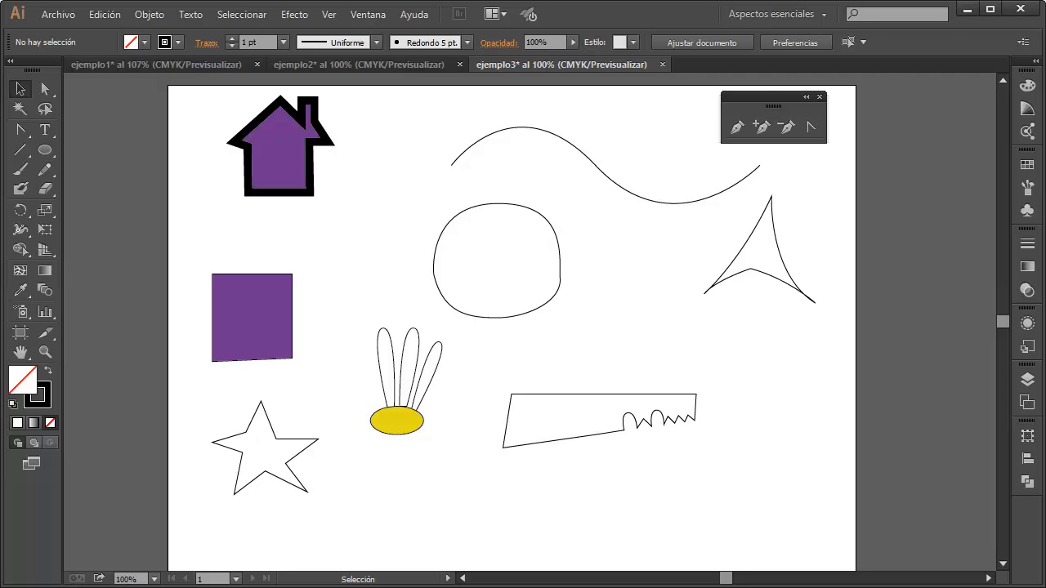
Switch to the browser and copy the Squirtle image from the Google image search preview.
key("alt+Tab")
scroll(462, 343, "down", 1)
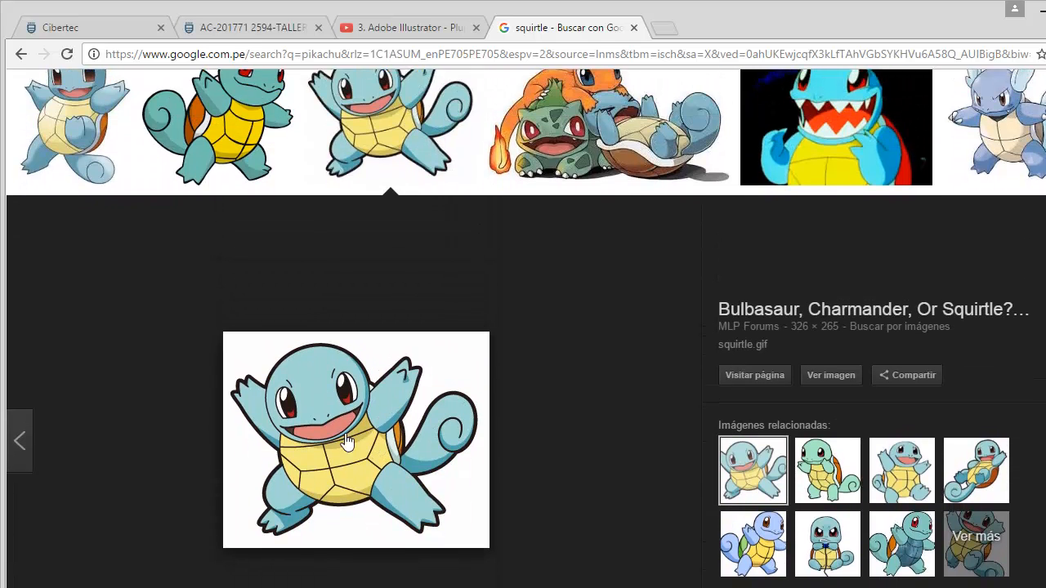
right_click(339, 301)
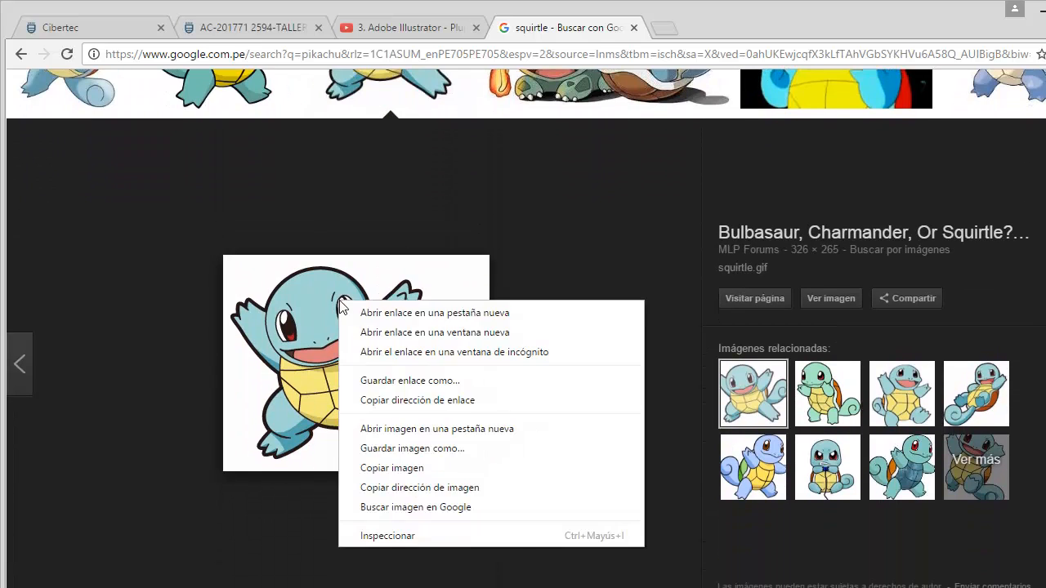
left_click(403, 470)
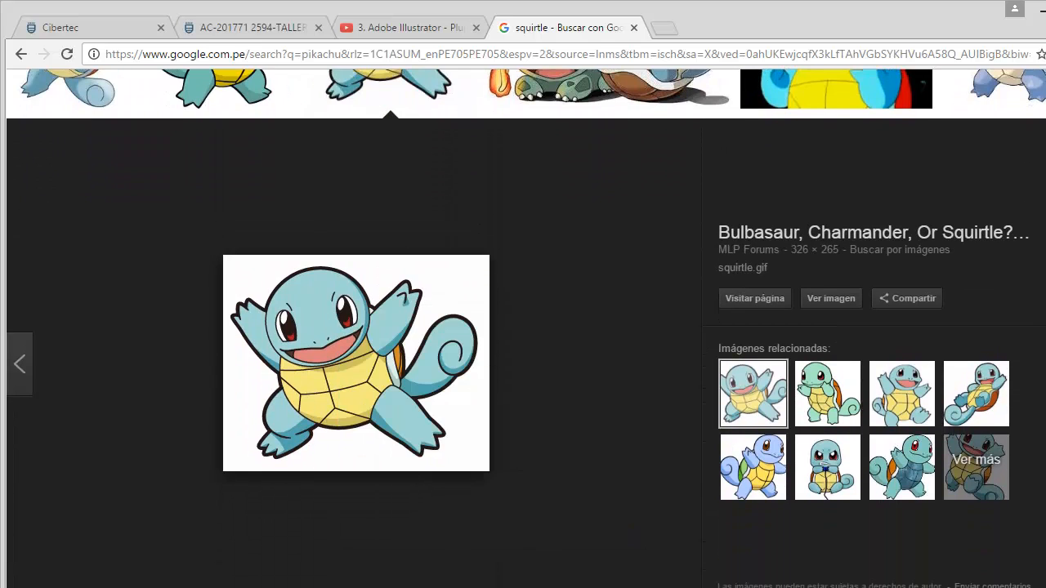
Return to Illustrator and create a new A4 landscape document named ejemplo4.
key("alt+Tab")
left_click(58, 14)
left_click(73, 31)
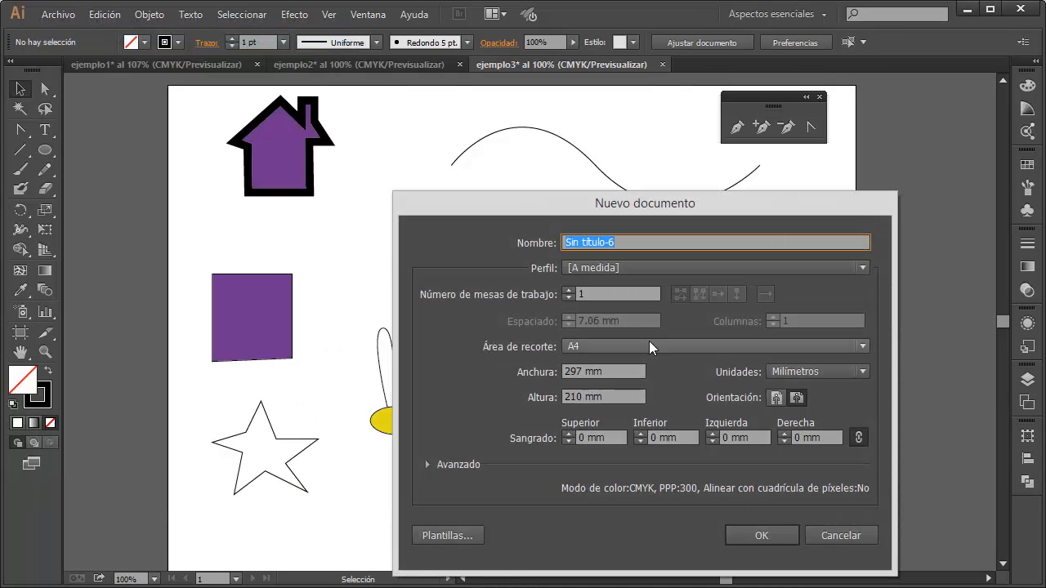
type("ejempl")
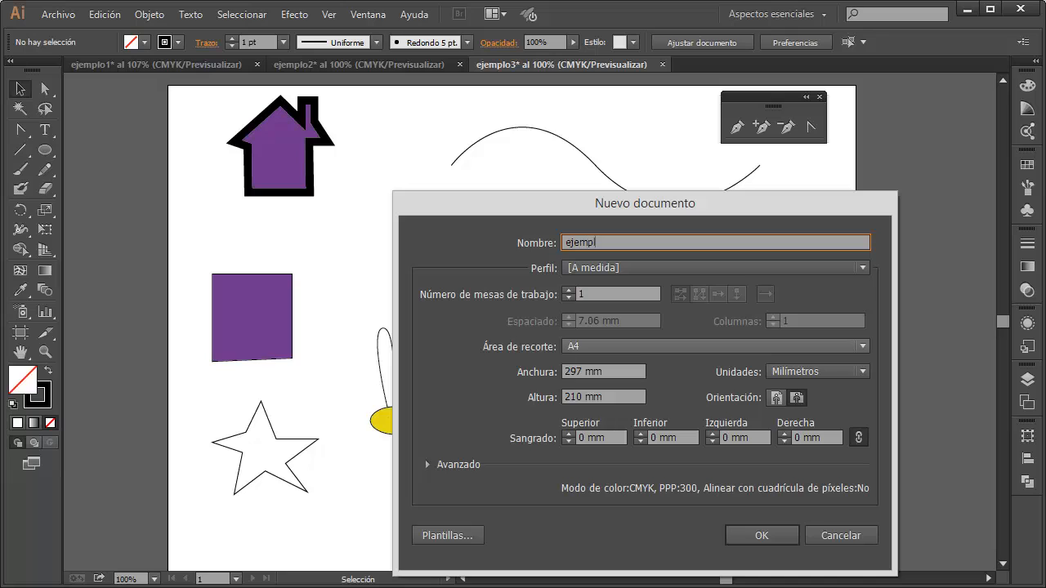
type("o4")
left_click(777, 535)
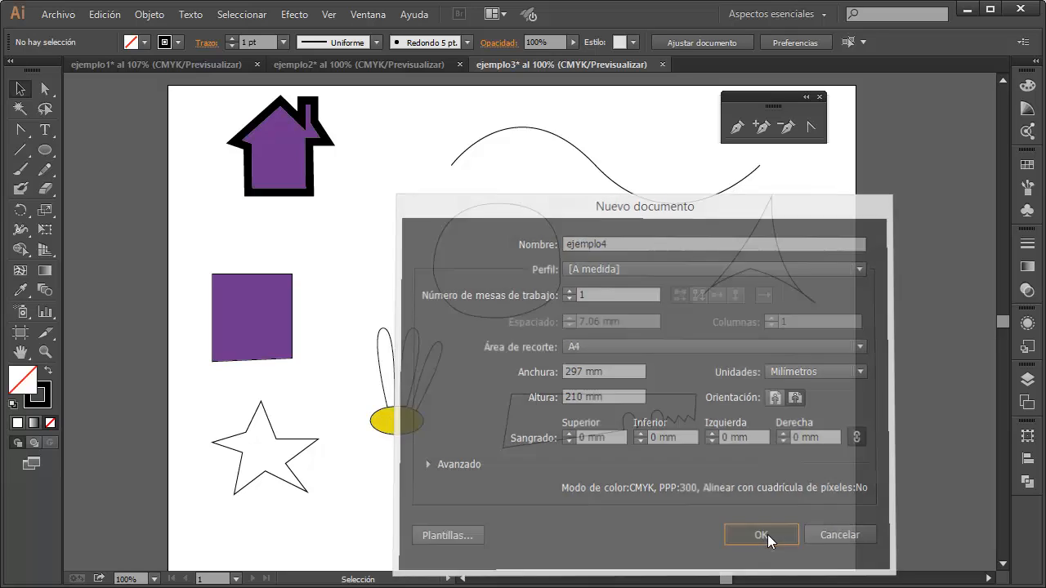
Paste the copied Squirtle image onto the artboard and leave it deselected.
key("ctrl+v")
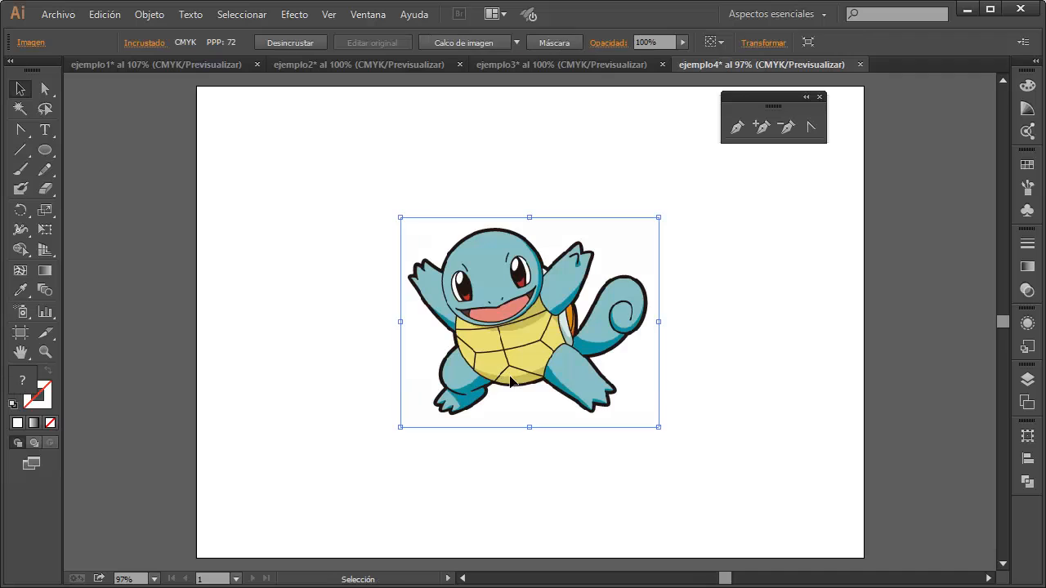
left_click(169, 156)
left_click(513, 298)
left_click(781, 368)
Move the Squirtle image to the upper-left area of the artboard and deselect it.
scroll(547, 285, "up", 10)
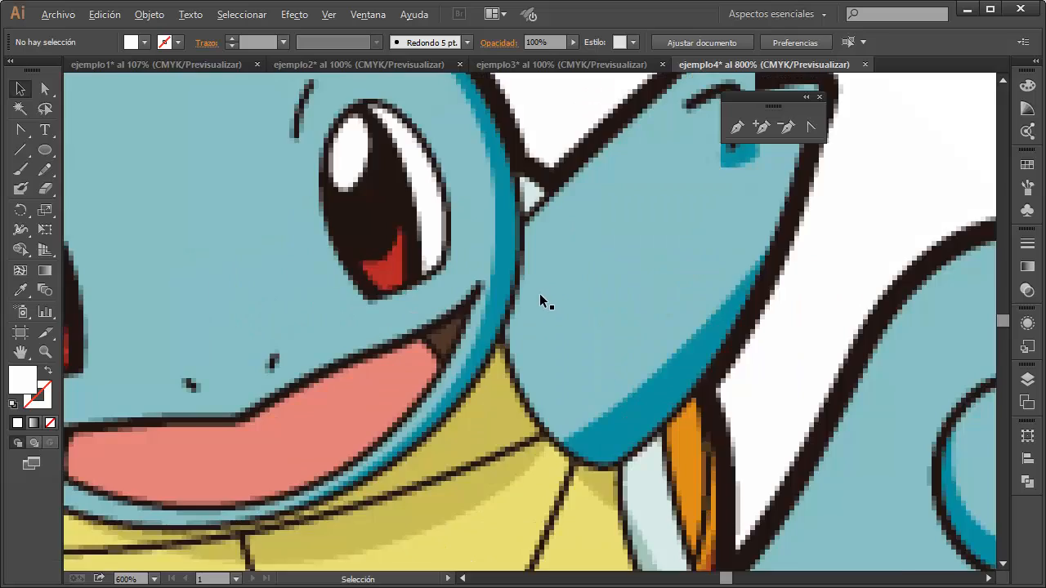
scroll(534, 408, "down", 8)
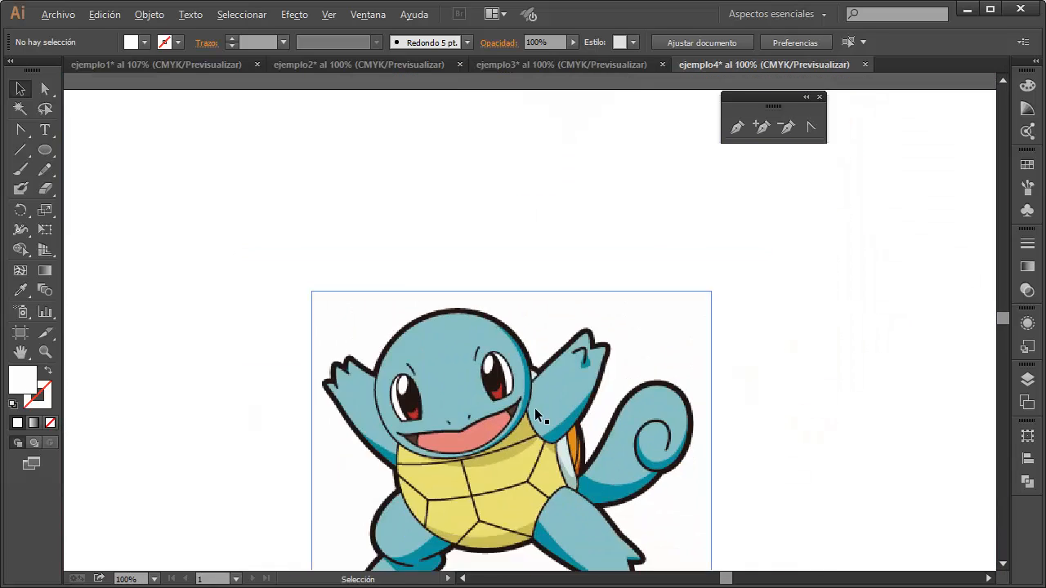
scroll(534, 407, "up", 1)
scroll(560, 418, "down", 1)
scroll(560, 419, "down", 3)
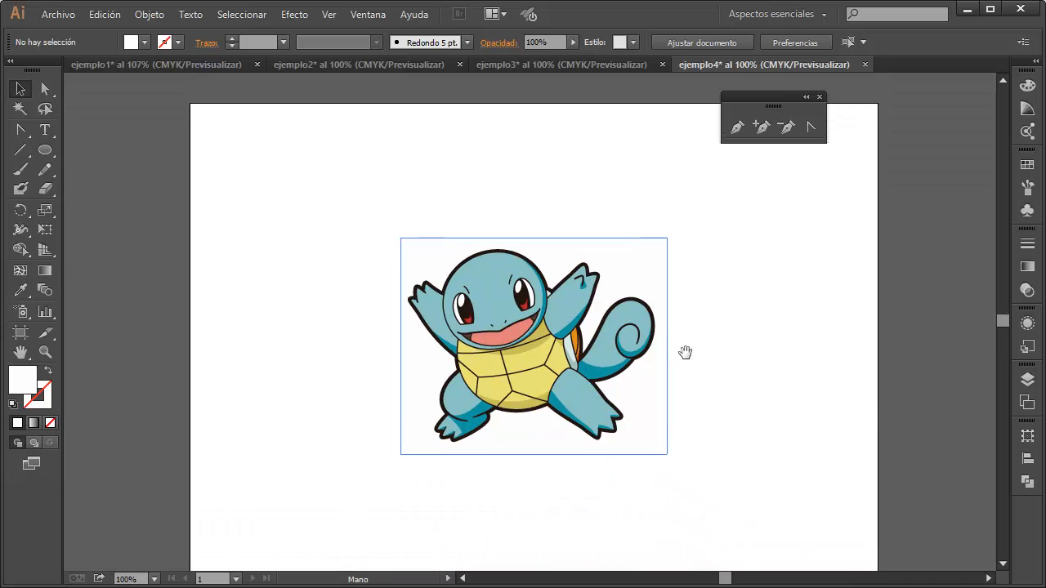
scroll(722, 362, "down", 1)
left_click_drag(708, 343, 572, 311)
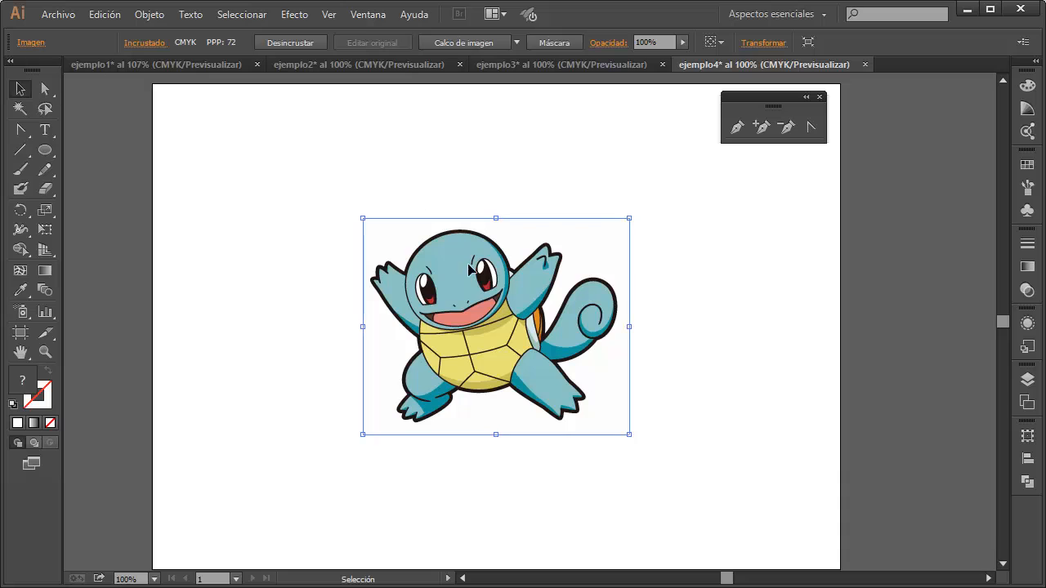
left_click_drag(497, 322, 355, 243)
left_click(556, 250)
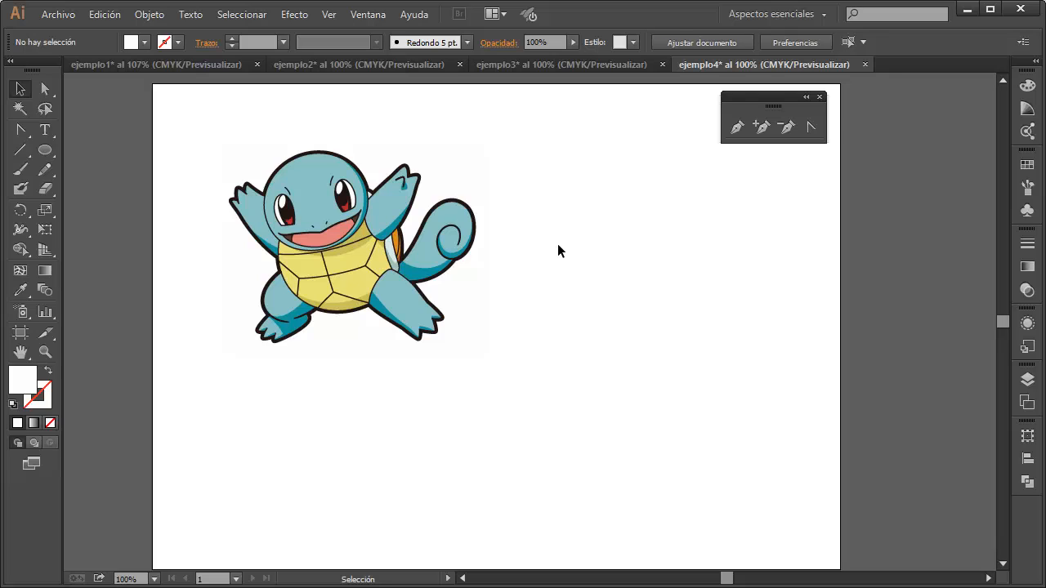
Show the Layers panel and rename the image's layer Capa 1 as plantilla.
left_click(409, 237)
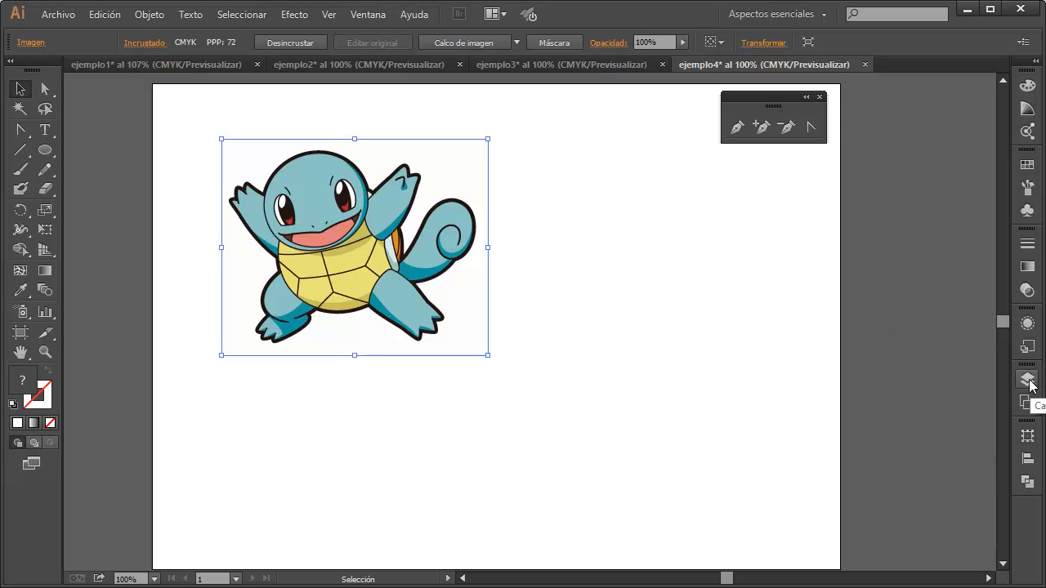
left_click(367, 14)
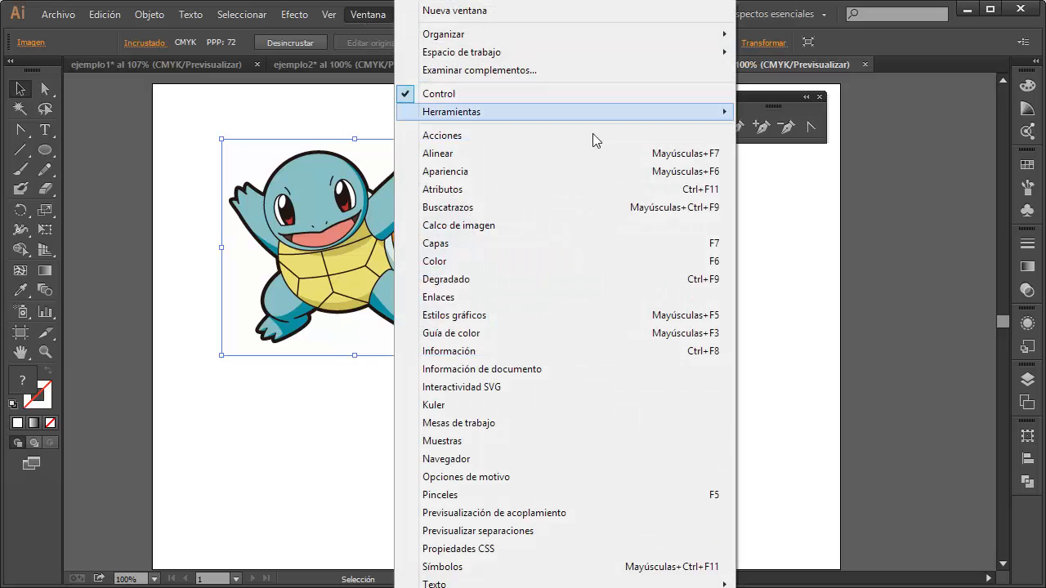
left_click(482, 245)
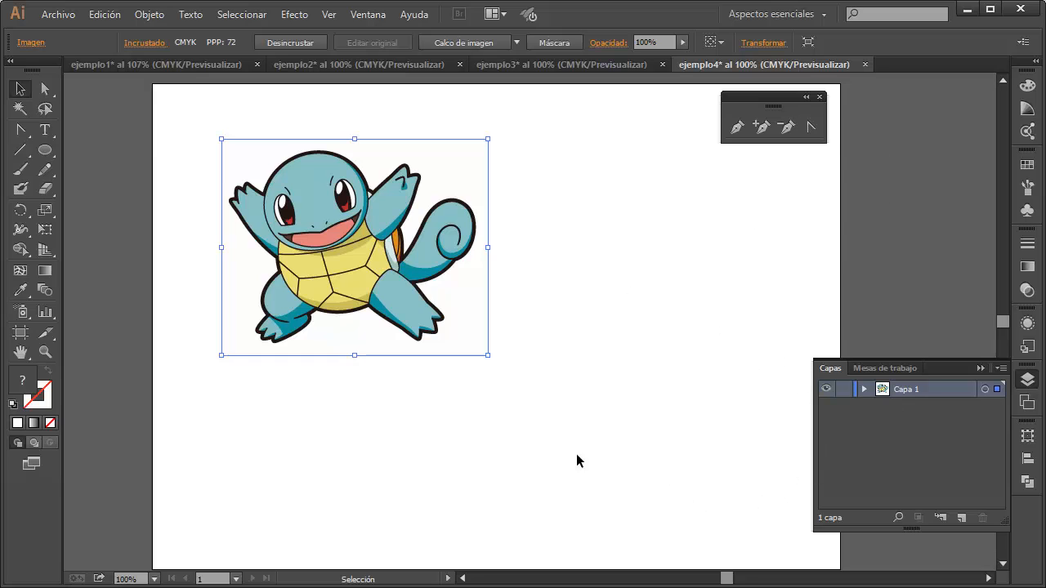
double_click(904, 390)
type("plantilla")
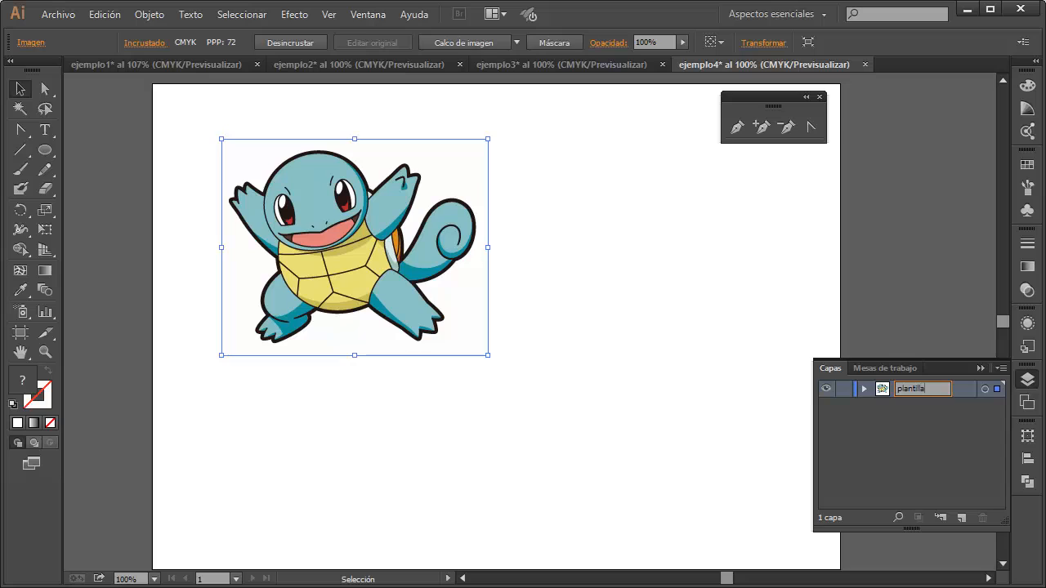
left_click(916, 414)
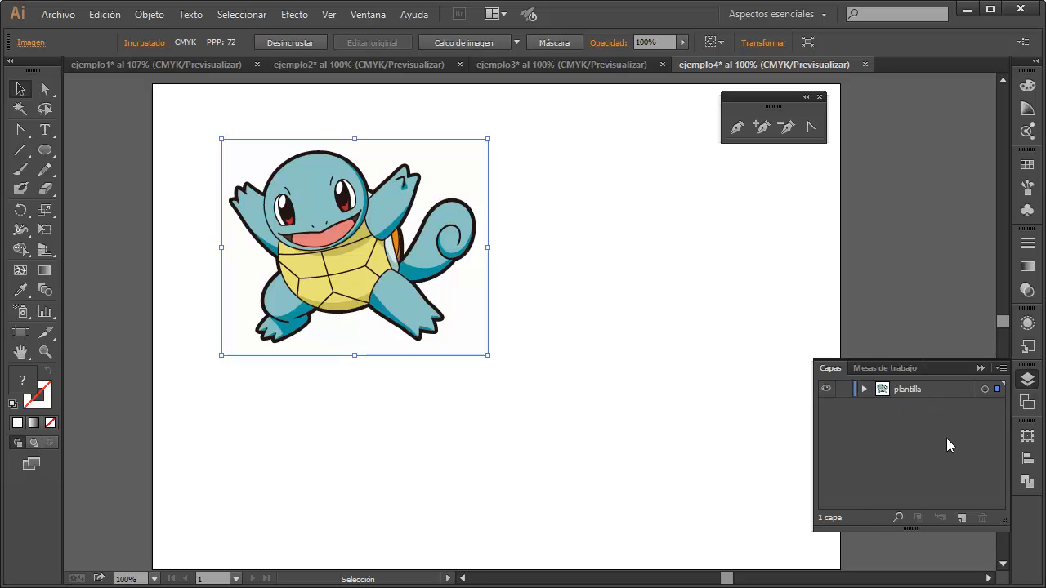
Inspect the contents of the plantilla layer and toggle the layer's visibility off and back on.
left_click(863, 389)
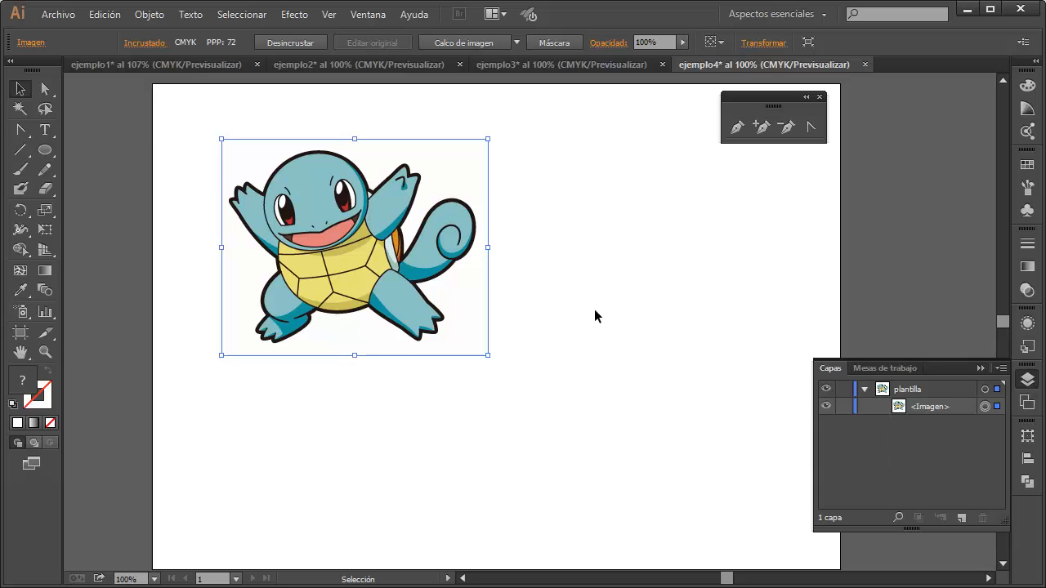
left_click(865, 390)
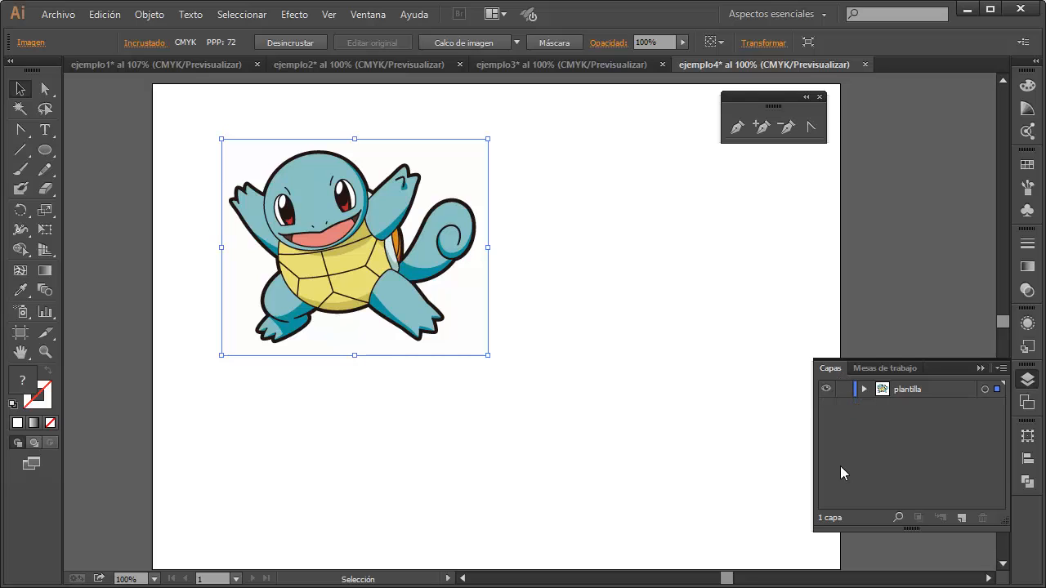
left_click(834, 396)
left_click(834, 396)
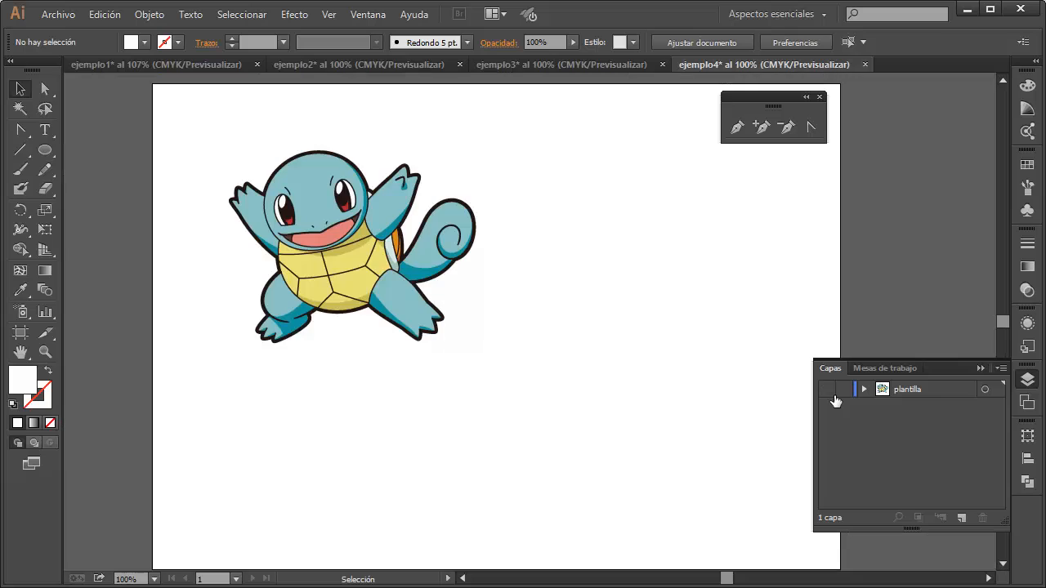
left_click(833, 395)
left_click(834, 396)
left_click(834, 396)
left_click(834, 395)
Add two new layers above the plantilla layer and make plantilla the active layer.
left_click(966, 519)
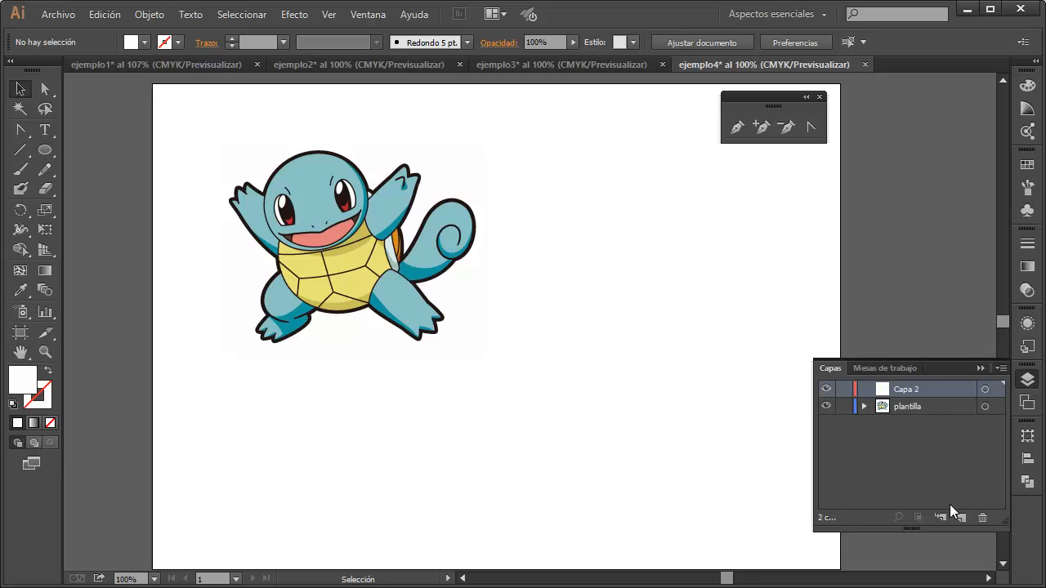
left_click(959, 517)
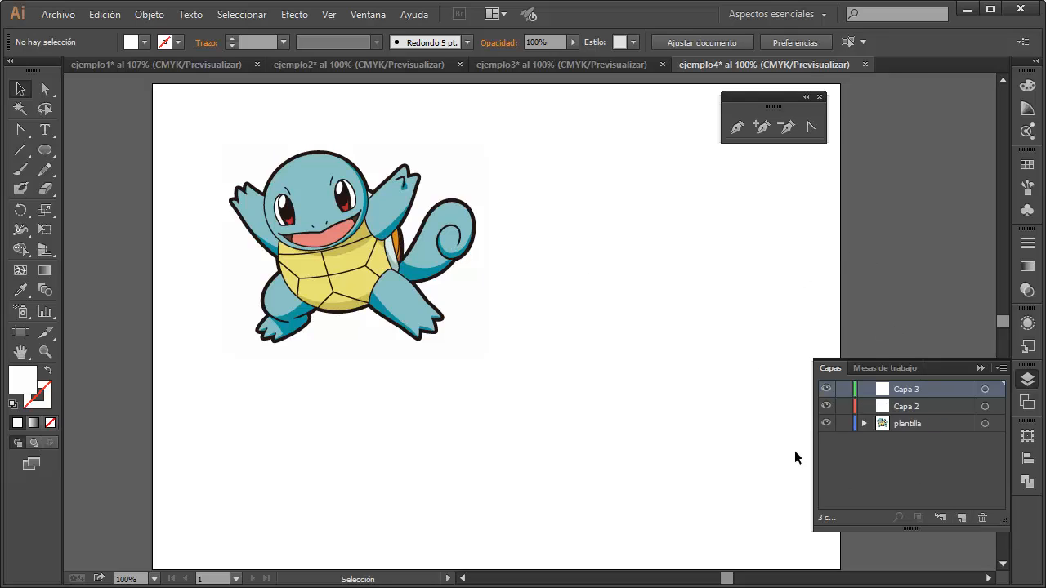
left_click(903, 423)
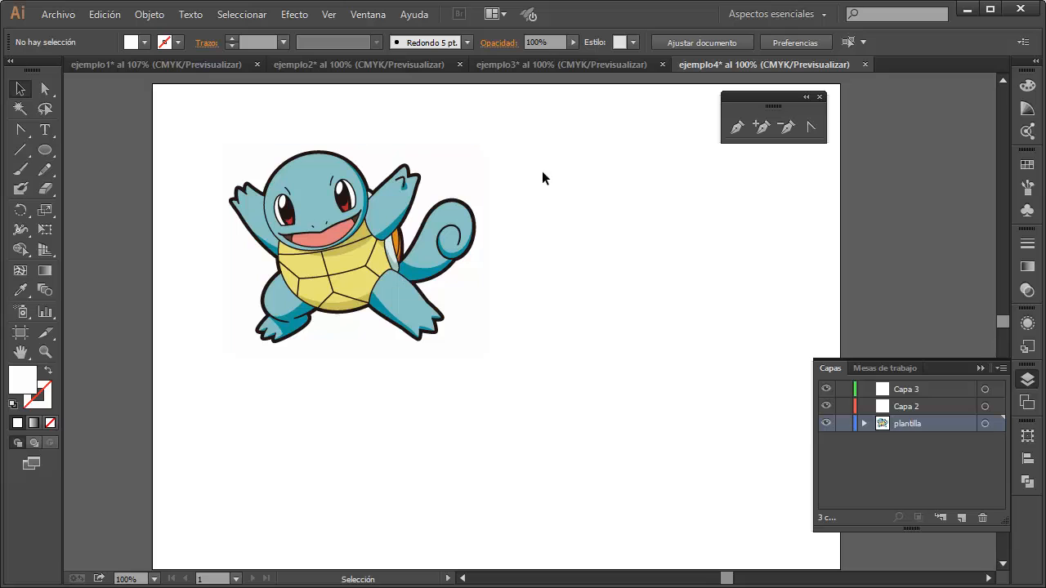
Turn the plantilla layer into a template layer with its images dimmed to 50%.
double_click(878, 421)
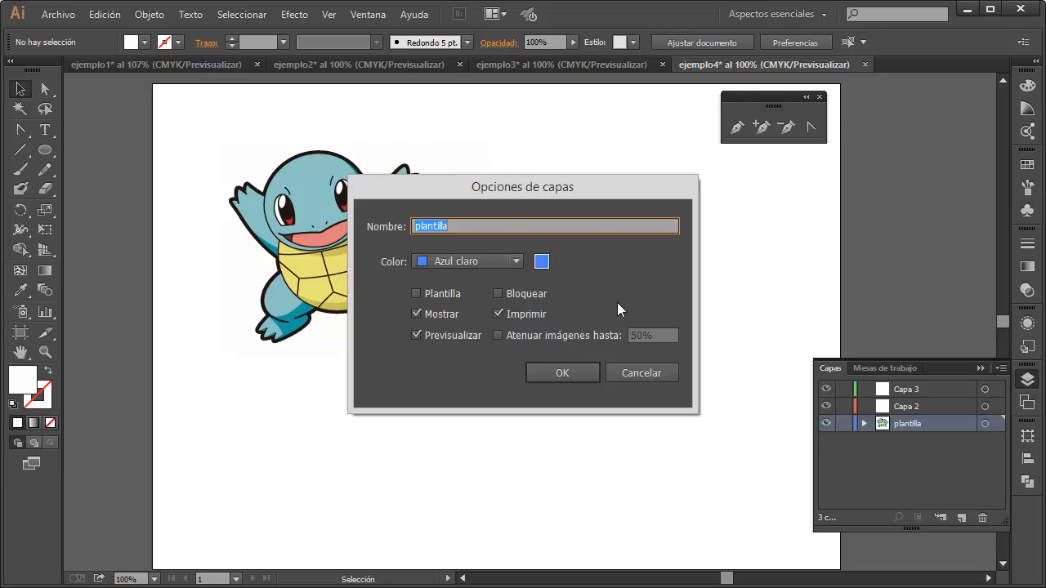
left_click(416, 293)
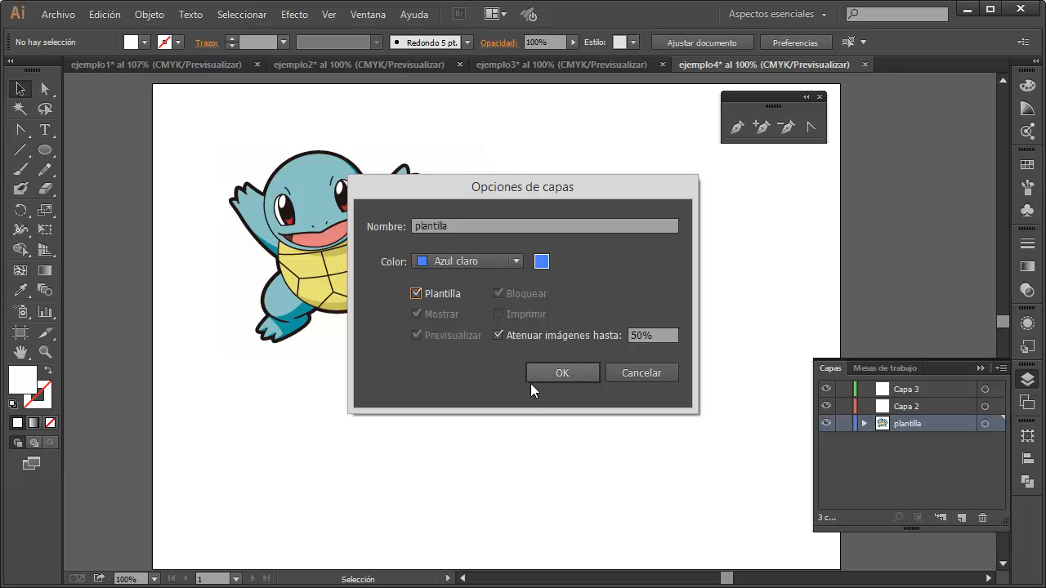
left_click(562, 372)
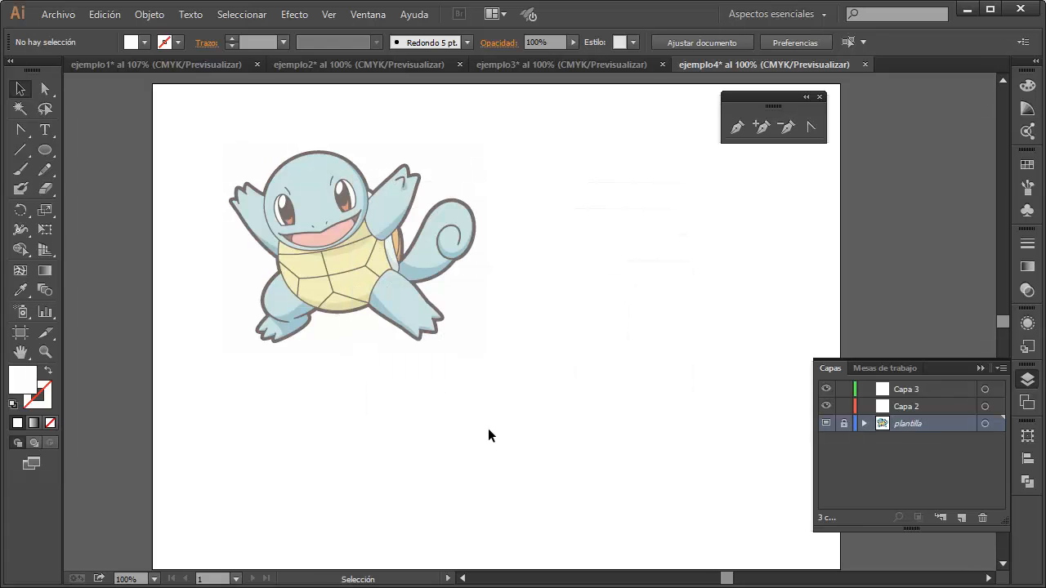
Set the image dimming of the plantilla template layer to 20%.
double_click(880, 424)
key("Tab")
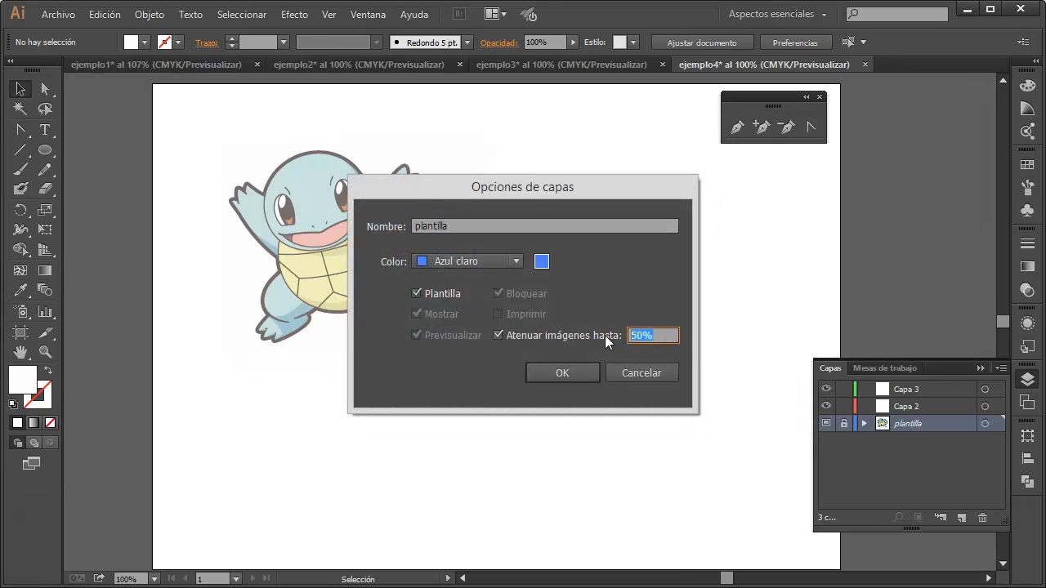
type("80")
left_click(577, 376)
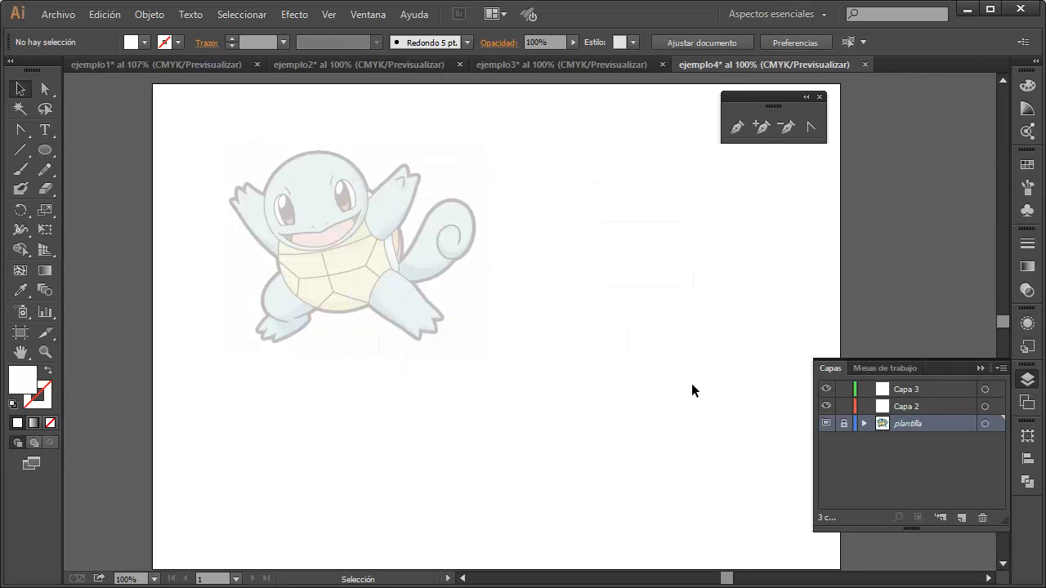
Set the image dimming of the plantilla template layer to 30%.
double_click(882, 423)
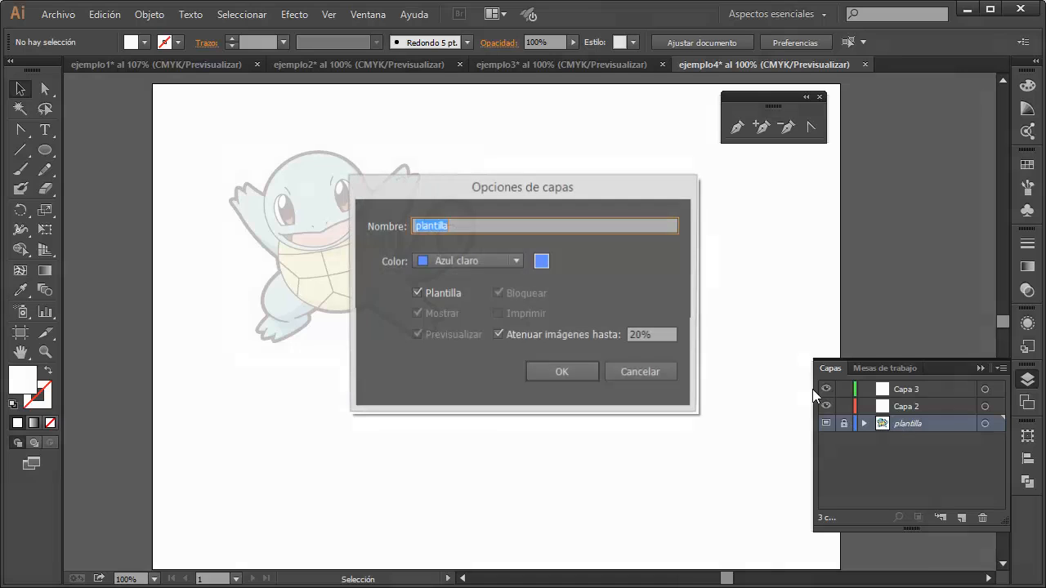
key("Tab")
type("3")
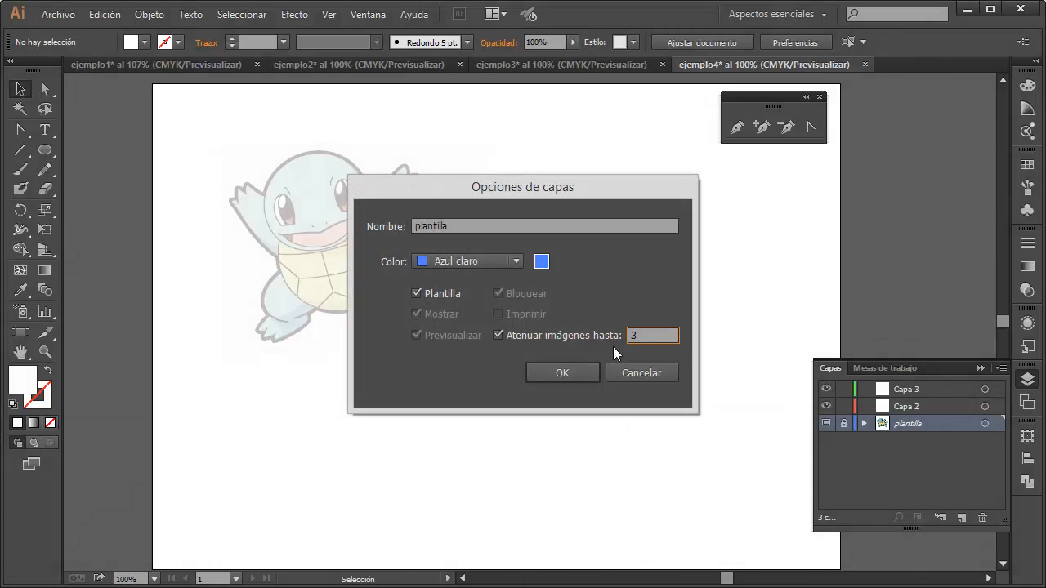
type("0")
left_click(569, 371)
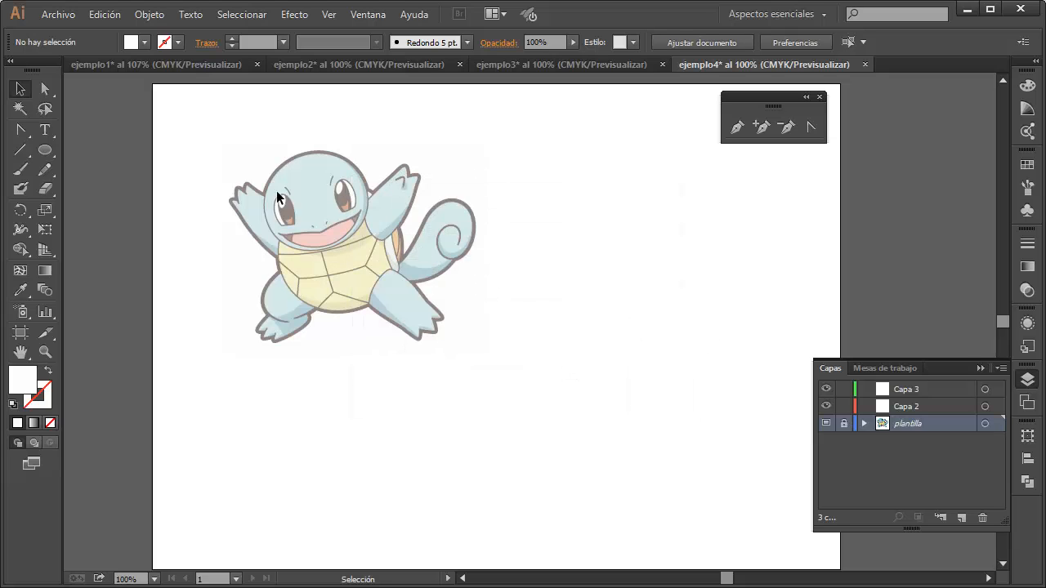
Lock the Capa 2 and Capa 3 layers, and unlock both again.
left_click(850, 408)
left_click(846, 389)
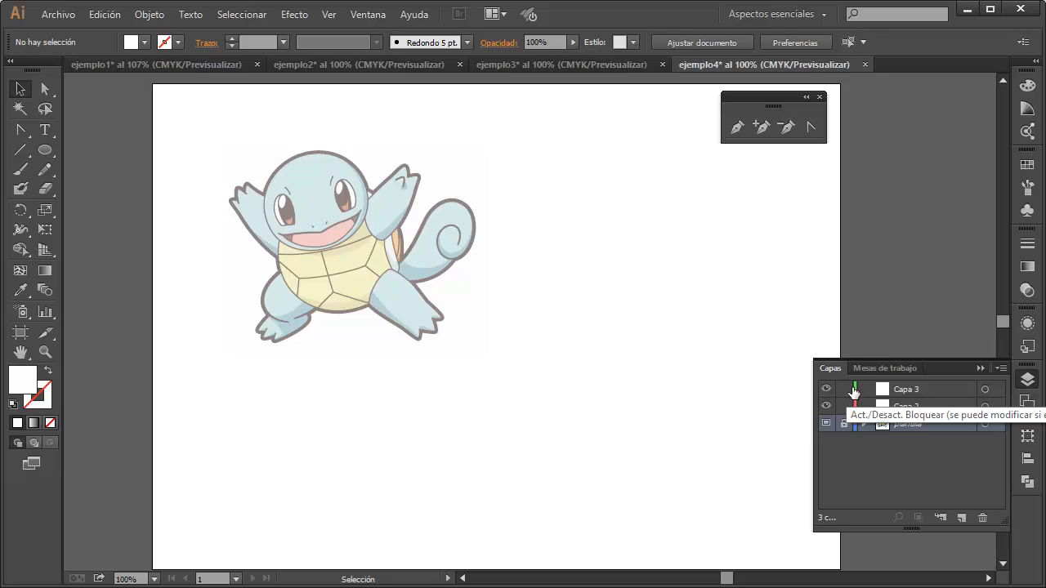
left_click(852, 391)
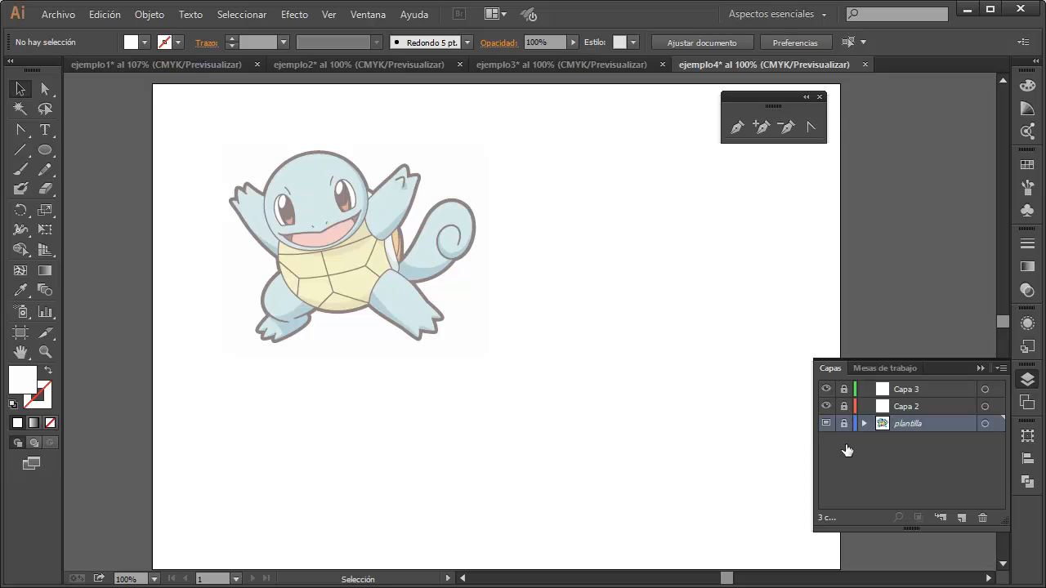
left_click(844, 389)
left_click(844, 406)
Make Capa 3 the active layer for drawing, keeping Capa 2 visible beneath it.
left_click(45, 149)
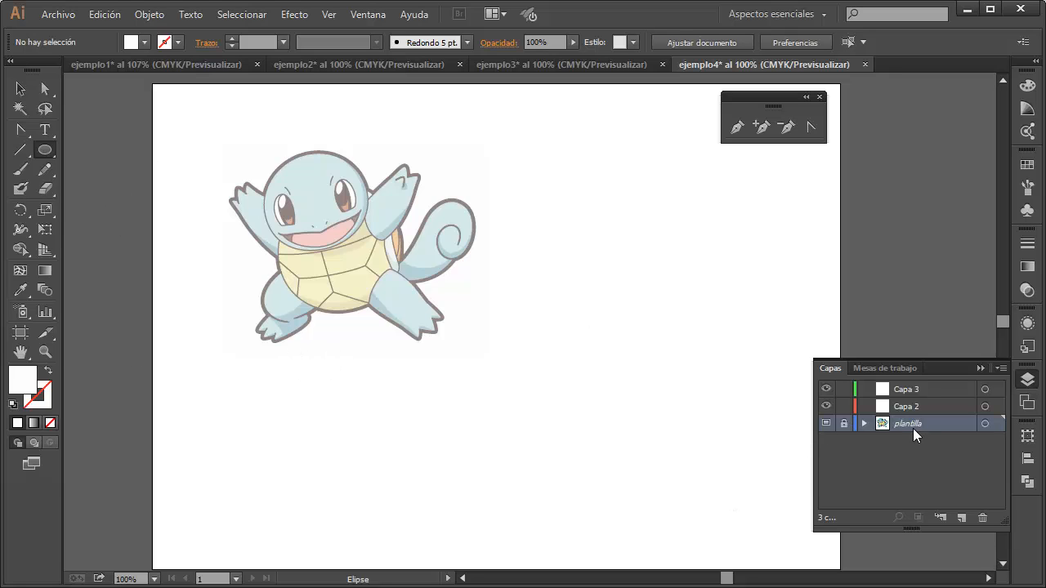
left_click(912, 407)
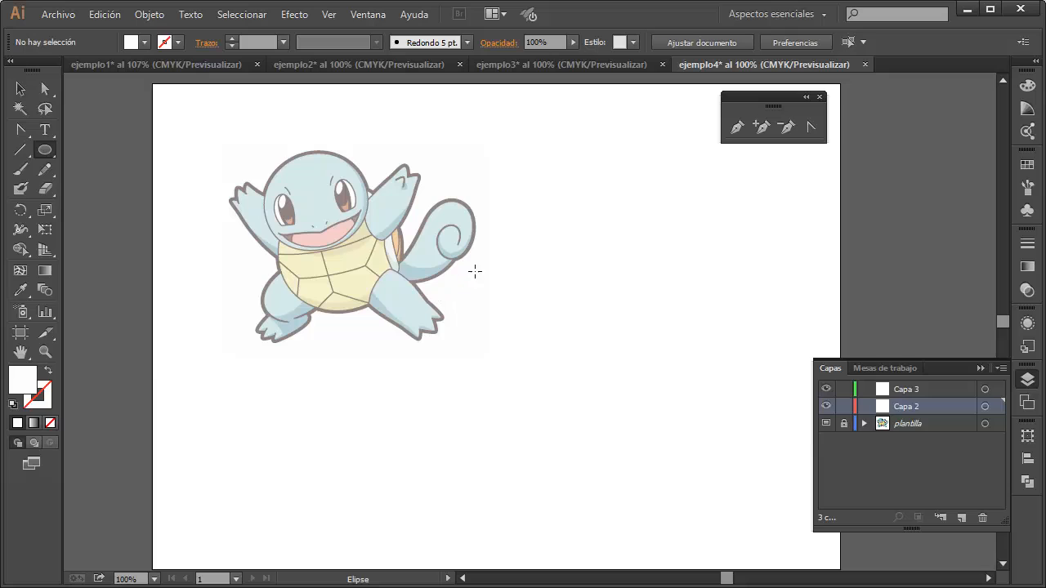
left_click(919, 391)
left_click(918, 404)
left_click(921, 384)
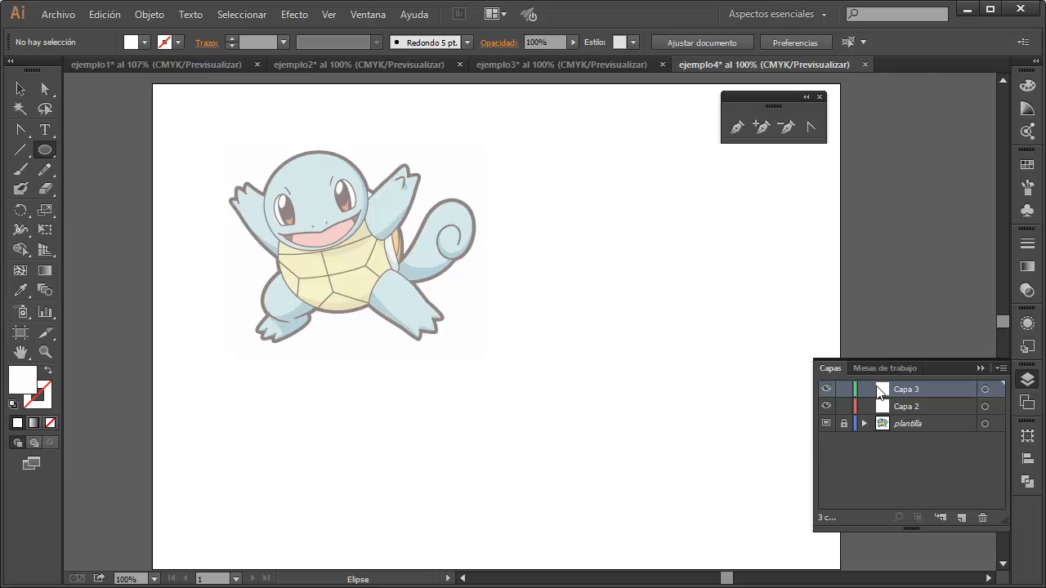
mouse_move(905, 392)
left_mouse_down()
mouse_move(909, 417)
mouse_move(920, 387)
mouse_move(912, 384)
left_mouse_up()
left_click(827, 406)
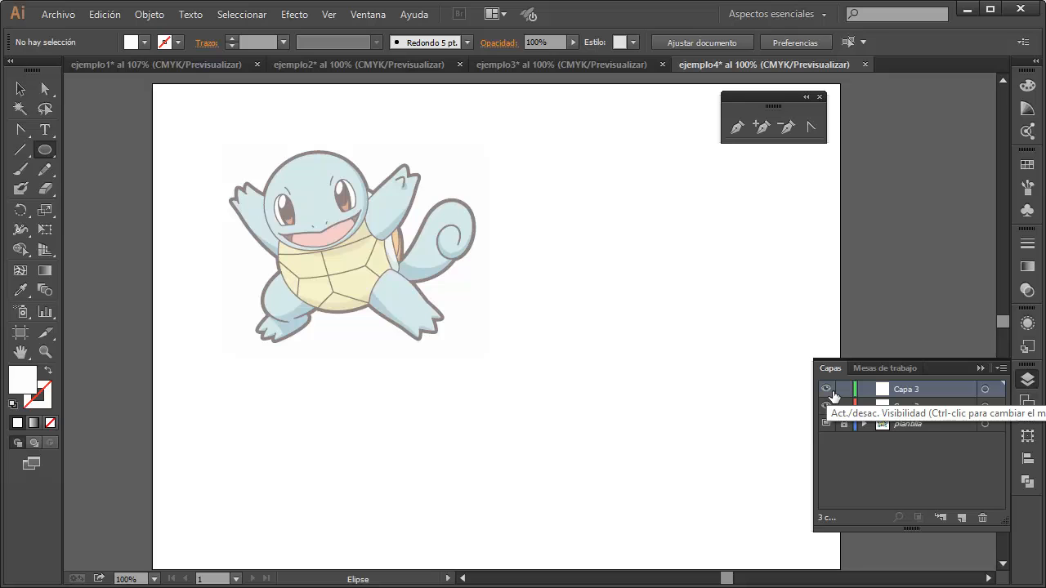
left_click(826, 406)
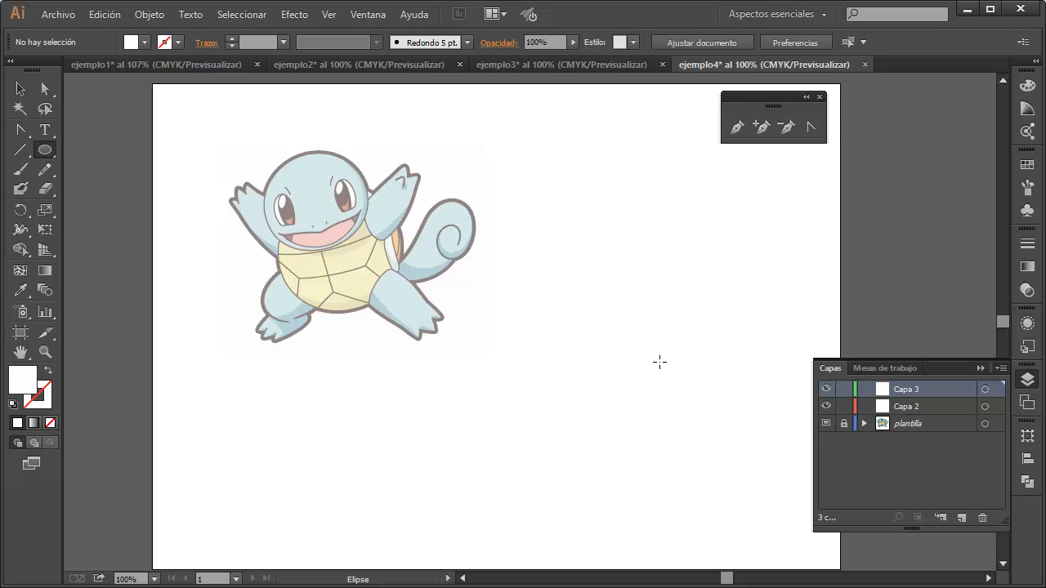
Rename the Capa 3 layer as "ojos y boca".
left_click(400, 296, "ctrl")
left_click_drag(378, 256, 501, 372)
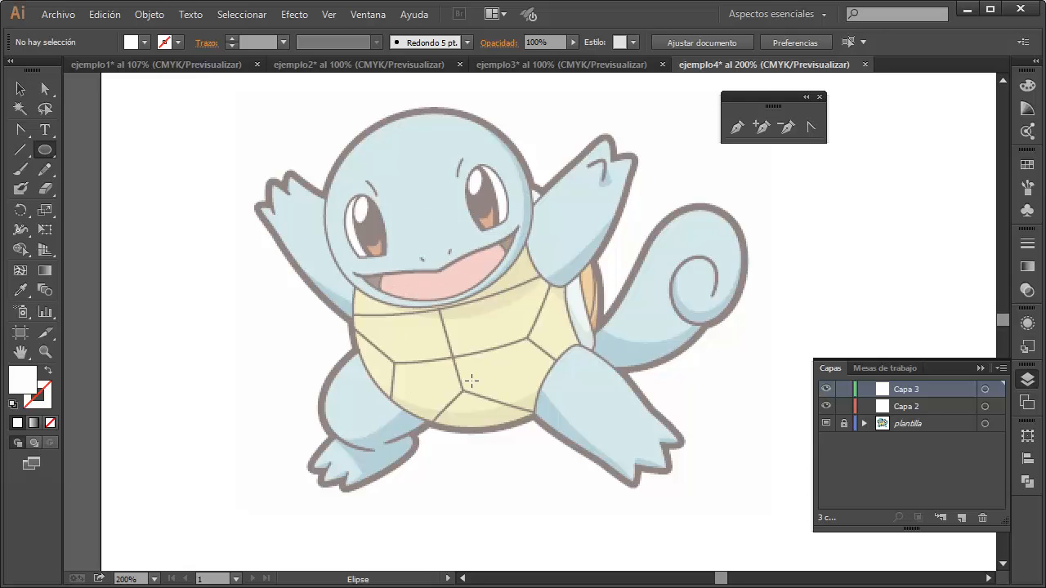
double_click(911, 390)
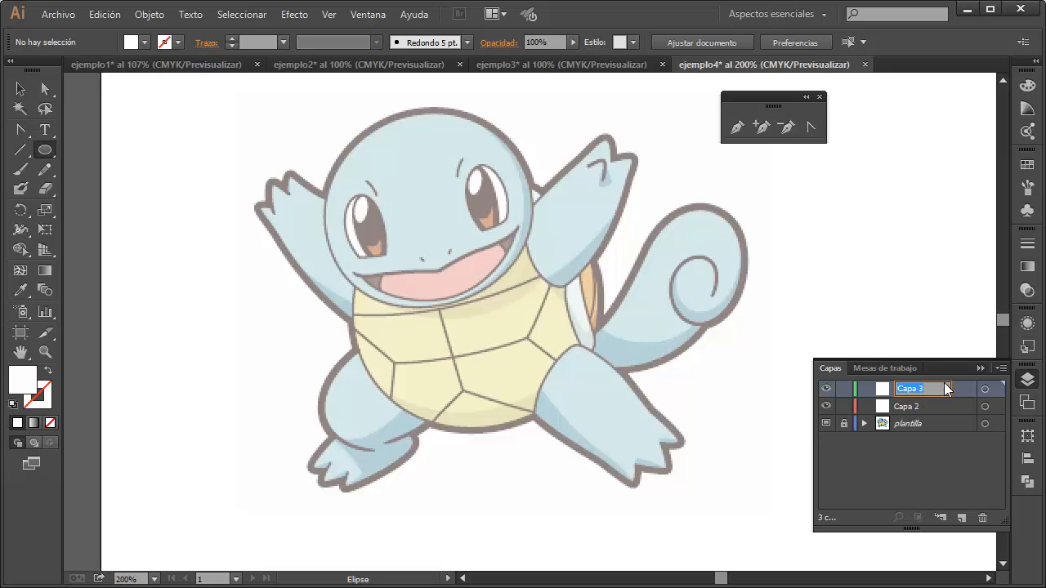
type("ojos y boca")
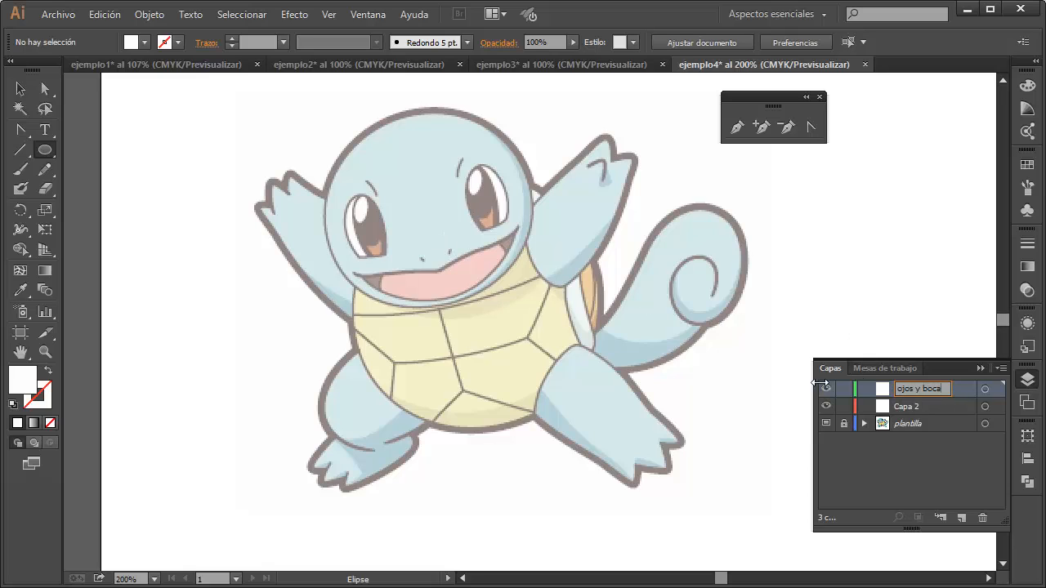
left_click(20, 89)
Set the fill to none and the stroke colour to black for new shapes.
scroll(380, 238, "up", 2)
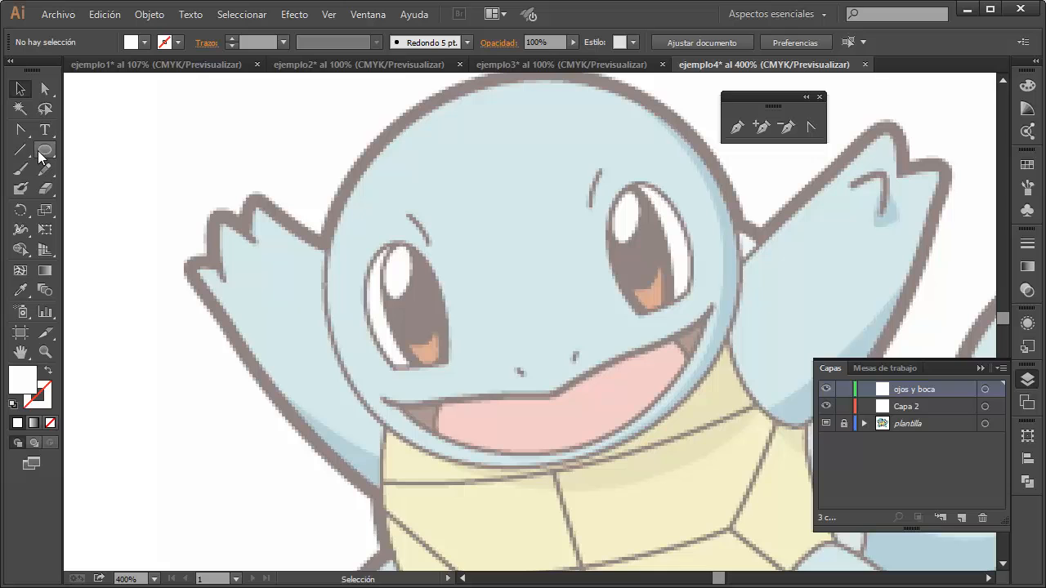
left_click(50, 422)
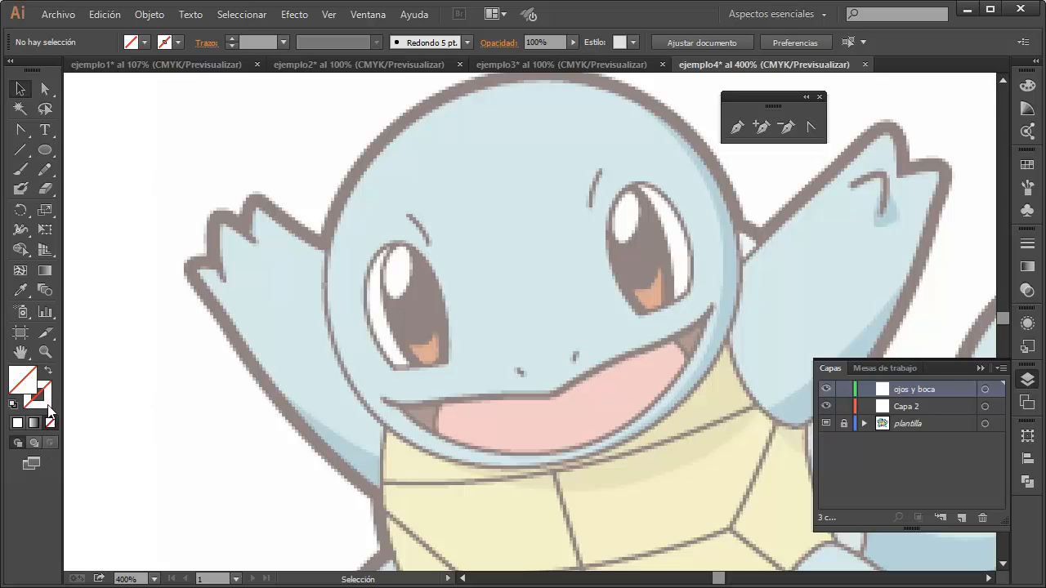
double_click(39, 395)
mouse_move(607, 444)
left_mouse_down()
mouse_move(523, 514)
mouse_move(511, 485)
left_mouse_up()
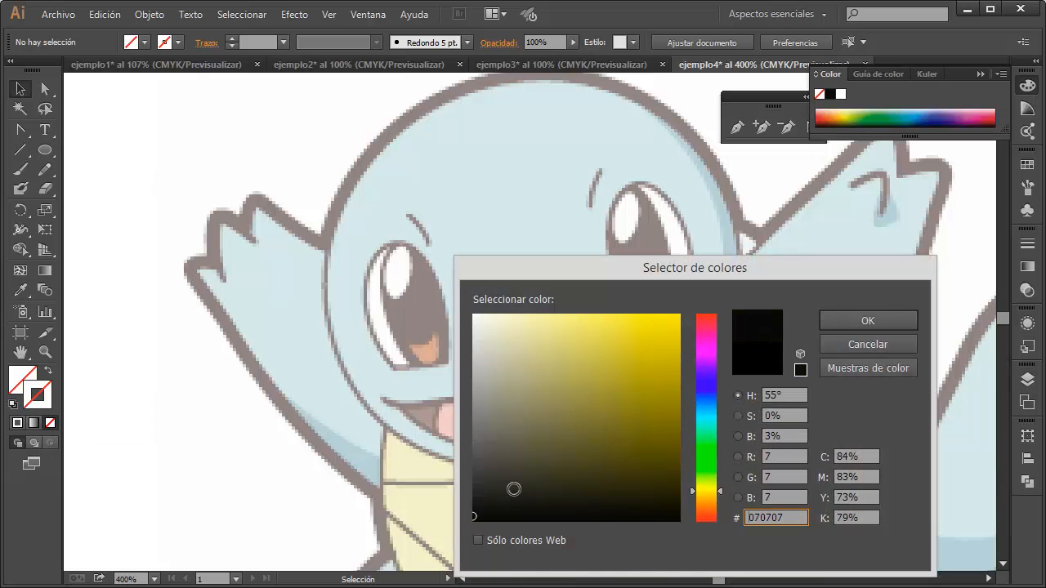
left_click(837, 322)
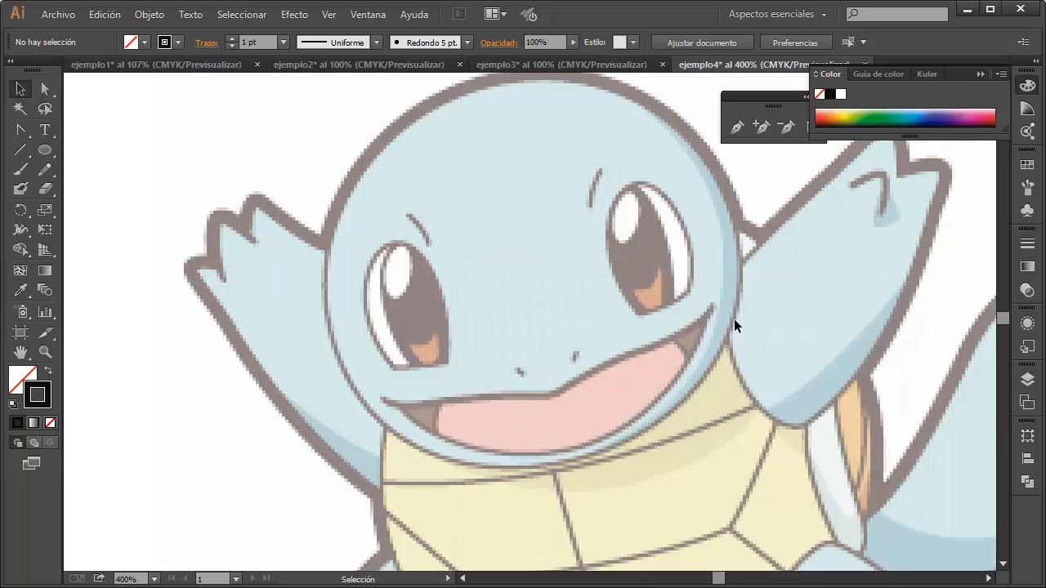
Draw an ellipse over Squirtle's right-hand eye on the ojos y boca layer and show the layer list again.
left_click(45, 149)
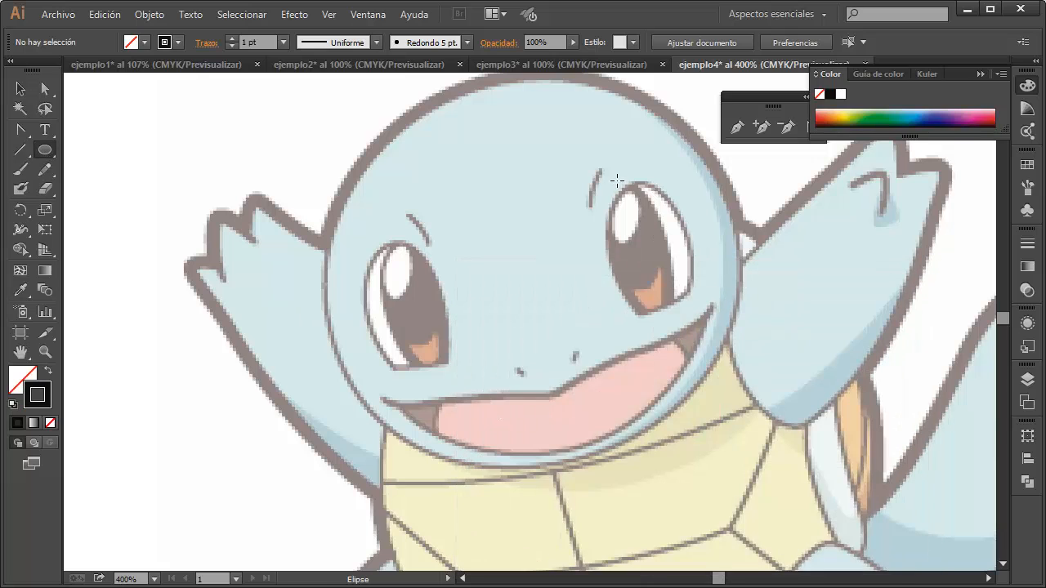
left_click_drag(617, 179, 701, 348)
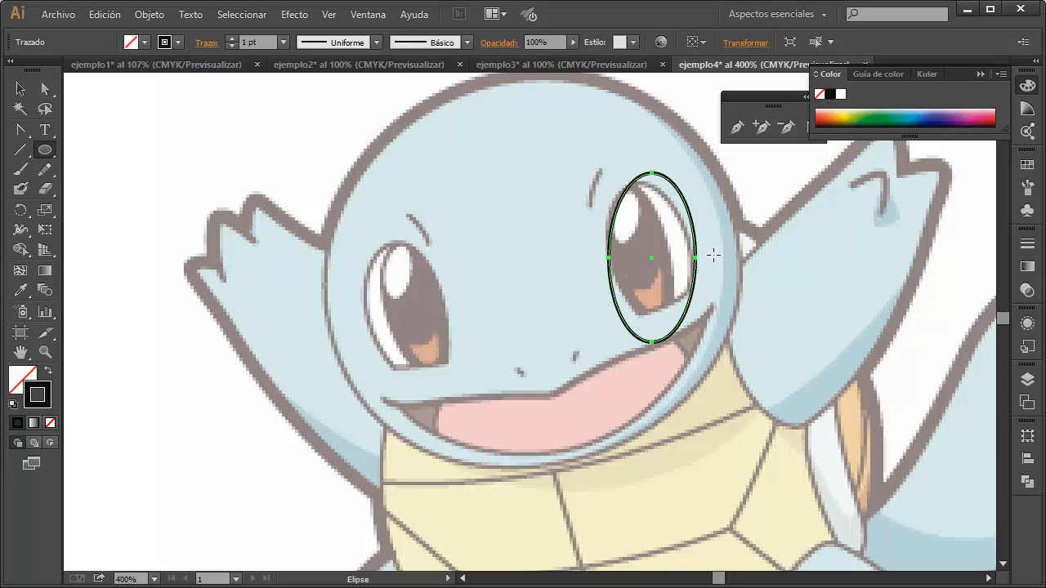
left_click(1026, 379)
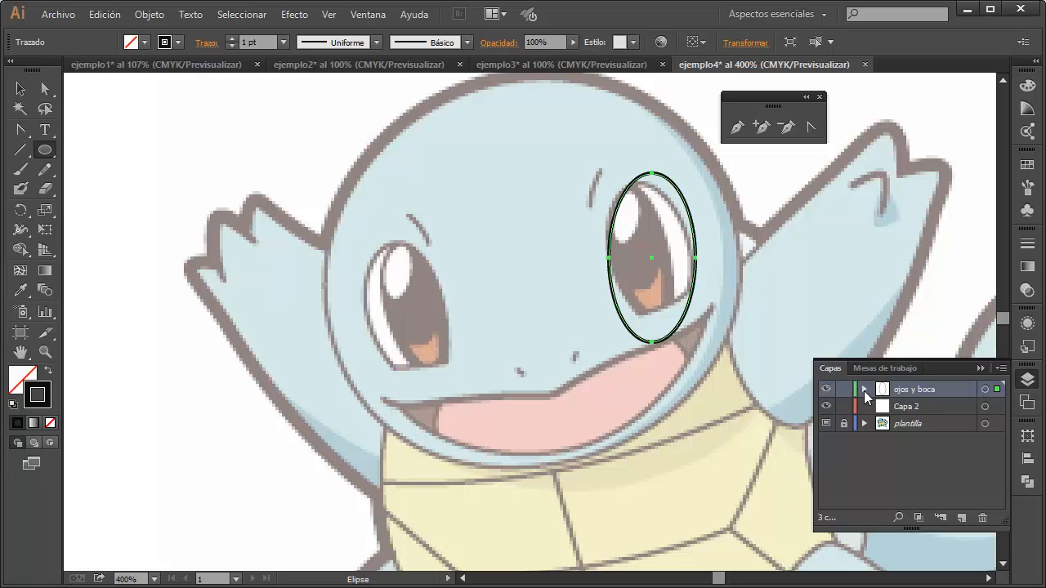
double_click(884, 391)
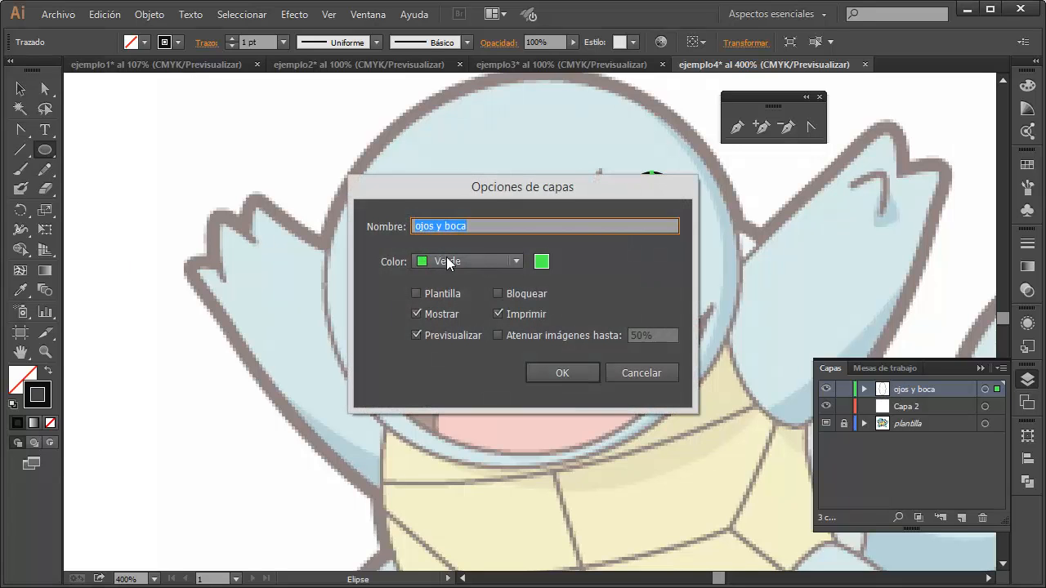
left_click(523, 260)
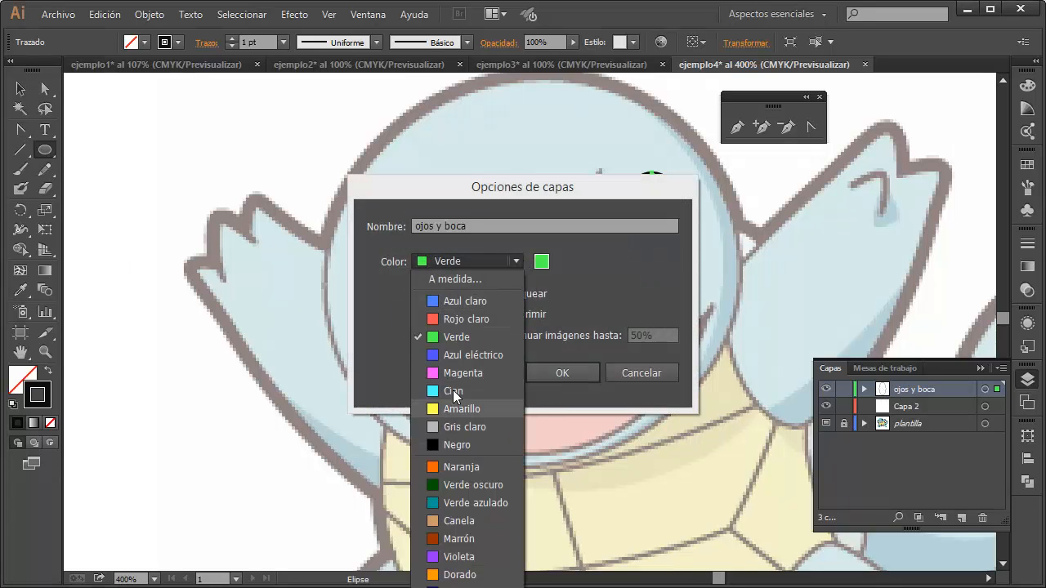
left_click(609, 279)
left_click(633, 372)
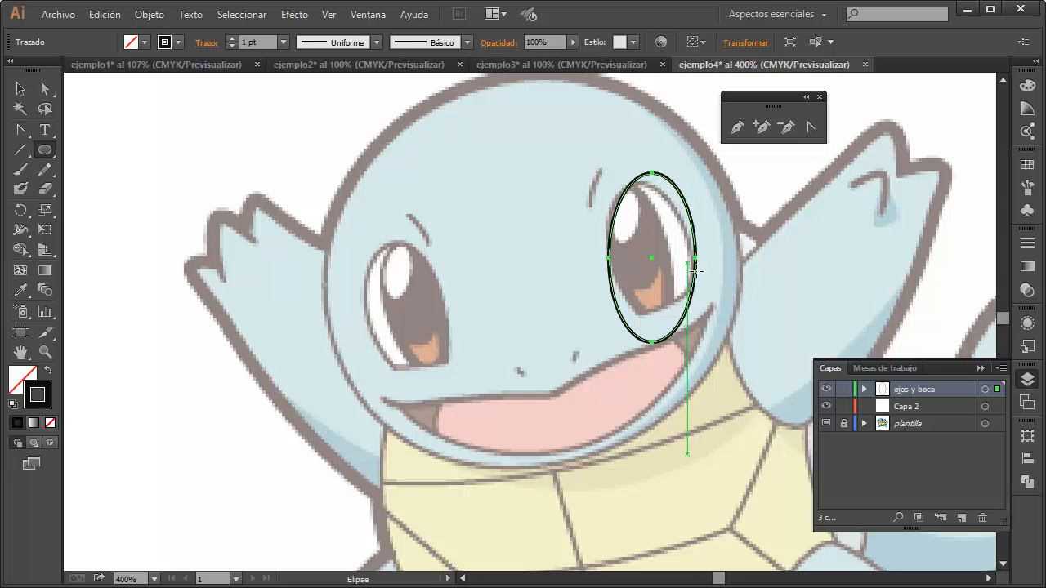
Reshape the eye ellipse by moving its upper and lower anchor points and adjusting the left curve to follow the eye outline.
left_click(44, 90)
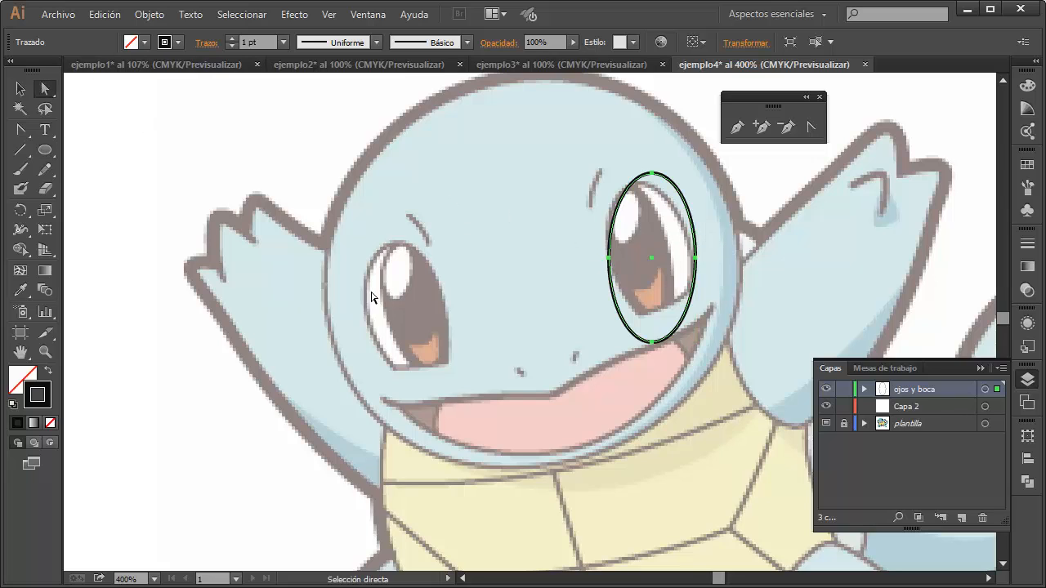
left_click(652, 174)
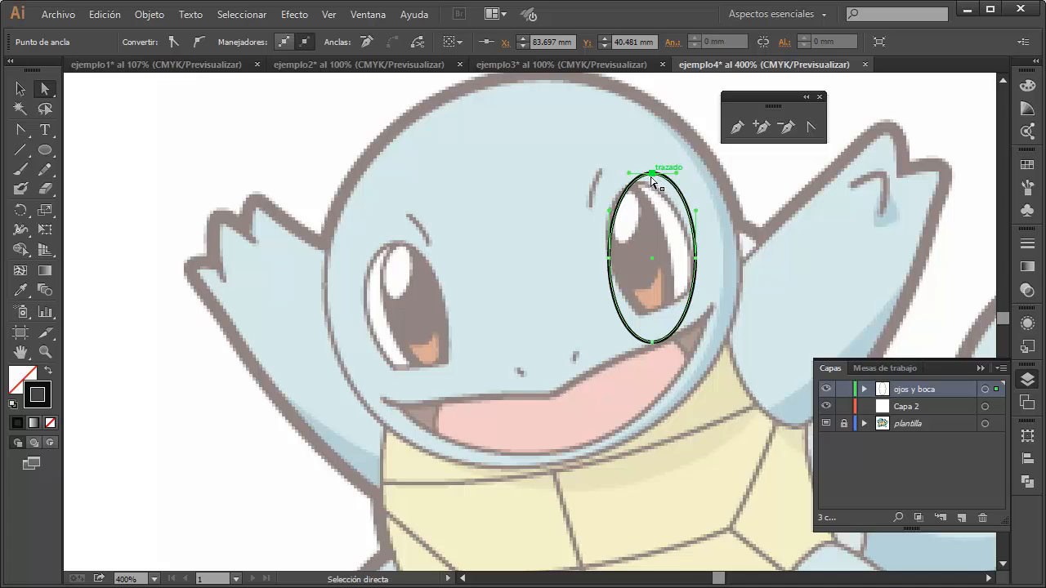
left_click_drag(651, 174, 642, 188)
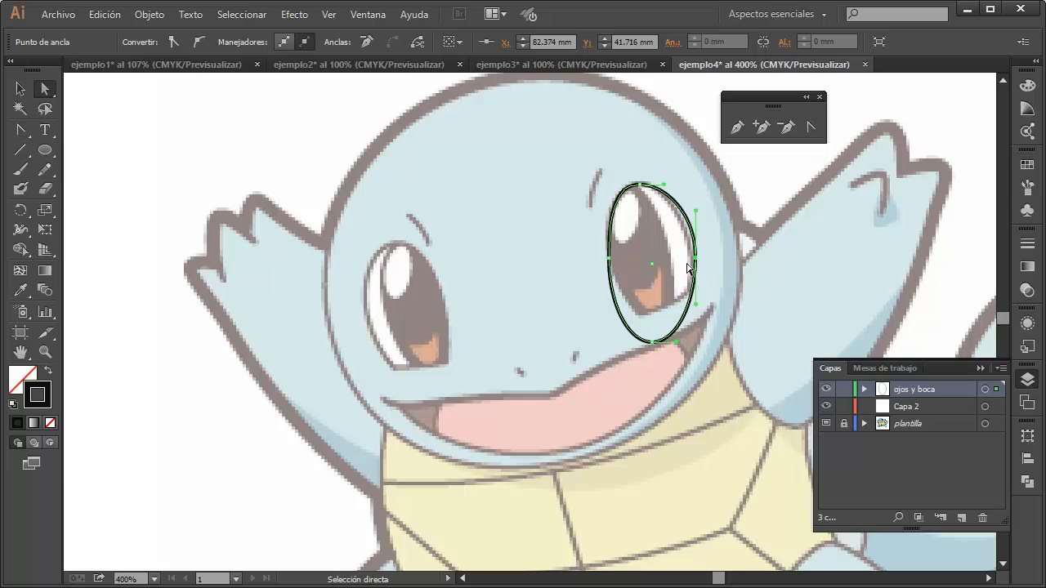
left_click(652, 342)
left_click_drag(653, 344, 618, 310)
left_click(610, 258)
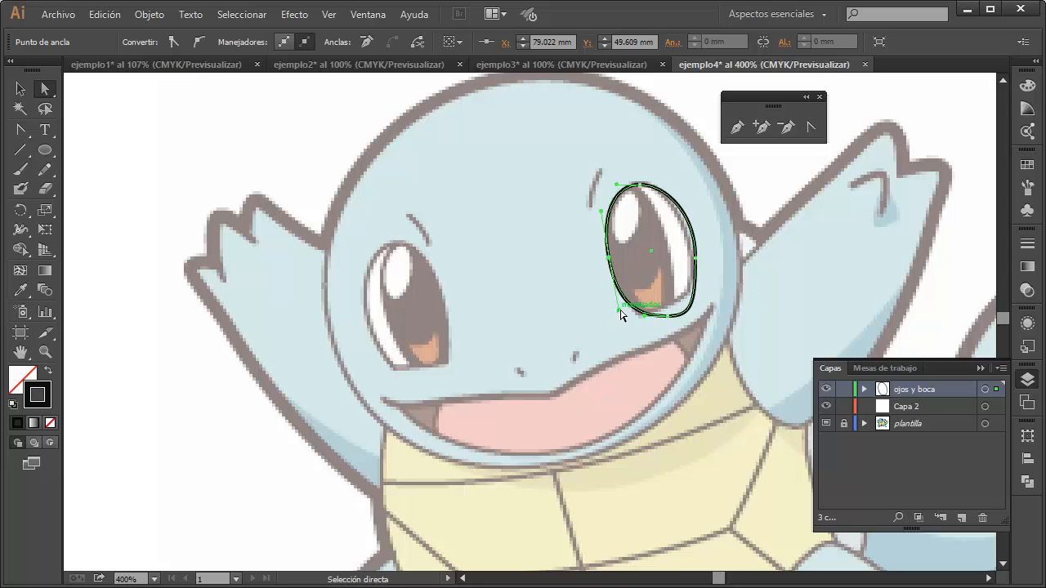
left_click(696, 259)
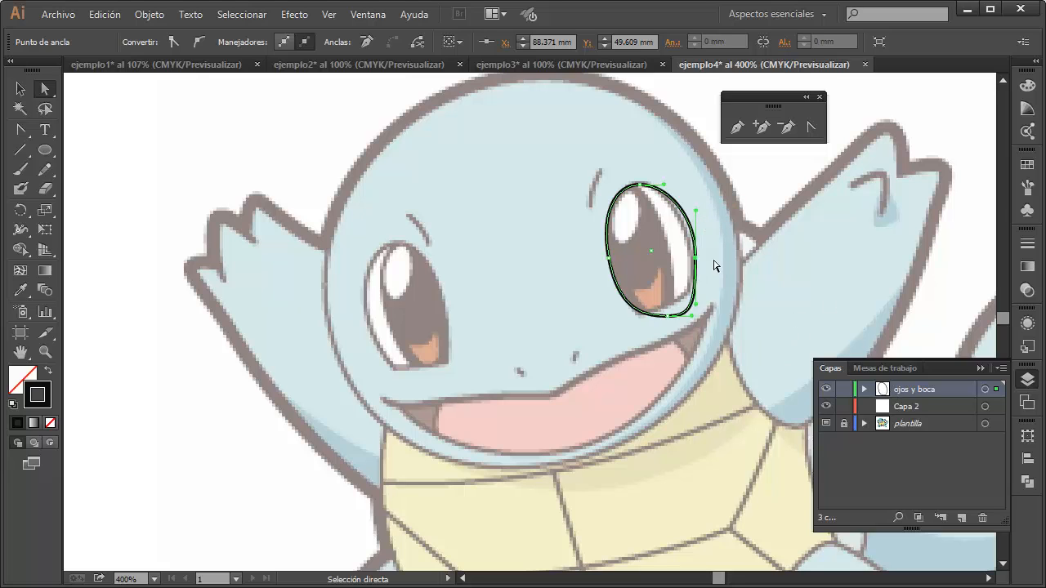
Set the highlight colour of the ojos y boca layer to Naranja.
double_click(885, 393)
left_click(512, 262)
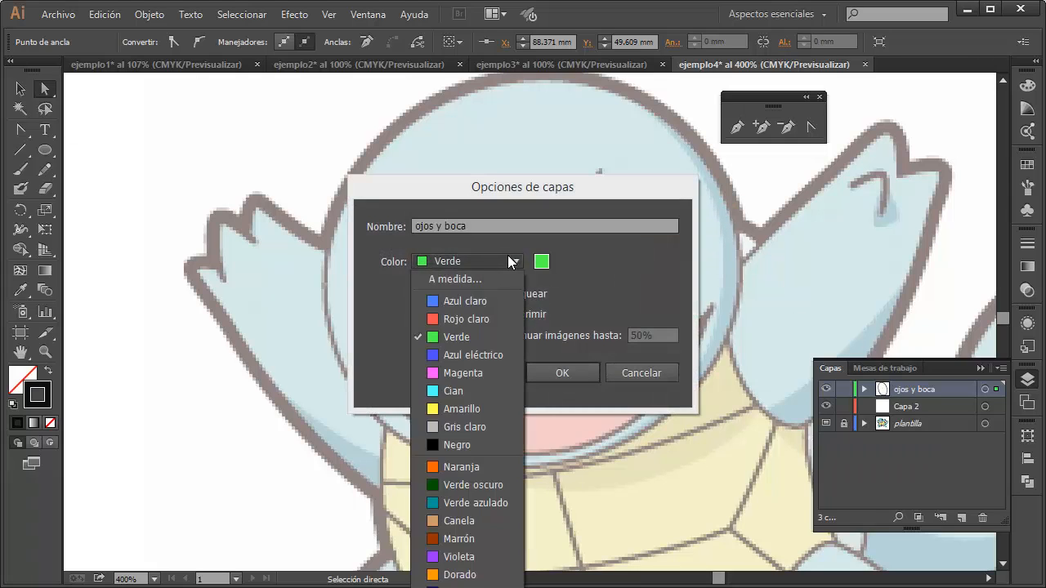
left_click(458, 469)
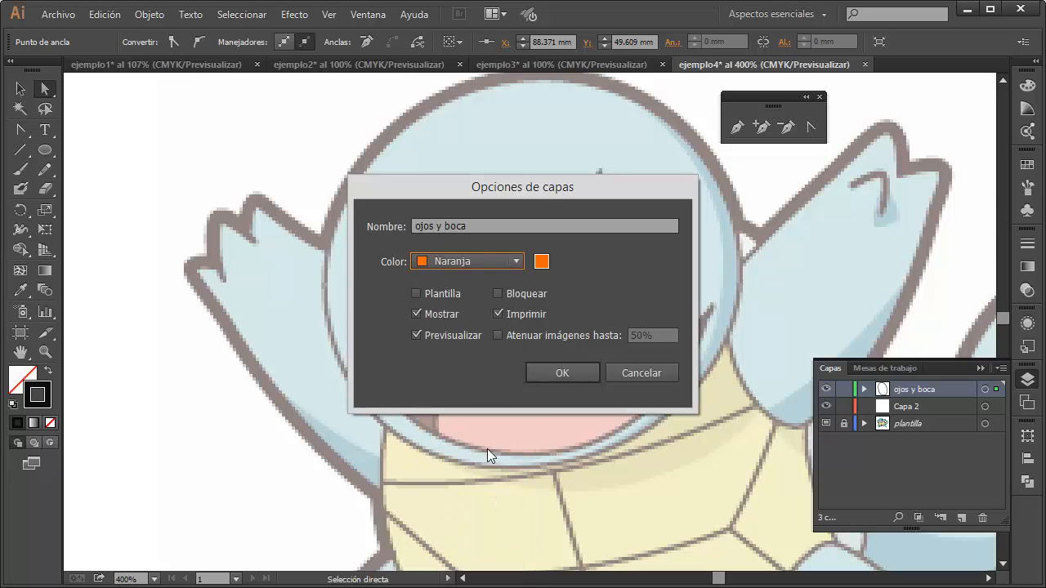
left_click(562, 373)
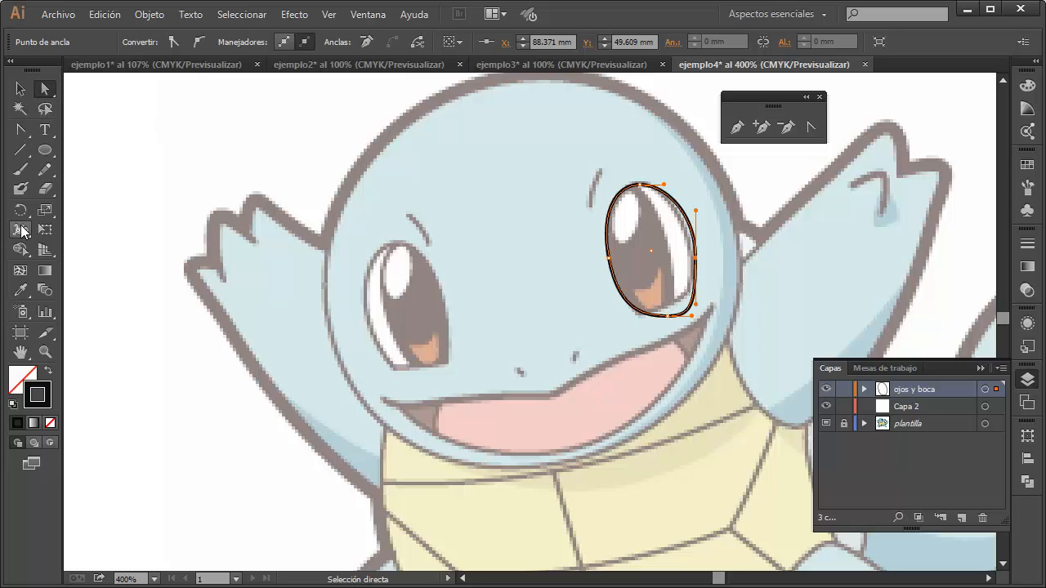
Add an anchor point at each lower corner of the eye outline, on either side of the bottom point.
left_click_drag(25, 132, 82, 191)
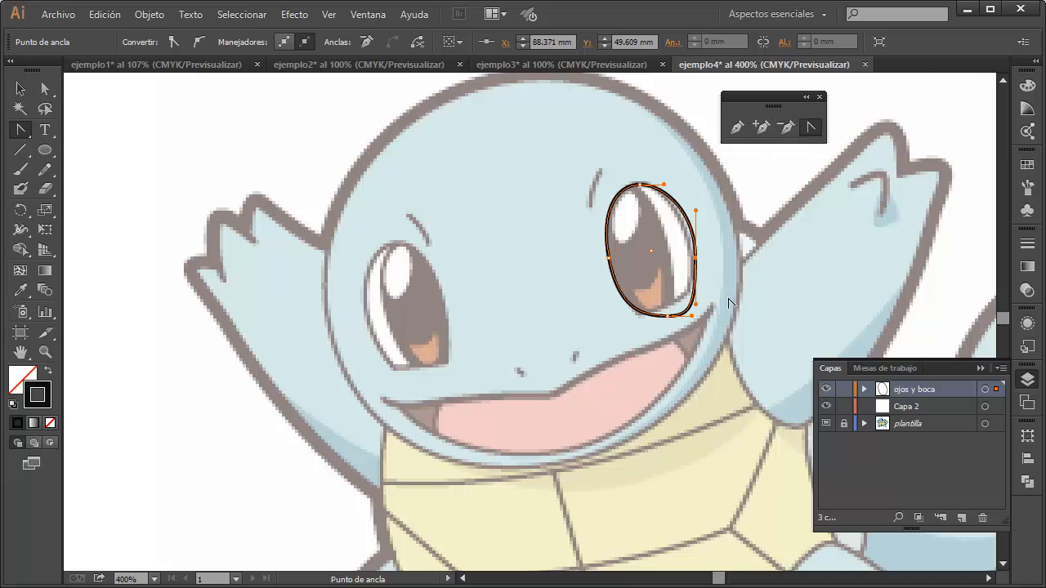
scroll(723, 310, "up", 1)
scroll(720, 304, "up", 1)
scroll(695, 320, "up", 2)
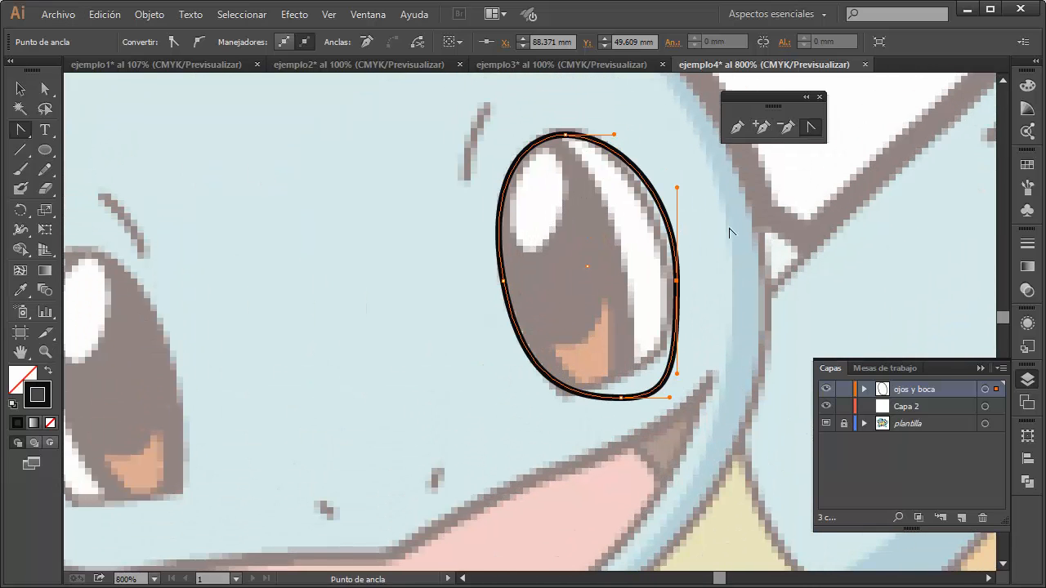
left_click(763, 134)
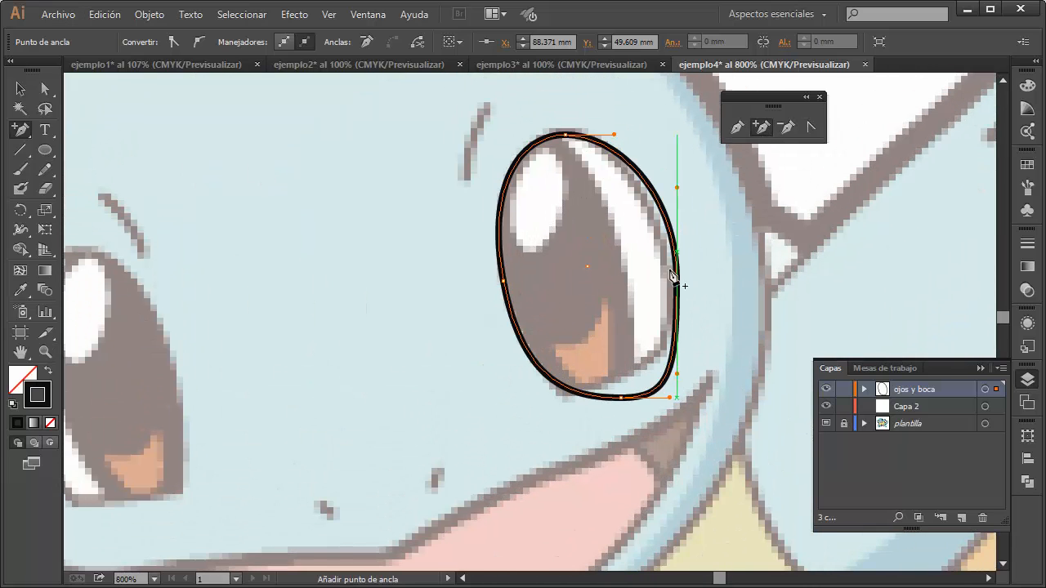
left_click(678, 344)
left_click(678, 325)
left_click(675, 346)
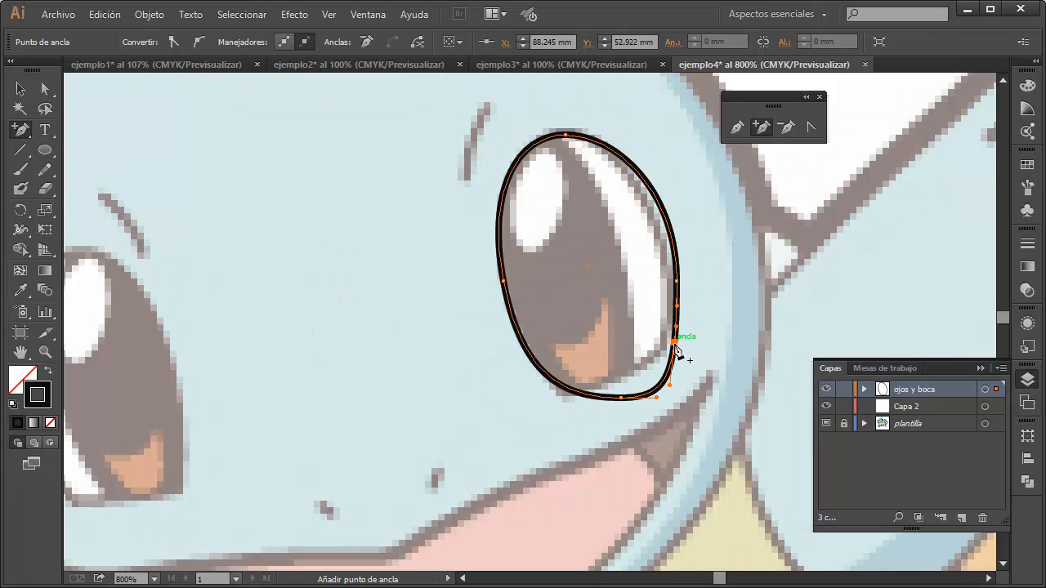
left_click(565, 388)
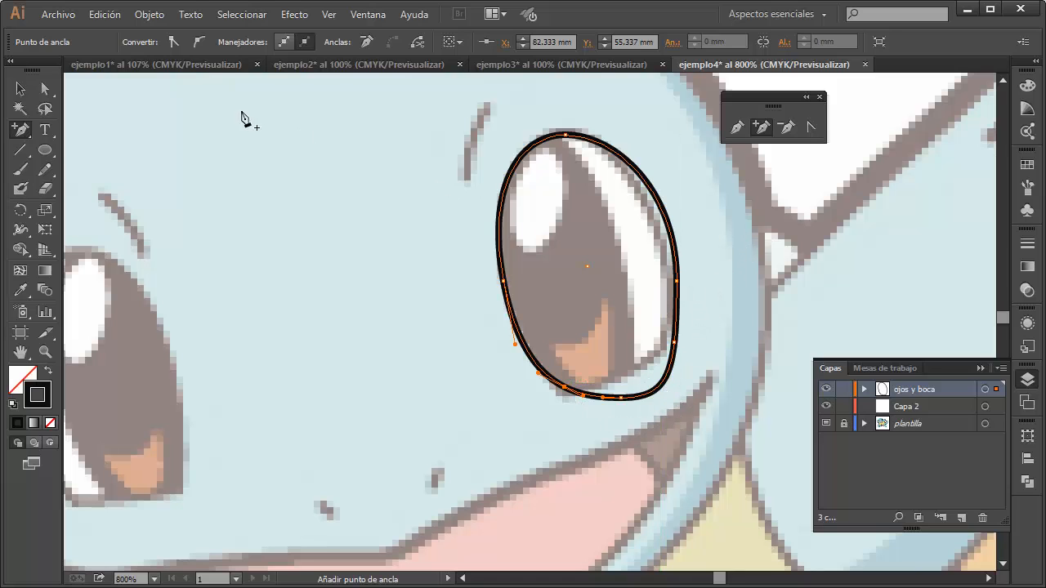
Delete the bottom anchor point of the eye outline and adjust the lower-right anchor and its handles to fit the eye's corner.
left_click(45, 88)
left_click(674, 343)
left_click_drag(674, 343, 656, 374)
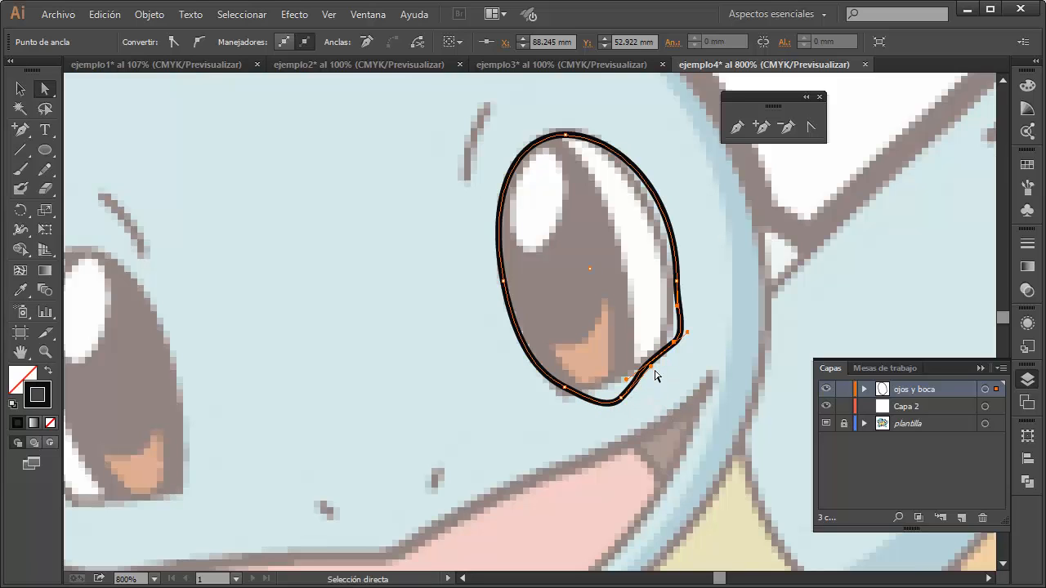
left_click(623, 398)
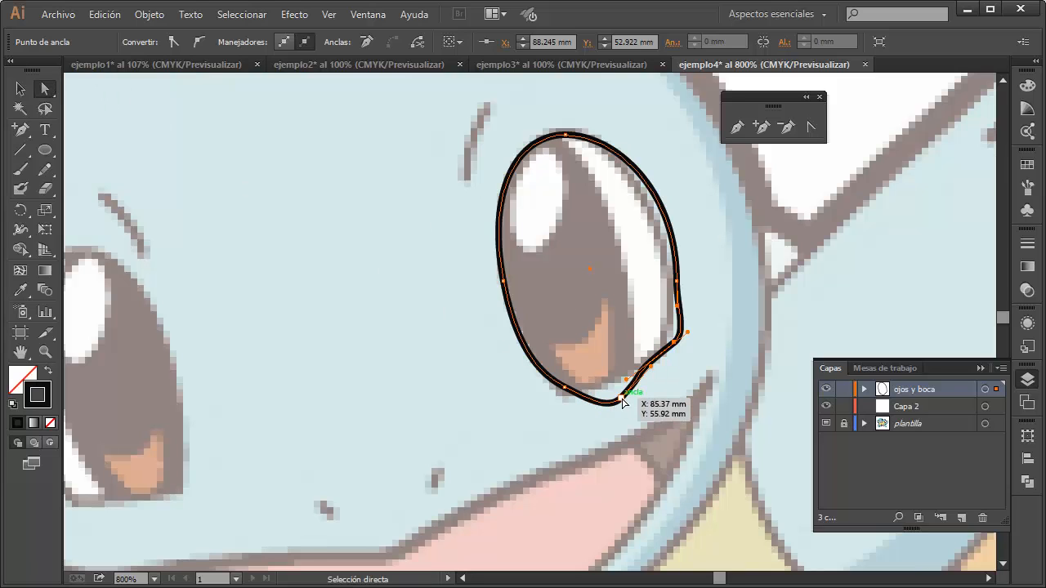
key("Delete")
left_click(678, 341)
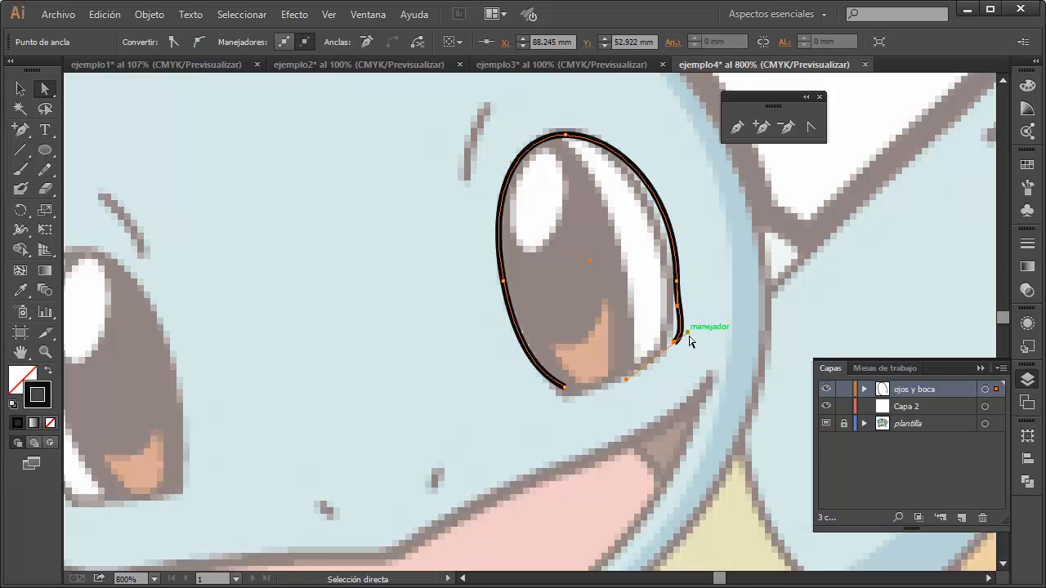
left_click_drag(626, 380, 670, 347)
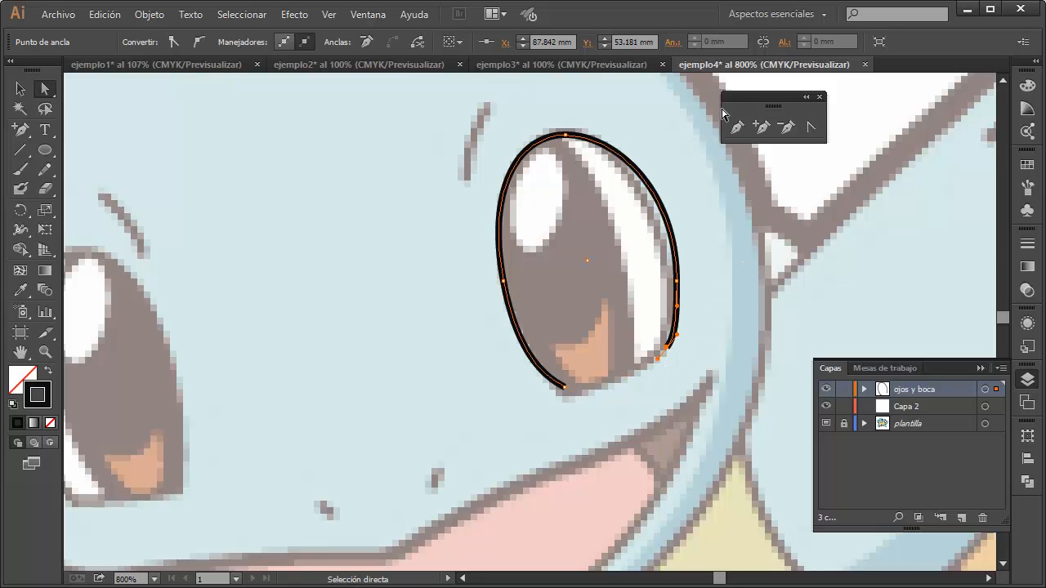
Close the eye outline with a Pen segment along the lower lid, from the lower-right anchor to the bottom anchor.
left_click(736, 129)
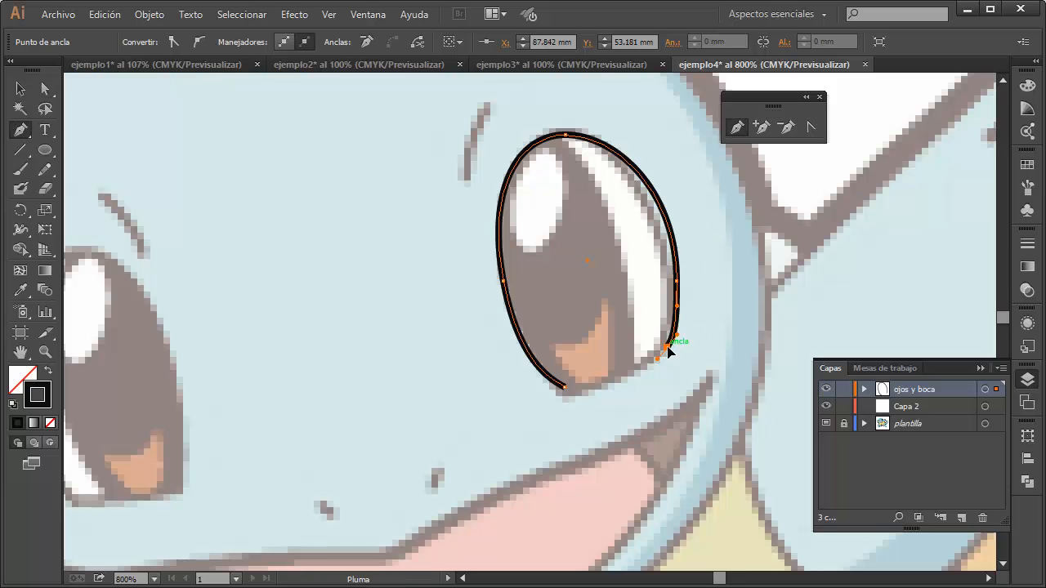
left_click(669, 348)
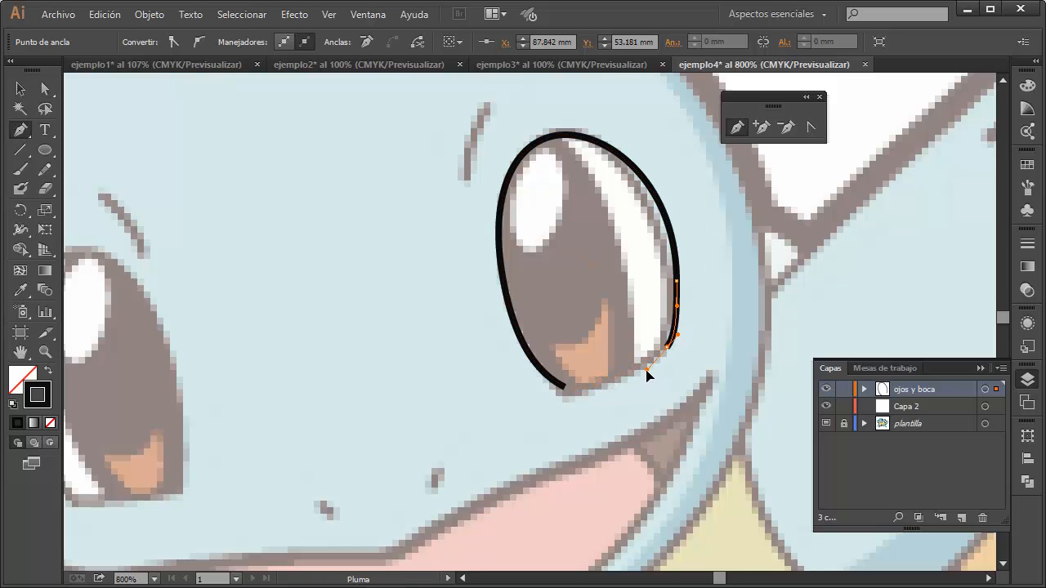
left_click_drag(647, 369, 570, 393)
left_click_drag(571, 393, 568, 386)
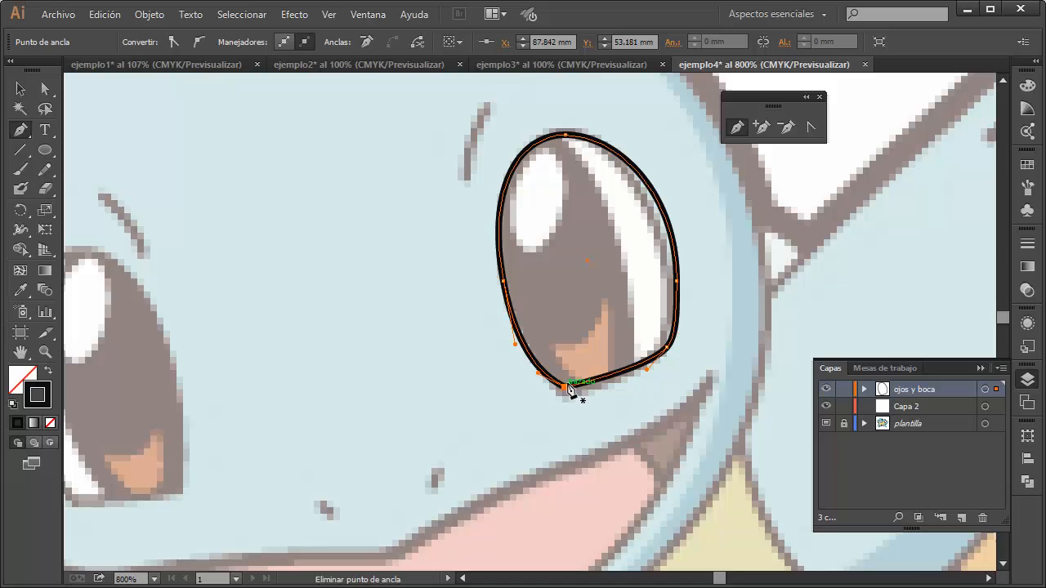
left_click(45, 88)
left_click(689, 418)
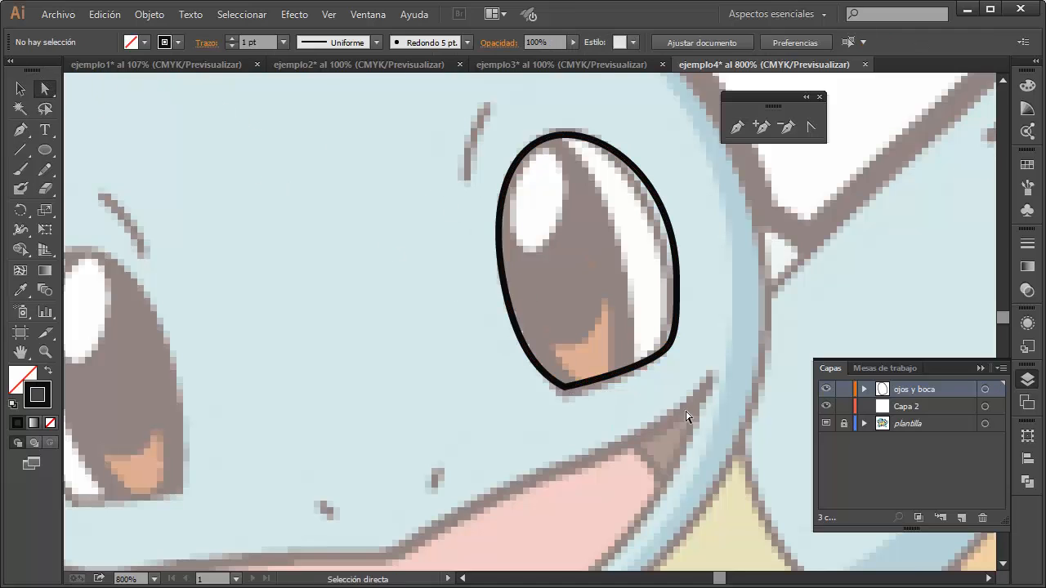
Move the anchor on the right side of the eye outline slightly inward to fit the template's edge.
left_click(574, 389)
left_click(740, 338)
left_click(680, 249)
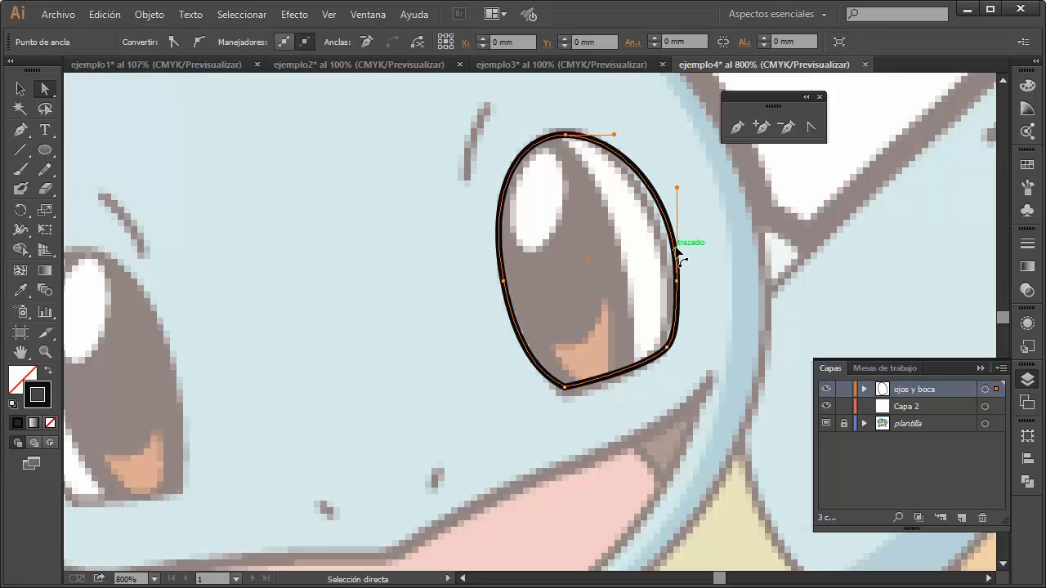
left_click(677, 281)
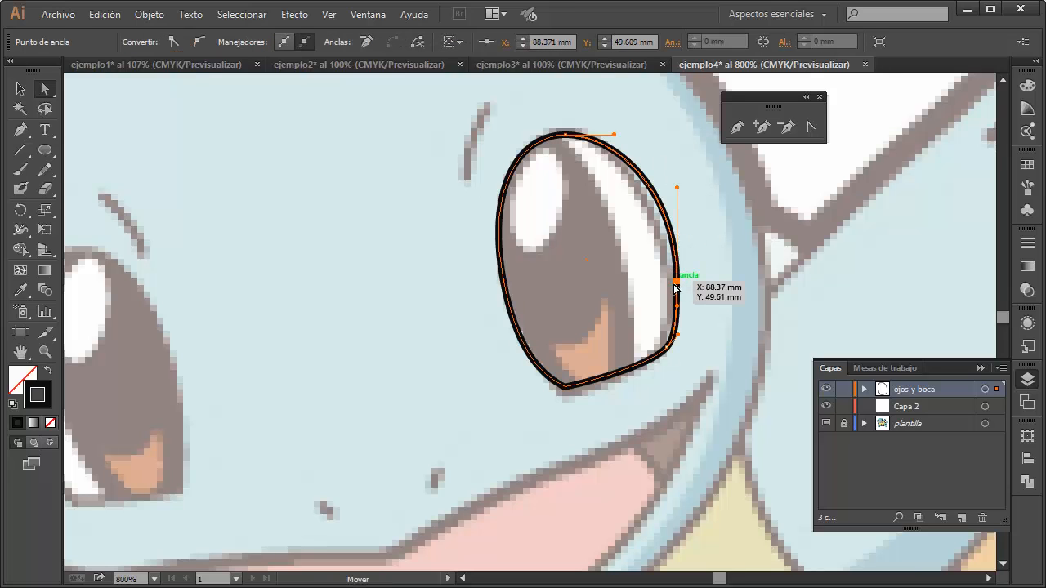
left_click_drag(679, 285, 679, 285)
left_click(716, 239)
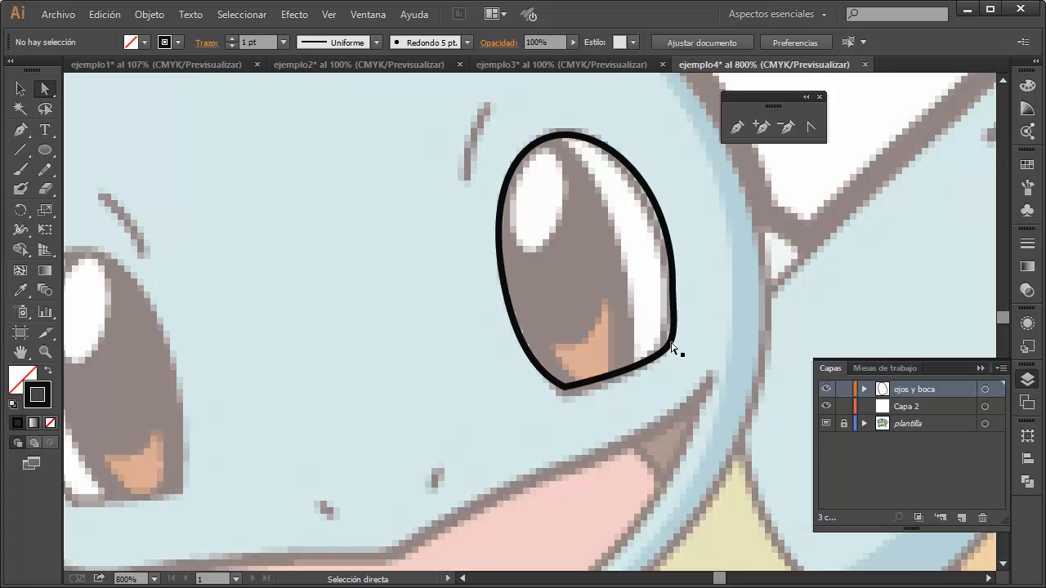
Convert the sharp bottom anchor of the eye outline into a smooth point with short handles.
left_click_drag(563, 387, 549, 389)
left_click(810, 127)
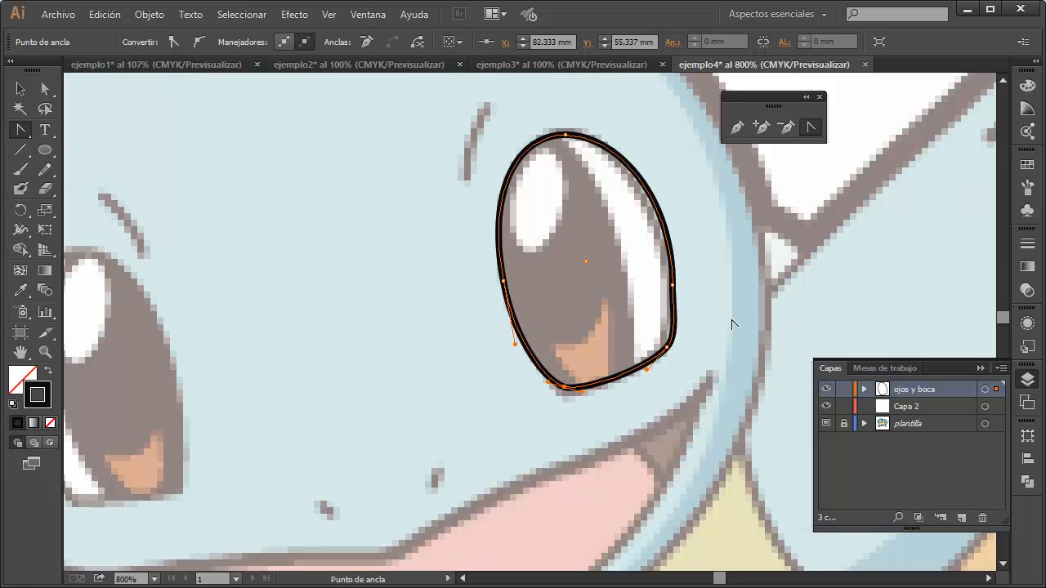
left_click(21, 89)
left_click(326, 211)
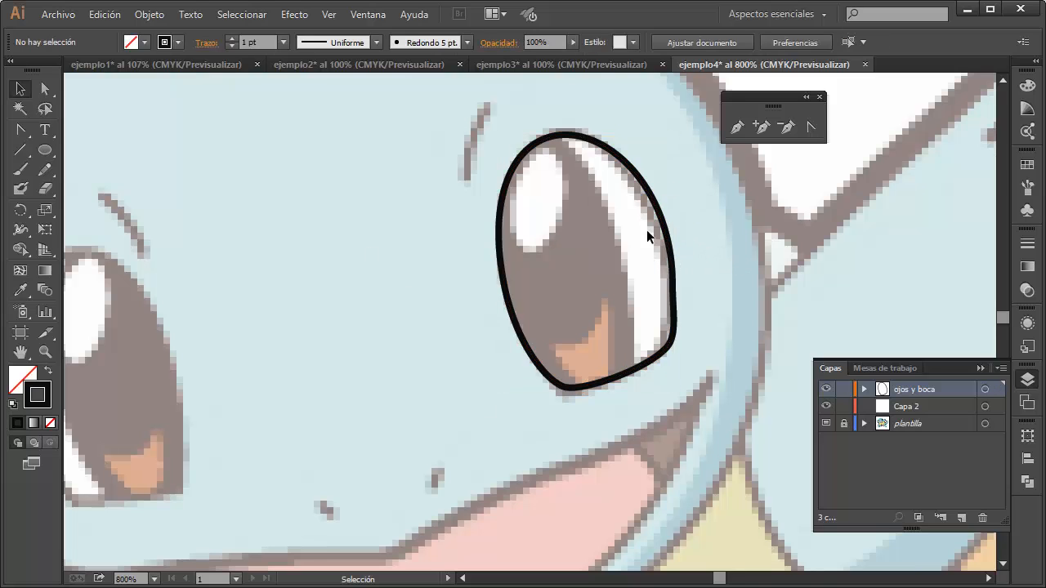
Fill the eye outline with white and bring the layer list back into view.
left_click(625, 165)
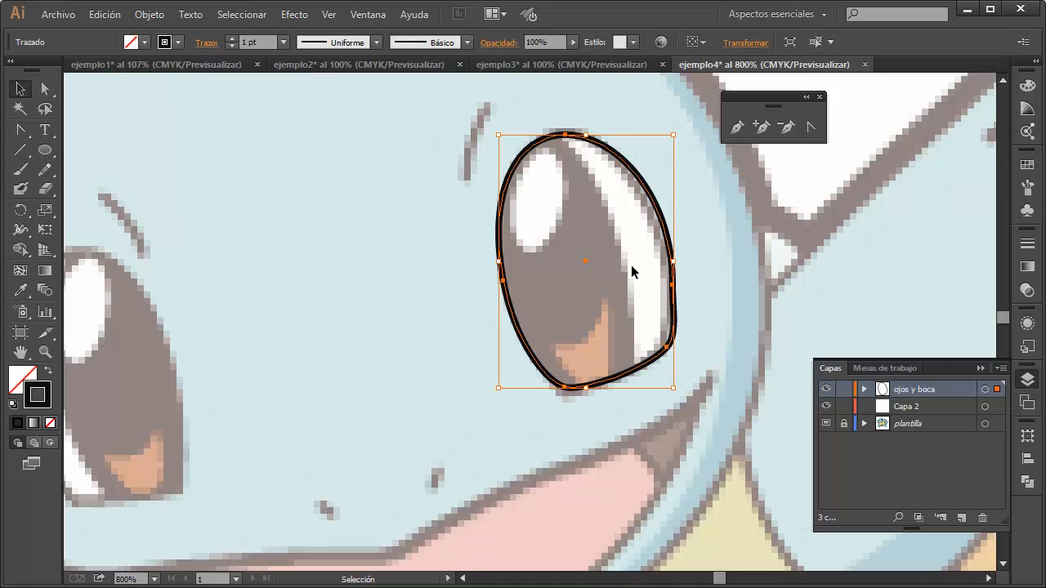
double_click(18, 378)
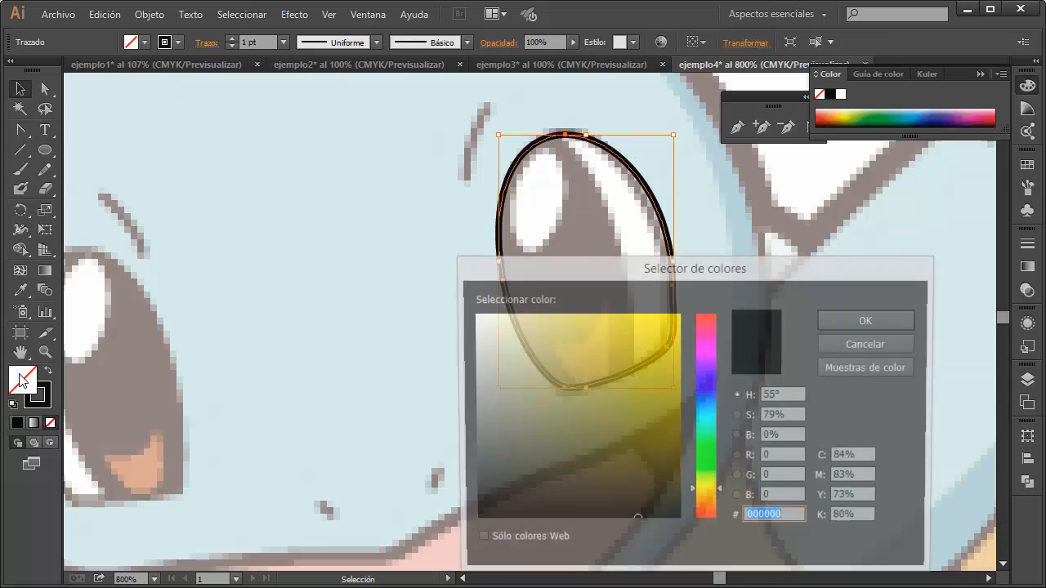
left_click_drag(542, 367, 474, 315)
left_click(849, 321)
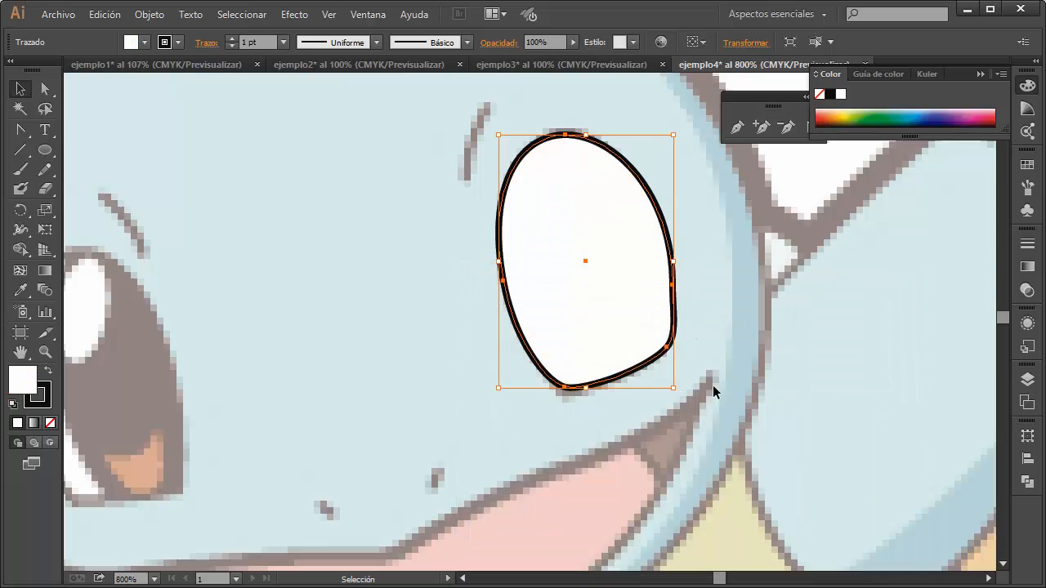
left_click(780, 388)
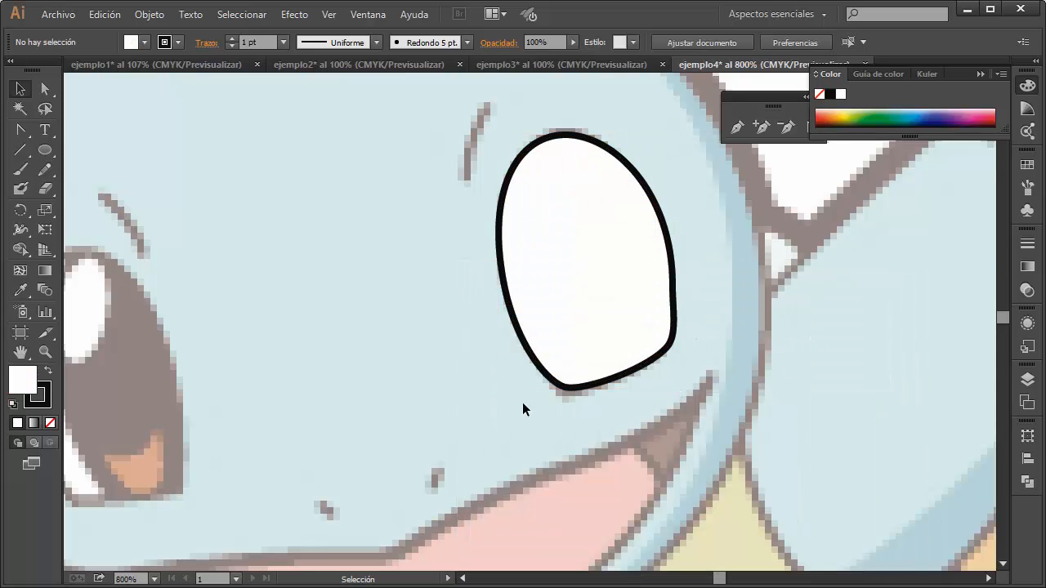
left_click(1027, 379)
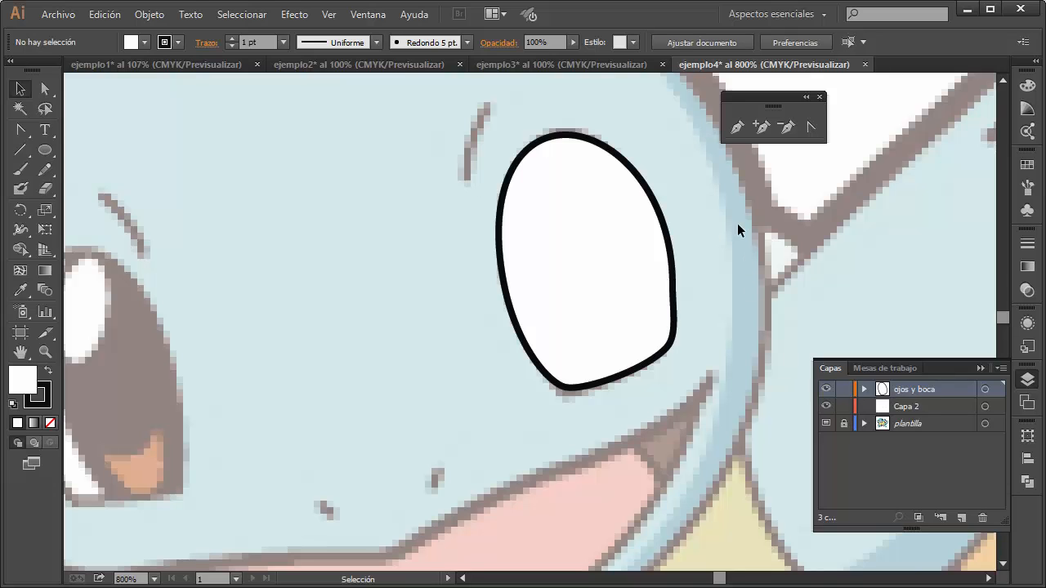
Remove the fill from the eye outline so the template shows through.
left_click(575, 260)
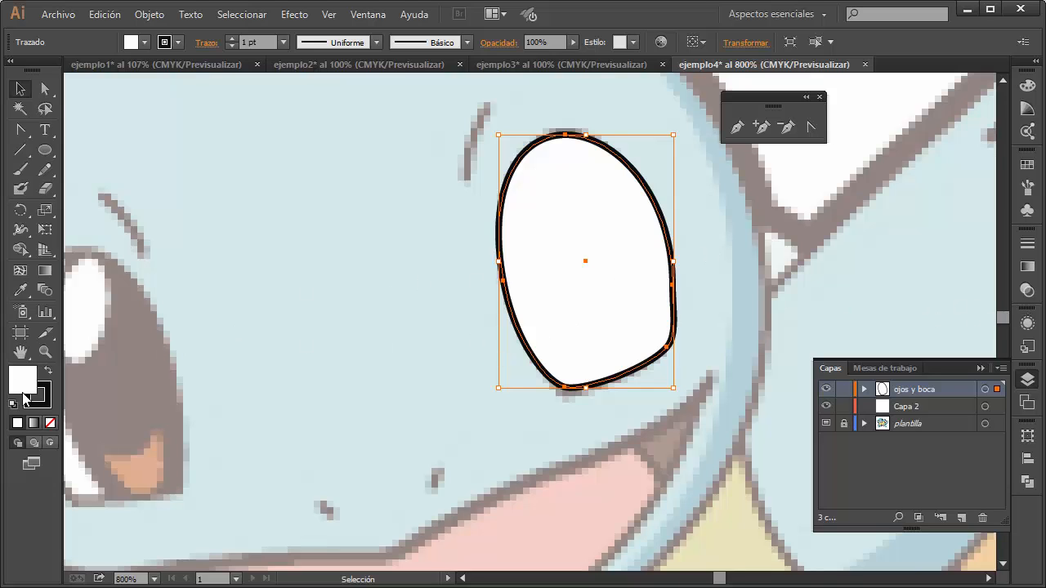
left_click(50, 422)
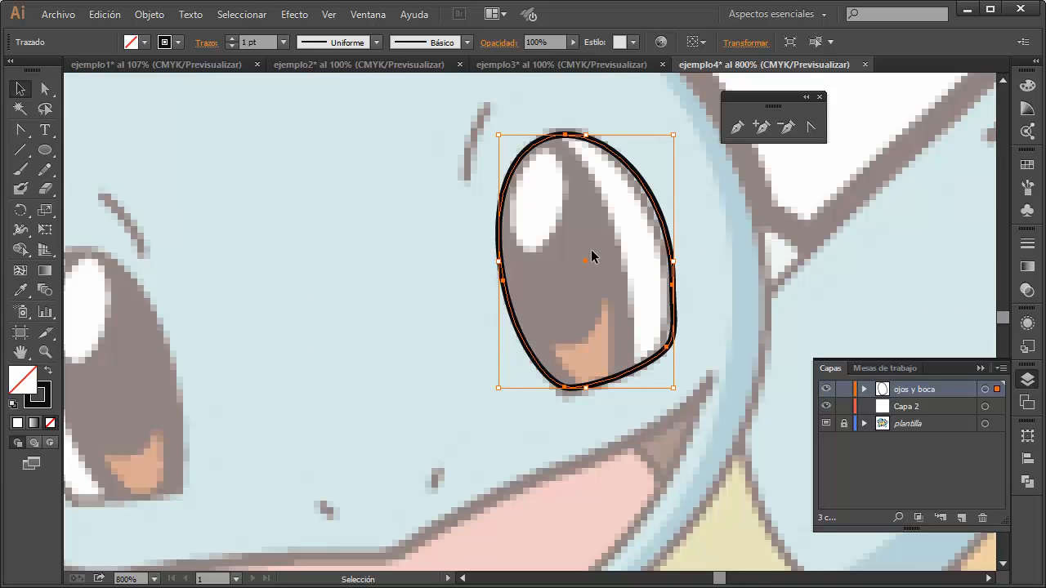
left_click(754, 240)
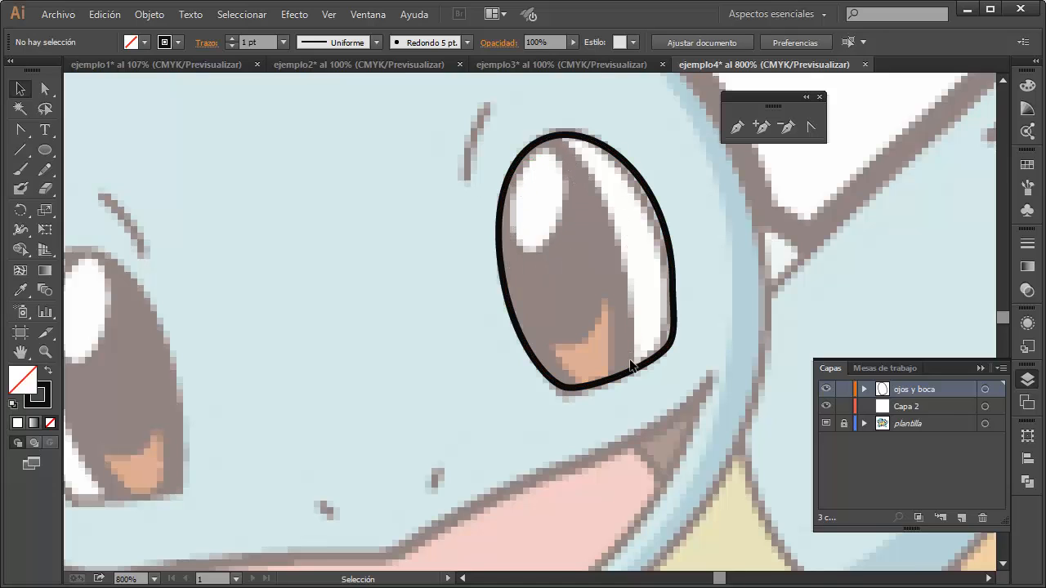
Draw the closed pupil shape with the Pen tool, curving from the eye's top to the lower lid and back along its left side.
left_click(45, 149)
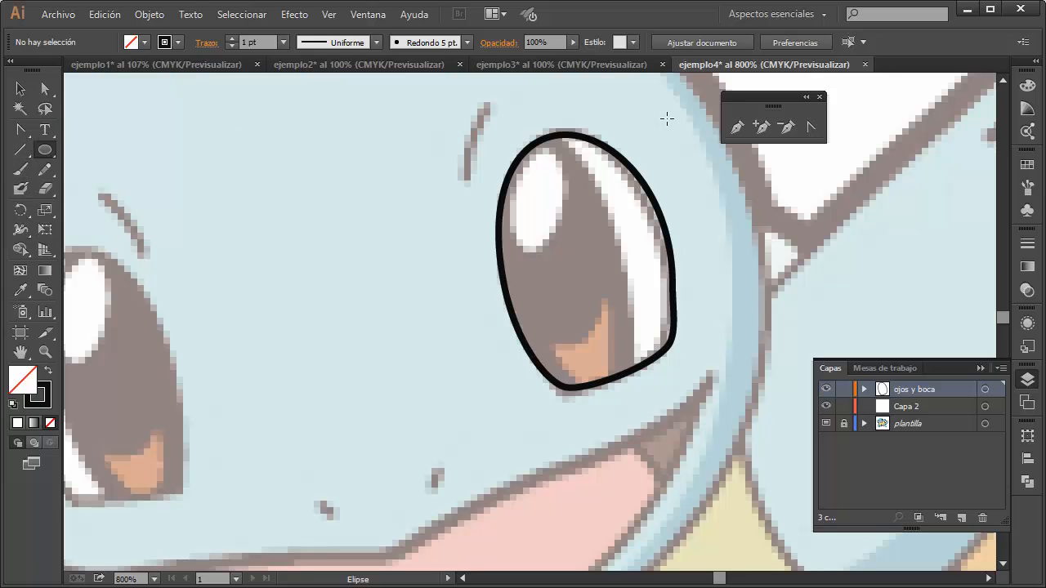
left_click(734, 132)
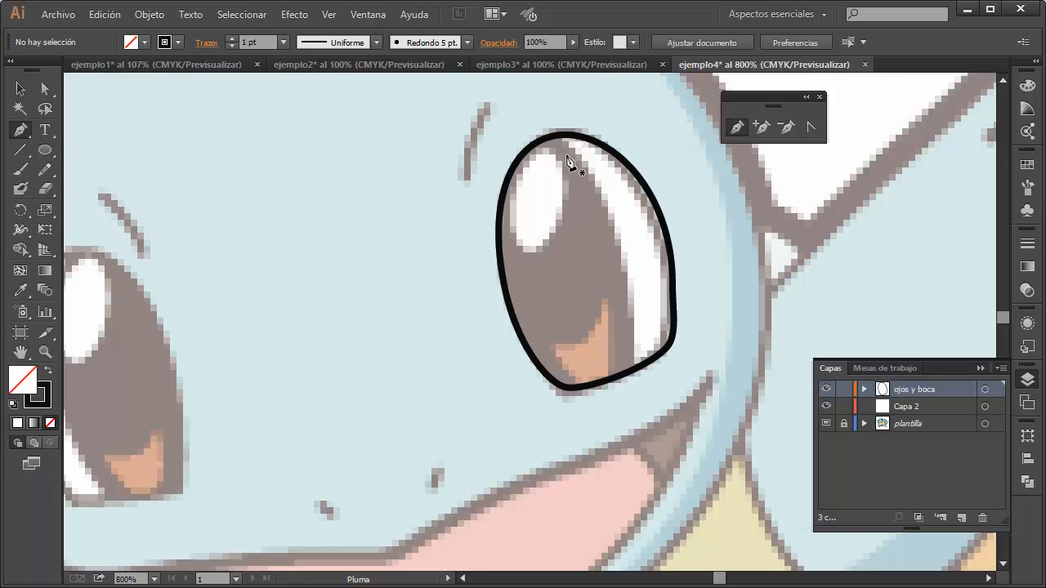
left_click_drag(562, 136, 622, 501)
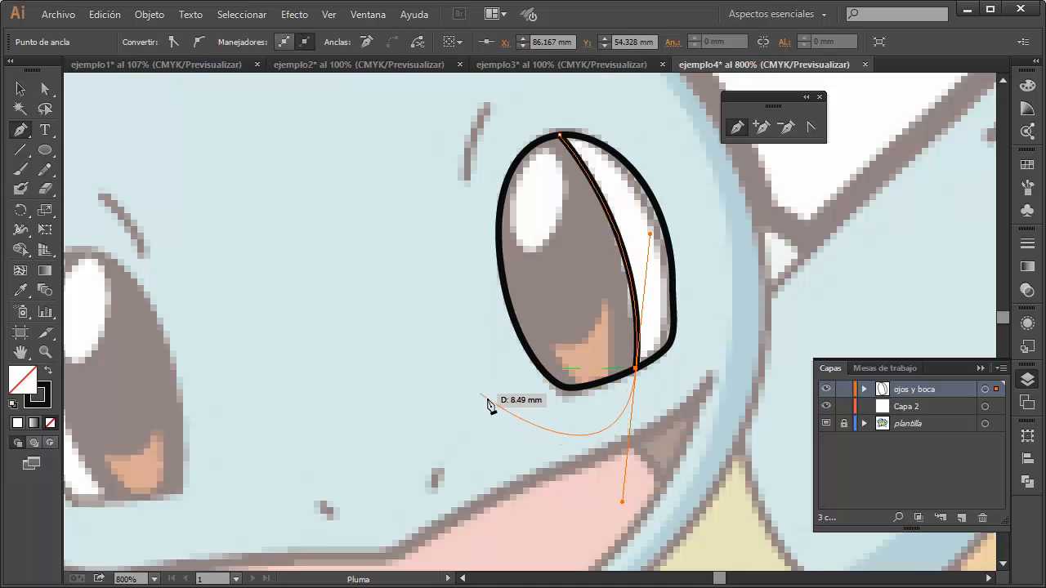
left_click(637, 370)
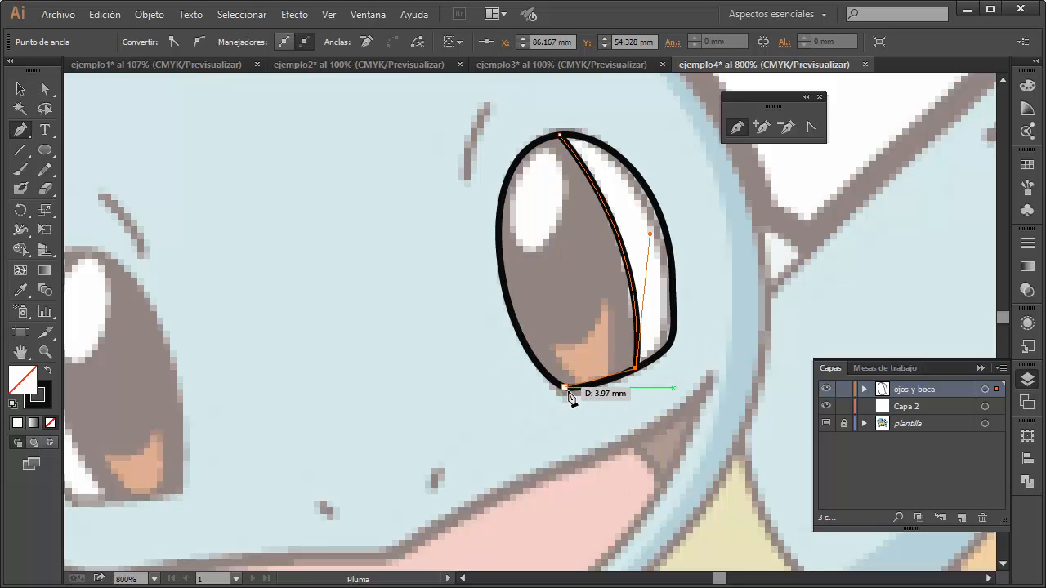
left_click_drag(565, 386, 546, 384)
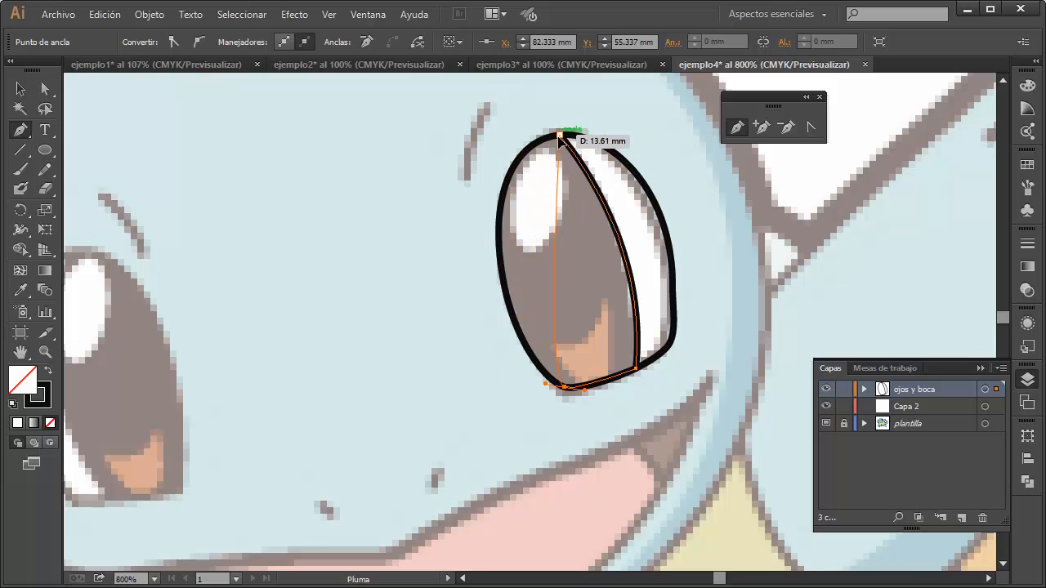
left_click_drag(560, 136, 690, 214)
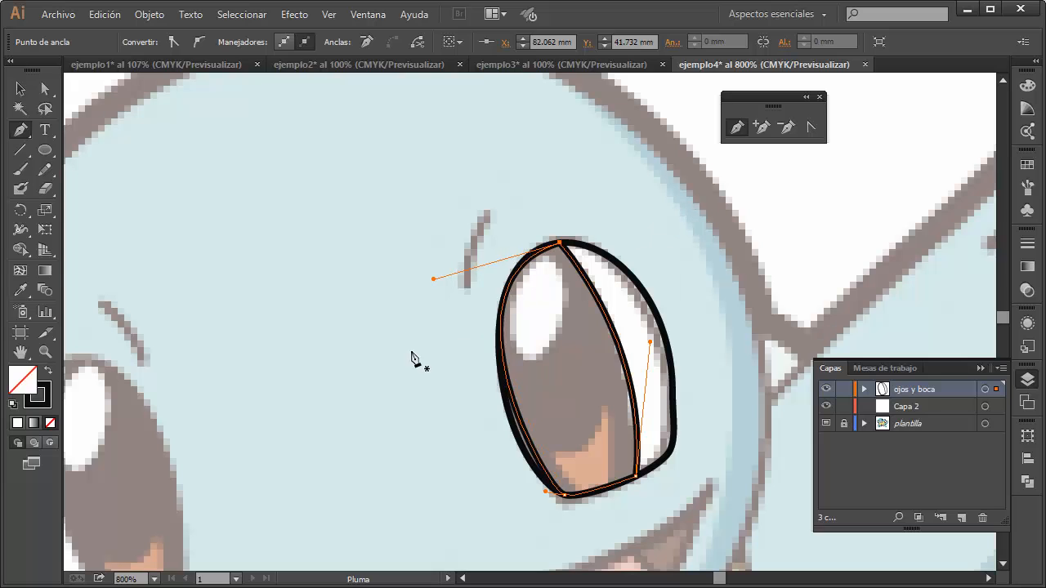
Fill the pupil shape with a near-black colour.
double_click(29, 386)
left_click_drag(587, 405, 476, 521)
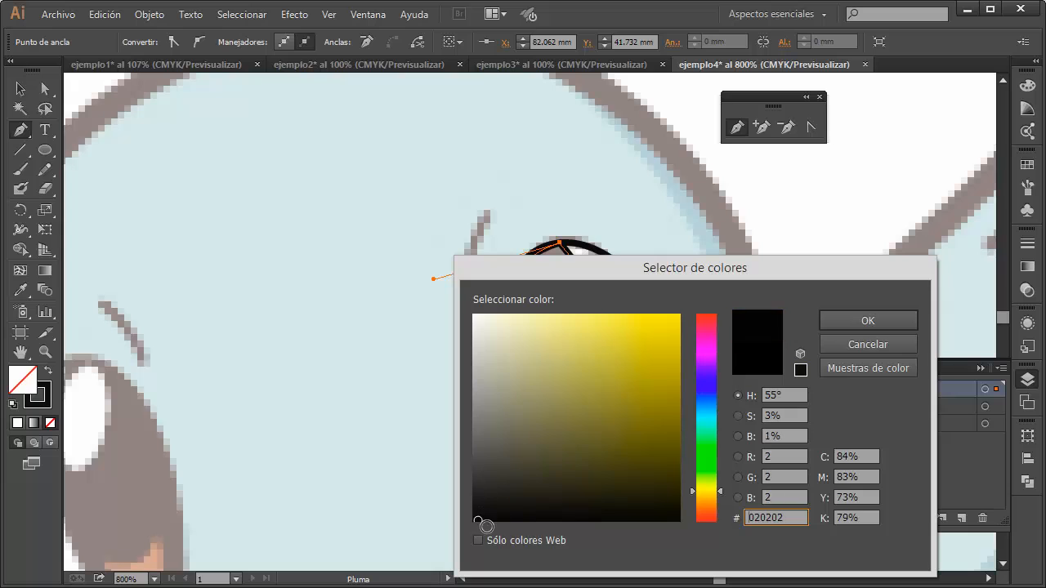
left_click(854, 325)
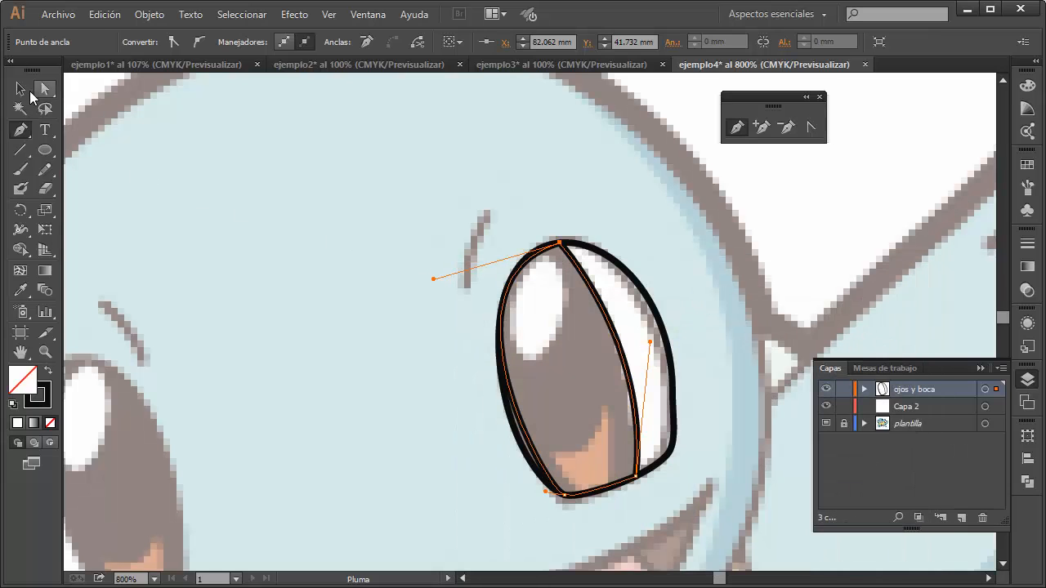
double_click(22, 384)
left_click(479, 520)
left_click(871, 323)
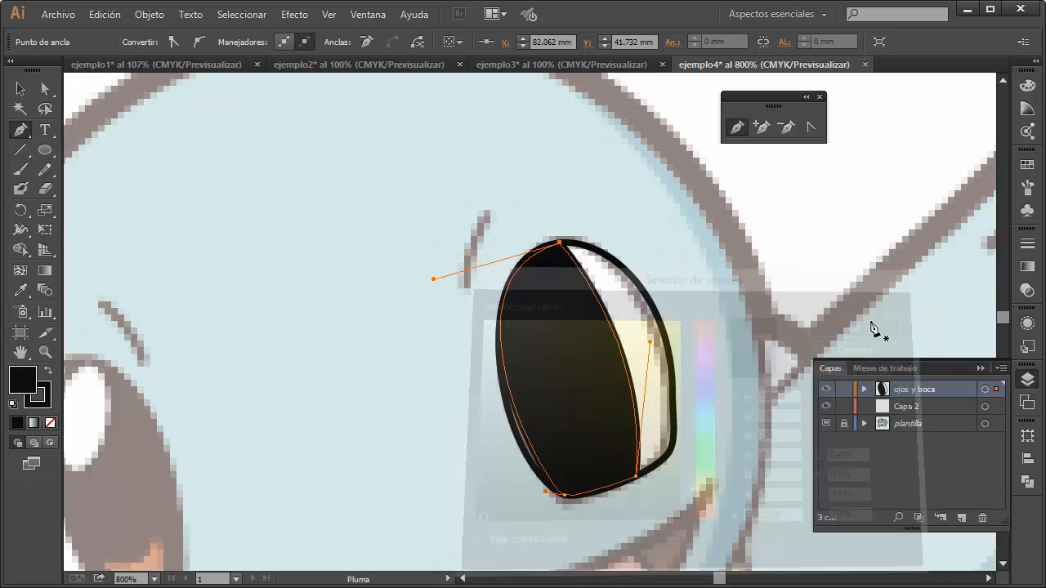
Fill the outer eye outline behind the pupil with a near-white colour.
left_click(21, 88)
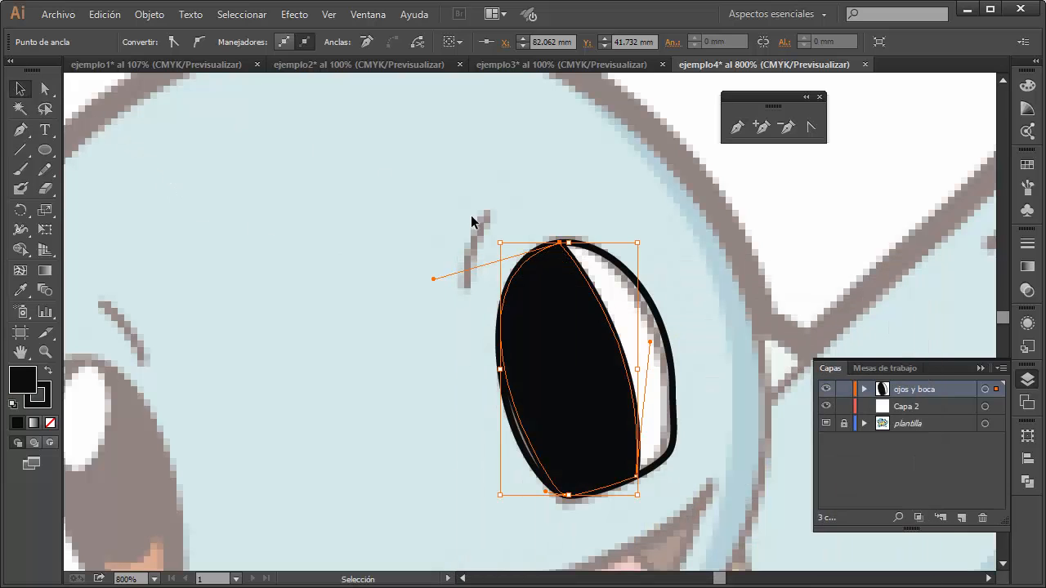
left_click(675, 356)
double_click(40, 386)
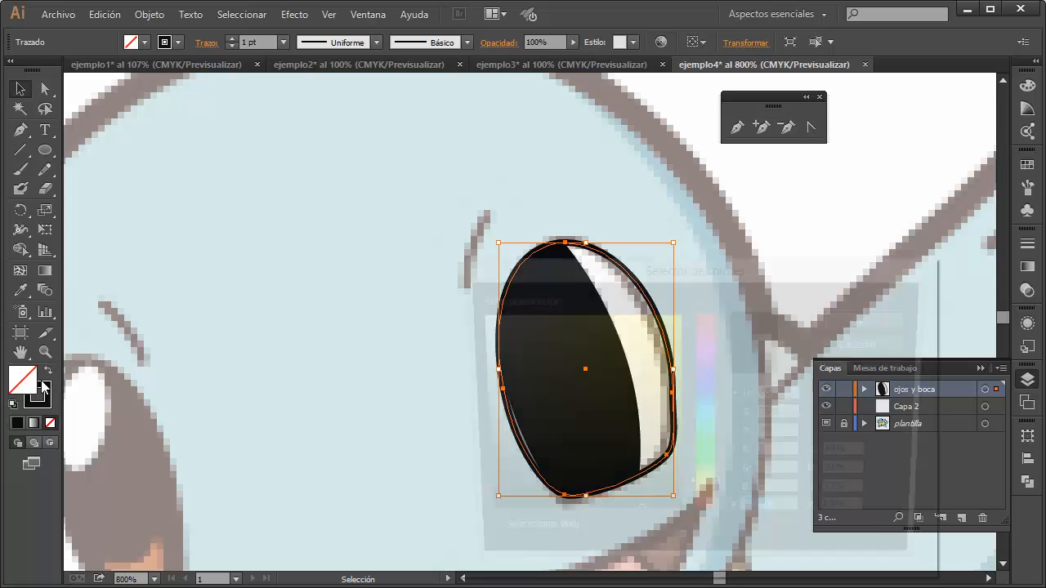
left_click(543, 425)
left_click(473, 318)
left_click(866, 322)
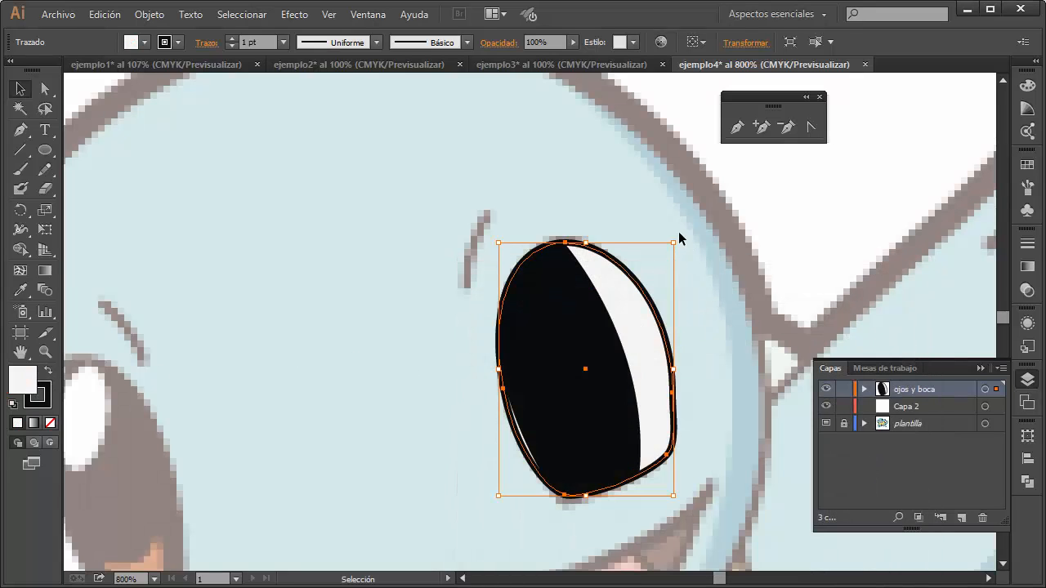
left_click(789, 249)
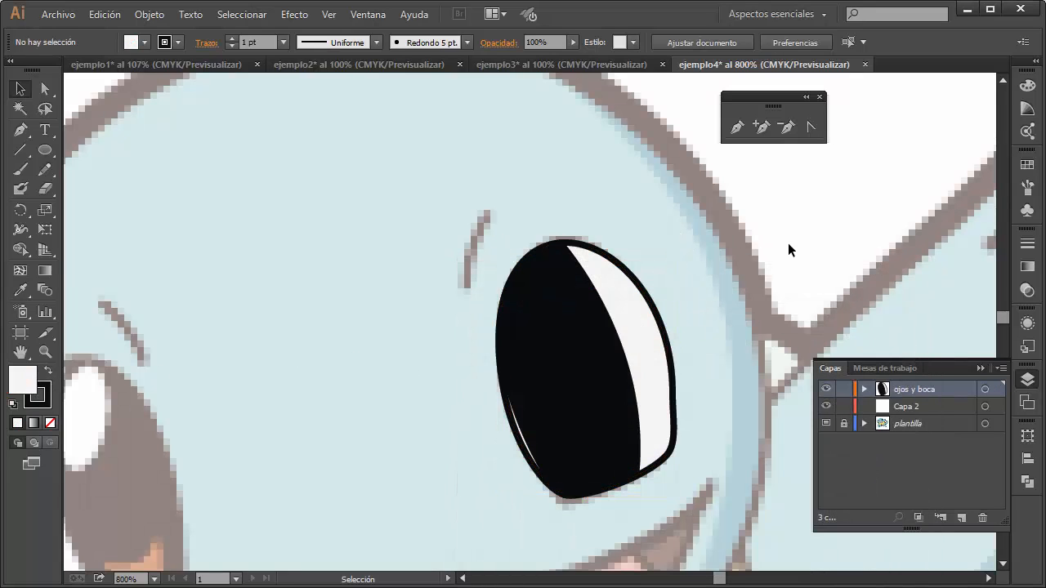
Remove the fills from both the pupil shape and the outer eye outline.
left_click(24, 92)
left_click(546, 414)
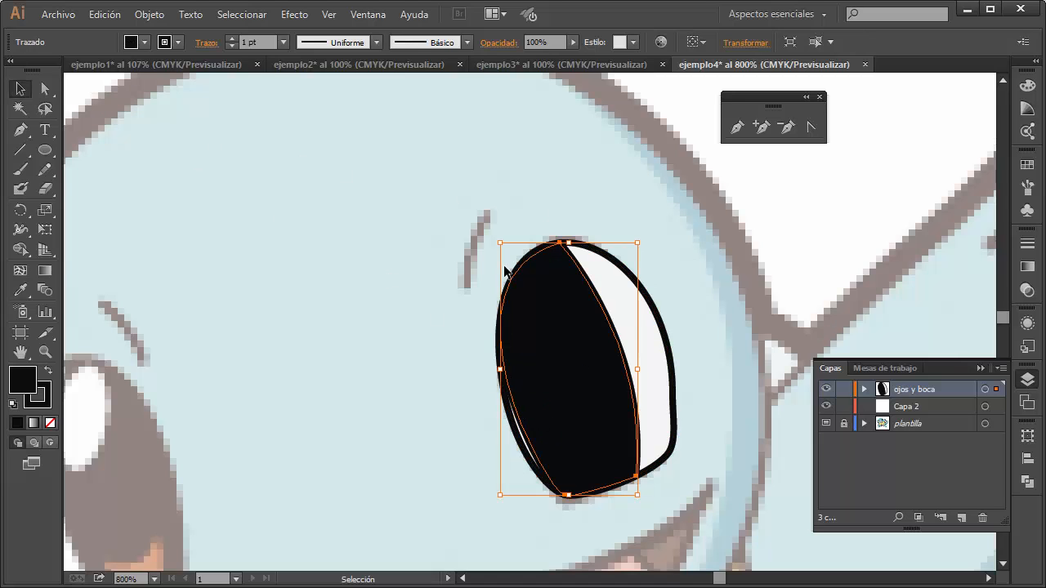
left_click(52, 424)
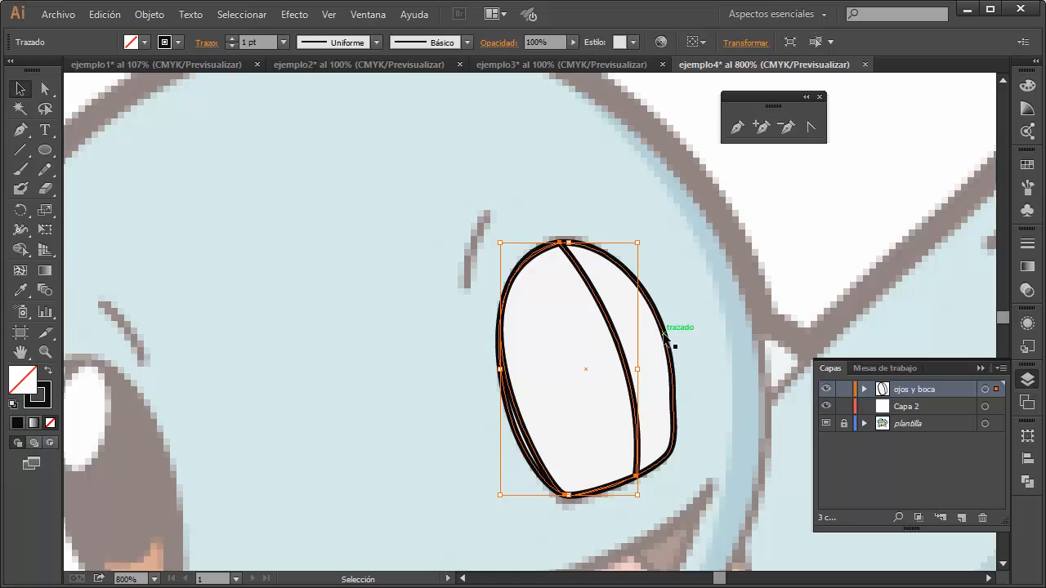
left_click(673, 347)
left_click(52, 424)
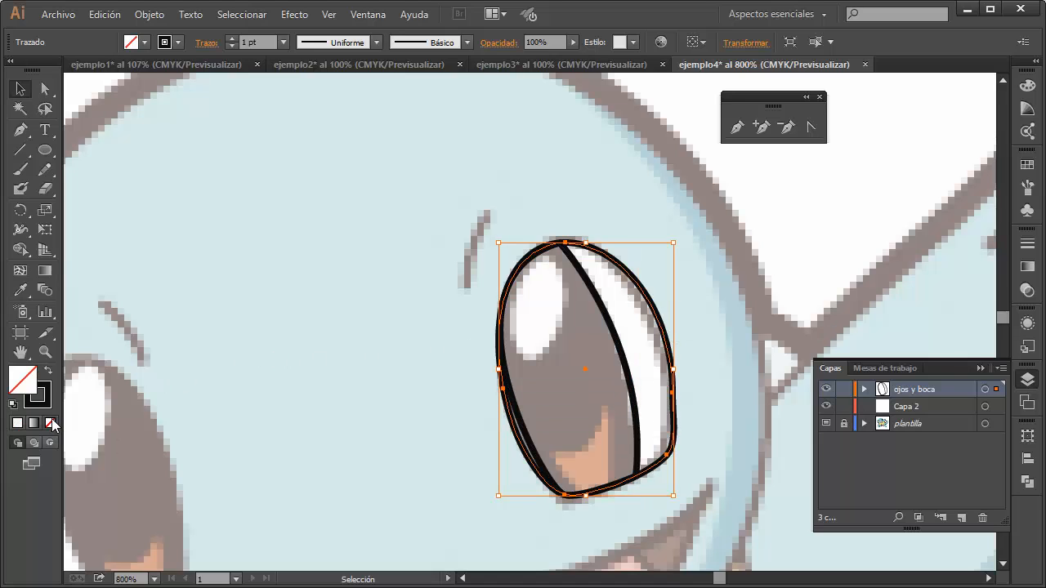
left_click(302, 426)
Add an anchor point on the pupil's lower-left edge and move it outward so the curve follows the outer eye outline.
left_click(531, 440)
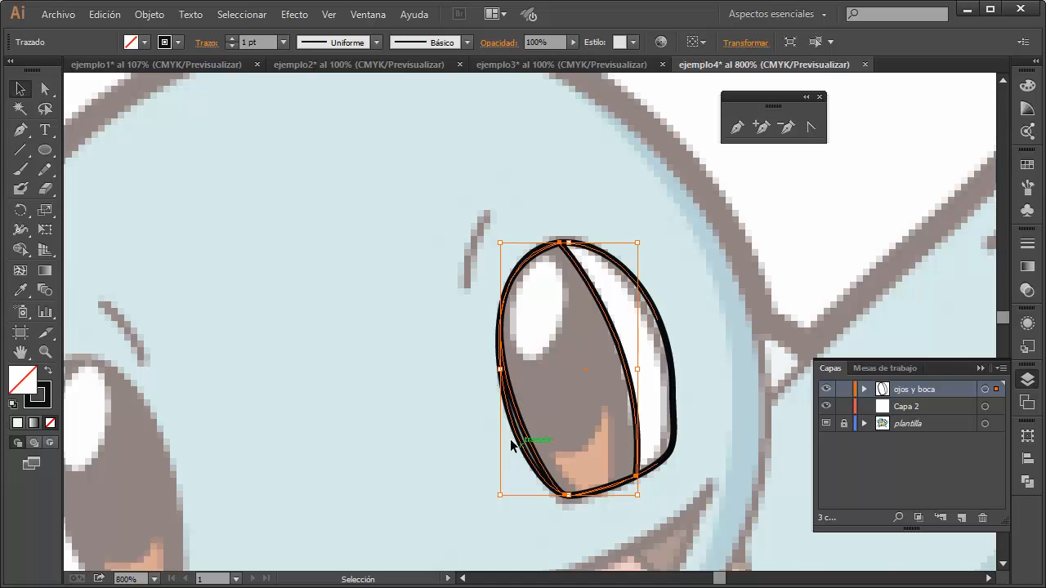
scroll(485, 488, "up", 1)
left_click(761, 126)
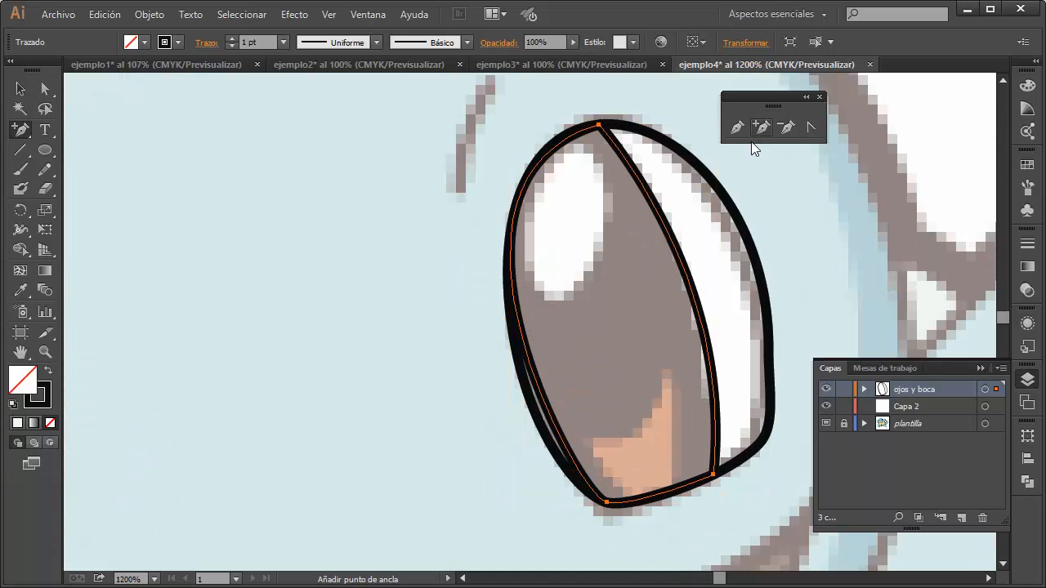
left_click(560, 433)
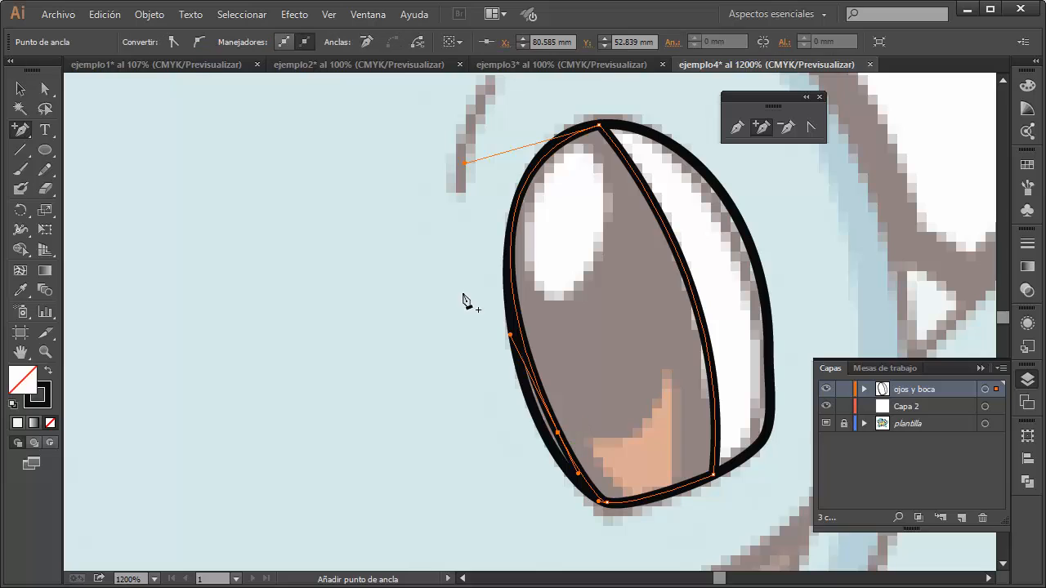
left_click(44, 88)
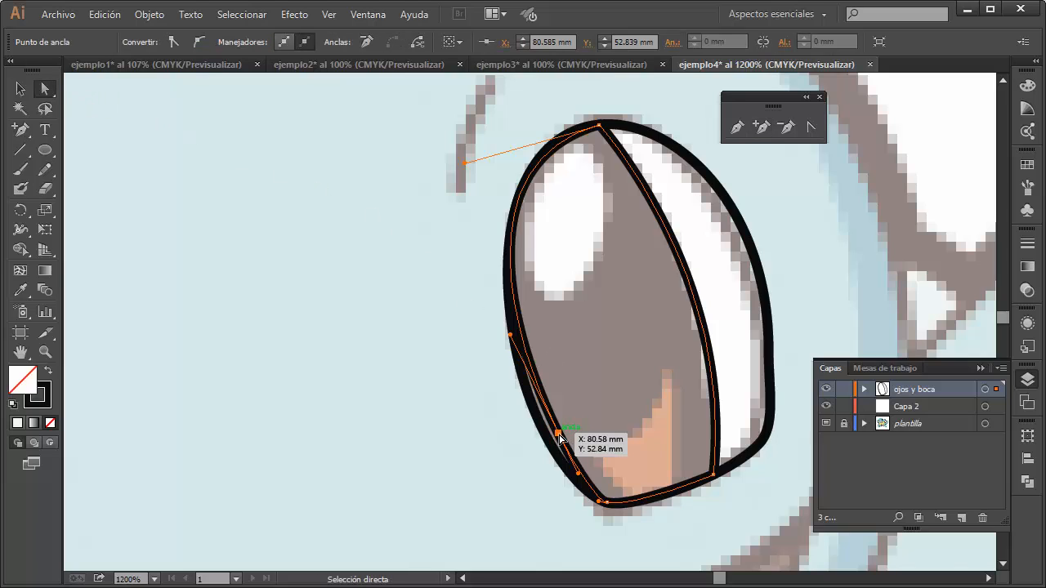
left_click_drag(558, 433, 547, 442)
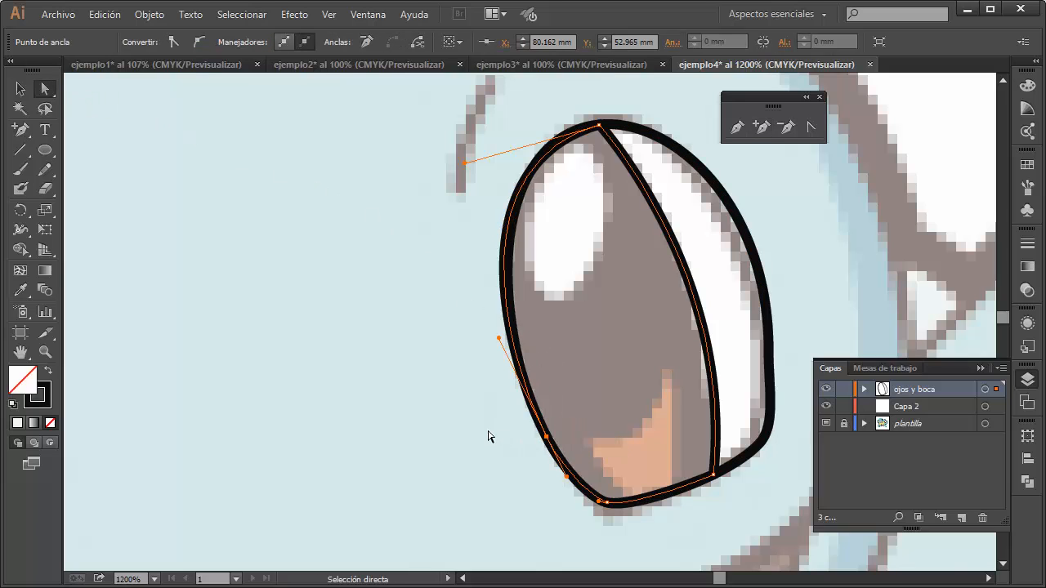
left_click(460, 437)
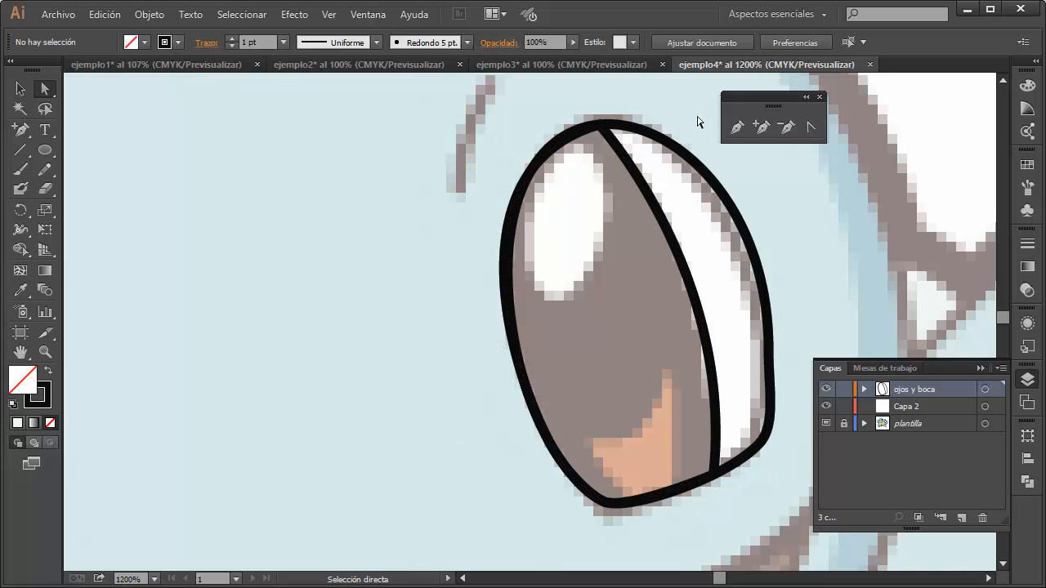
Draw a narrow upright ellipse in the upper pupil with fill colour FFFFFF and no stroke.
left_click(44, 149)
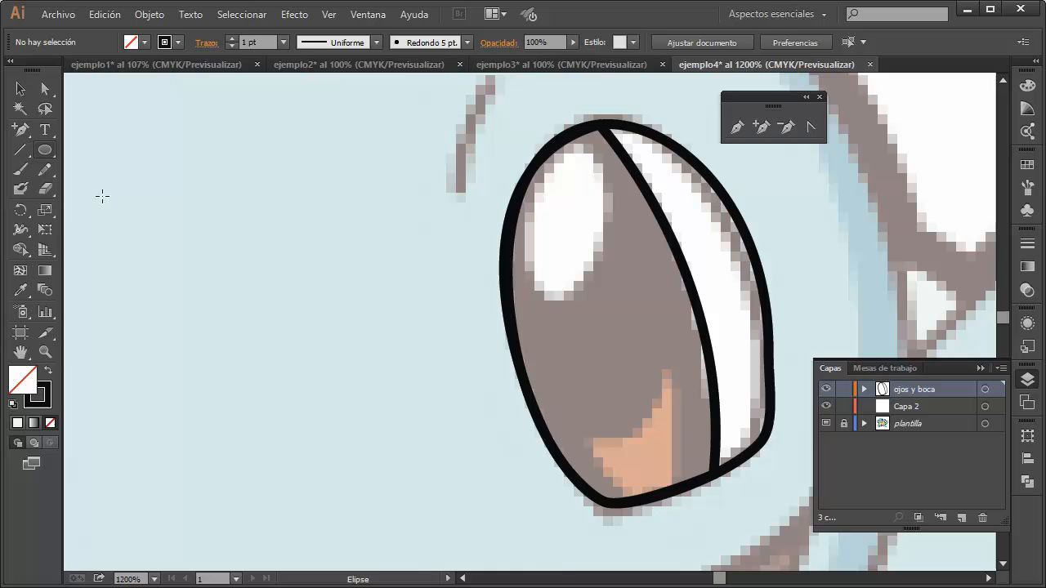
left_click(50, 421)
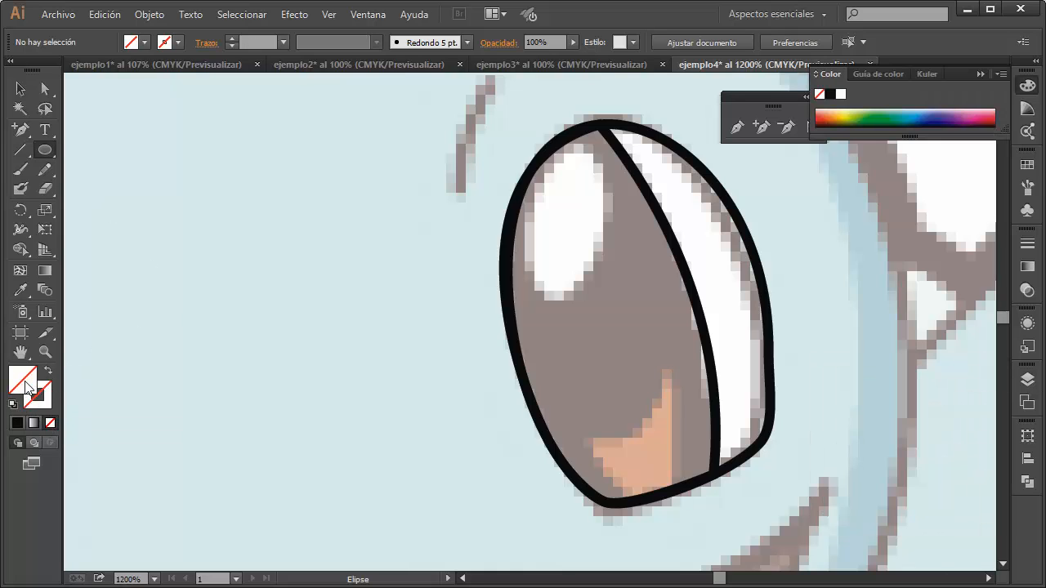
double_click(27, 388)
left_click(483, 322)
left_click(474, 315)
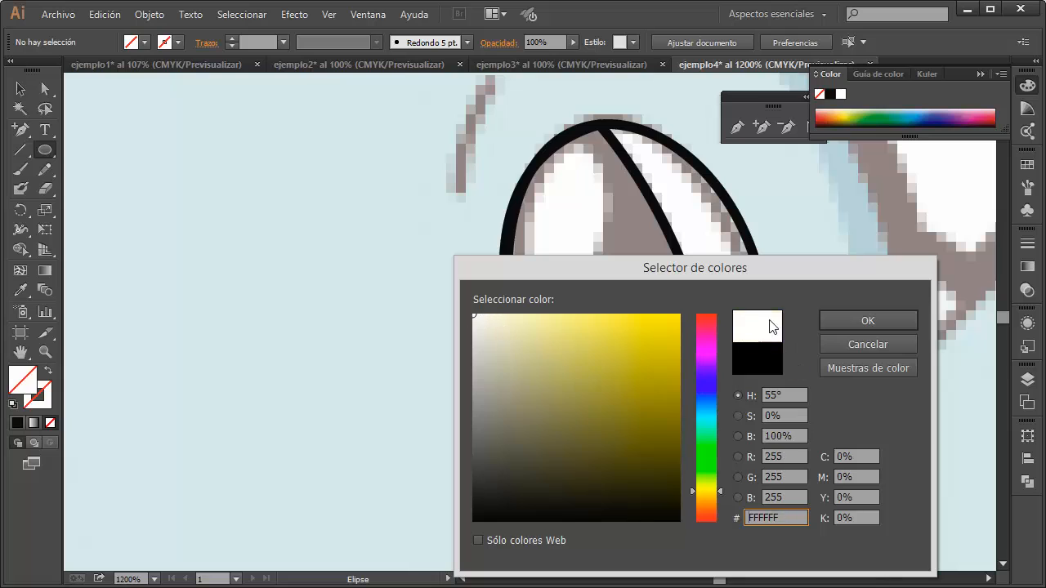
left_click(836, 324)
left_click_drag(576, 298, 636, 155)
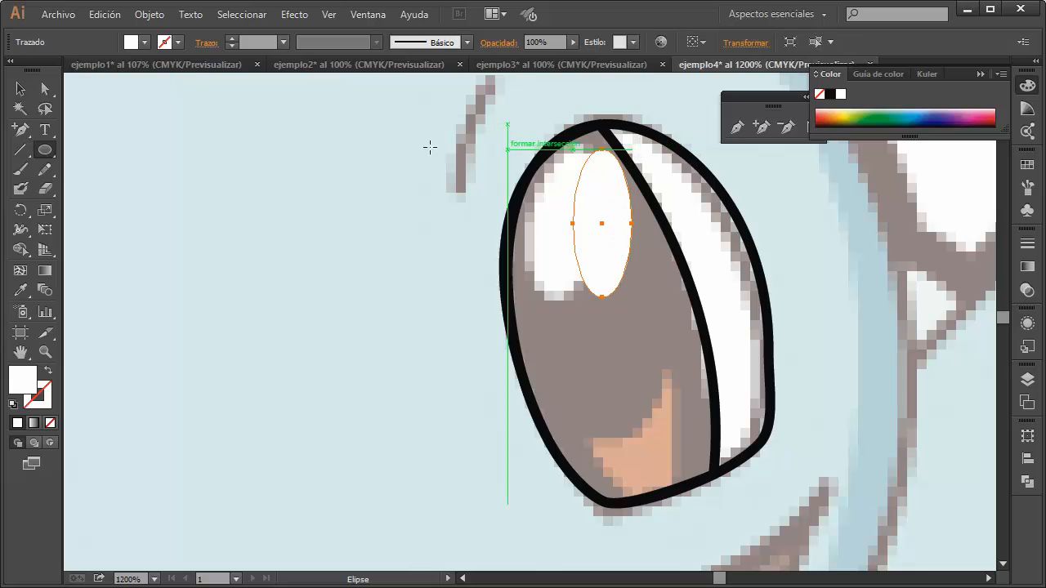
Rotate the white ellipse slightly clockwise, stretch it a little, and place it over the template's eye highlight.
key("v")
left_click_drag(605, 262, 621, 378)
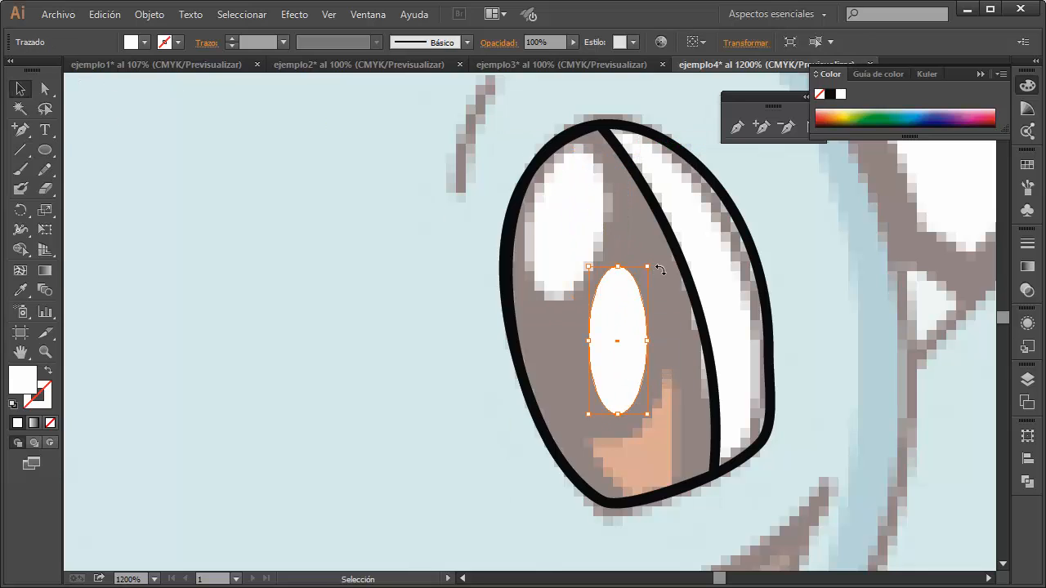
left_click_drag(660, 270, 672, 273)
left_click_drag(635, 346, 585, 227)
left_click_drag(590, 306, 595, 322)
left_click_drag(588, 250, 574, 234)
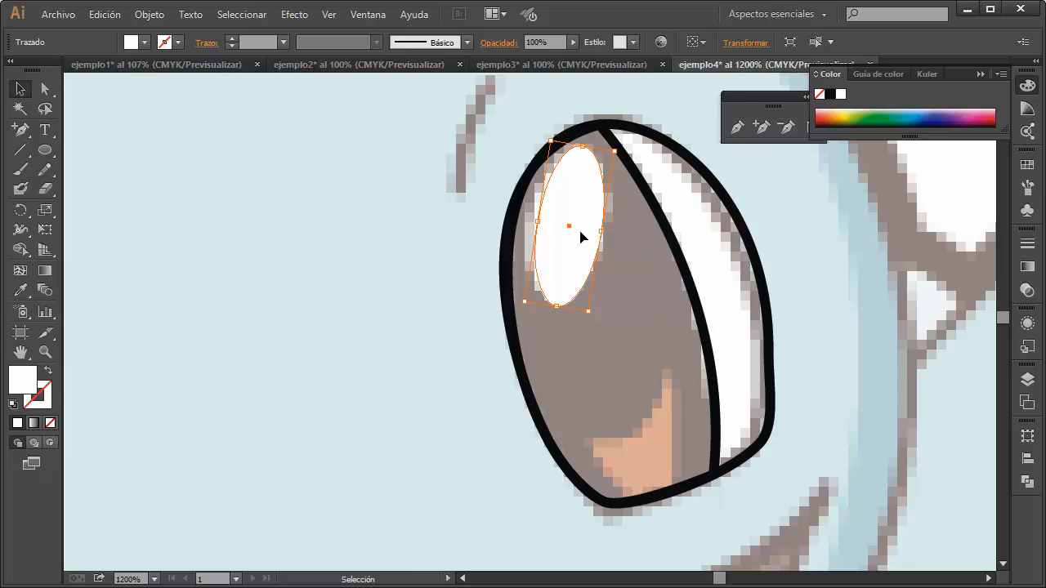
Widen the white highlight ellipse and adjust its position to match the template's highlight, leaving it deselected.
left_click(644, 315)
left_click(564, 273)
left_click_drag(611, 236, 619, 234)
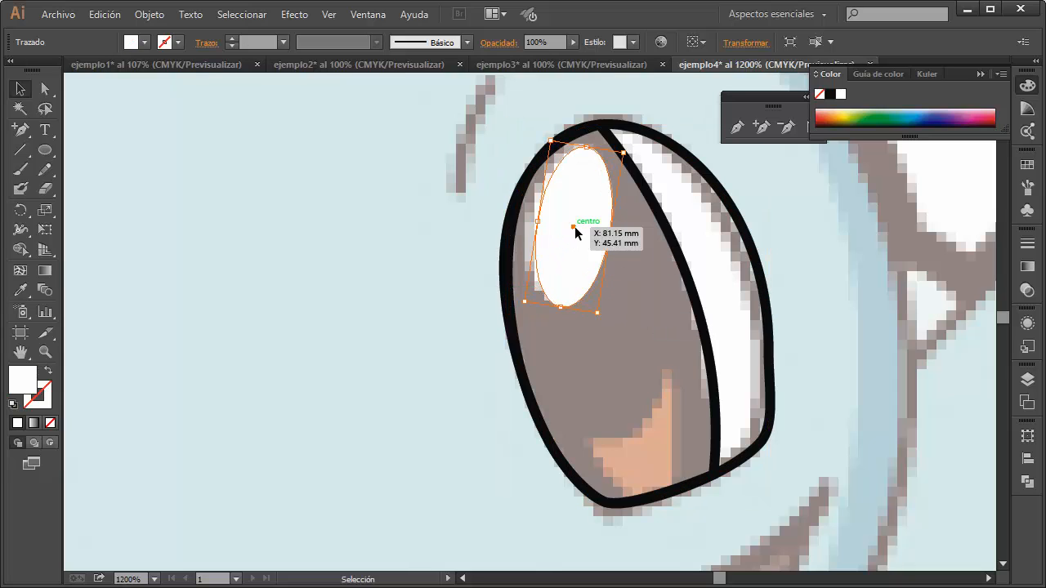
key("Left")
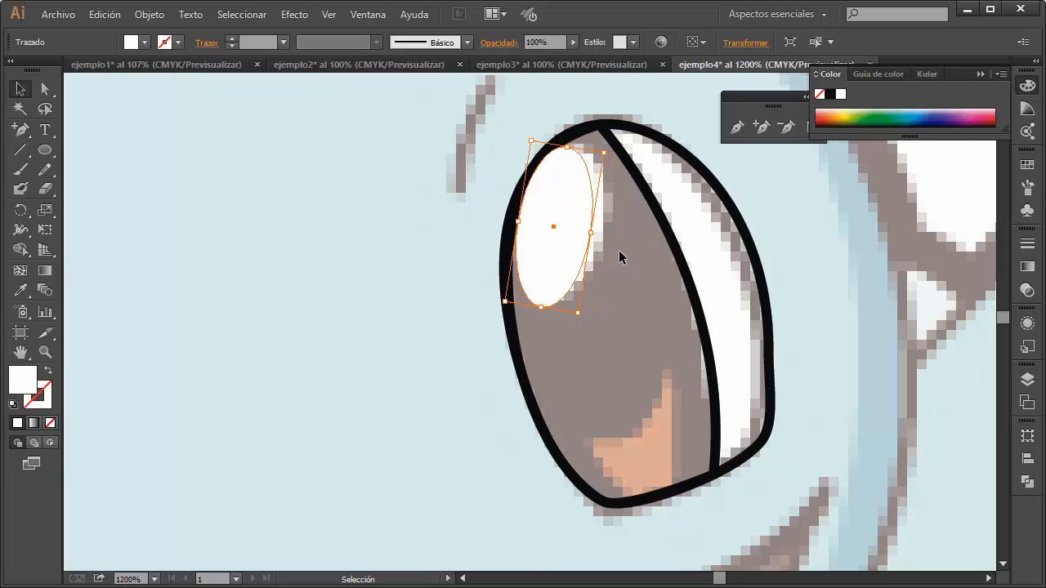
left_click_drag(597, 203, 602, 203)
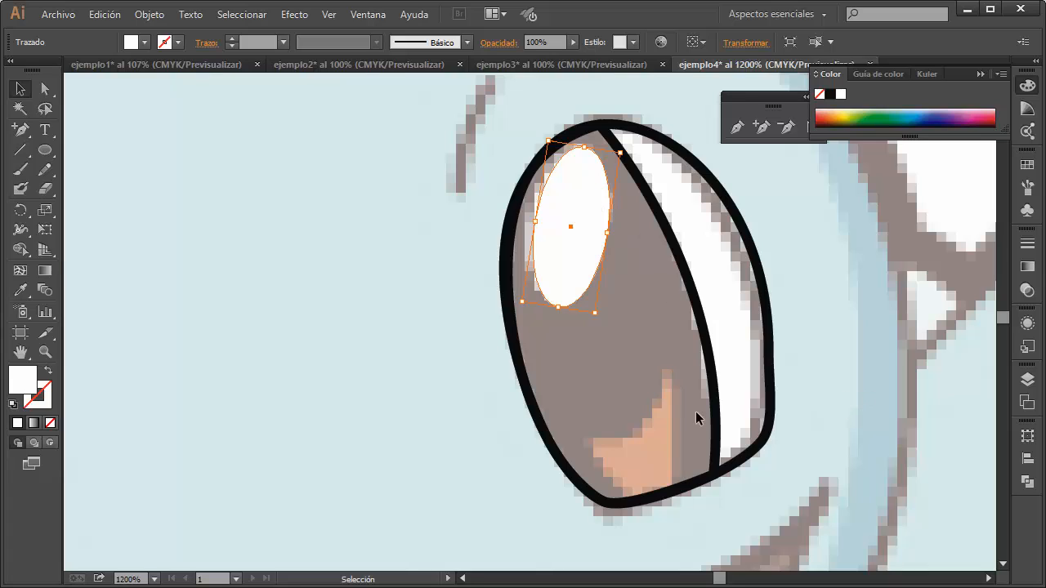
left_click(602, 450)
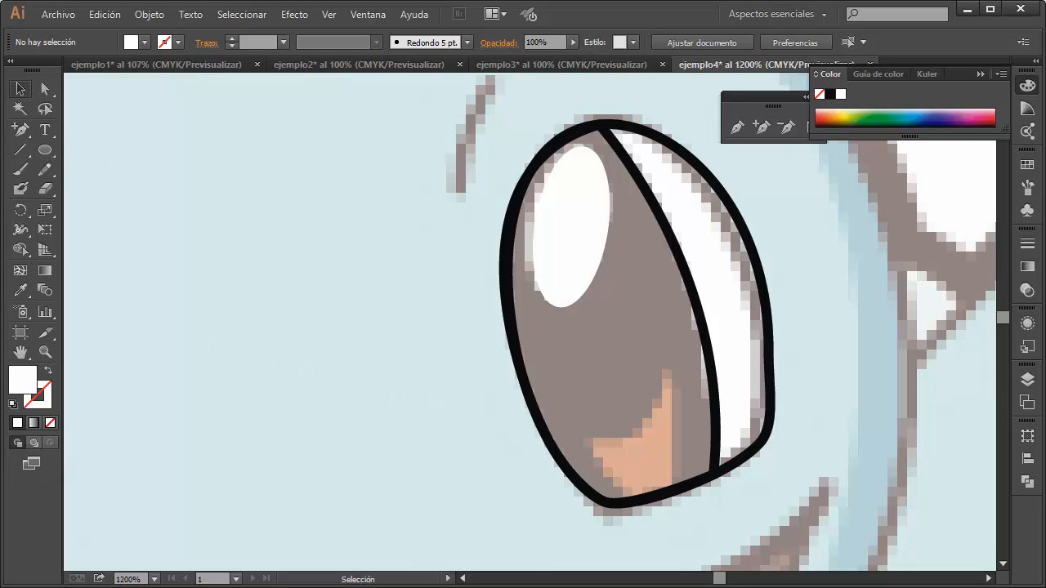
left_click_drag(21, 129, 122, 131)
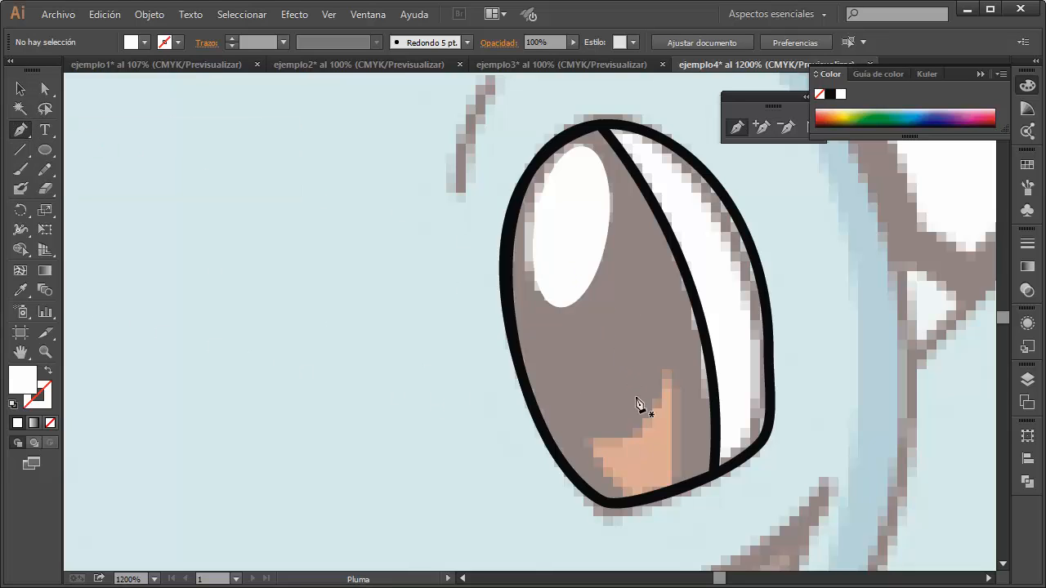
left_click(589, 442)
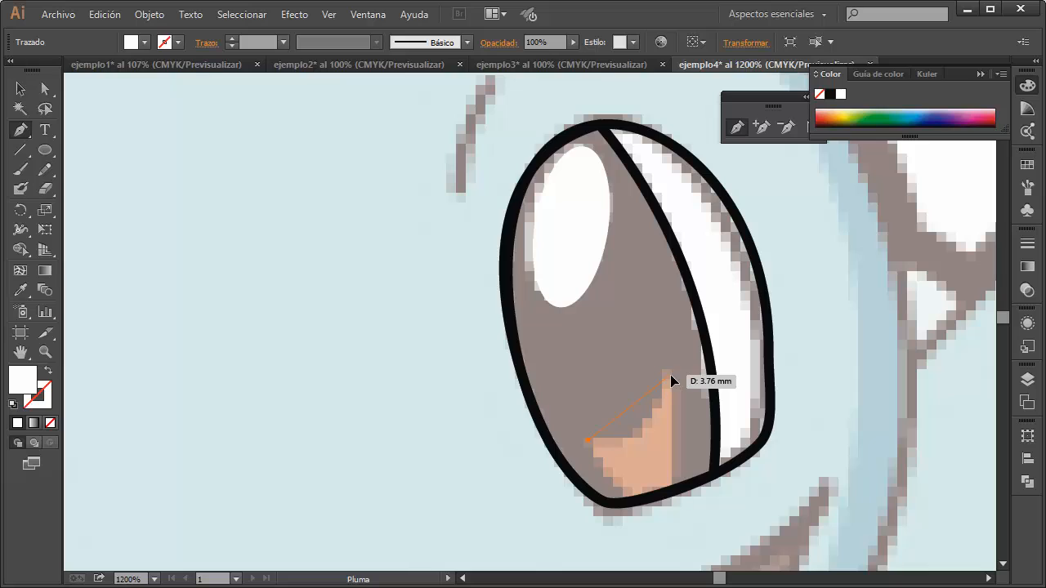
left_click_drag(669, 377, 687, 305)
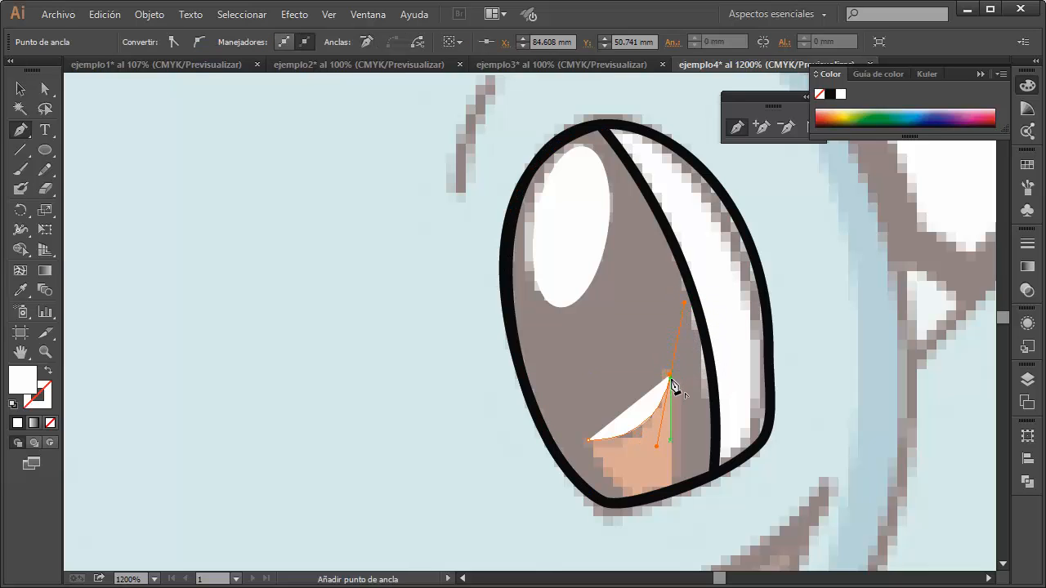
key("ctrl+z")
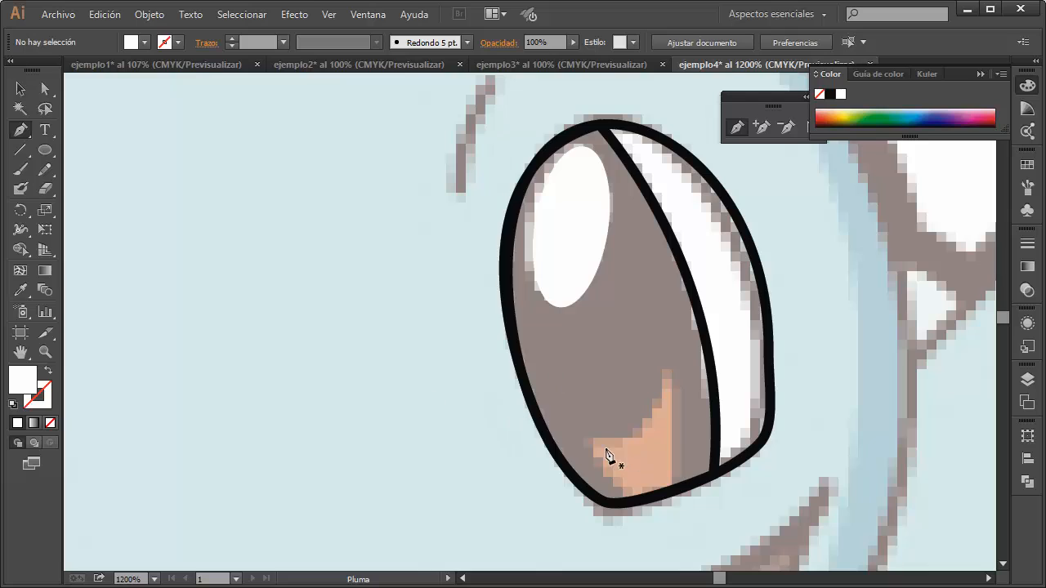
Swap the default fill and stroke so new shapes have no fill, and set the stroke to near-black.
left_click(49, 373)
double_click(47, 407)
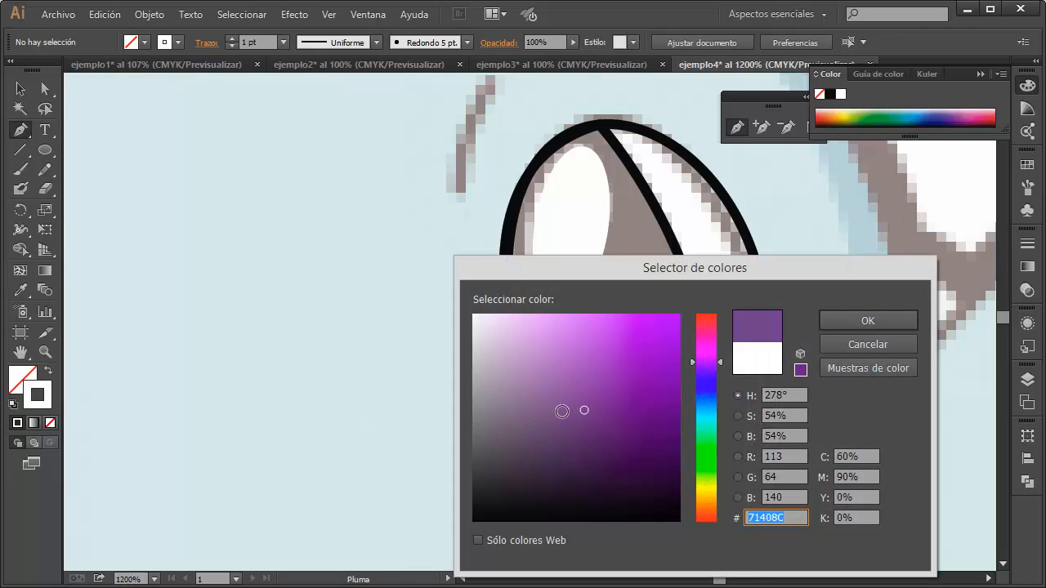
left_click_drag(614, 450, 481, 514)
left_click(868, 320)
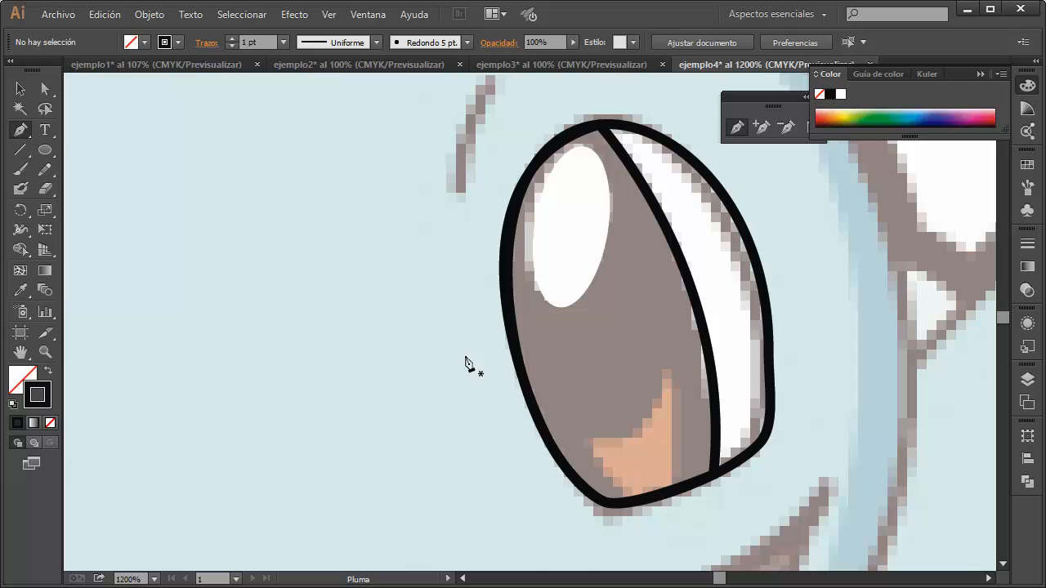
Trace the orange reflection at the pupil's base as a closed Pen path with a curved upper edge and pointed tip.
left_click(590, 441)
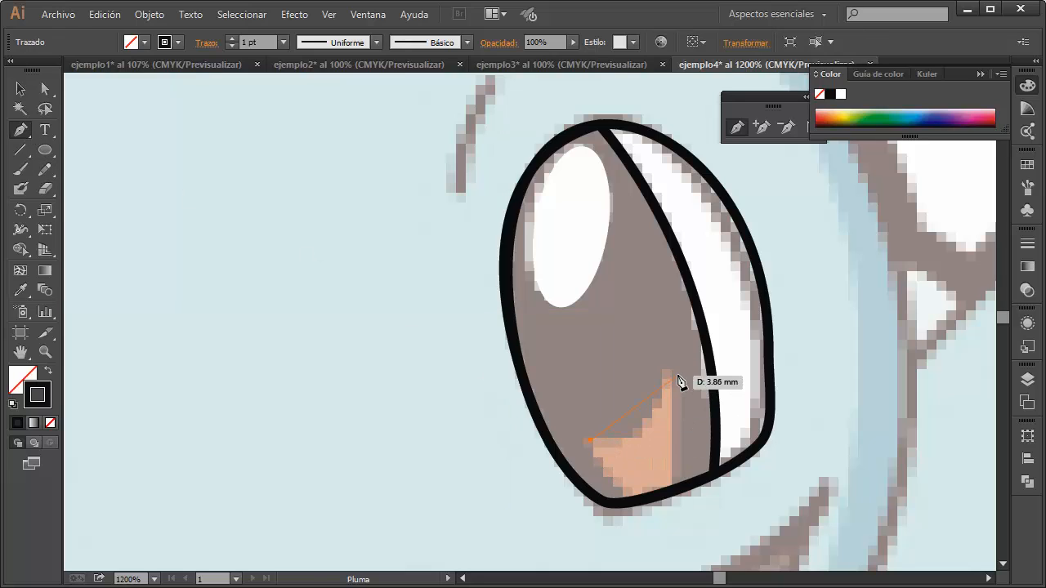
left_click_drag(667, 374, 674, 300)
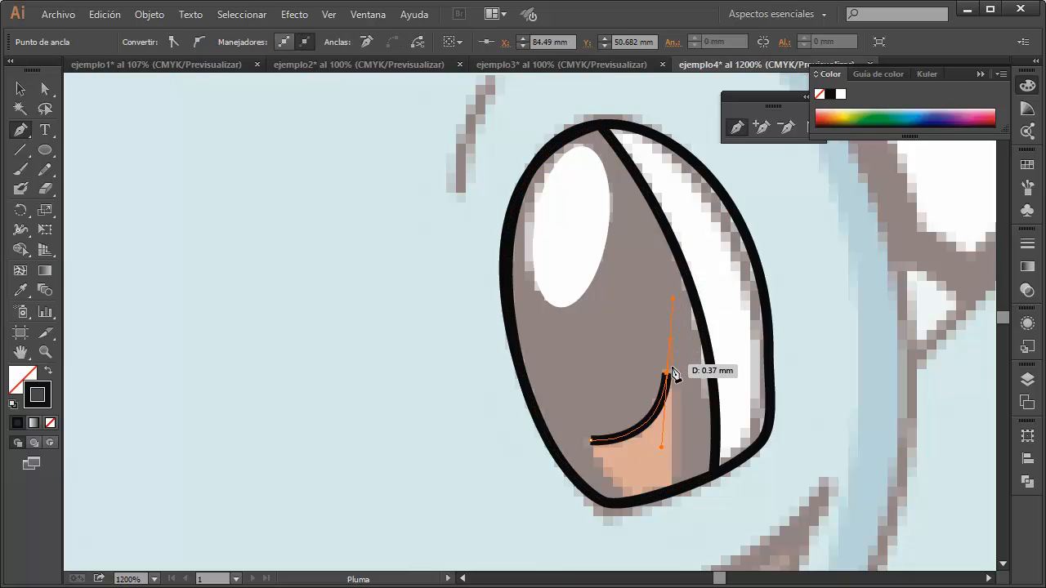
left_click_drag(669, 375, 637, 504)
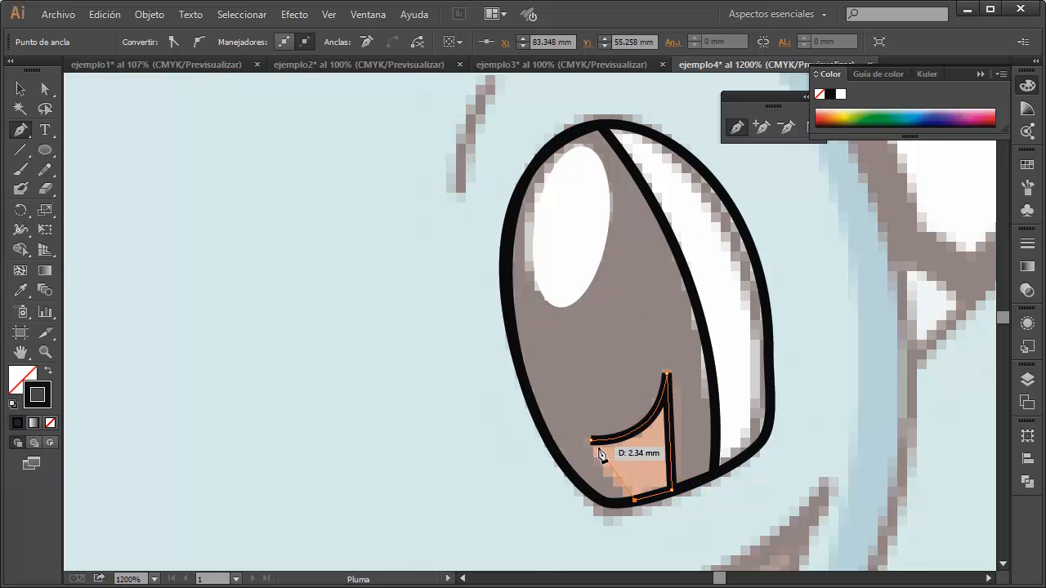
mouse_move(593, 439)
left_mouse_down()
mouse_move(592, 402)
mouse_move(613, 487)
mouse_move(593, 446)
left_mouse_up()
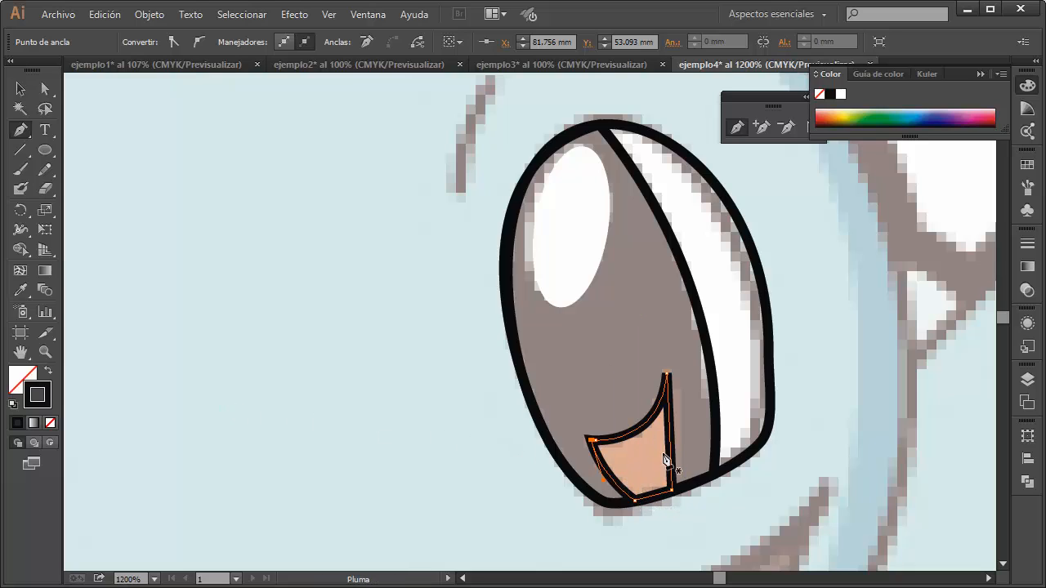
Remove the reflection shape's stroke and give it a red fill with the Eyedropper.
left_click(49, 421)
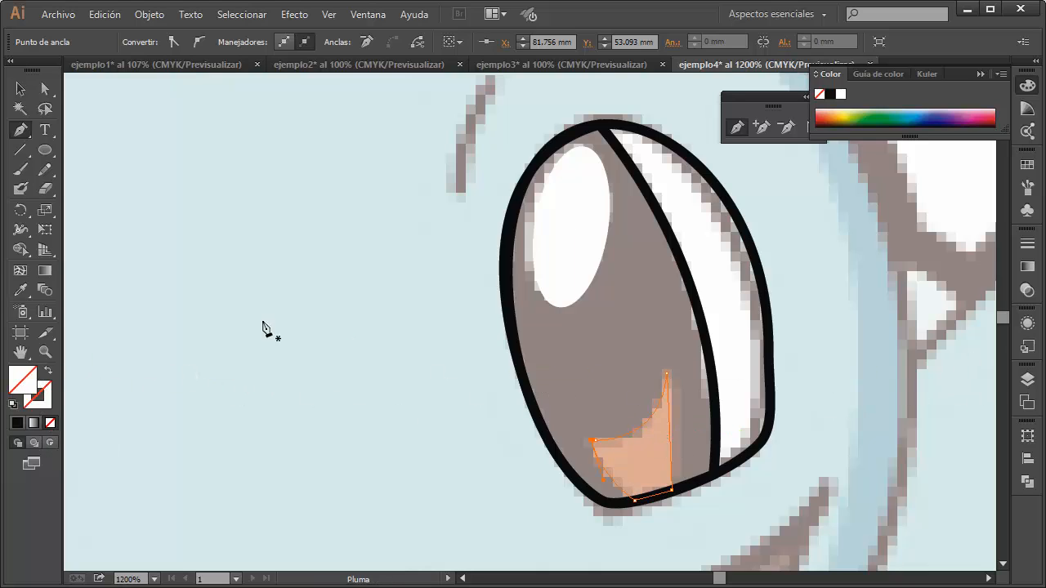
left_click(21, 291)
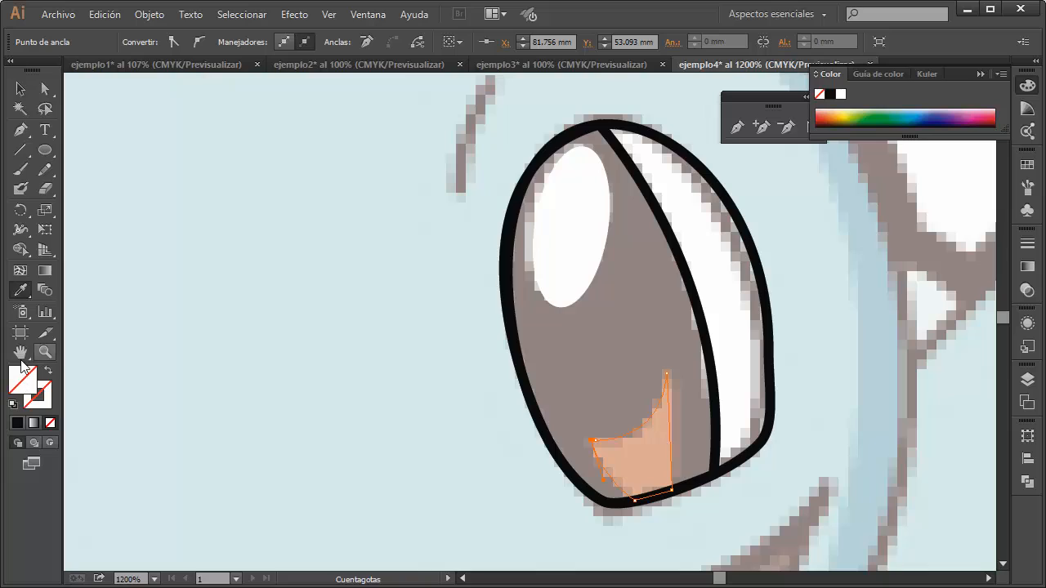
left_click(205, 362)
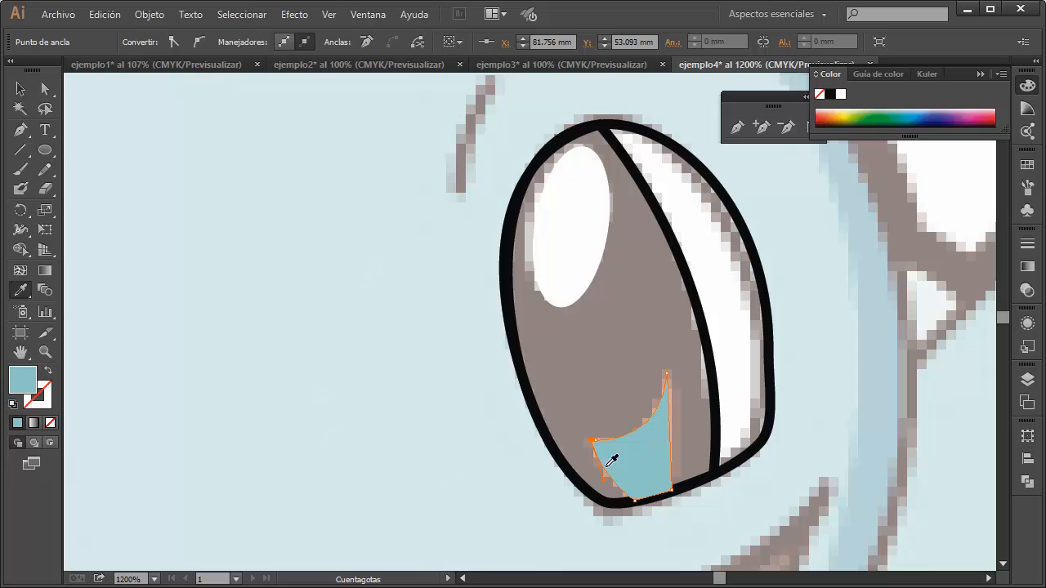
left_click(681, 399)
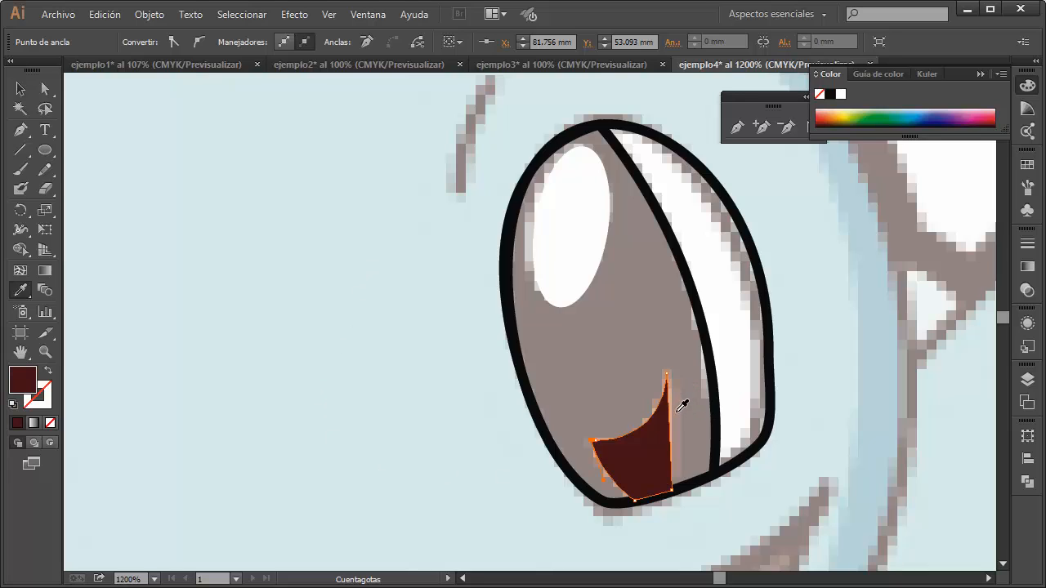
key("ctrl+z")
key("ctrl+z")
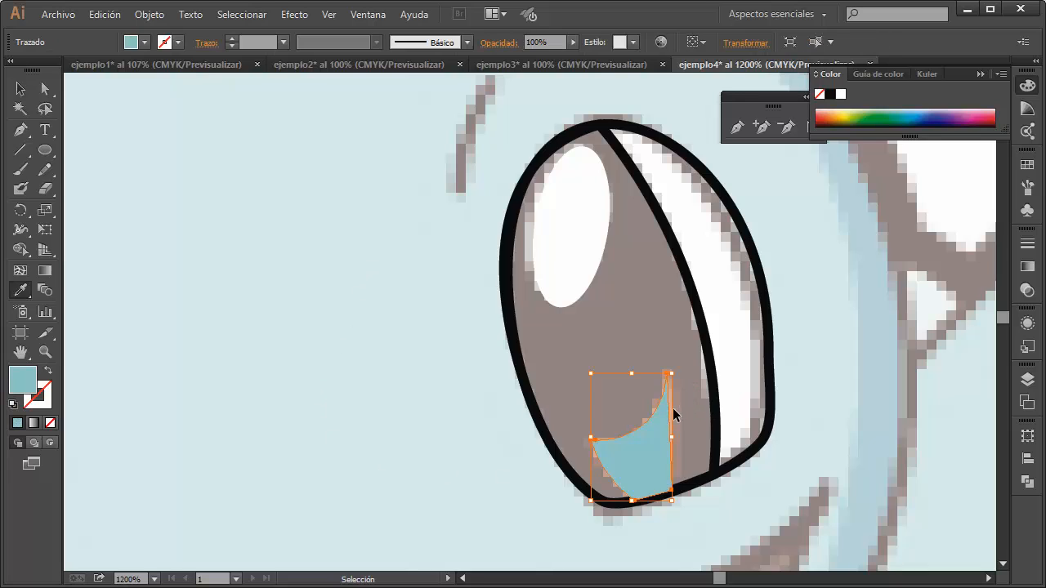
left_click(654, 464)
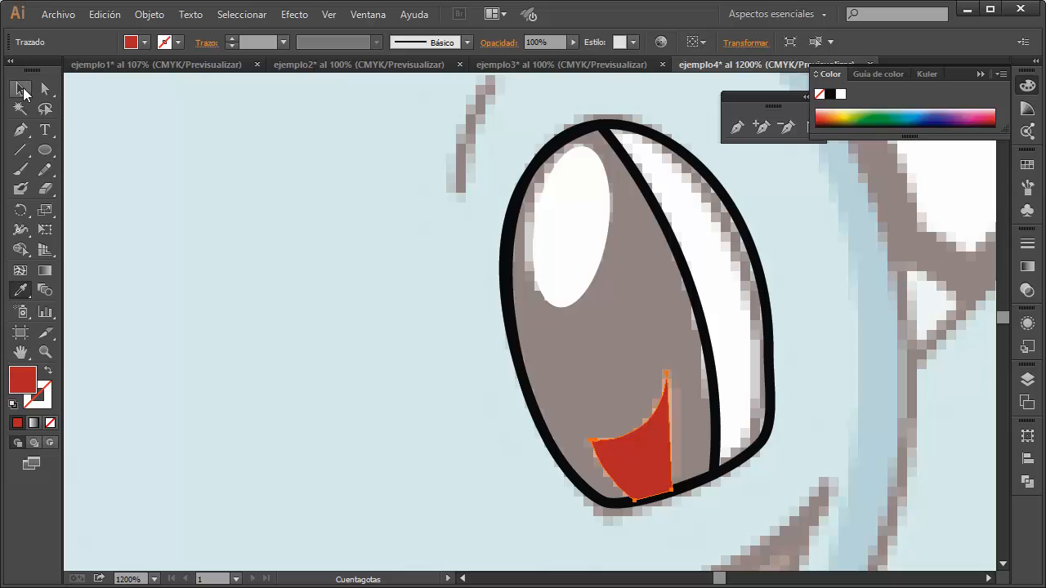
Swap the pupil shape's fill and stroke so it has a near-black fill and no stroke.
left_click(23, 91)
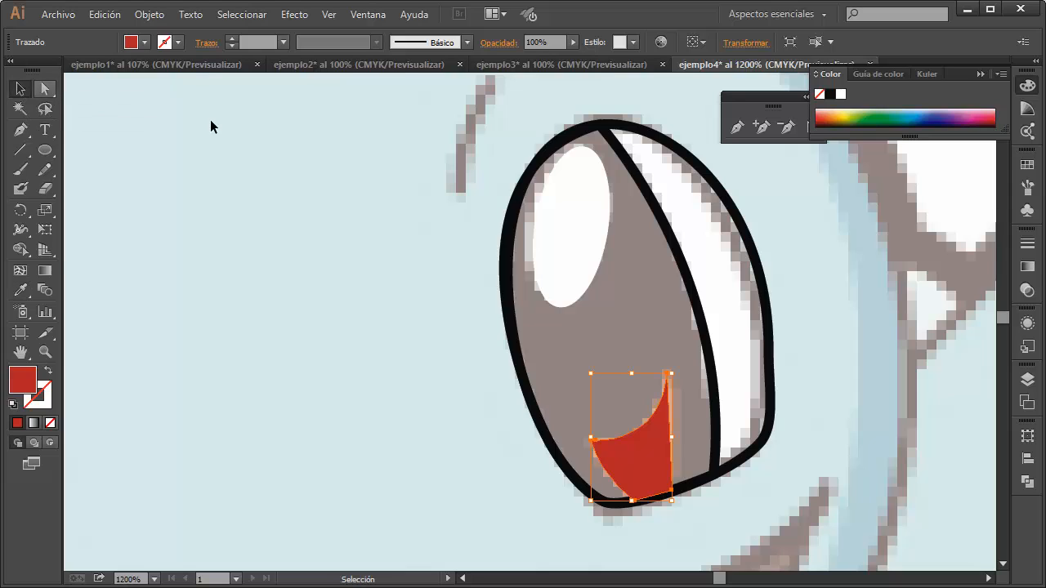
left_click(698, 313)
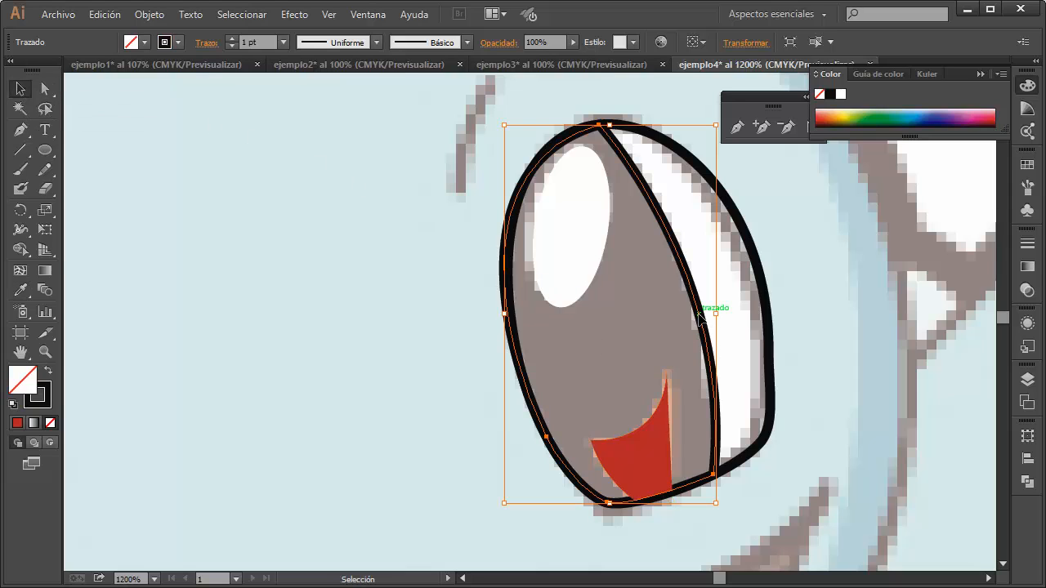
left_click(59, 374)
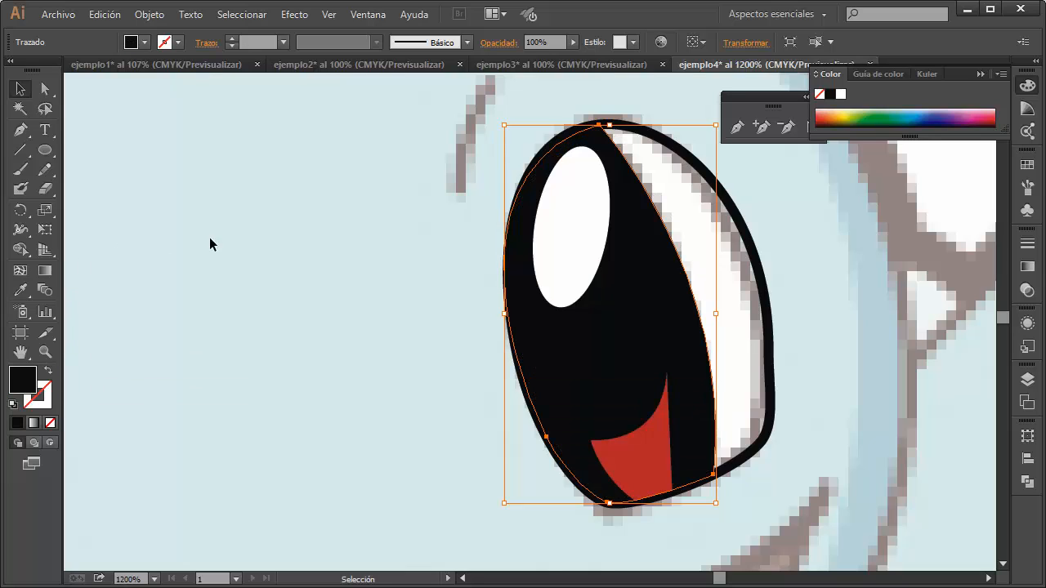
Fill the right eye's outline shape with white (FFFFFF), keeping its black stroke.
left_click(749, 232)
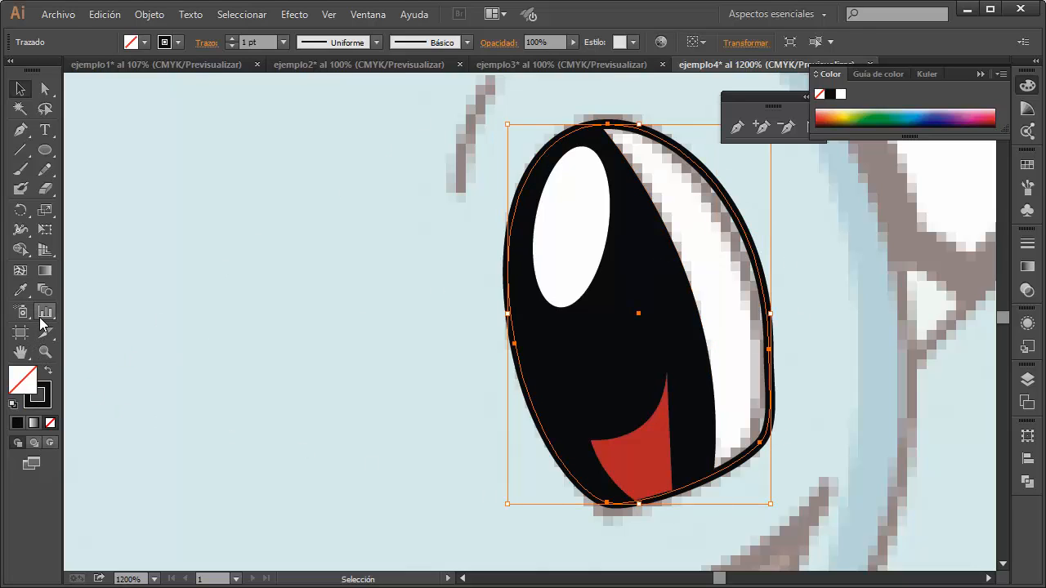
double_click(30, 385)
left_click_drag(578, 420, 460, 310)
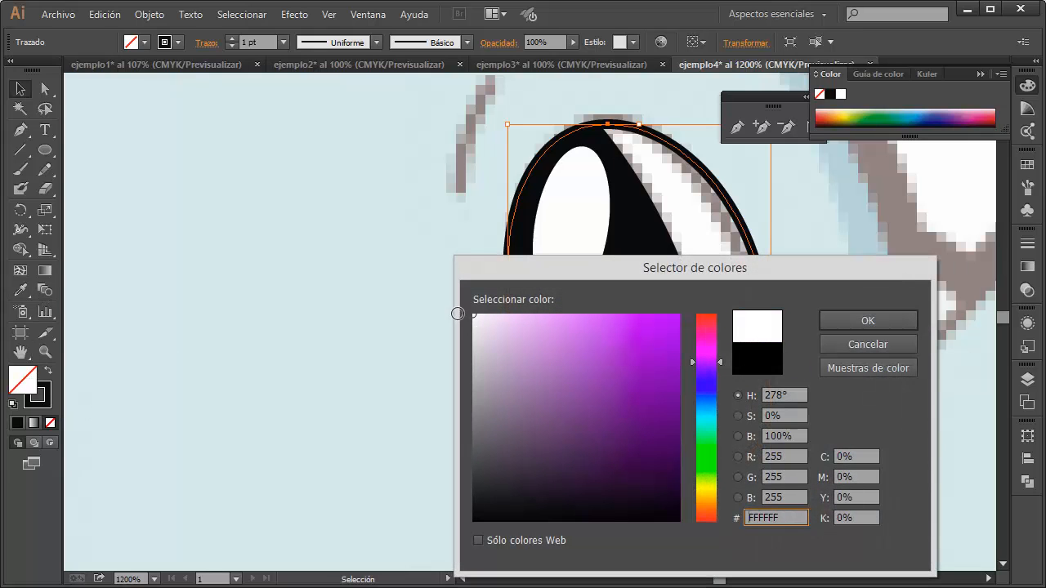
left_click(868, 321)
left_click(814, 317)
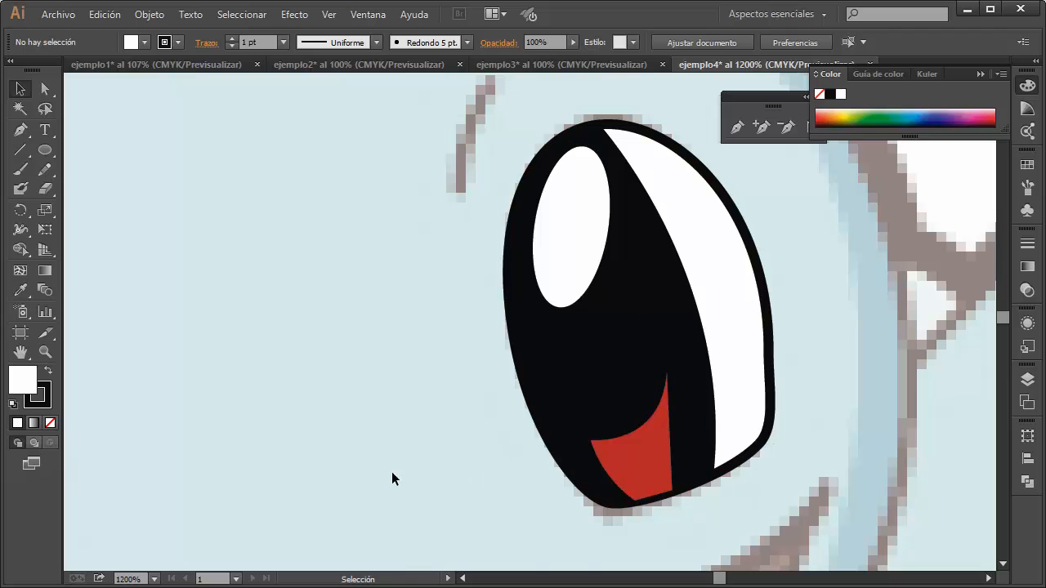
Toggle the visibility of the ojos y boca layer repeatedly to compare the traced eye with the template.
scroll(500, 492, "down", 3)
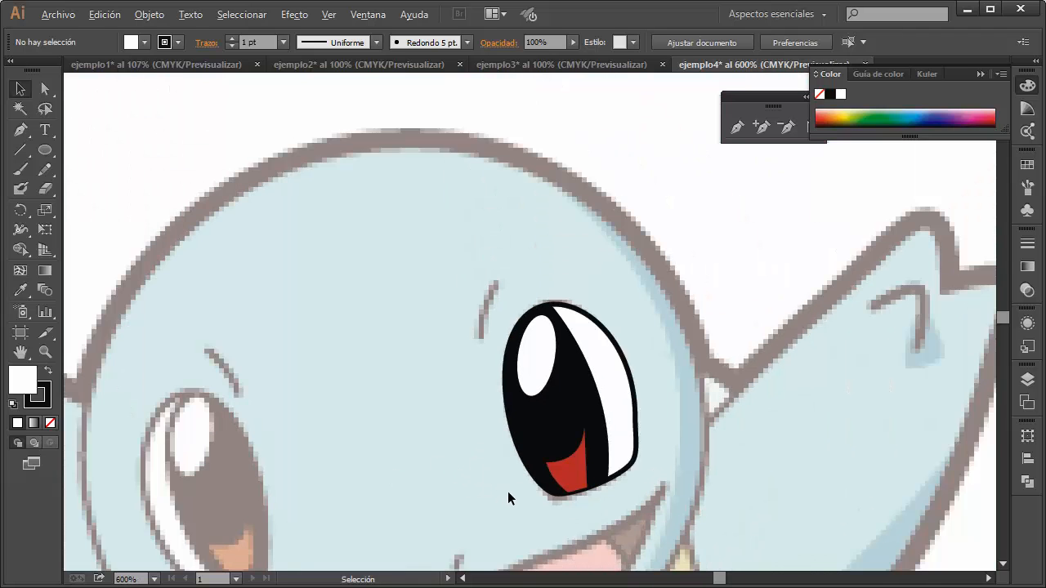
scroll(747, 315, "down", 3)
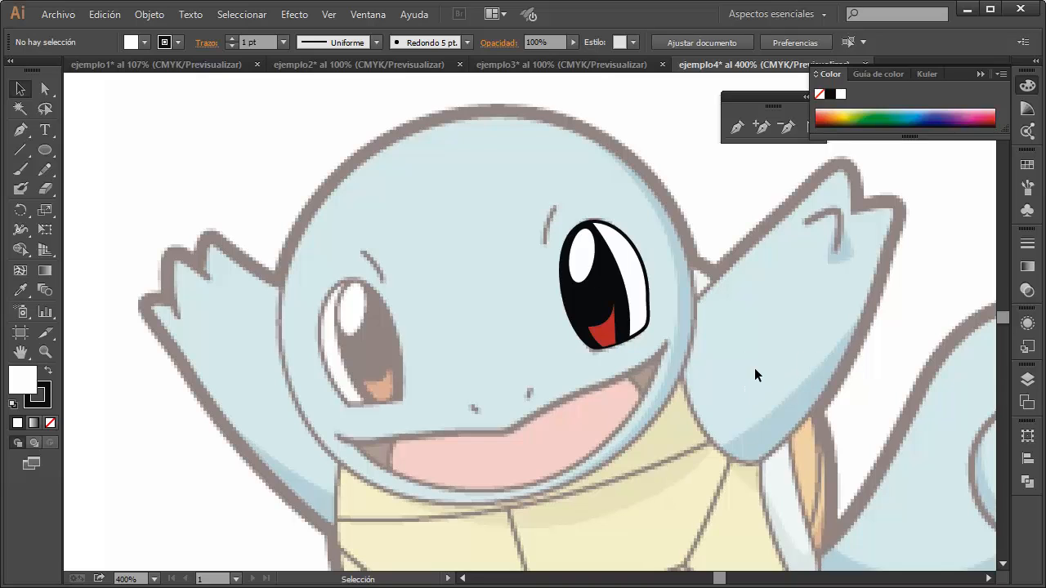
left_click(1026, 380)
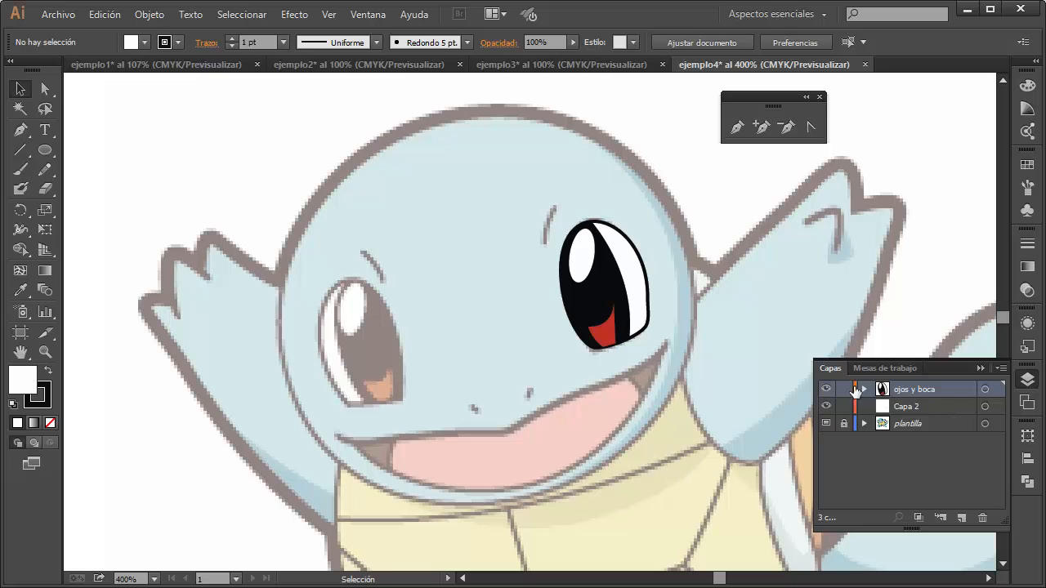
left_click(827, 390)
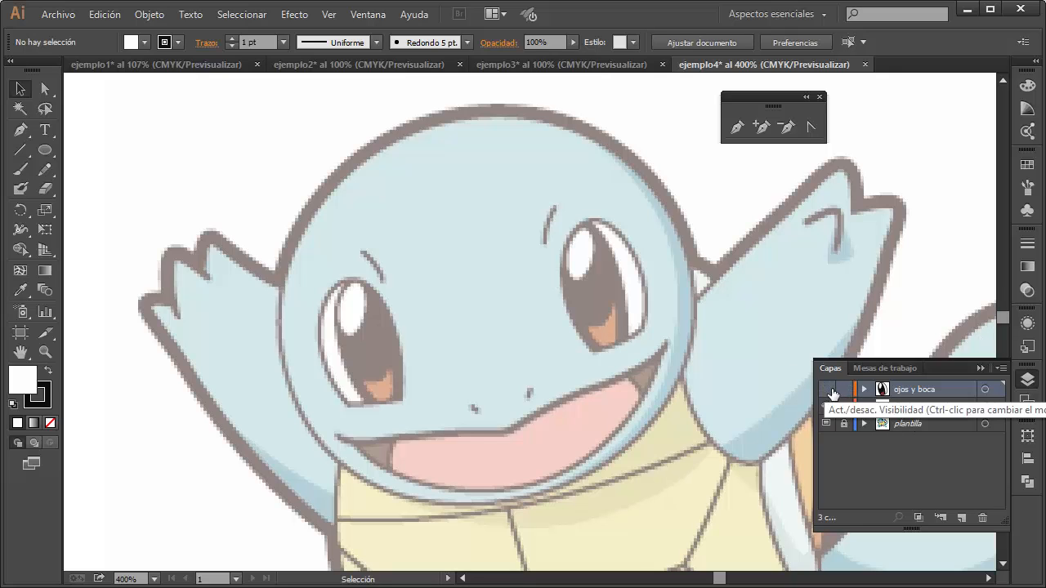
left_click(830, 391)
left_click(832, 392)
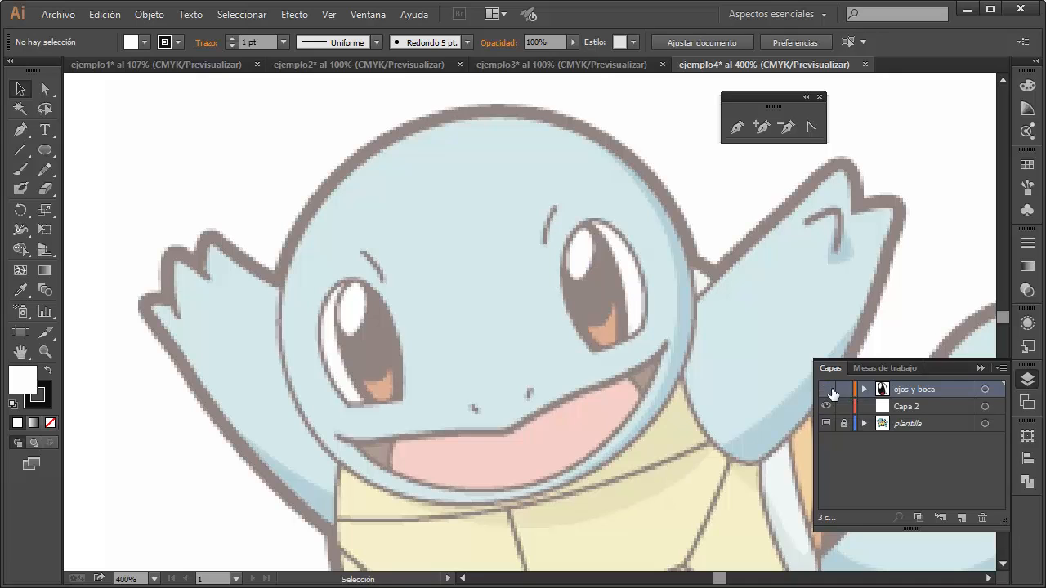
left_click(832, 392)
left_click(832, 392)
left_click(831, 392)
left_click(831, 392)
left_click(832, 392)
left_click(831, 392)
left_click(832, 393)
left_click(831, 392)
left_click(832, 392)
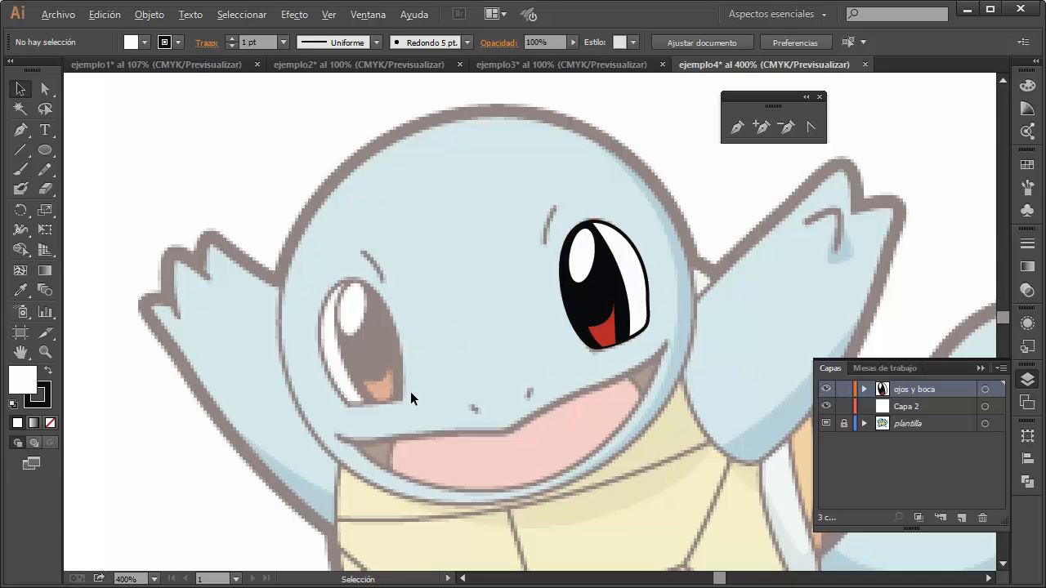
scroll(410, 391, "up", 6)
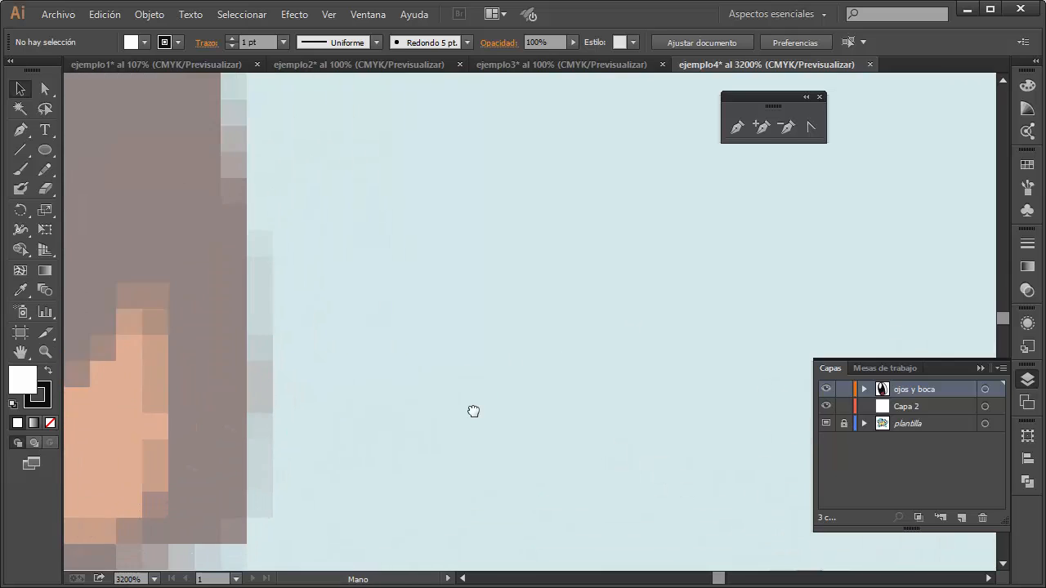
scroll(518, 367, "down", 2)
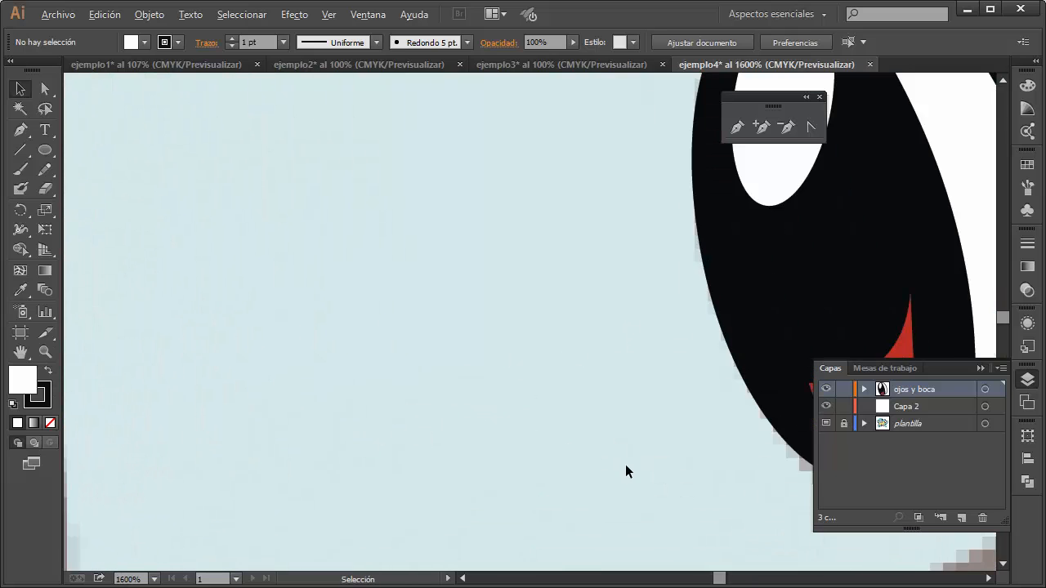
scroll(625, 471, "down", 2)
scroll(535, 401, "up", 6)
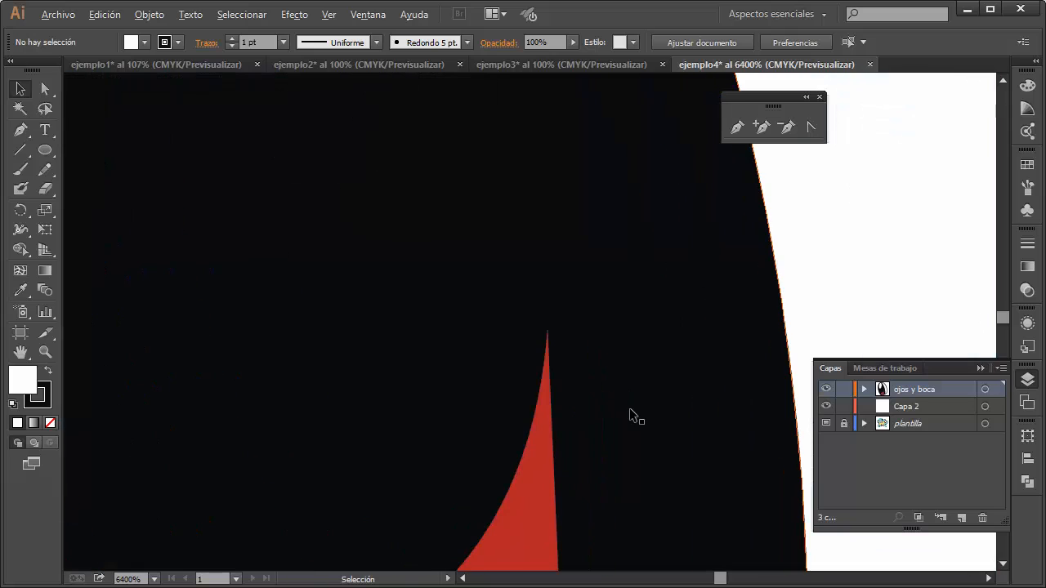
scroll(629, 416, "down", 4)
scroll(629, 417, "up", 2)
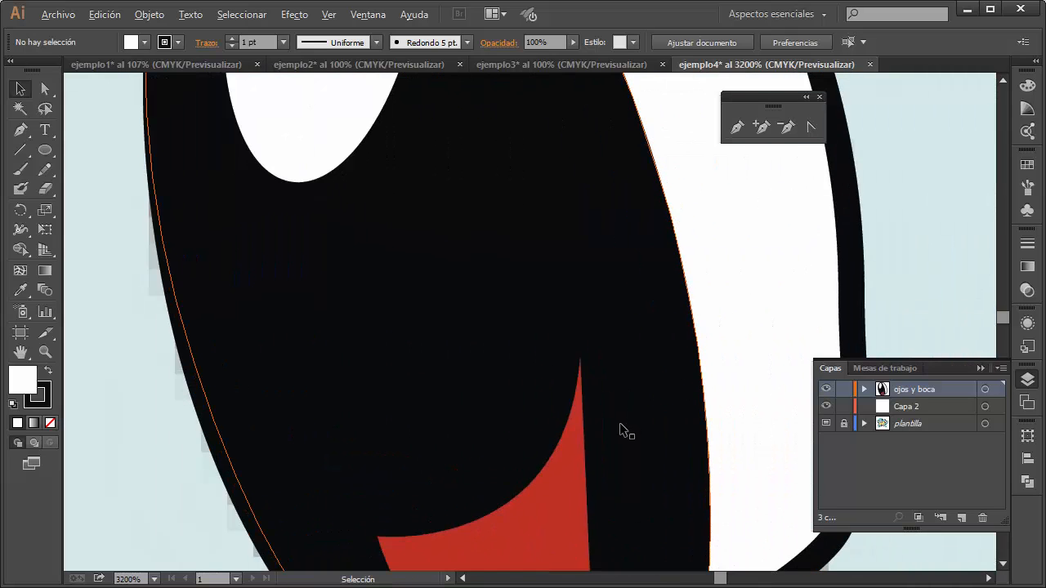
scroll(623, 426, "down", 3)
left_click_drag(758, 259, 751, 147)
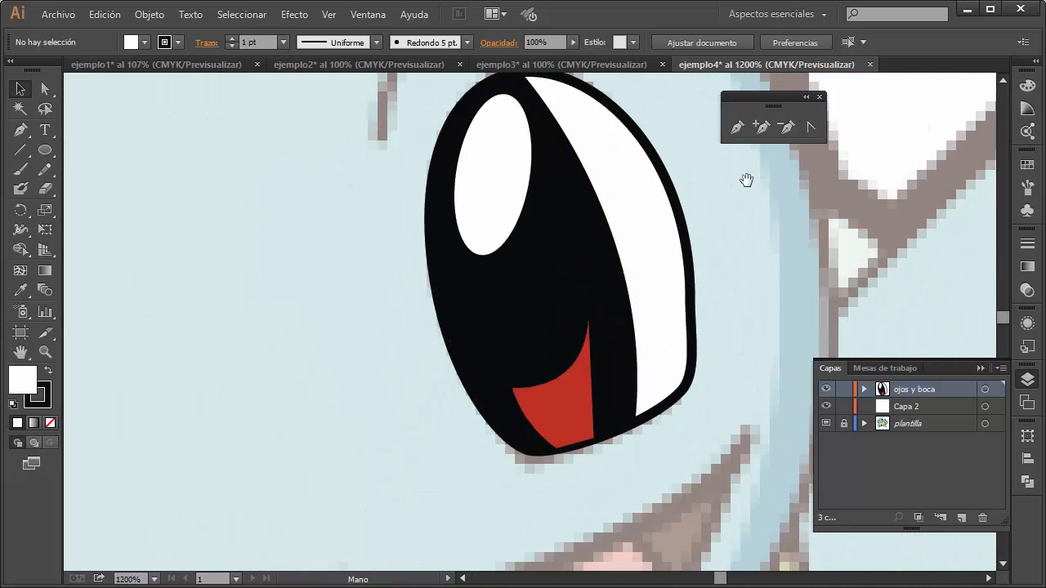
scroll(614, 444, "down", 3)
left_click_drag(488, 446, 542, 400)
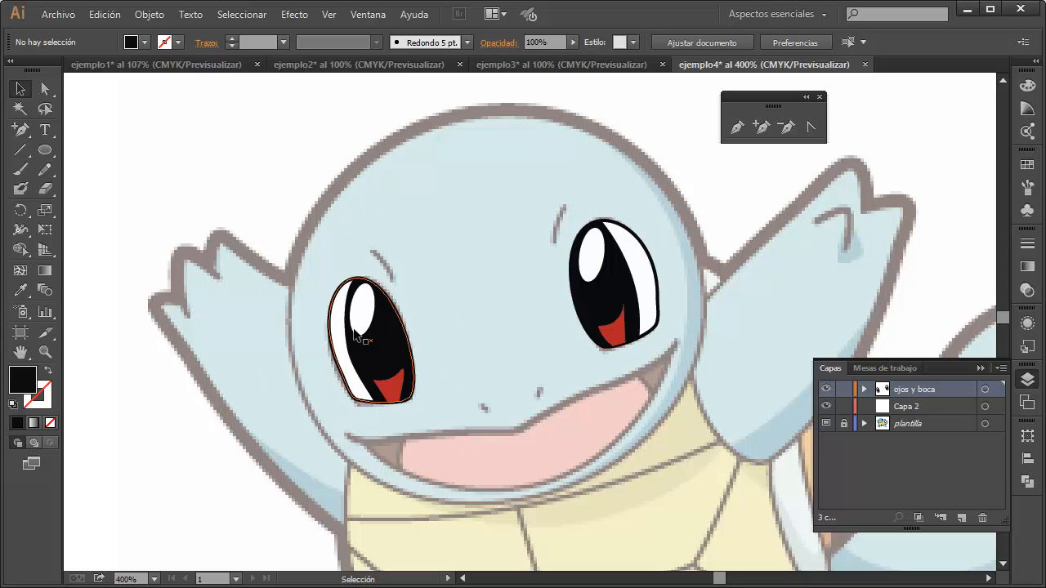
Examine the individual paths inside the ojos y boca layer and collapse it again.
key("space")
left_click_drag(538, 381, 511, 366)
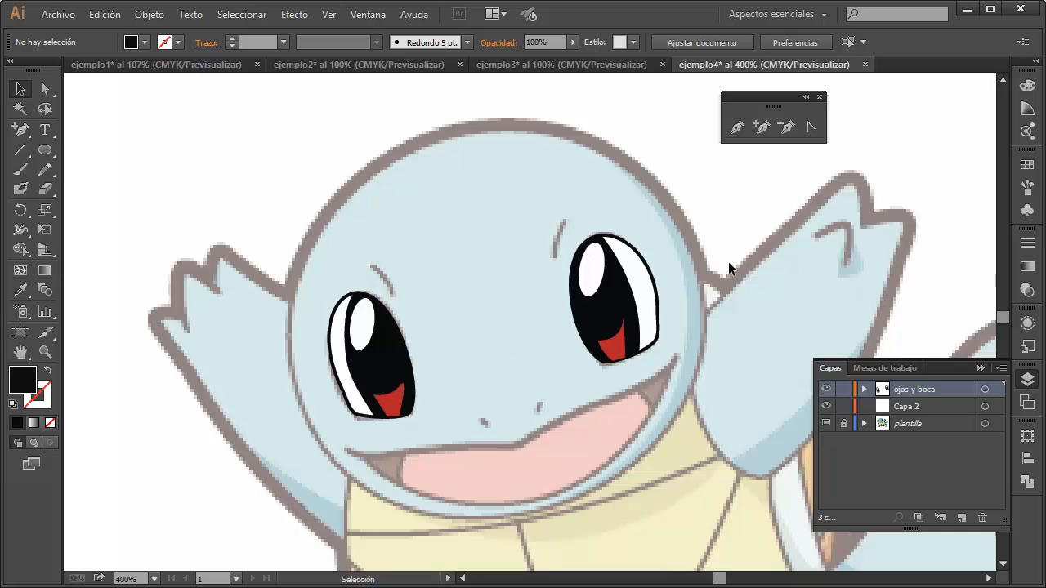
key("space")
left_click_drag(568, 468, 538, 404)
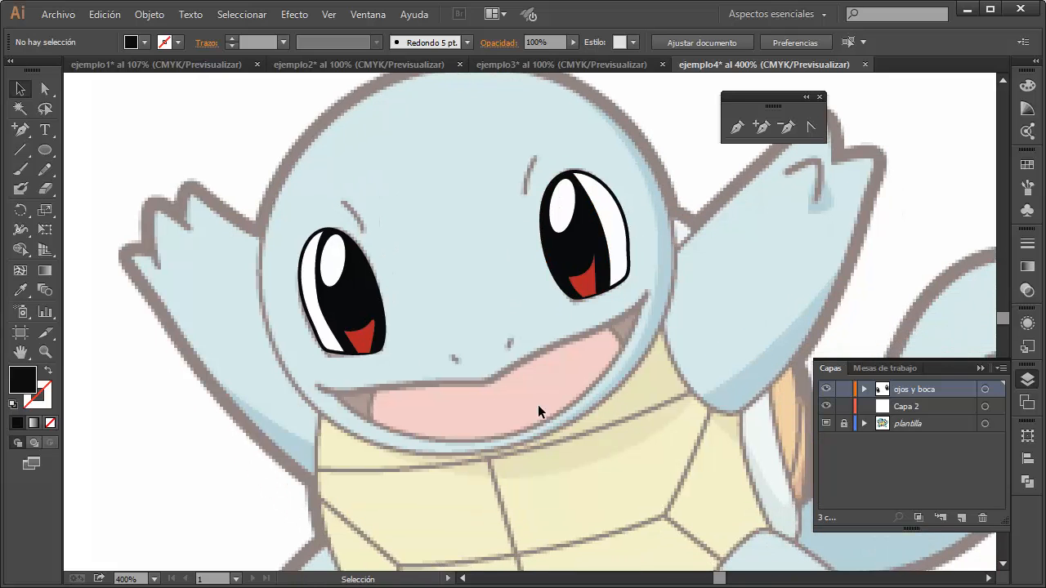
left_click(864, 389)
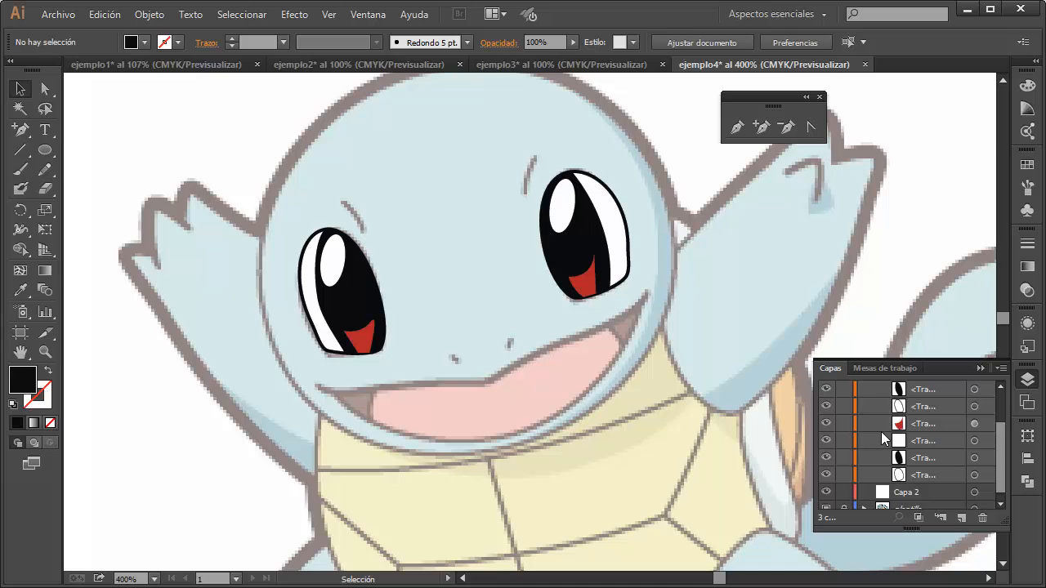
left_click(863, 390)
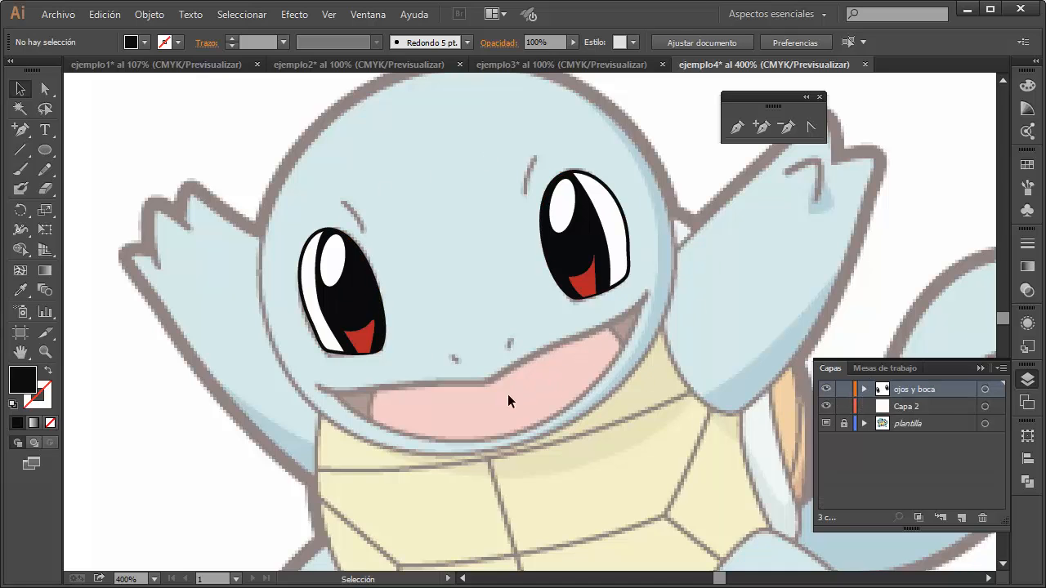
Trace the mouth's upper edge from the left corner through the central dip to the right tip with the Pen tool, using no fill and a near-black stroke.
scroll(498, 394, "up", 3)
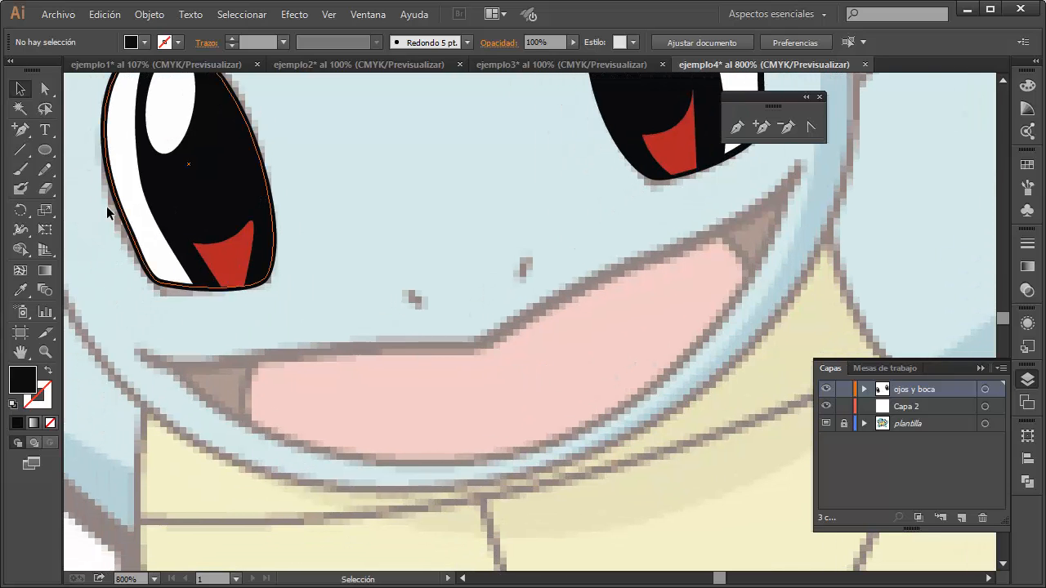
left_click_drag(21, 129, 64, 133)
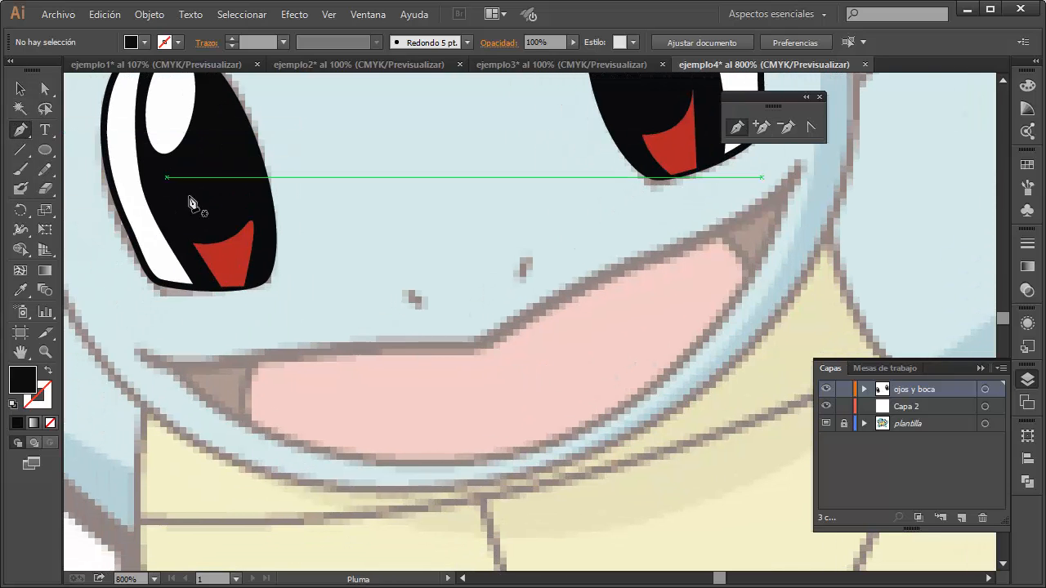
left_click(48, 370)
left_click(145, 354)
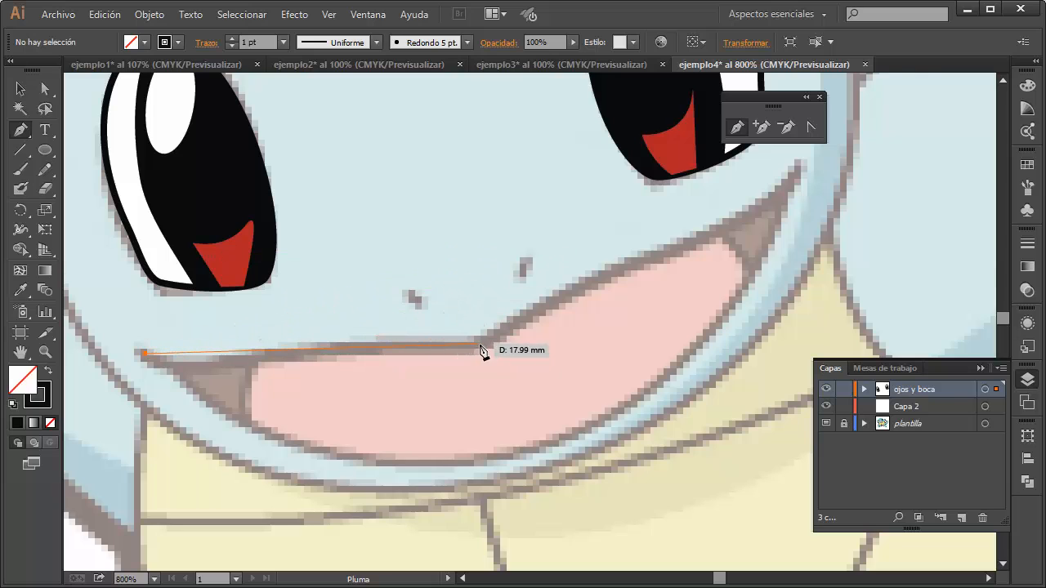
left_click_drag(476, 340, 585, 356)
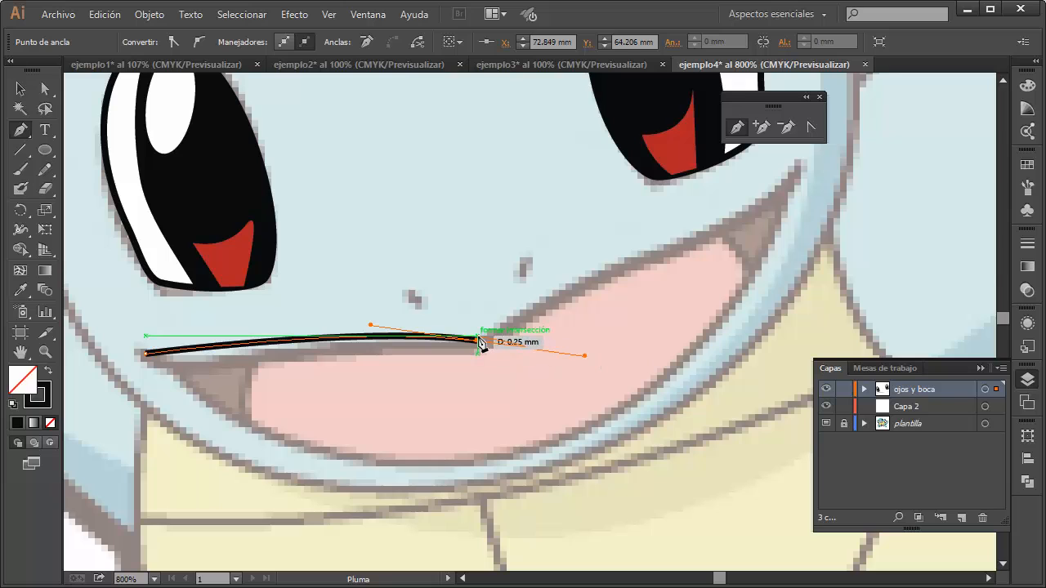
left_click_drag(476, 339, 623, 271)
left_click(645, 251)
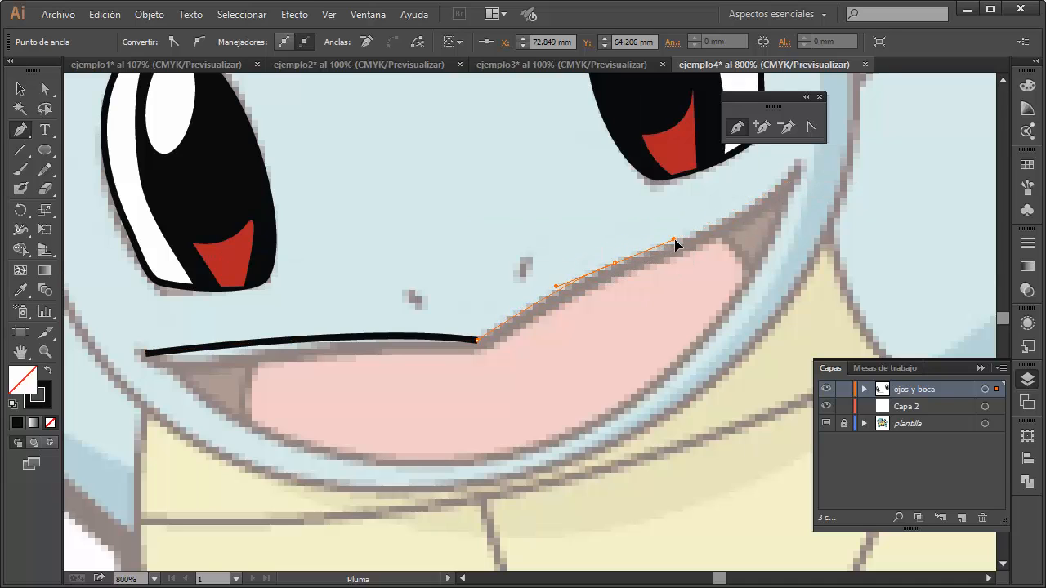
left_click_drag(674, 238, 677, 237)
left_click_drag(685, 238, 684, 239)
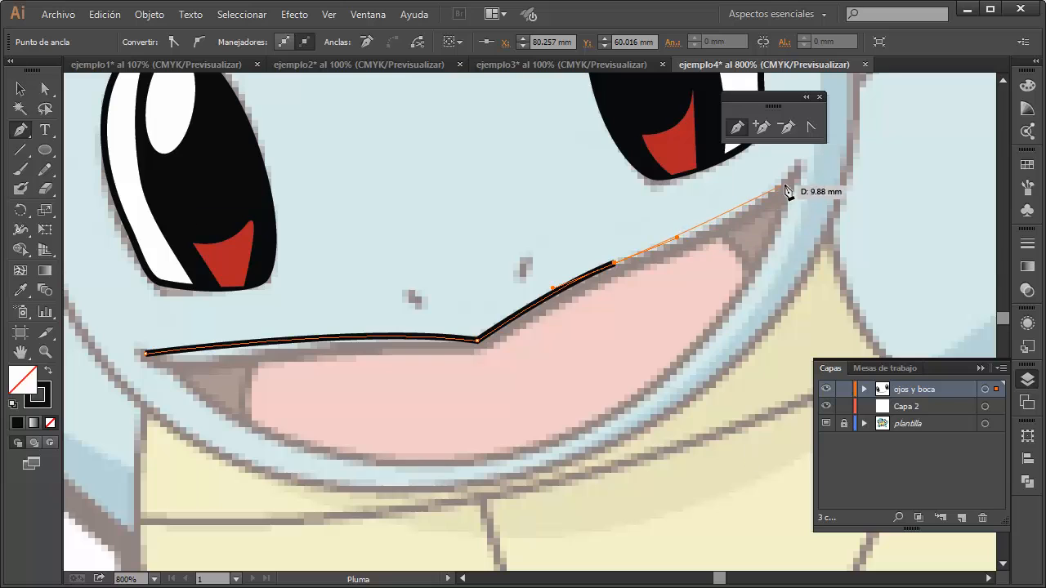
left_click_drag(798, 164, 834, 106)
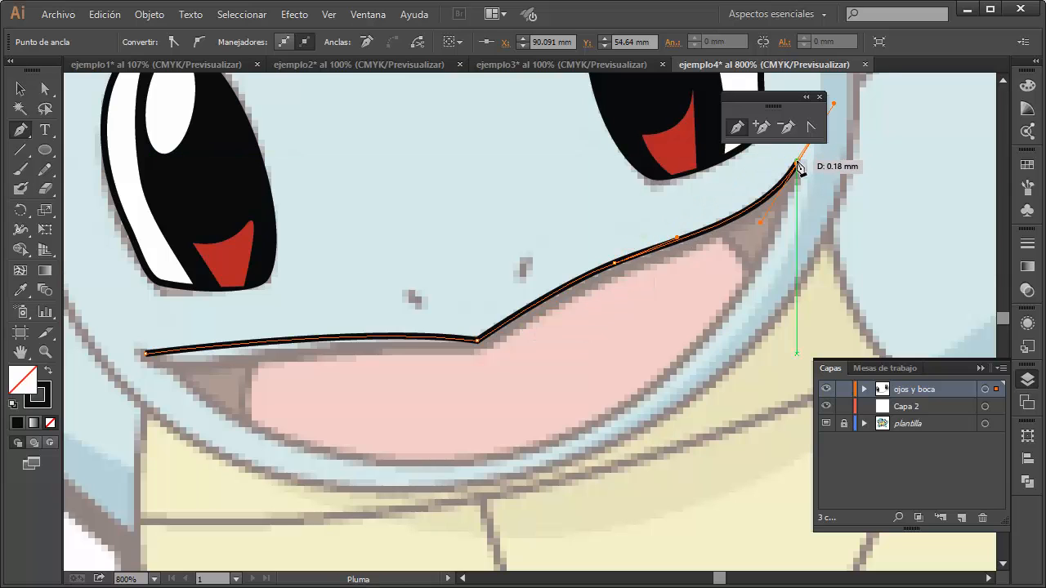
Trace the mouth's curved lower edge from the right tip back to the left corner, closing the path.
left_click_drag(797, 164, 189, 376)
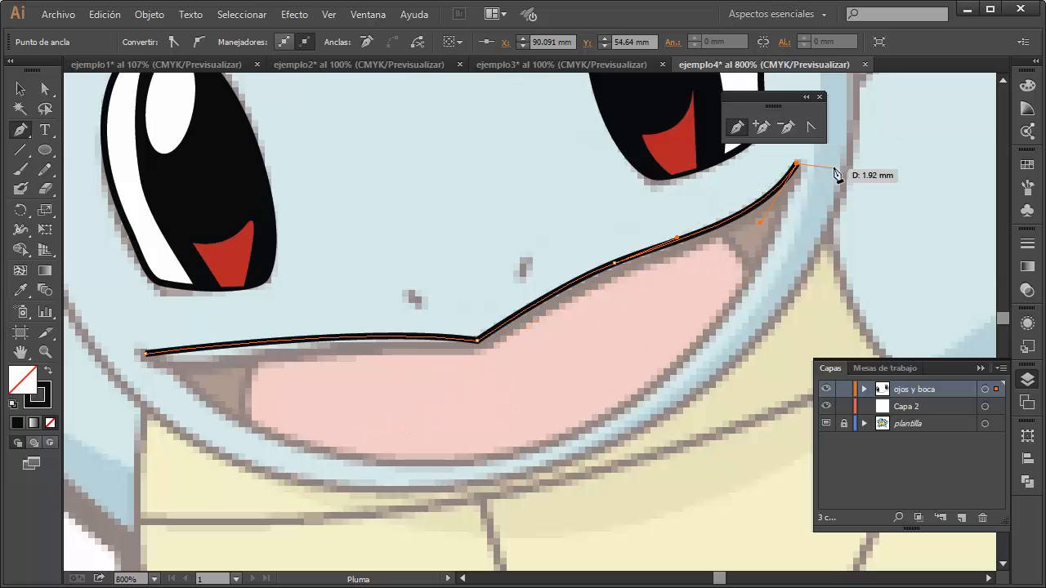
left_click_drag(454, 463, 150, 359)
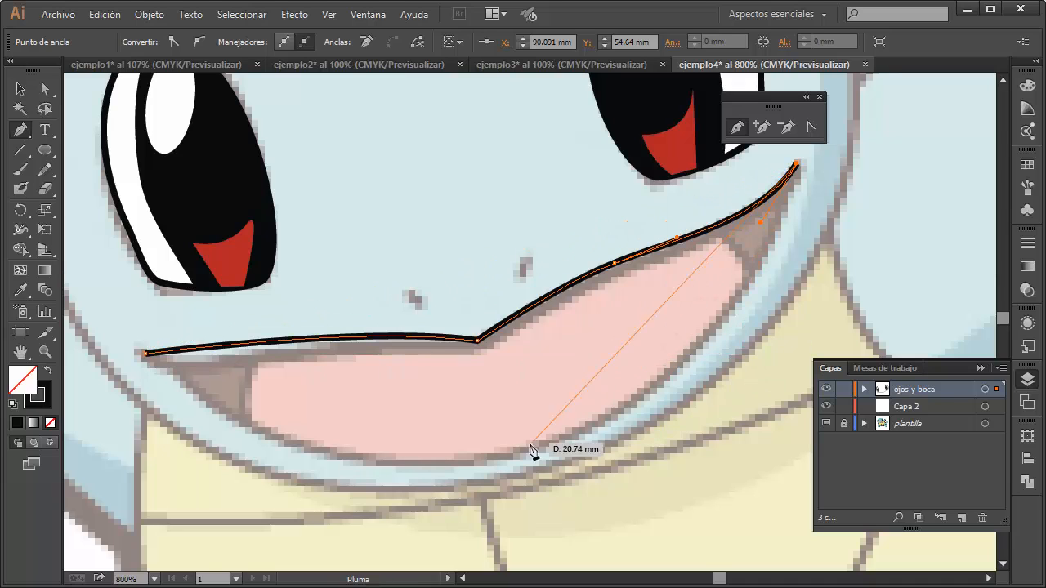
left_click_drag(583, 436, 341, 504)
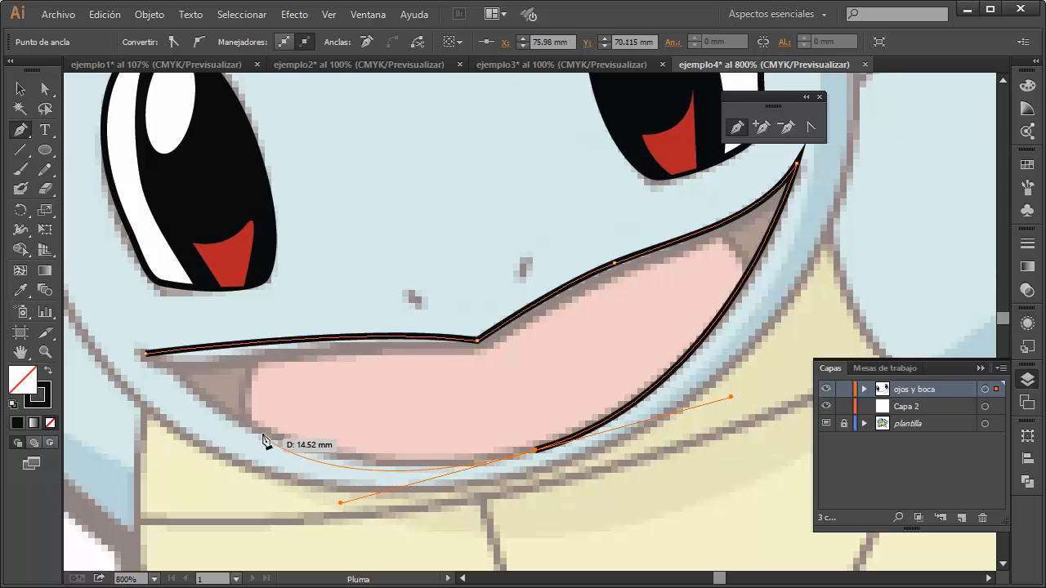
left_click(149, 360)
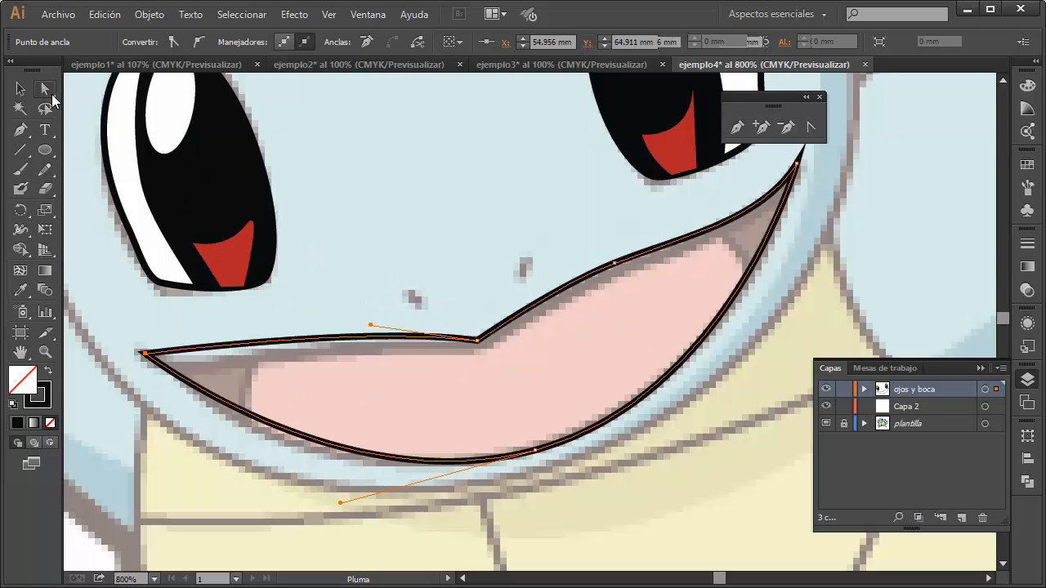
Adjust the mouth outline's curve handles at the central dip and the lower anchor to follow the template, and deselect the path.
left_click(45, 88)
left_click(477, 339)
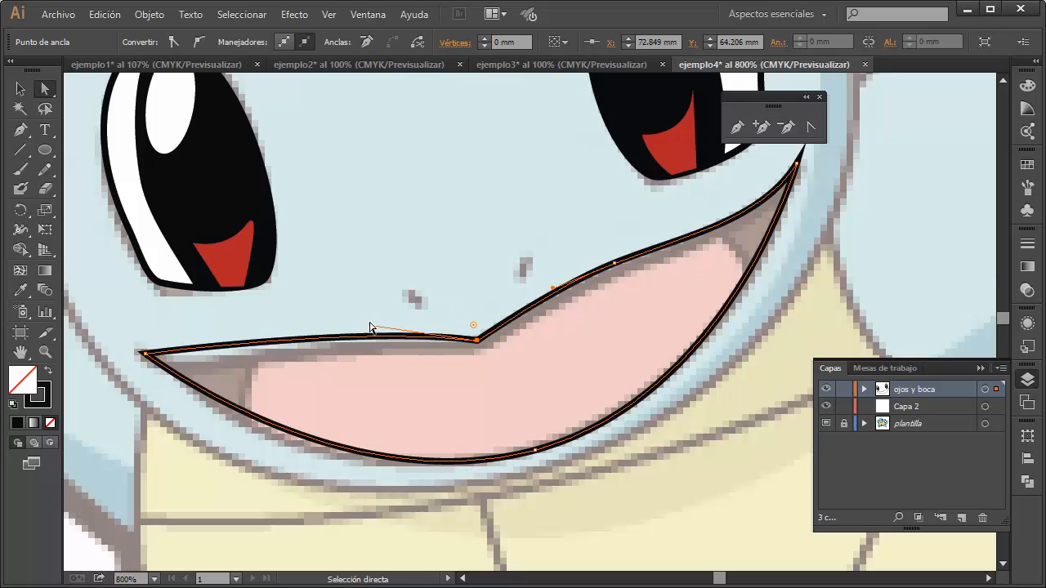
left_click_drag(372, 328, 346, 333)
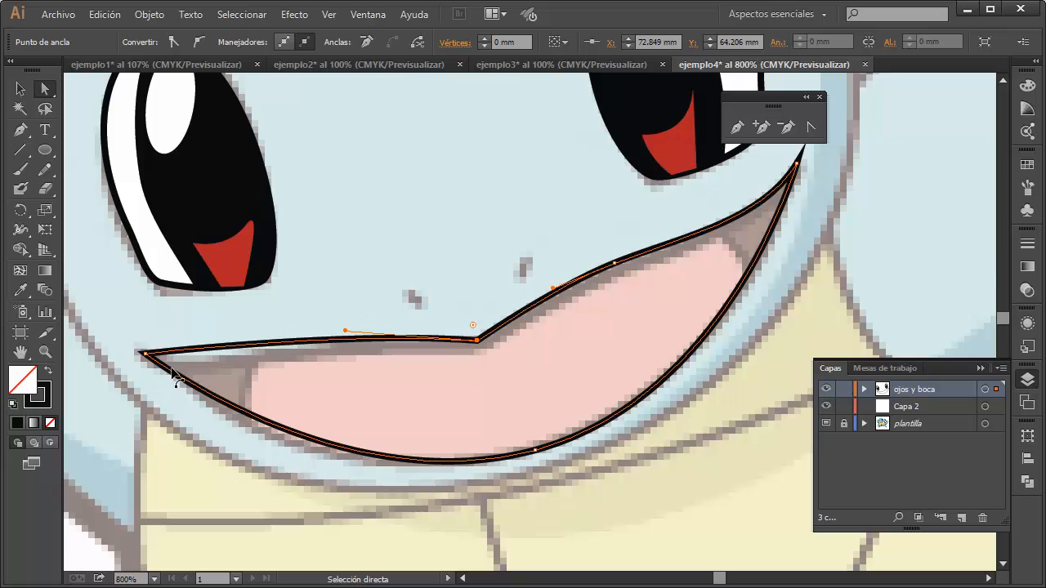
left_click(148, 354)
left_click(531, 450)
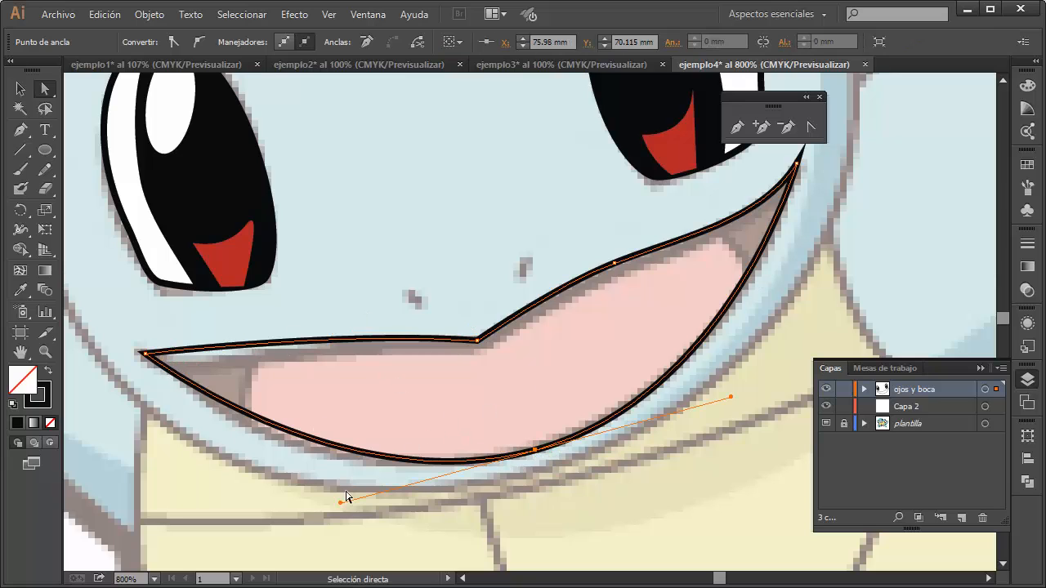
left_click_drag(341, 505, 304, 501)
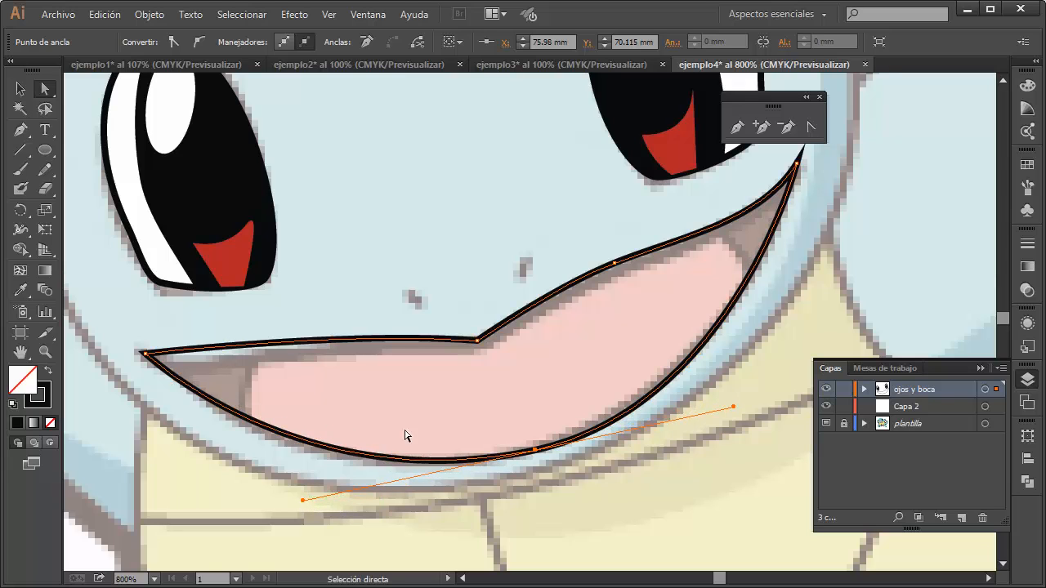
left_click(552, 354)
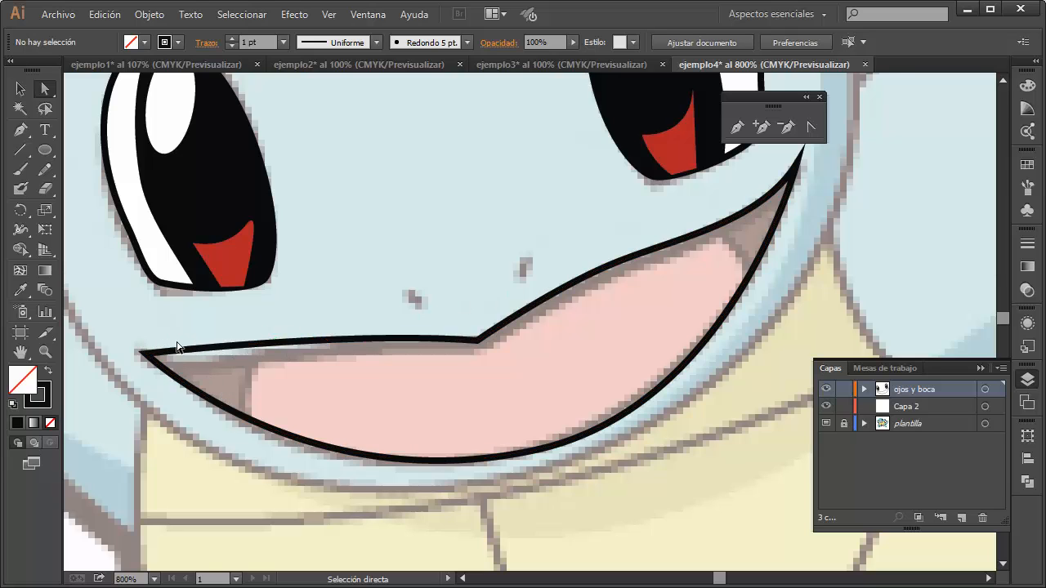
Fill the mouth with brown sampled from the template's left mouth corner and give it a 050505 near-black stroke.
key("v")
left_click(212, 347)
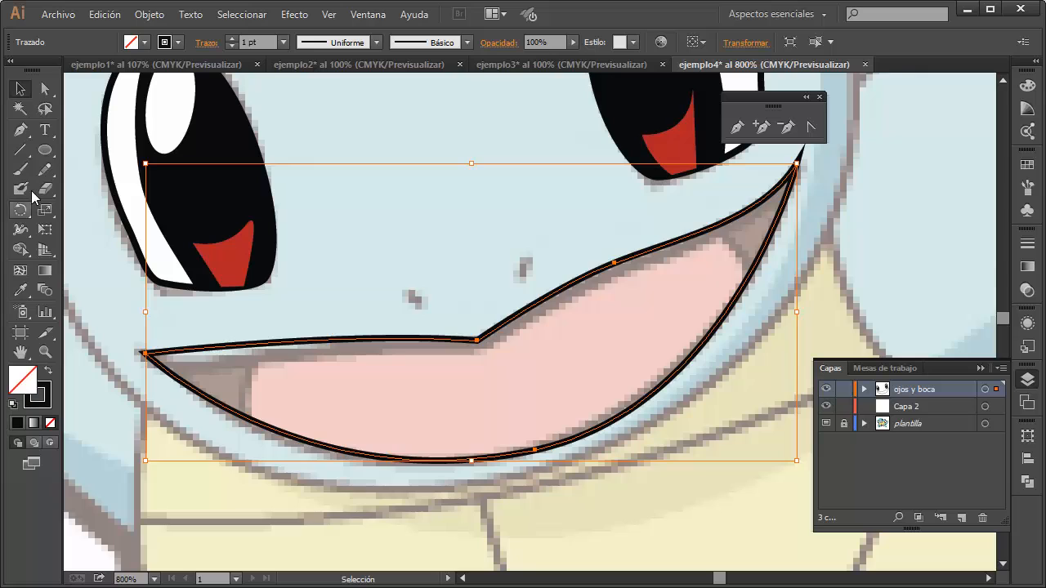
left_click(21, 290)
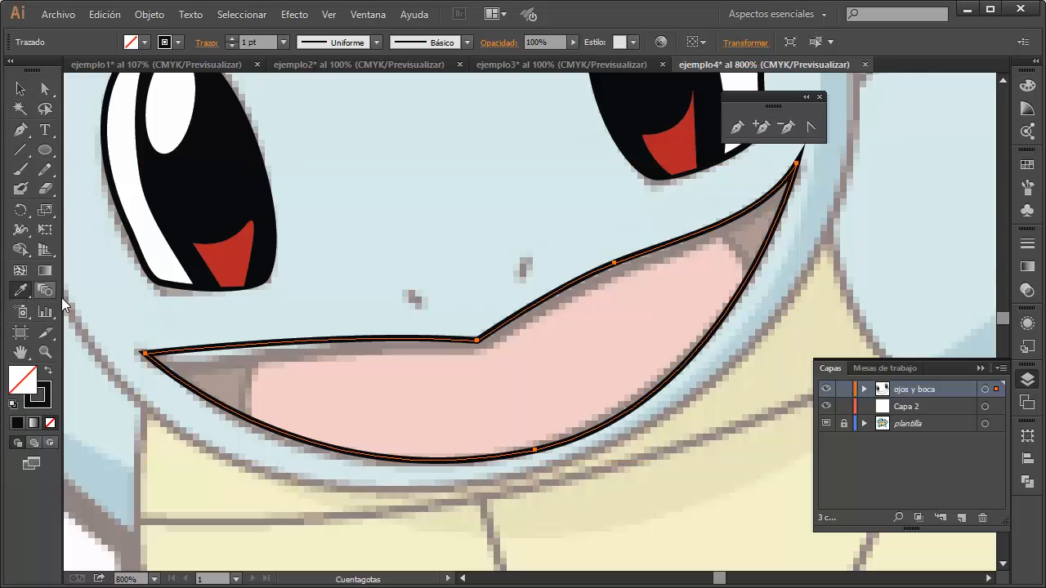
left_click(229, 391)
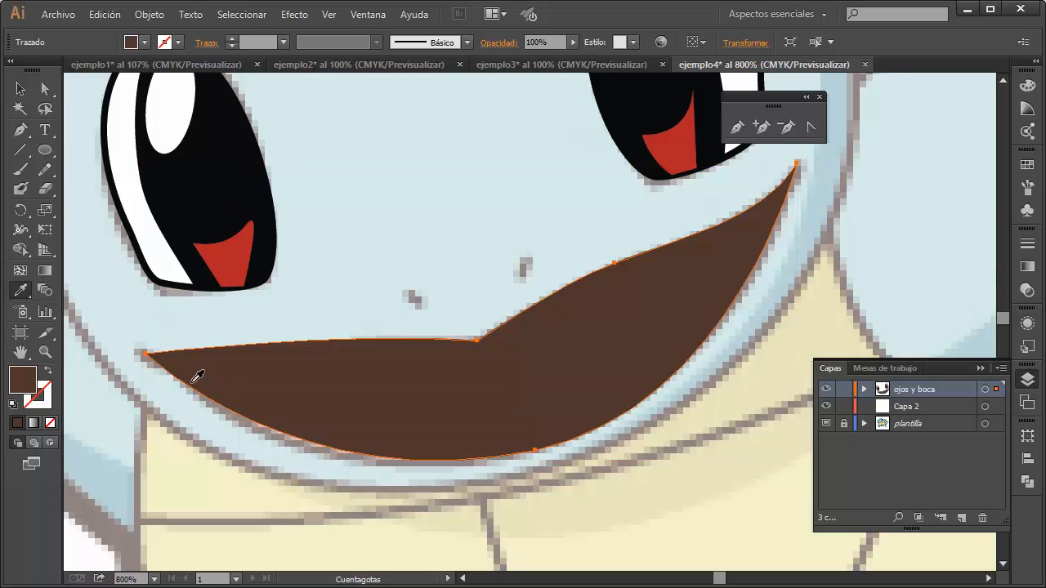
double_click(41, 396)
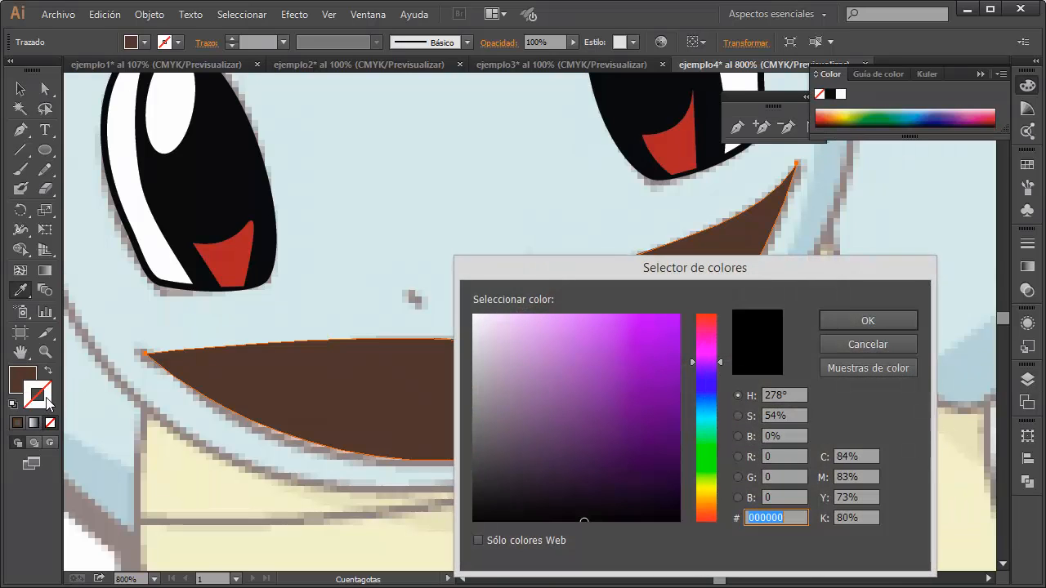
left_click_drag(564, 375, 479, 520)
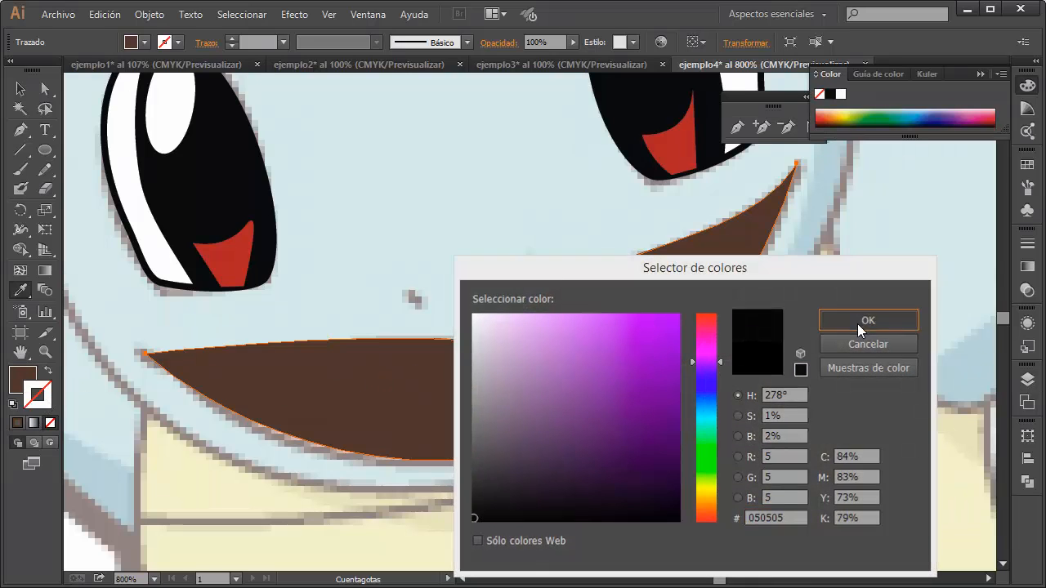
left_click(857, 323)
left_click(21, 88)
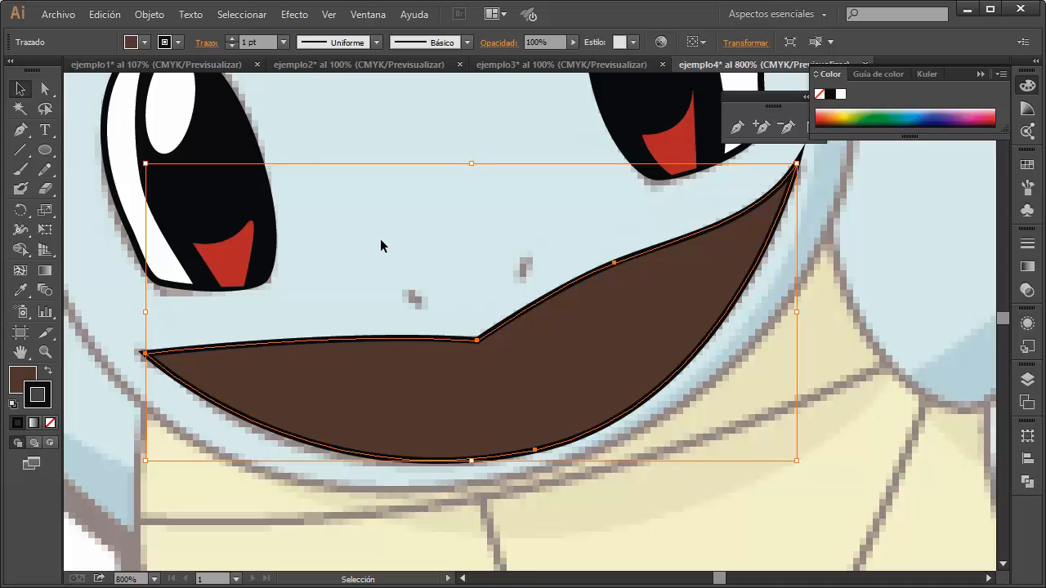
left_click(396, 149)
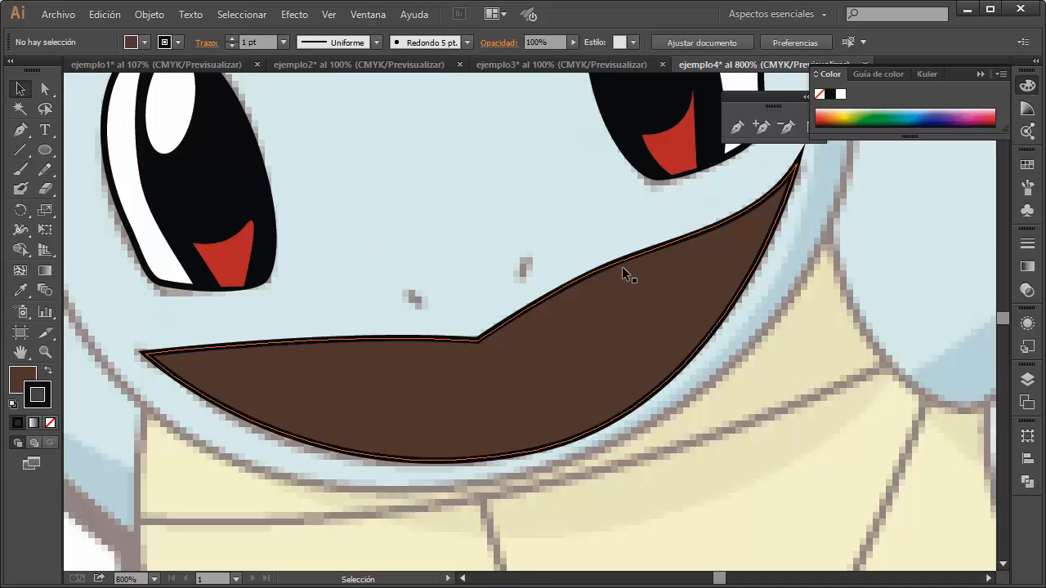
Remove the mouth shape's fill, keeping the near-black stroke, and deselect it.
left_click(20, 378)
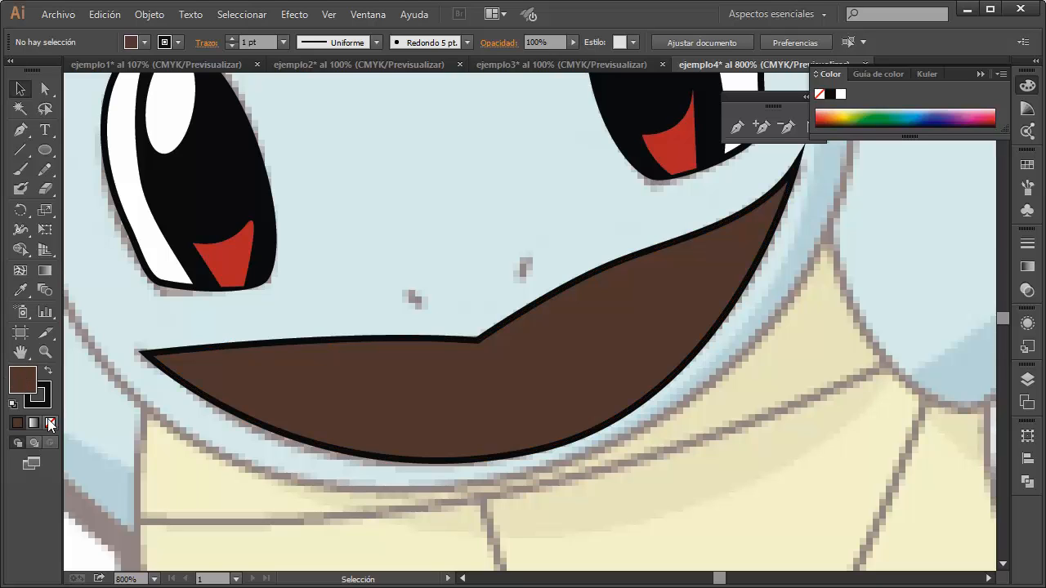
left_click(49, 425)
left_click(278, 364)
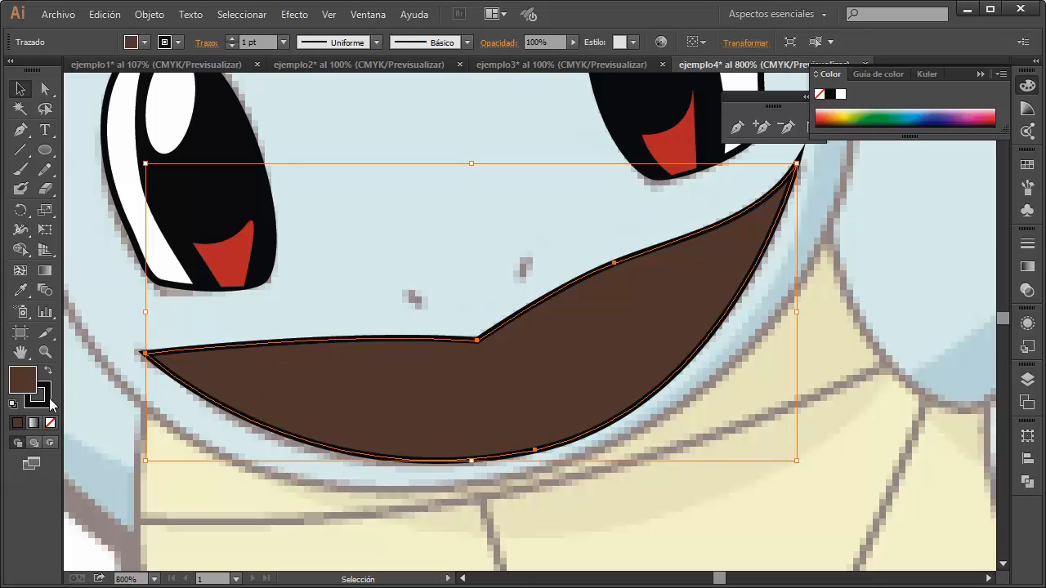
left_click(51, 423)
left_click(388, 308)
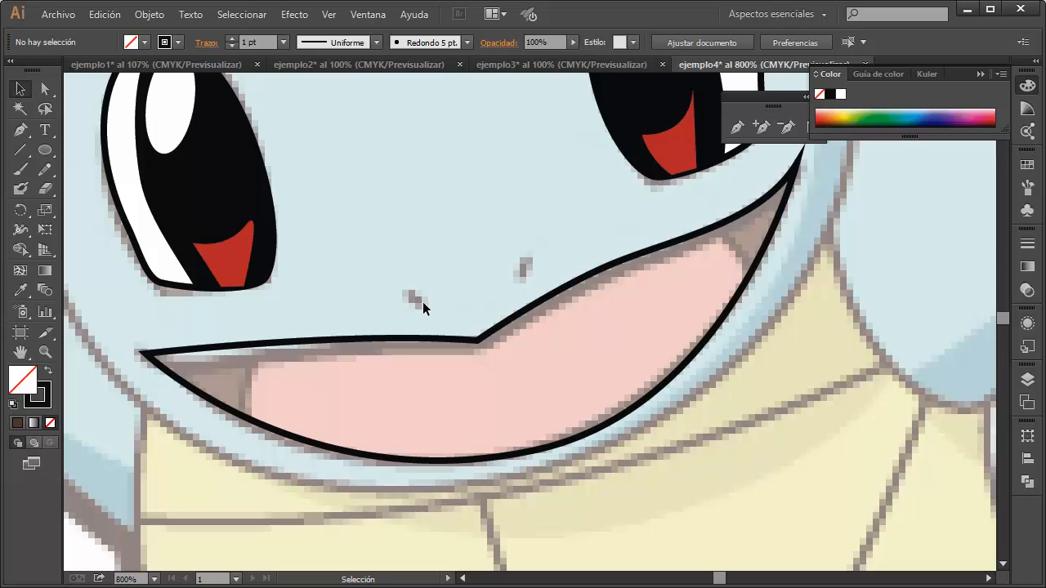
Add an anchor point on the left part of the mouth's upper edge and move it slightly down to follow the template.
left_click(286, 344)
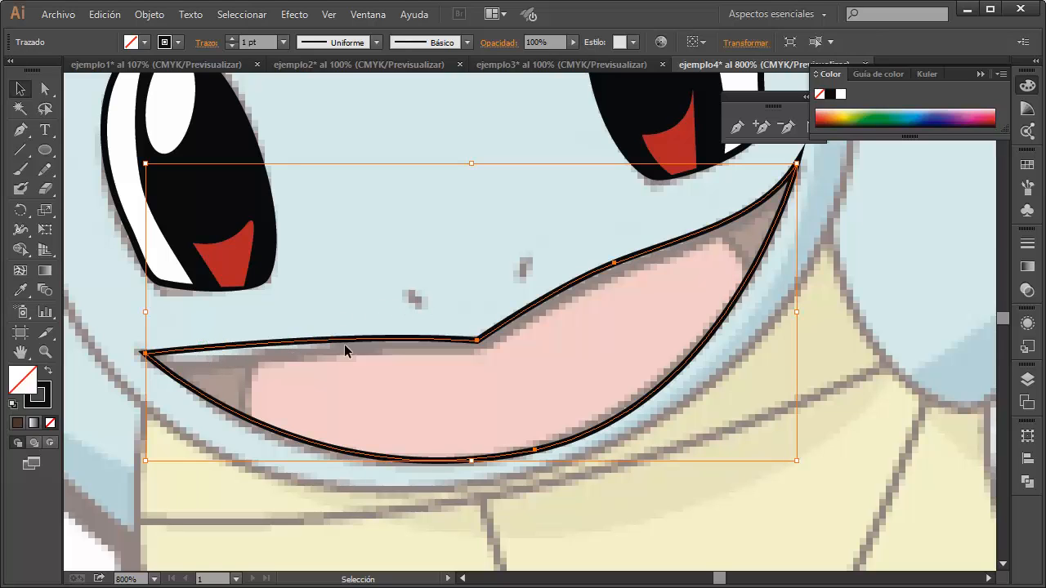
left_click(761, 126)
left_click(233, 345)
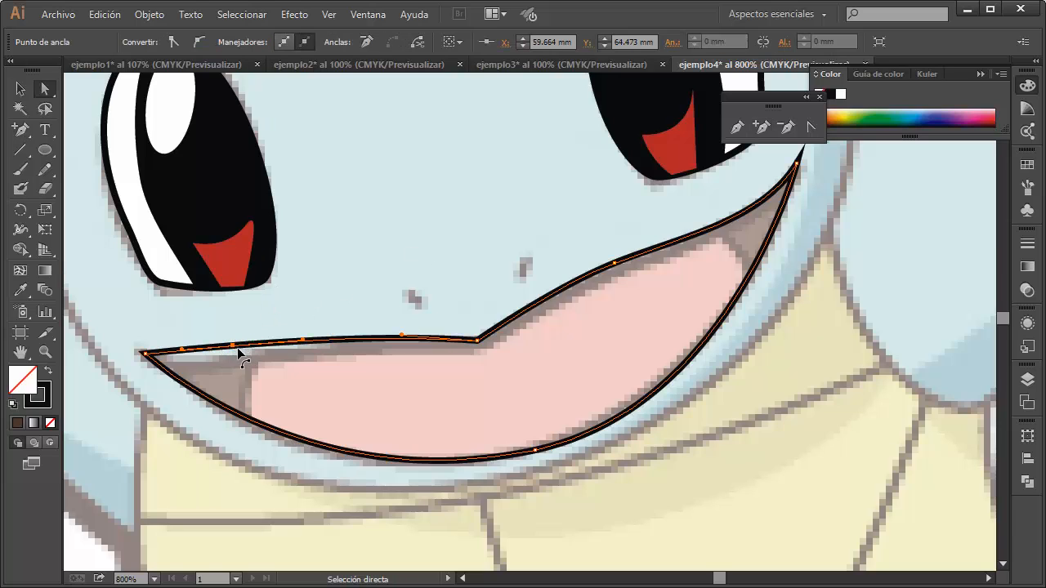
left_click_drag(234, 349, 236, 354)
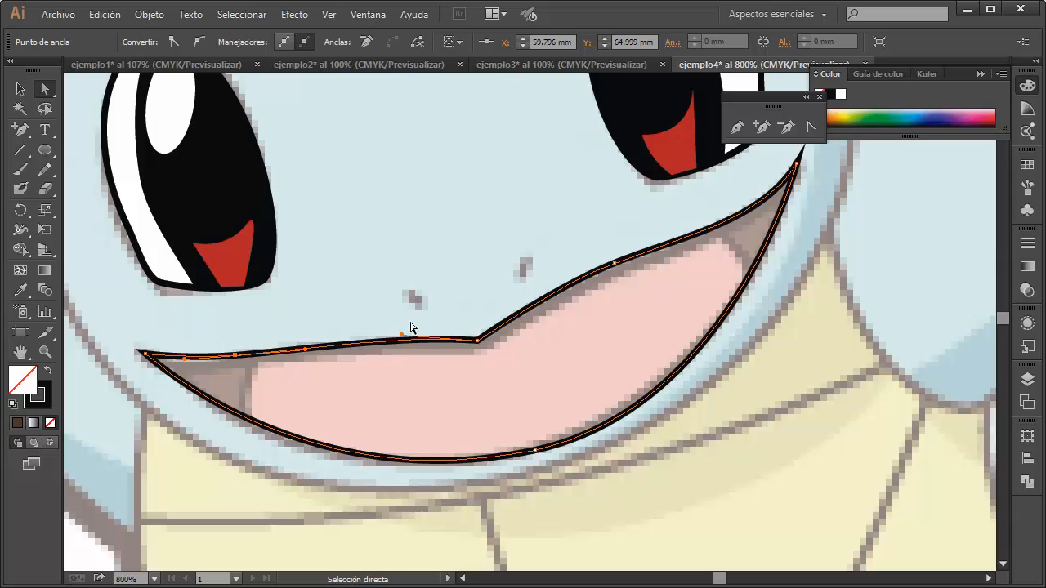
key("v")
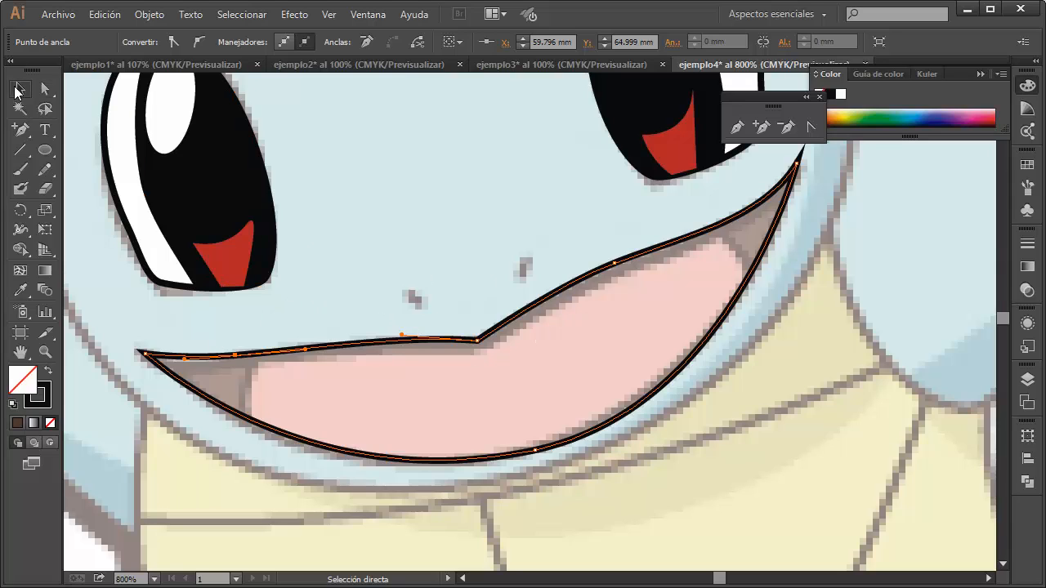
left_click(393, 443)
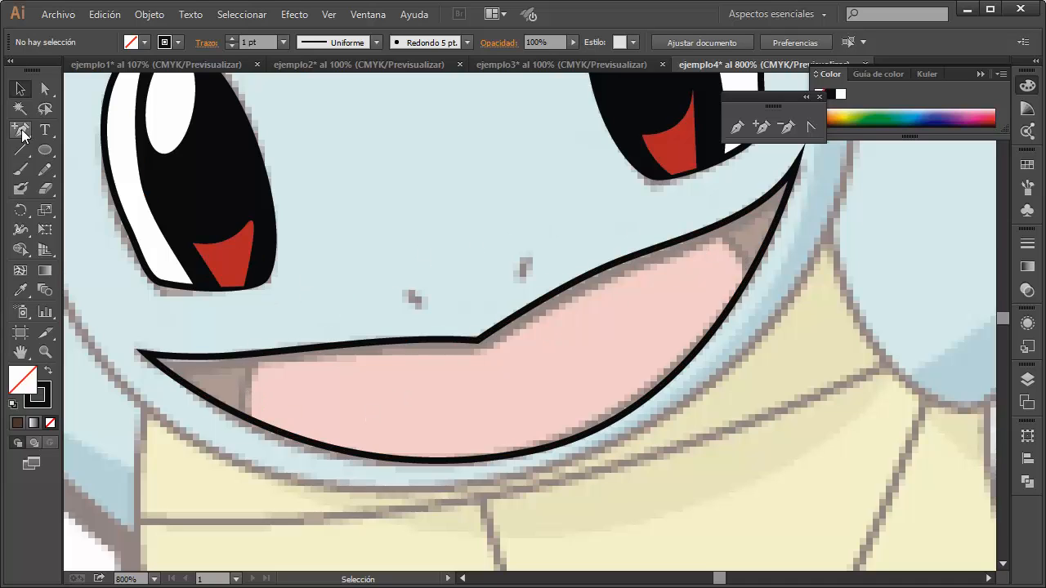
Trace the pink mouth interior's left side, lower edge and rounded right end up to the mouth's upper edge with the Pen tool.
left_click(738, 127)
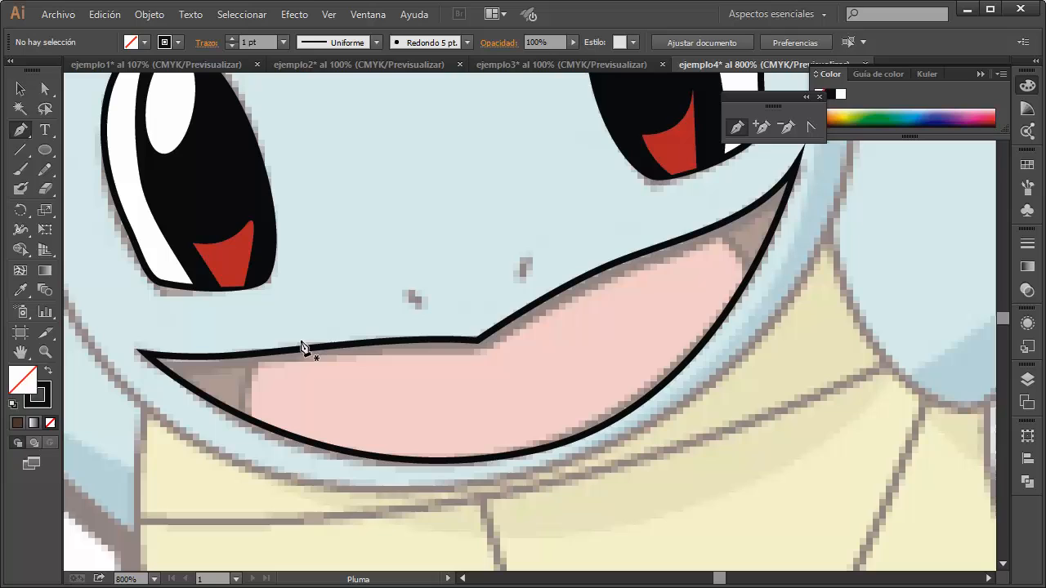
left_click(253, 354)
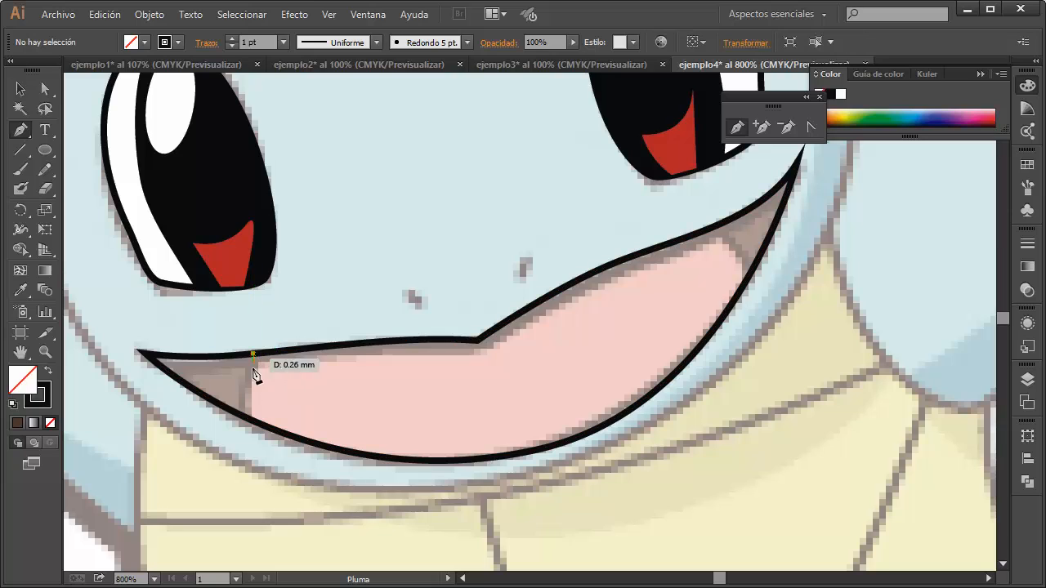
left_click_drag(249, 419, 255, 440)
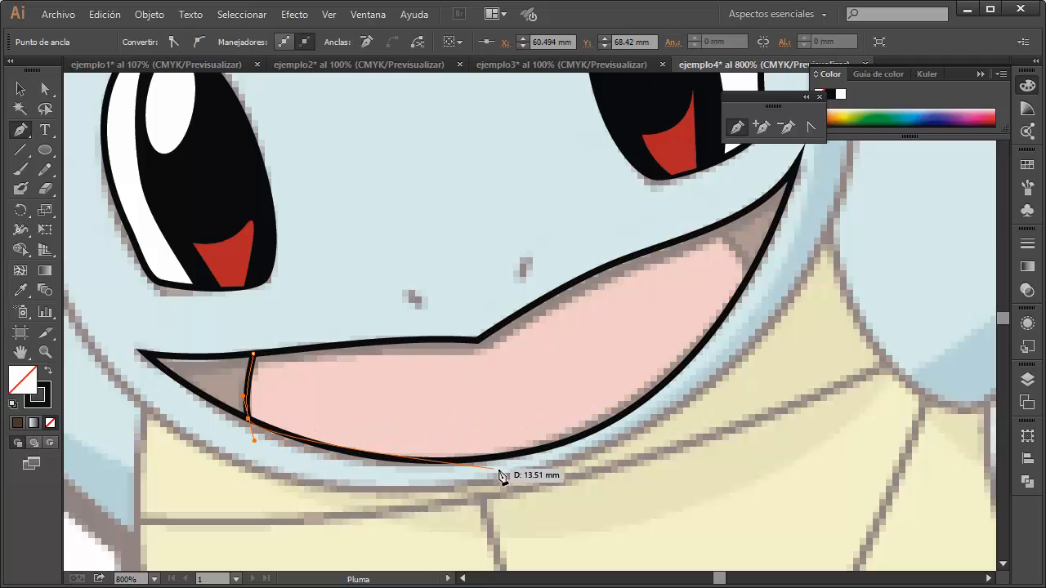
left_click_drag(498, 456, 561, 448)
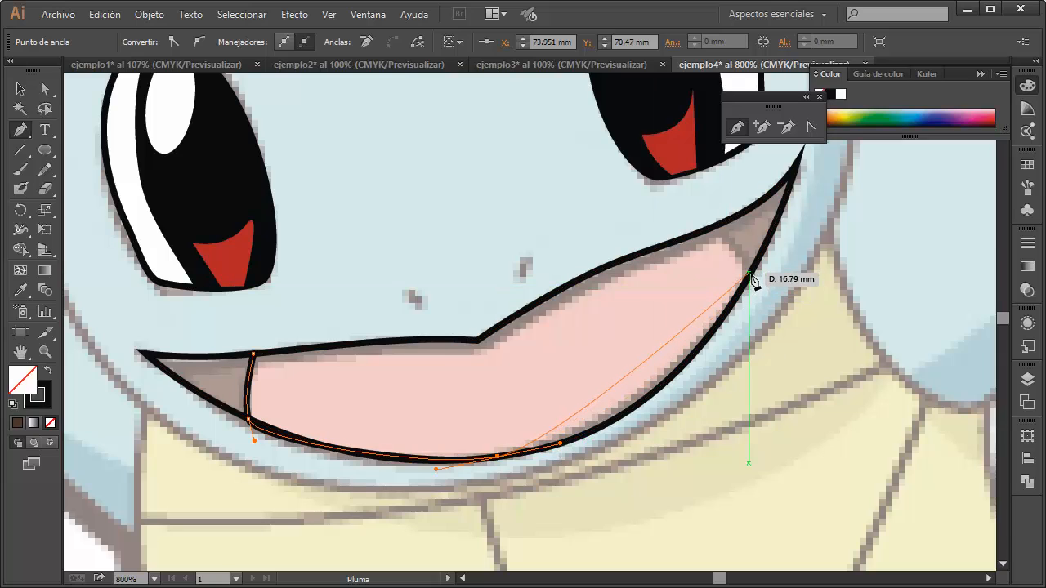
left_click_drag(750, 274, 678, 214)
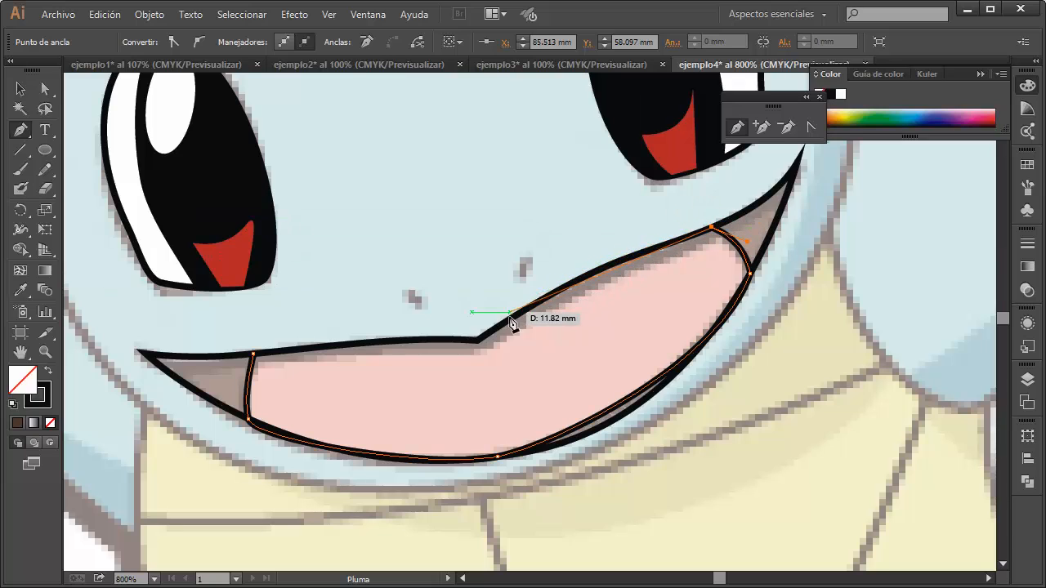
Continue the pink interior's outline along the upper edge through a corner at the central dip and close it at its starting point.
left_click(478, 340)
left_click_drag(482, 347, 420, 391)
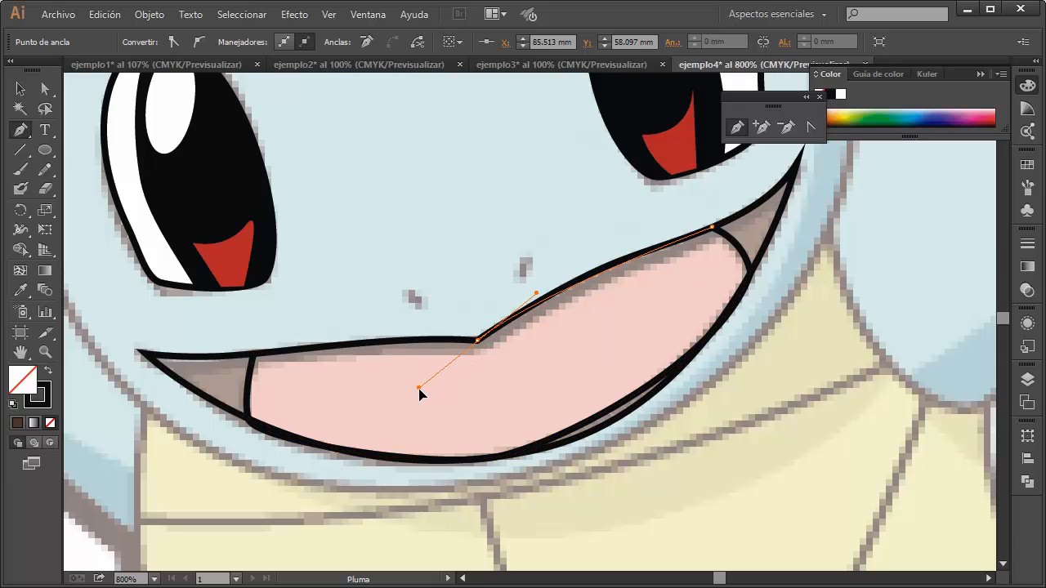
left_click_drag(479, 340, 443, 352)
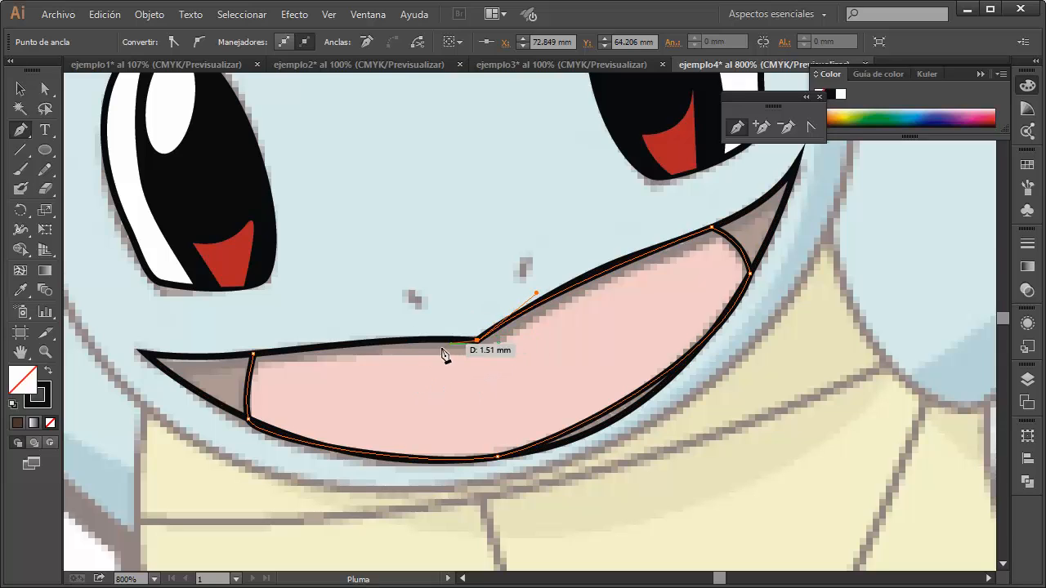
left_click(253, 354)
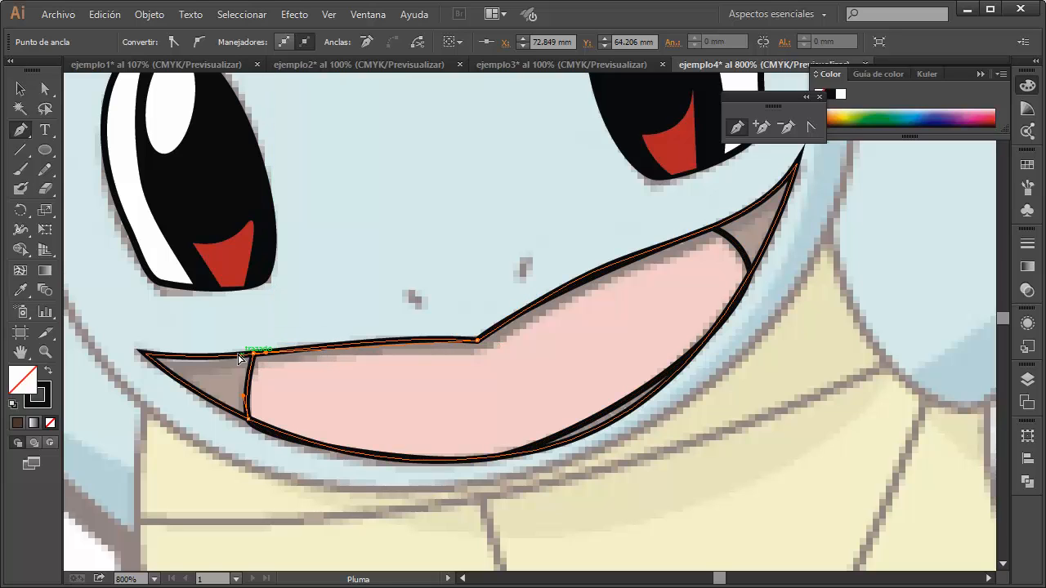
left_click_drag(240, 357, 204, 364)
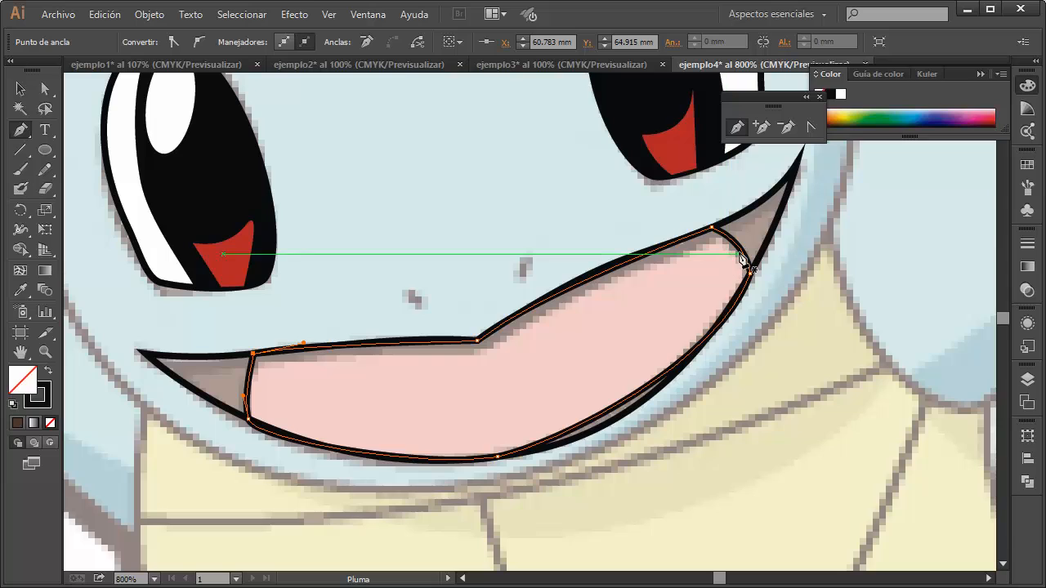
Try filling the mouth interior shape with pink sampled from the template, and undo the fill.
left_click(20, 290)
left_click(388, 395)
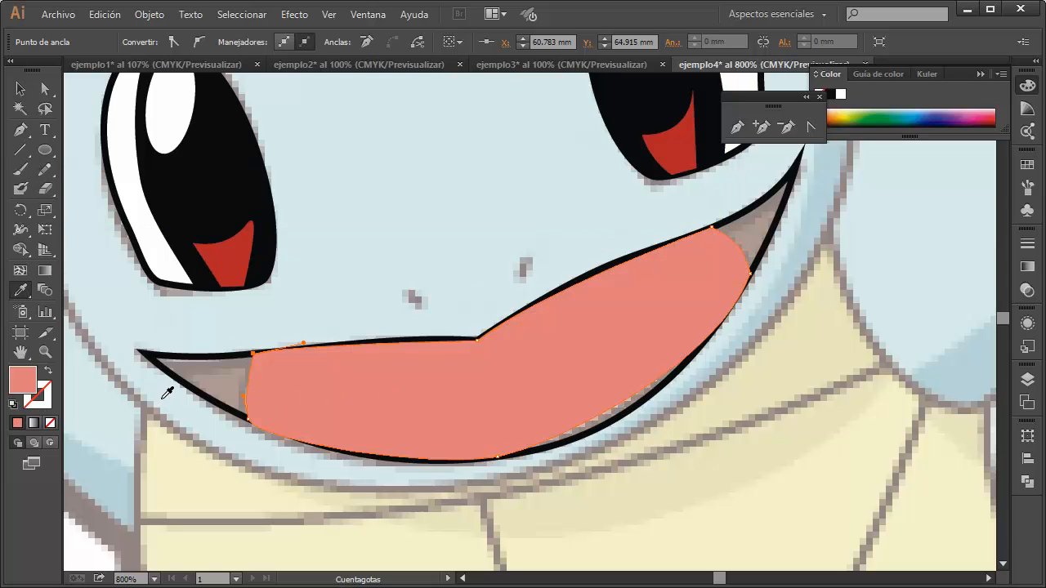
key("a")
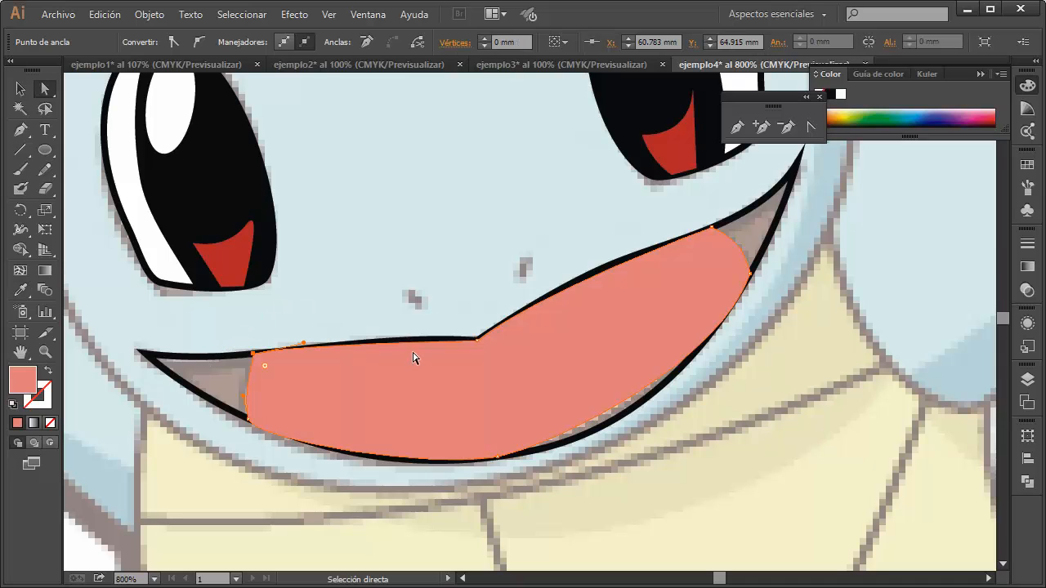
key("ctrl+z")
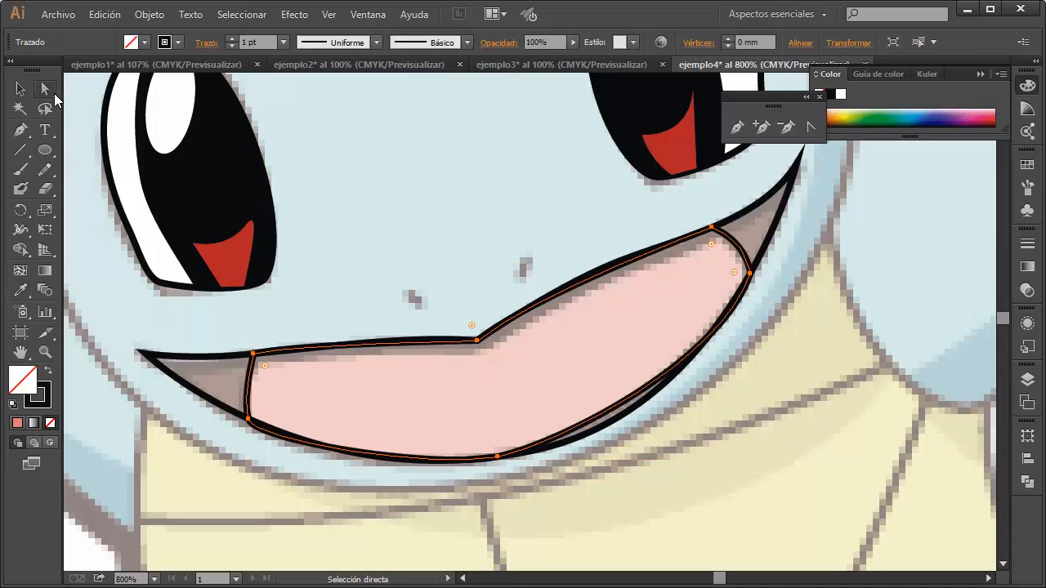
Move the interior shape's bottom anchor along the mouth's lower edge and lengthen its left curve handle to match the mouth outline.
scroll(501, 460, "up", 1)
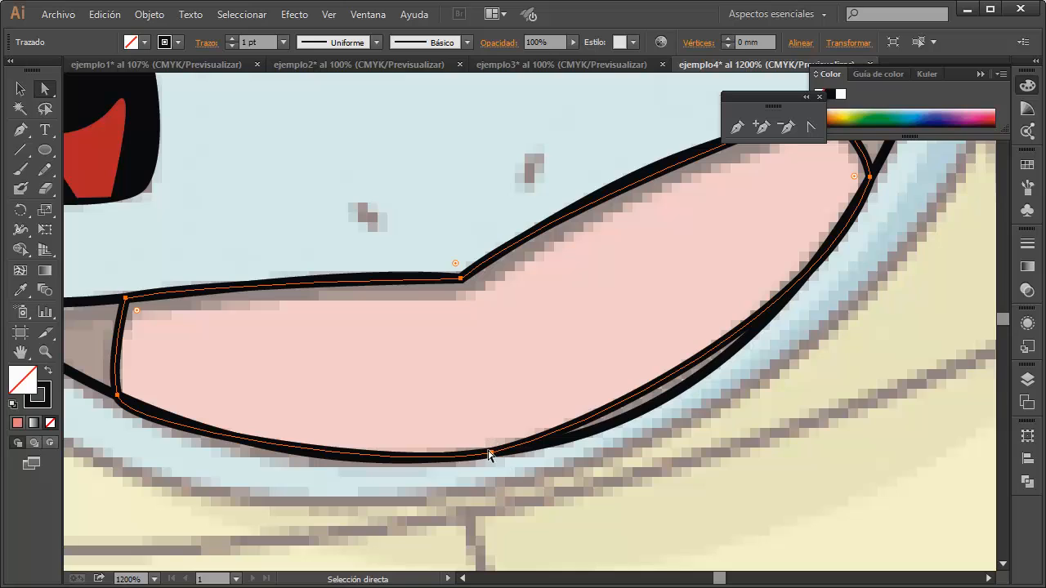
left_click_drag(489, 455, 530, 455)
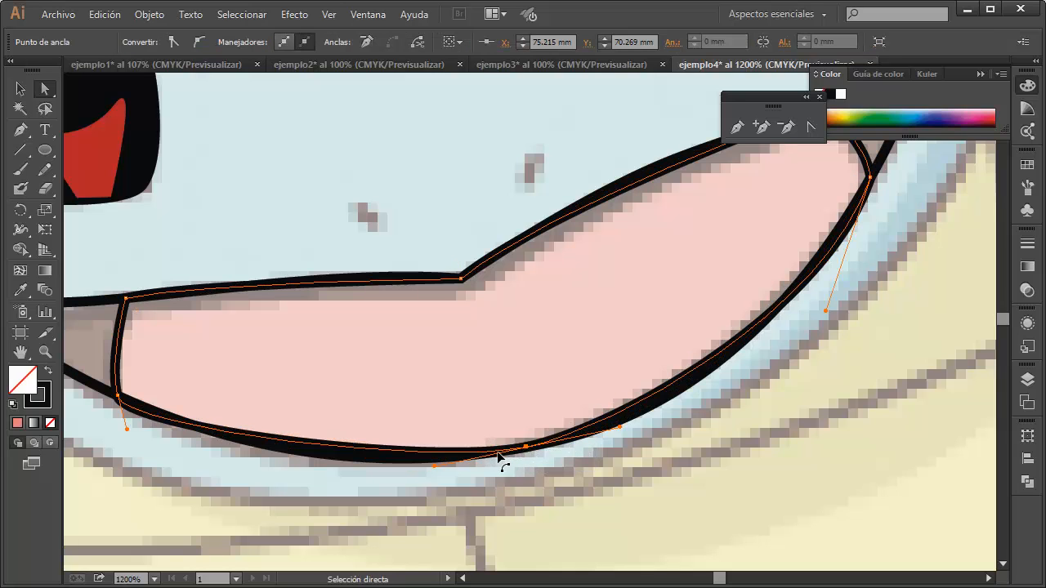
left_click_drag(434, 472, 408, 478)
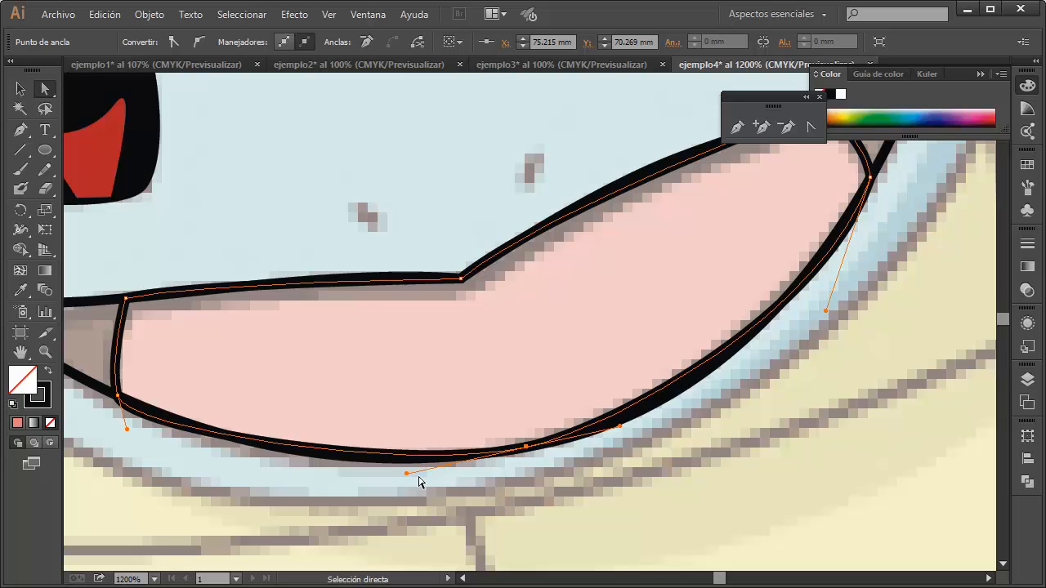
left_click_drag(407, 477, 369, 480)
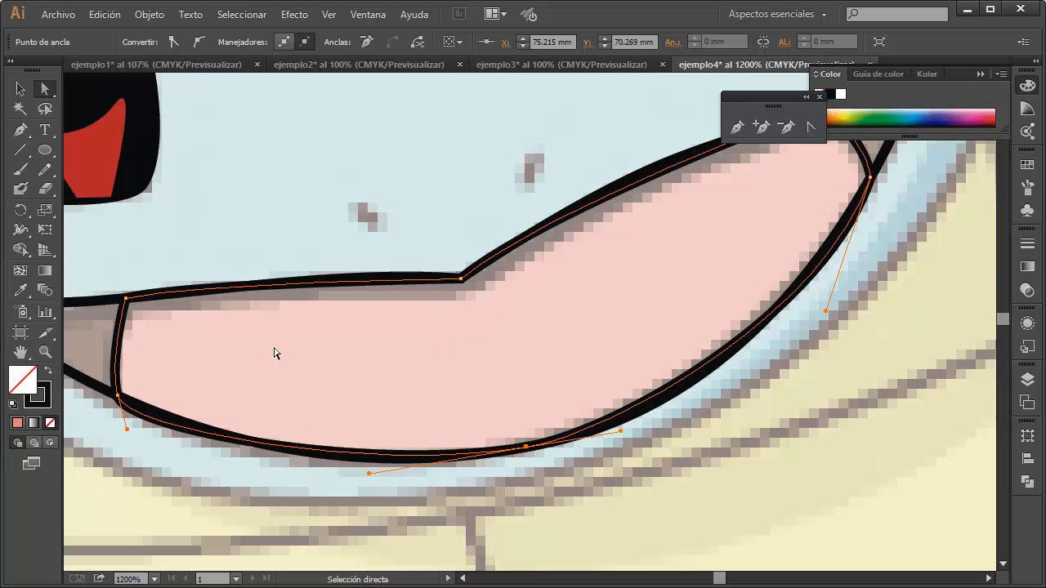
Fill the tongue shape with salmon pink and toggle the "ojos y boca" layer's visibility to compare it with the template.
left_click(23, 421)
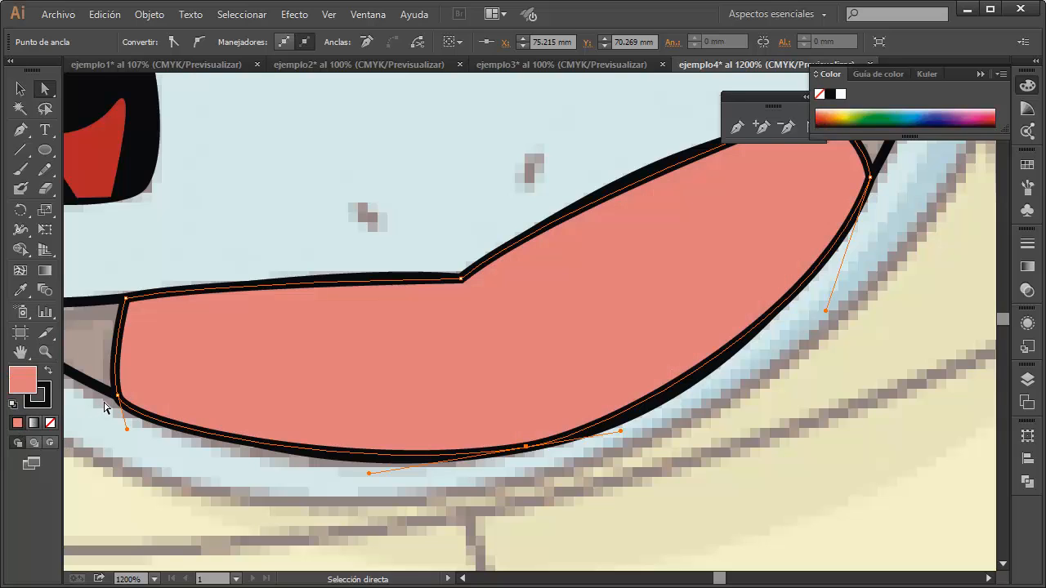
left_click(1028, 381)
left_click(827, 391)
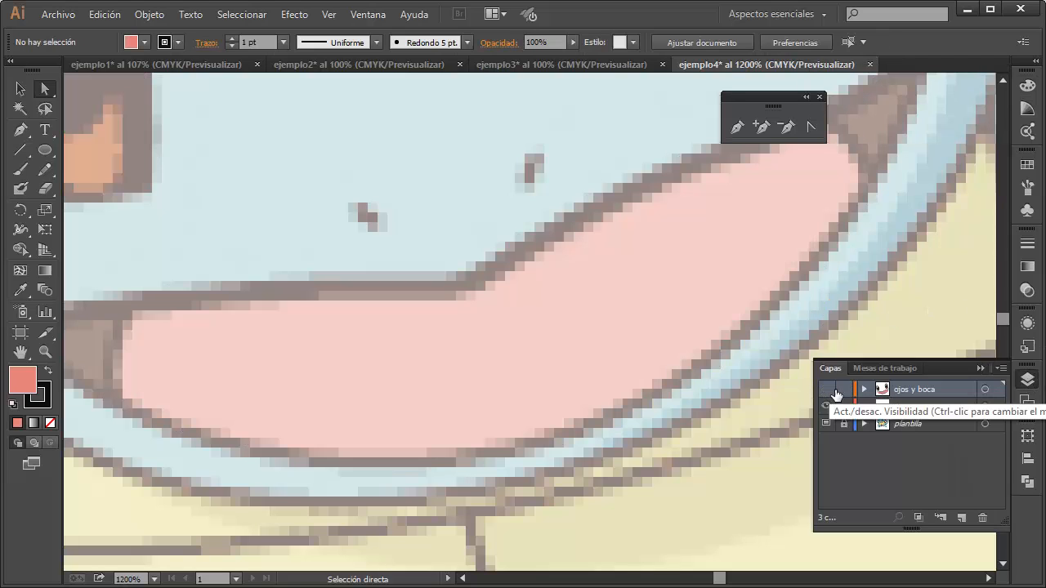
left_click(827, 390)
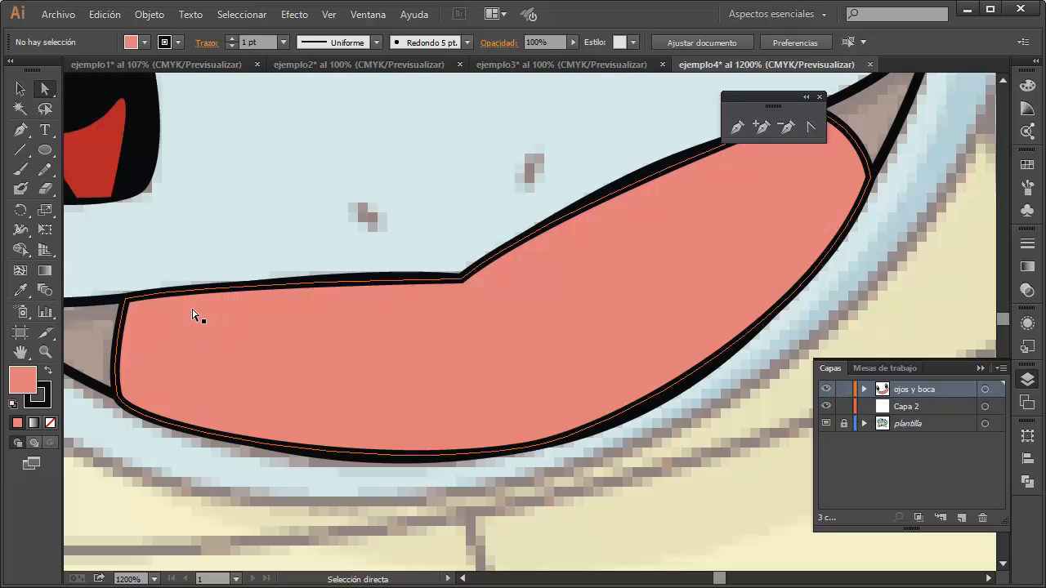
Move the tongue's lower-left anchor point slightly up along the mouth outline.
left_click(113, 300)
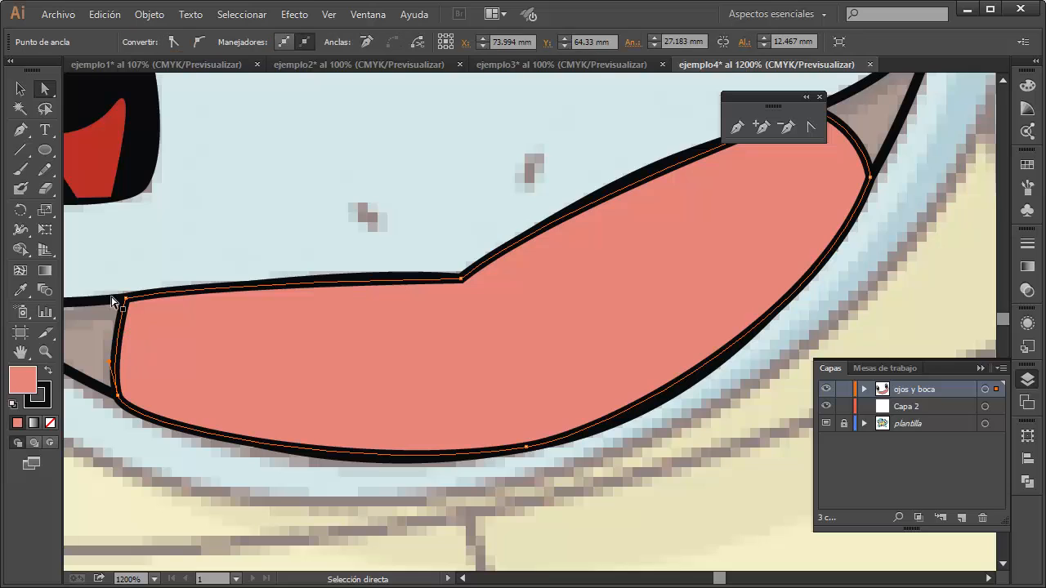
left_click(20, 88)
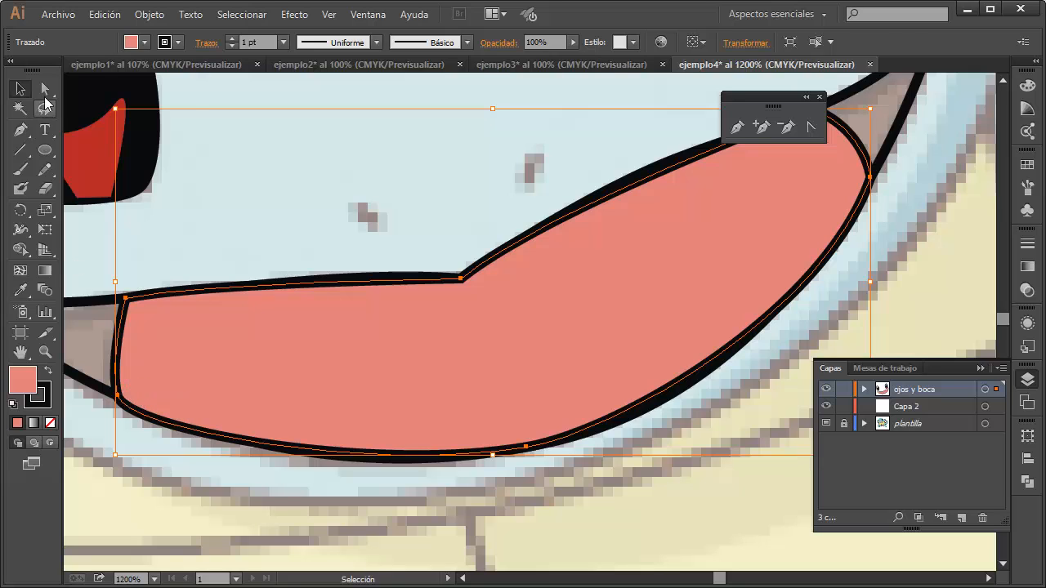
key("a")
left_click(118, 396)
left_click_drag(118, 397, 117, 388)
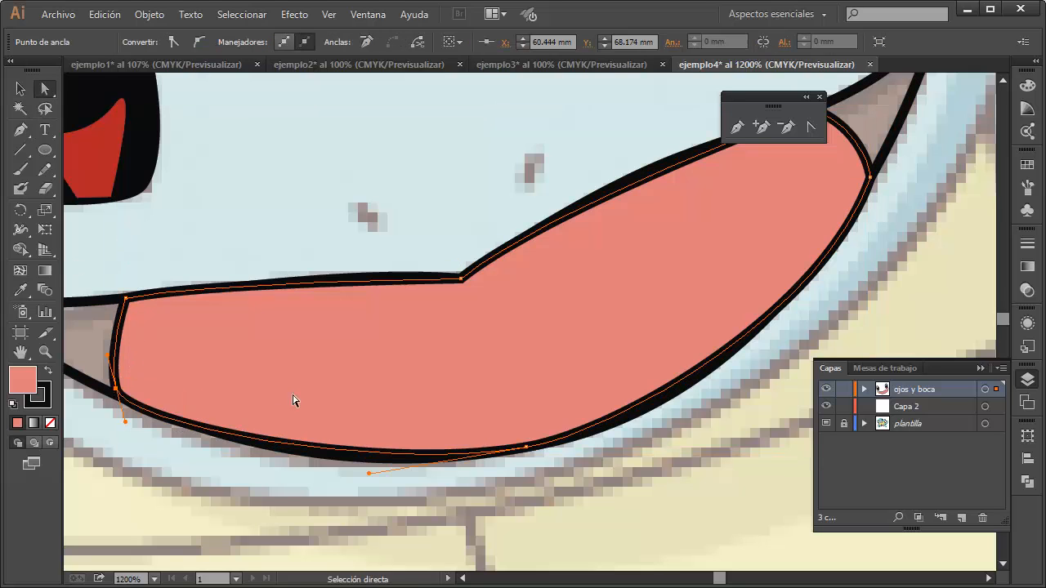
left_click(526, 447)
left_click(385, 385)
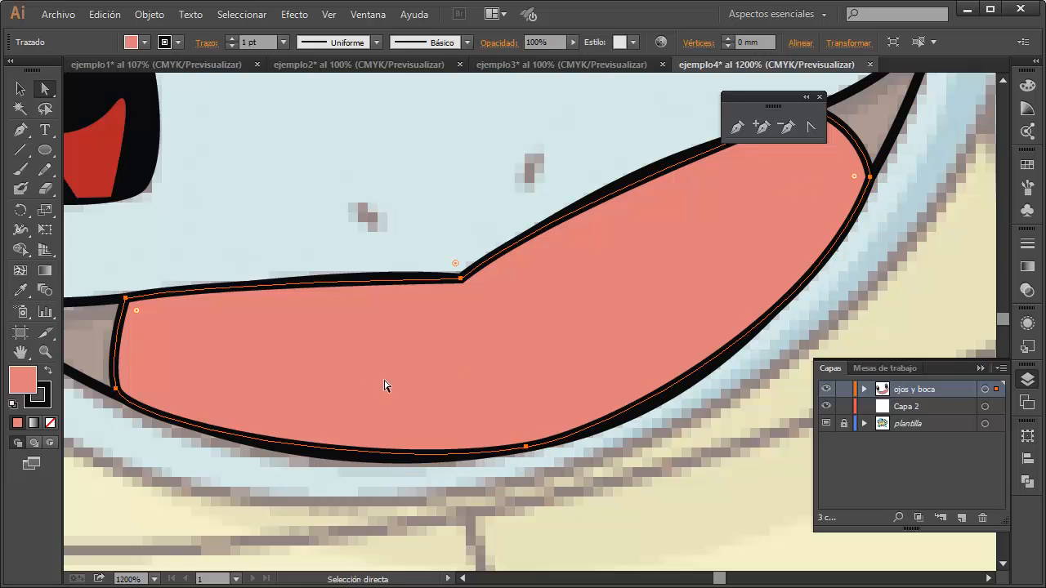
Sample the dark brown from the template's mouth corner with the Eyedropper and make it the fill of the mouth outline.
left_click_drag(212, 353, 371, 357)
left_click(22, 88)
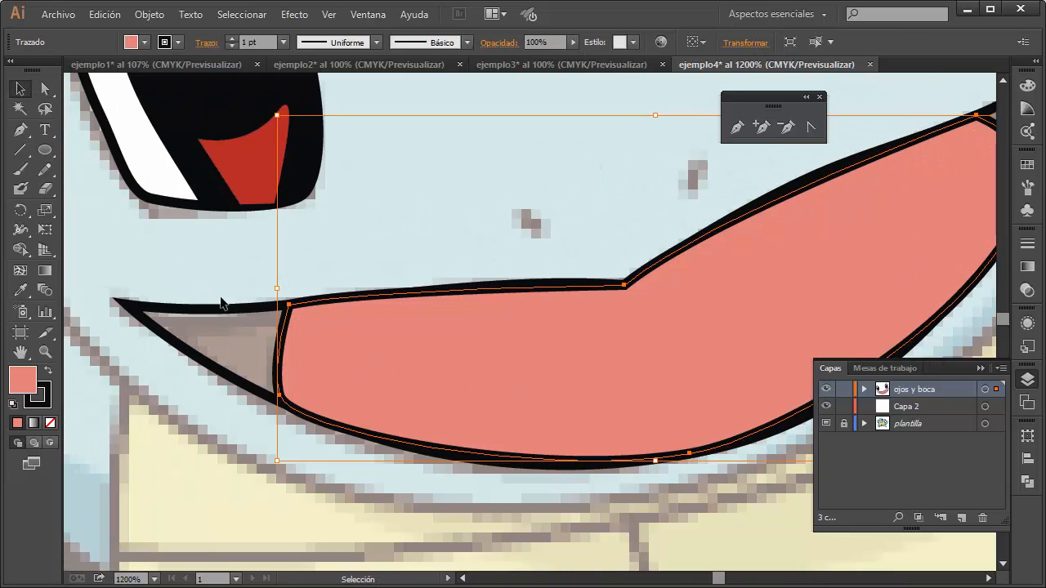
left_click(229, 307)
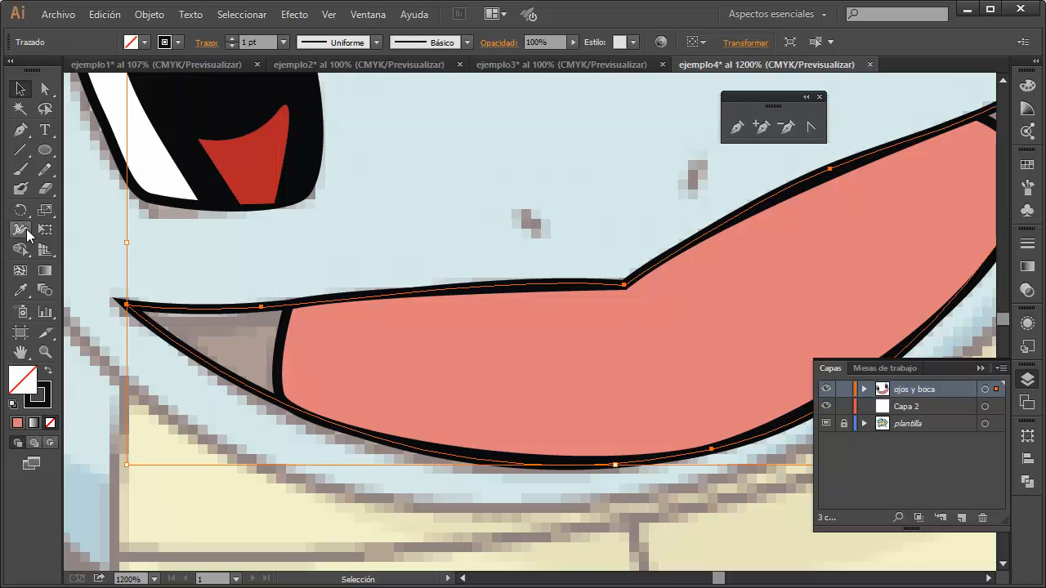
left_click(21, 290)
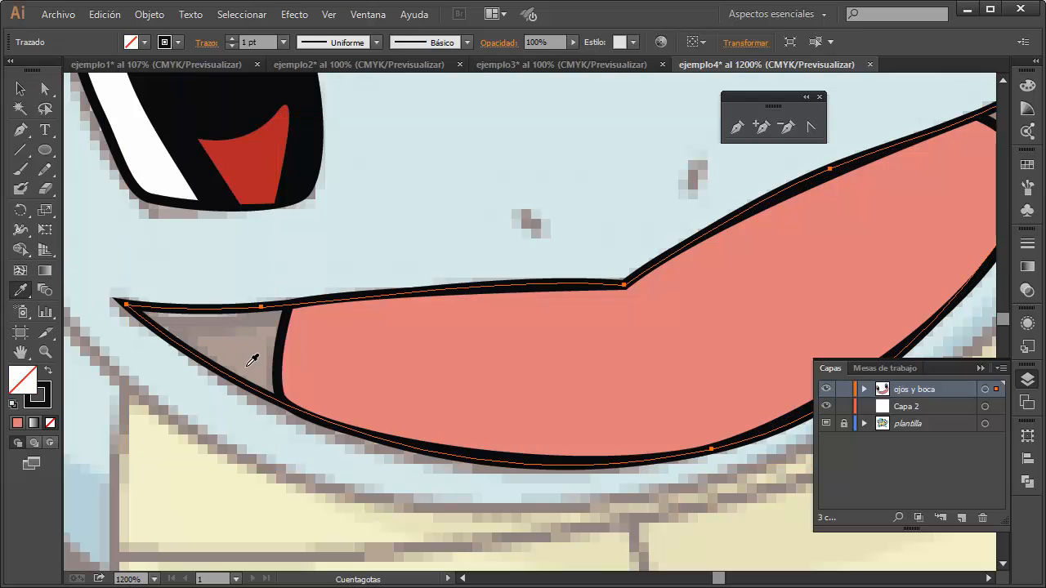
left_click(252, 361)
left_click(49, 371)
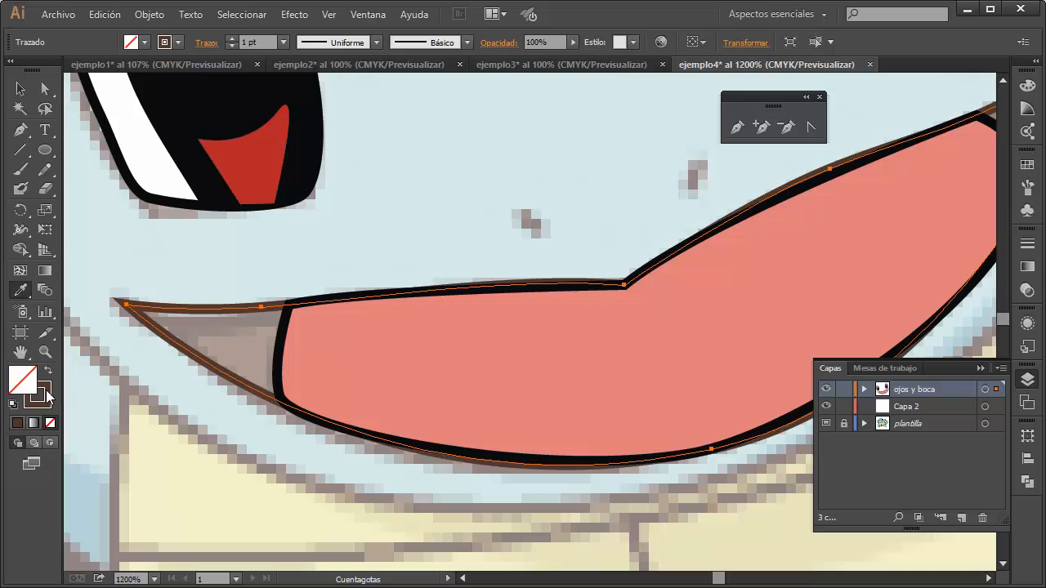
left_click(49, 372)
Set the mouth outline's stroke to near-black 070607 and deselect the shape.
double_click(22, 379)
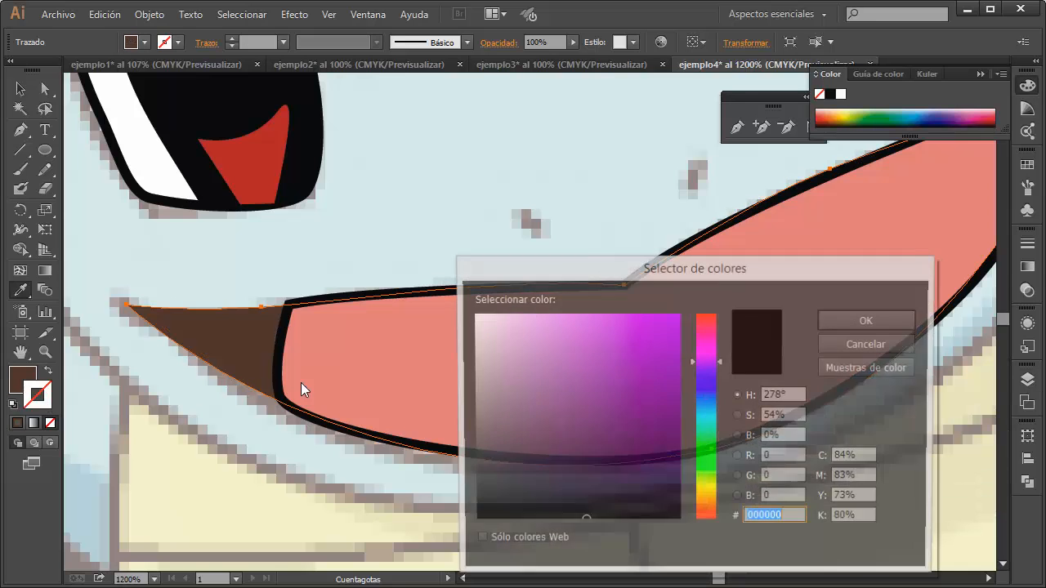
left_click_drag(517, 496, 492, 520)
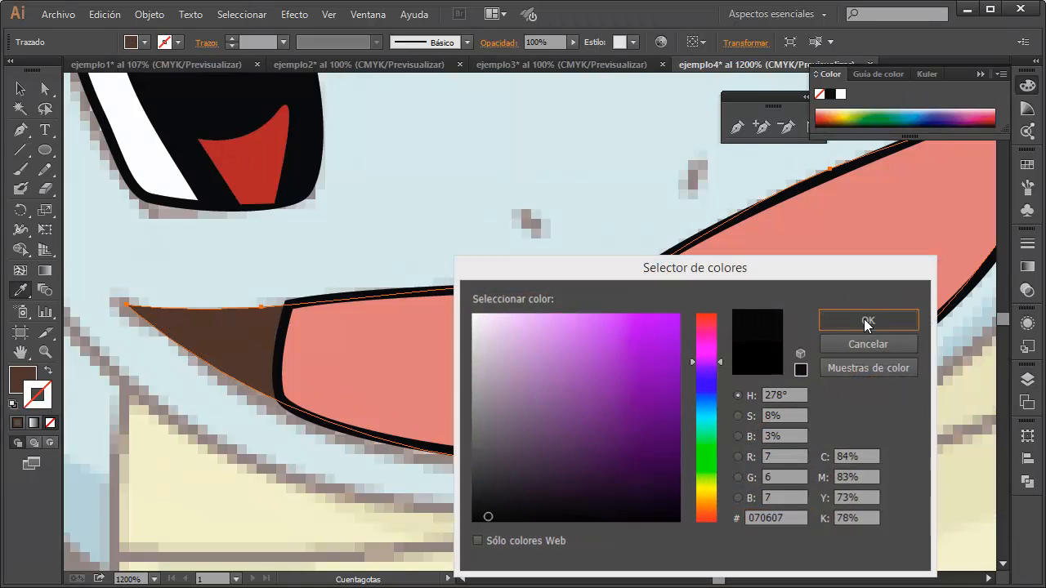
left_click(866, 321)
left_click(20, 88)
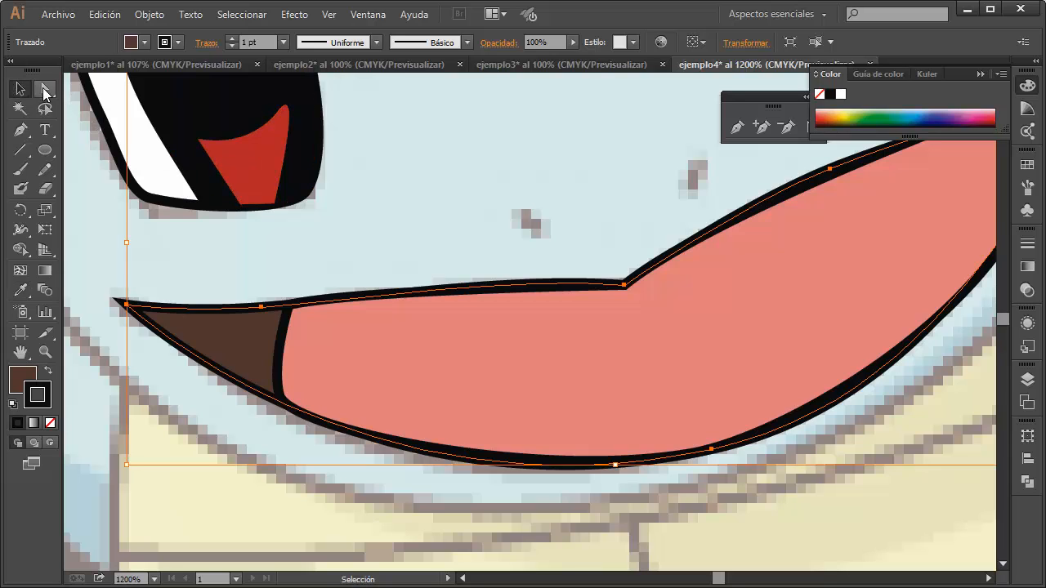
left_click(89, 217)
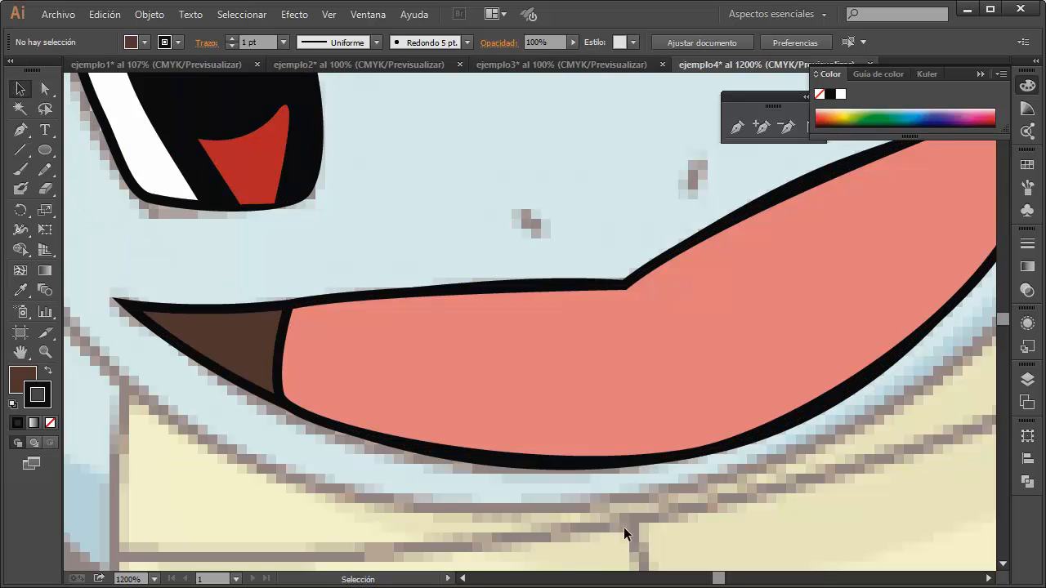
Toggle the "ojos y boca" layer's visibility repeatedly and inspect the traced eyes and mouth against the template.
scroll(659, 504, "down", 3)
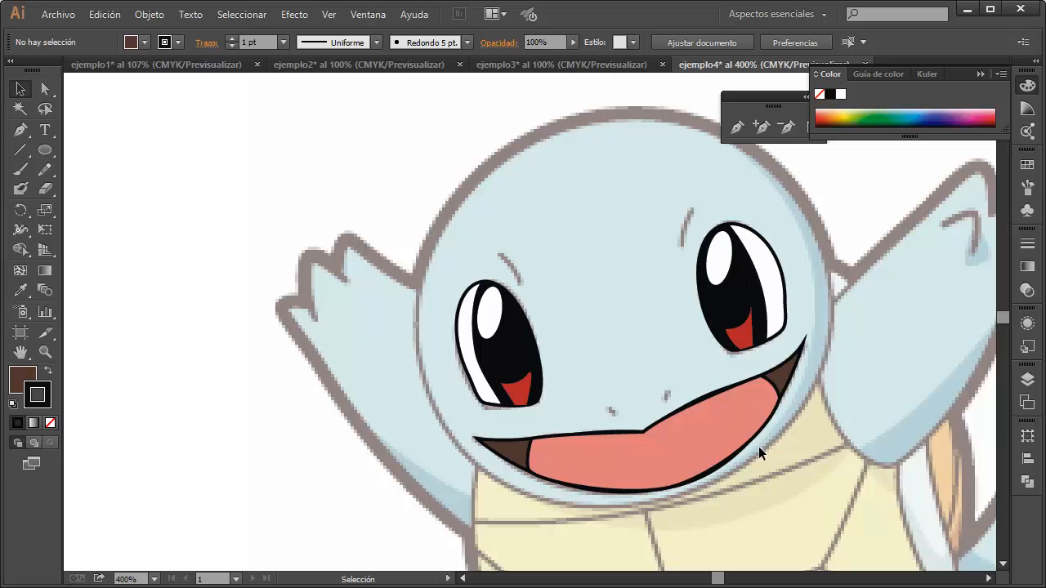
left_click_drag(757, 446, 650, 443)
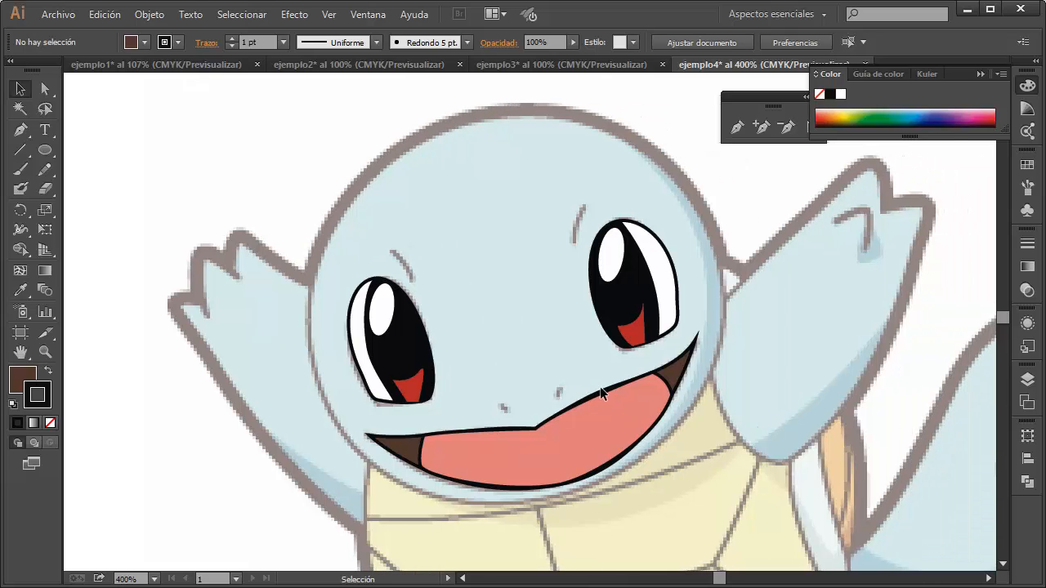
left_click(648, 249)
left_click(969, 350)
left_click(1028, 378)
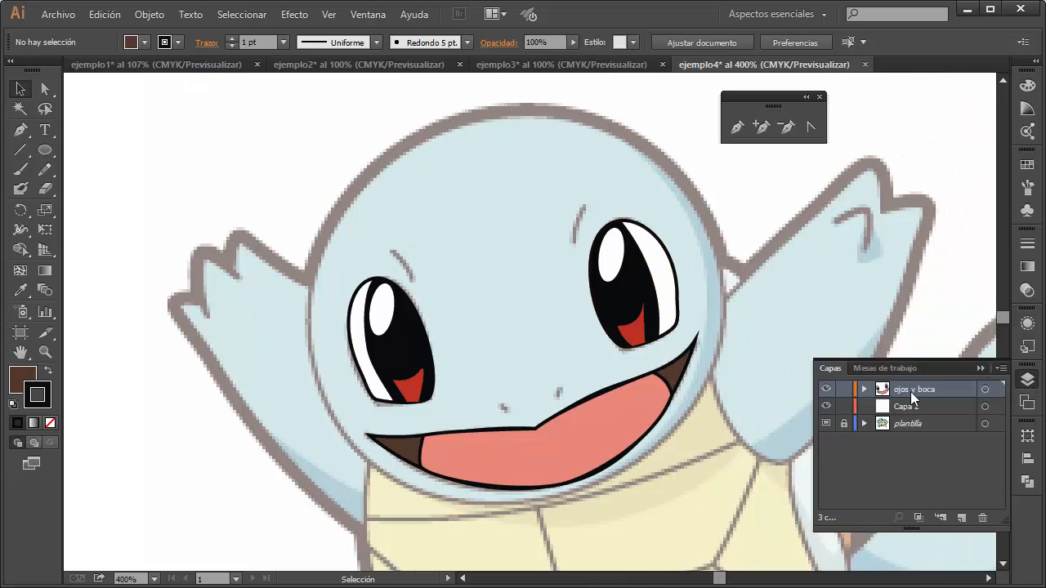
left_click(826, 389)
left_click(827, 389)
left_click(827, 390)
left_click(827, 389)
left_click(827, 390)
left_click(827, 390)
scroll(685, 393, "up", 8)
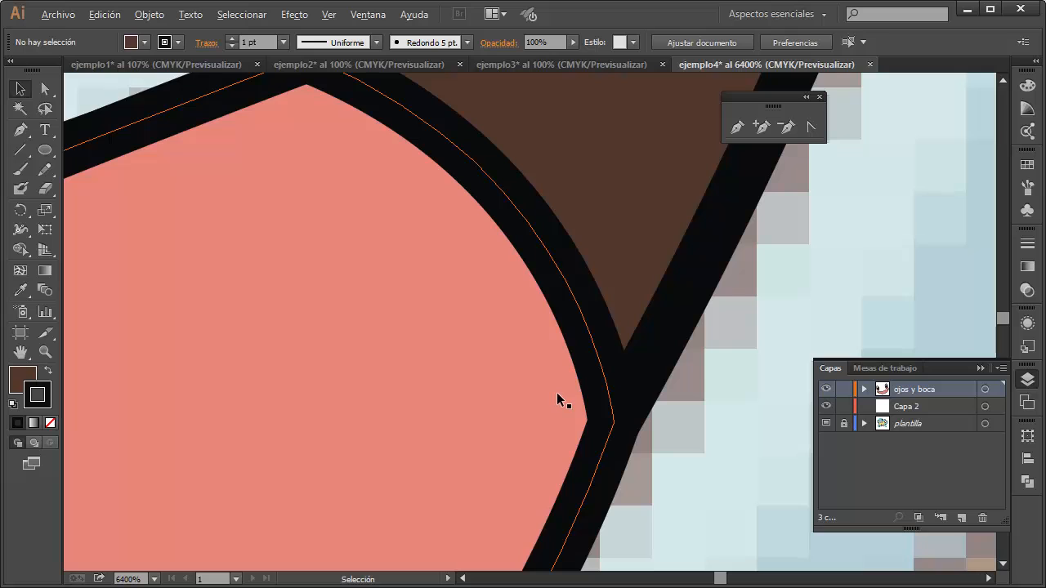
scroll(557, 398, "down", 9)
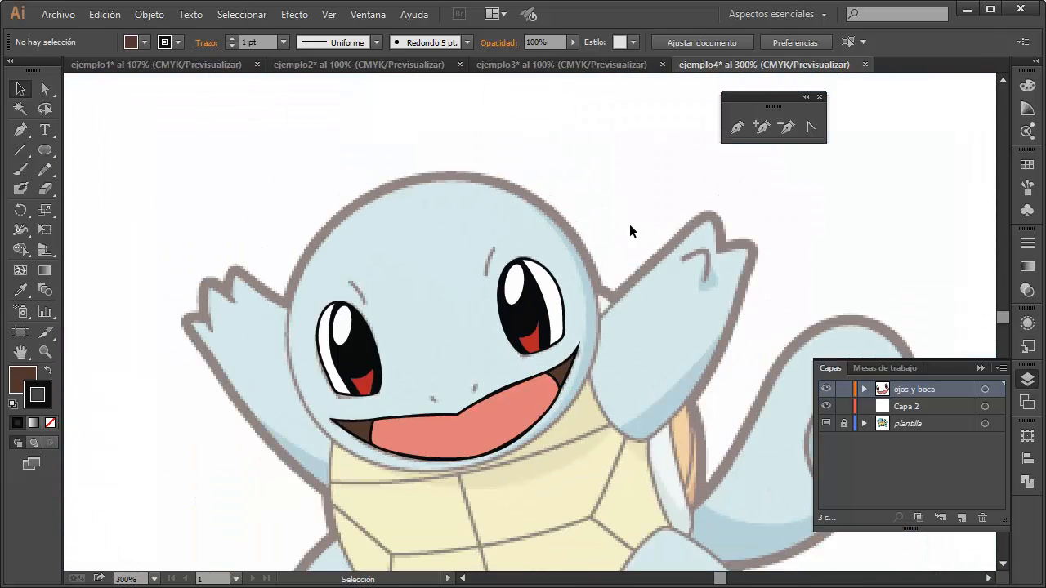
Draw a curved brow line over the template mark above the left eye with the Pen tool, using no fill and a black stroke.
key("space")
left_click_drag(619, 347, 684, 375)
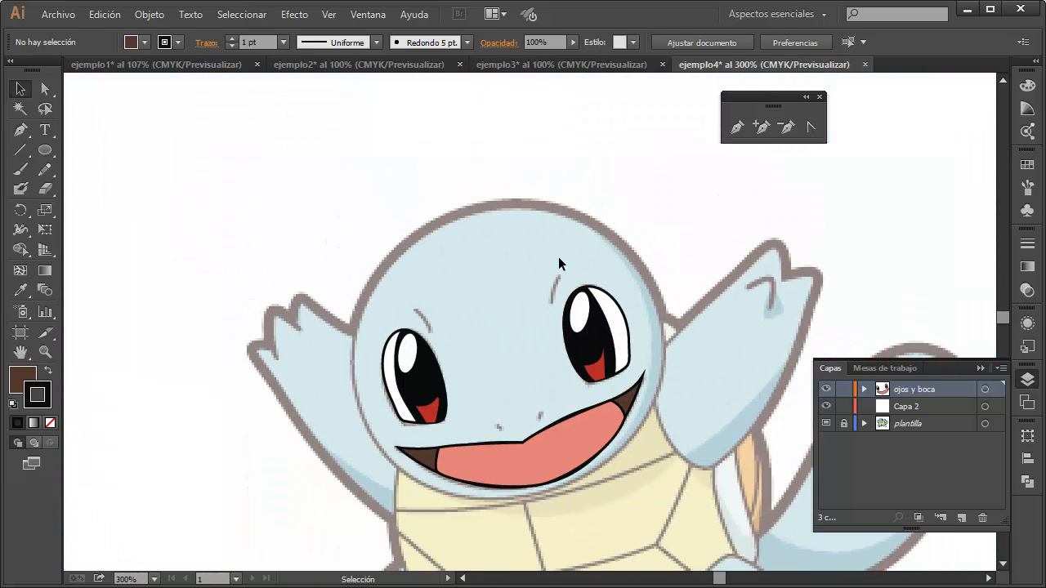
scroll(534, 382, "up", 2)
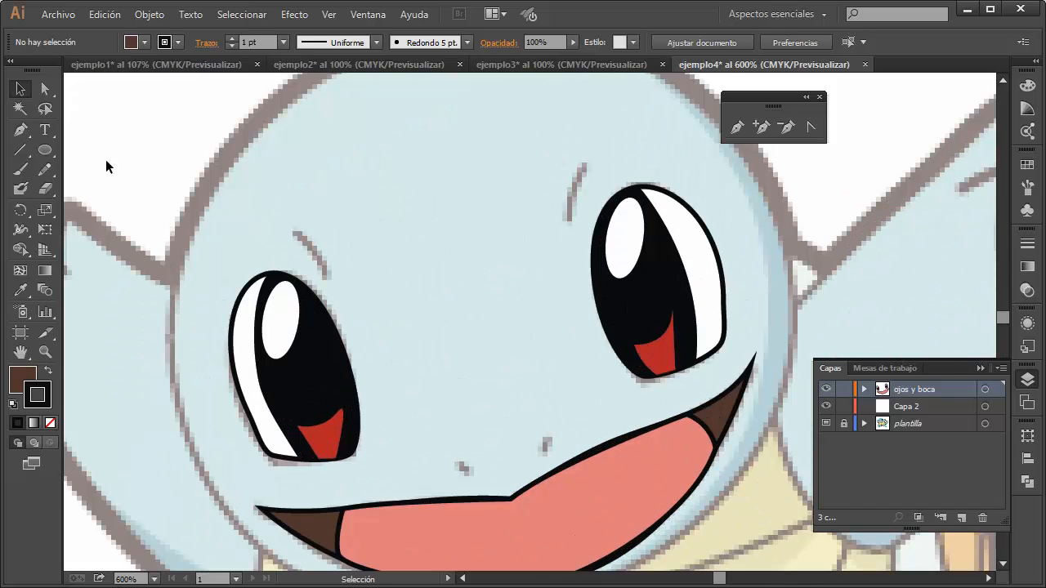
left_click(22, 131)
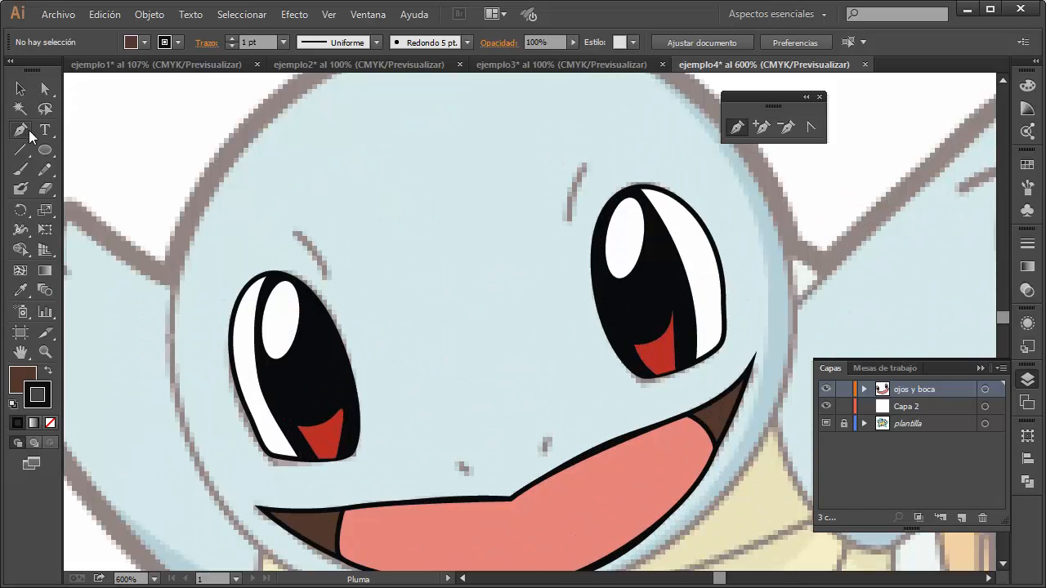
left_click(51, 423)
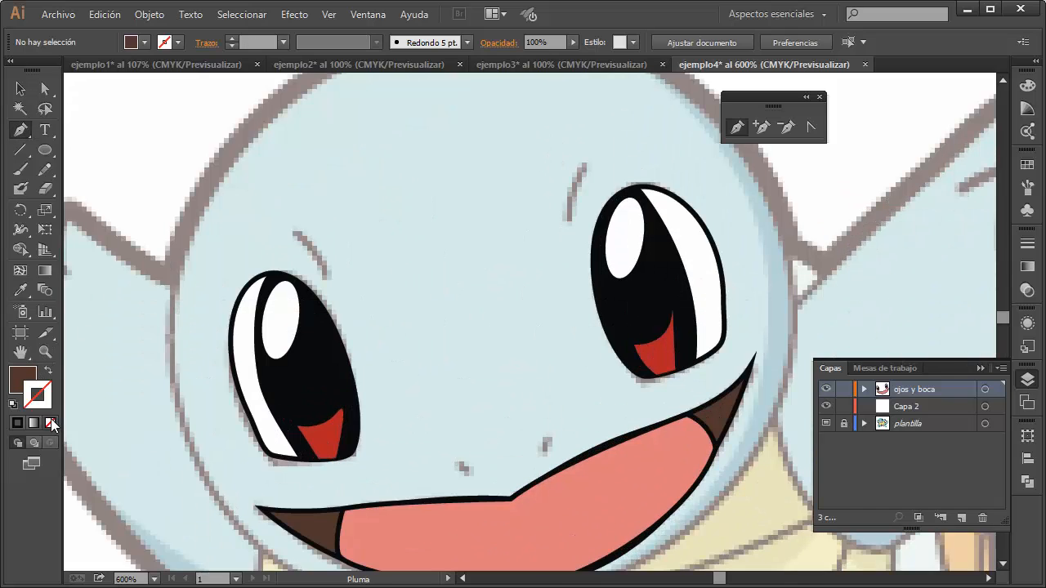
key("ctrl+z")
left_click(21, 375)
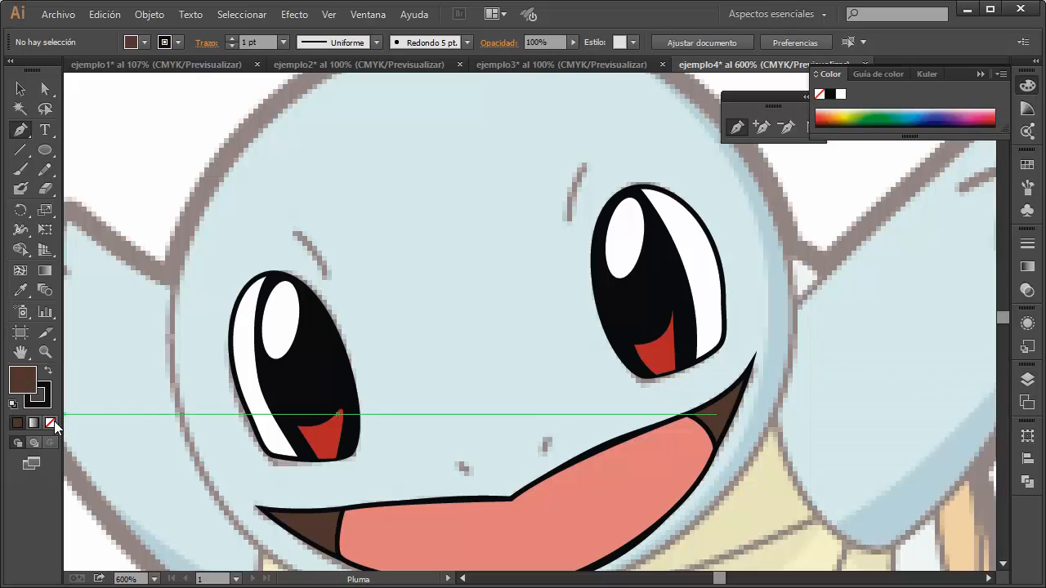
left_click(50, 422)
left_click(45, 398)
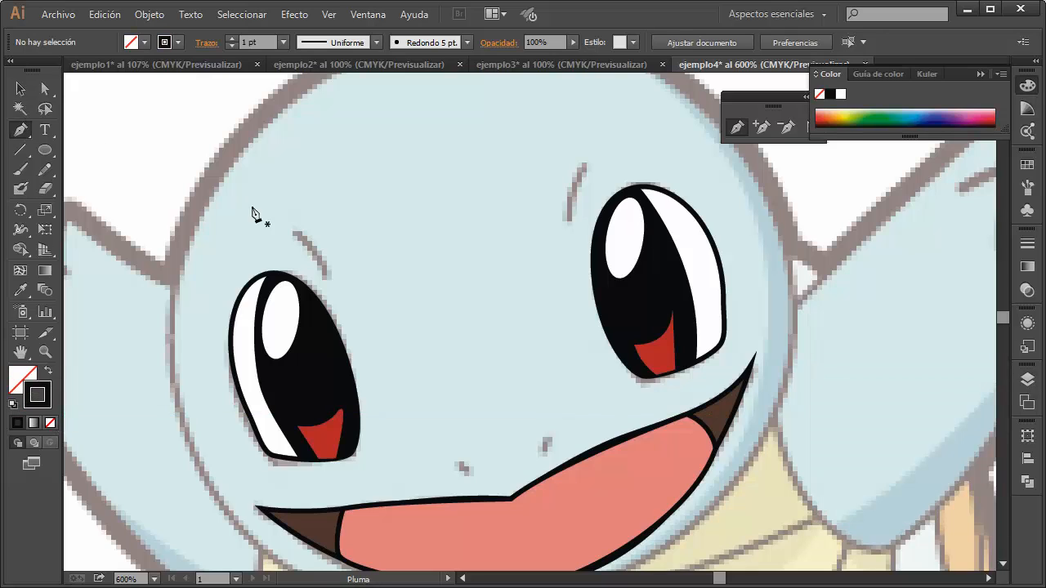
left_click(294, 233)
left_click(326, 272)
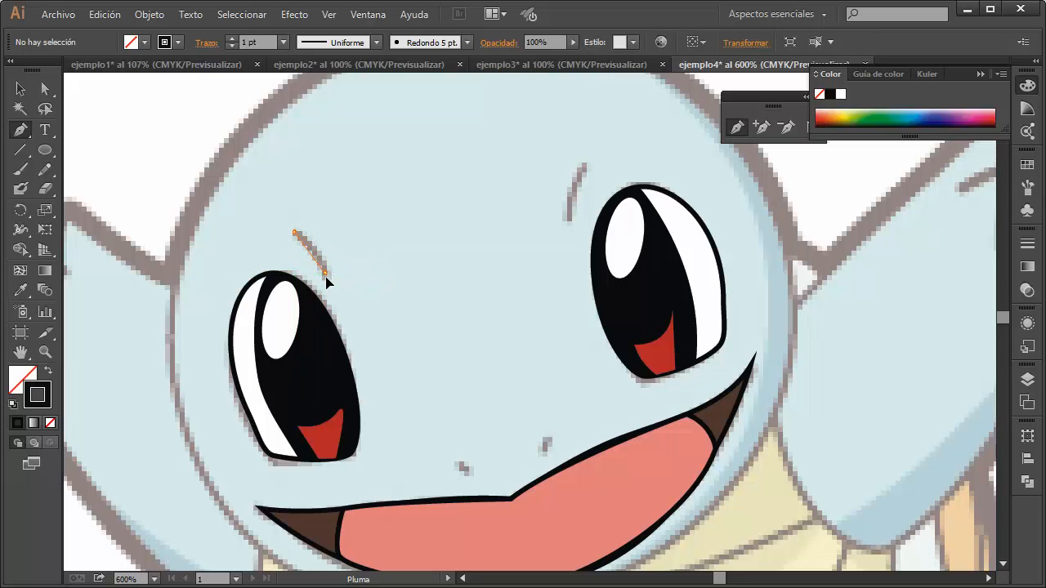
left_click_drag(328, 295, 328, 293)
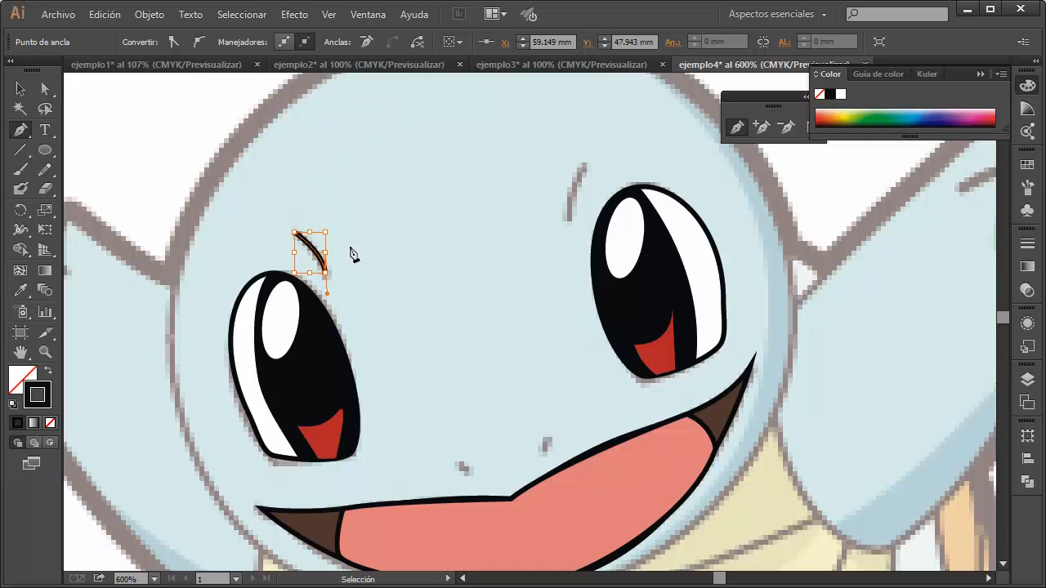
Set the stroke weight of the left brow line to 2 pt and deselect it.
left_click(21, 88)
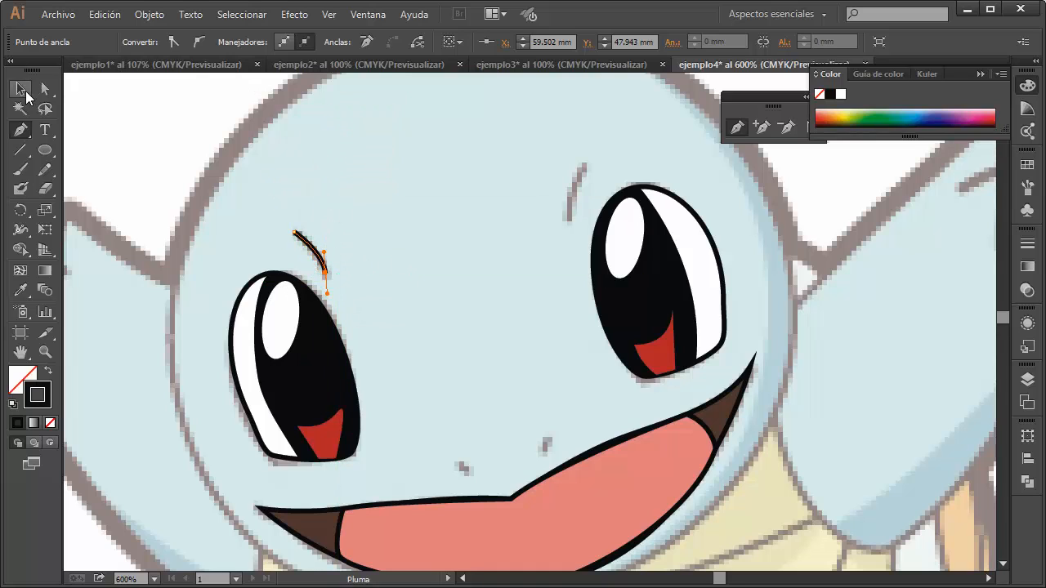
left_click(311, 249)
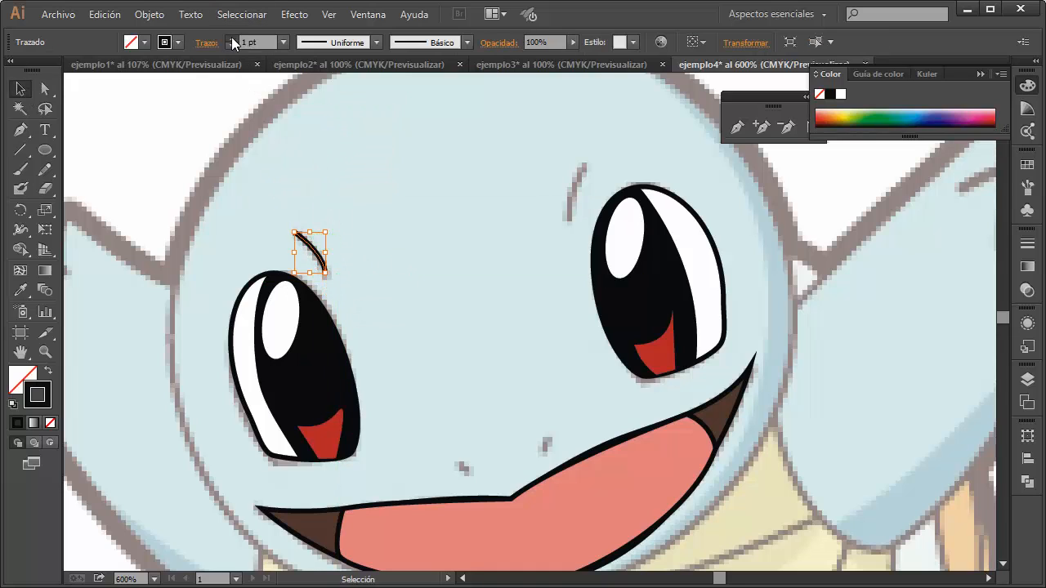
left_click(232, 38)
left_click(350, 270)
left_click(325, 263)
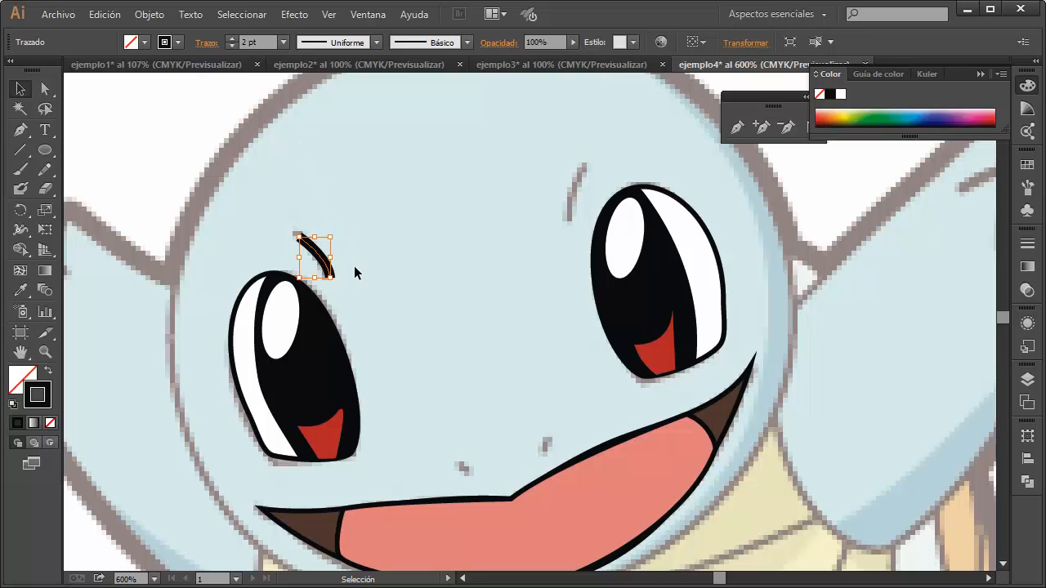
left_click(345, 270)
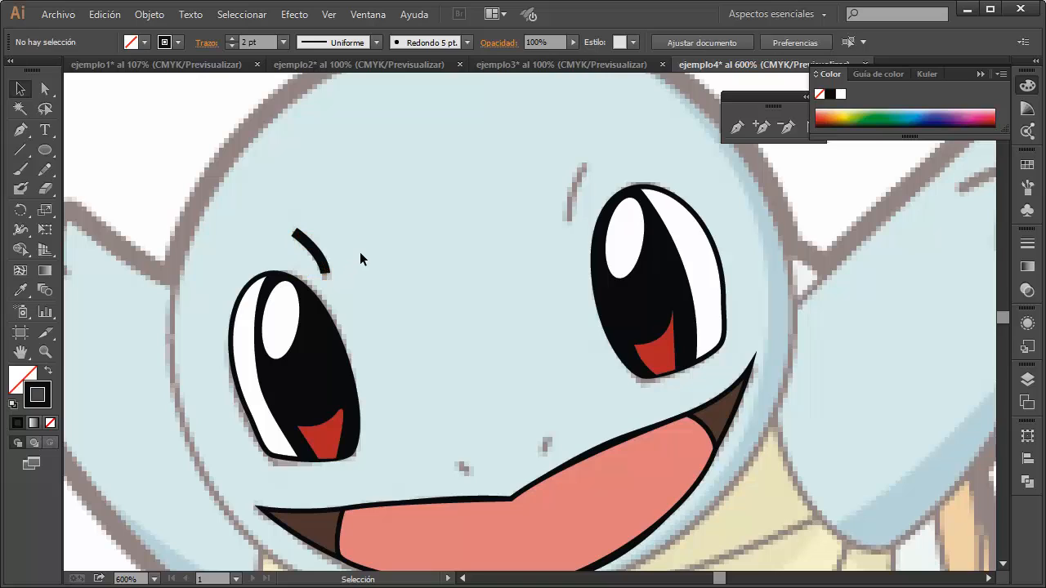
Move the lower end anchor of the left brow line slightly outward to lengthen the curve over the template mark.
left_click(317, 247)
key("a")
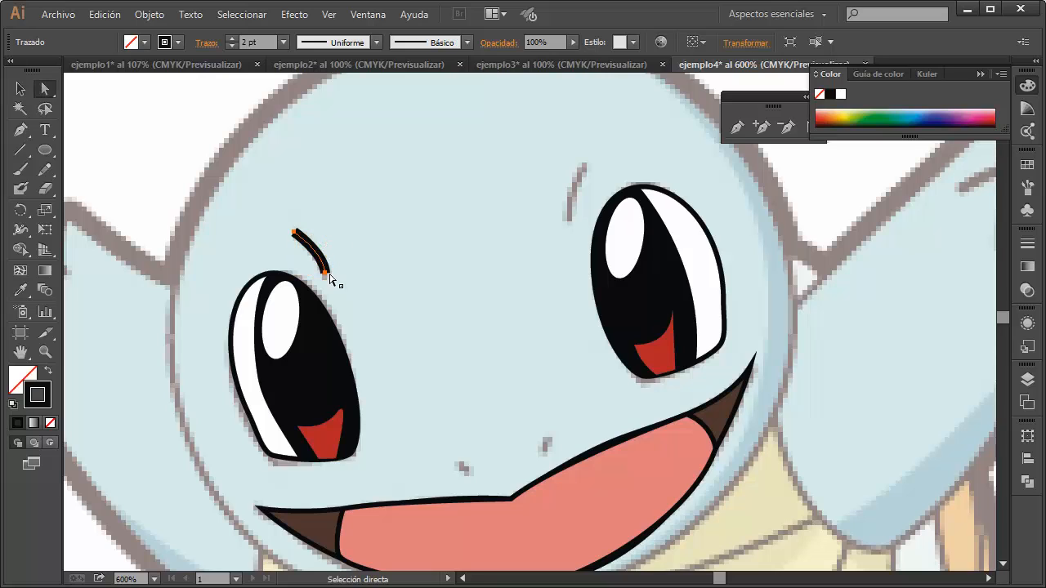
left_click_drag(330, 278, 334, 277)
left_click(354, 257)
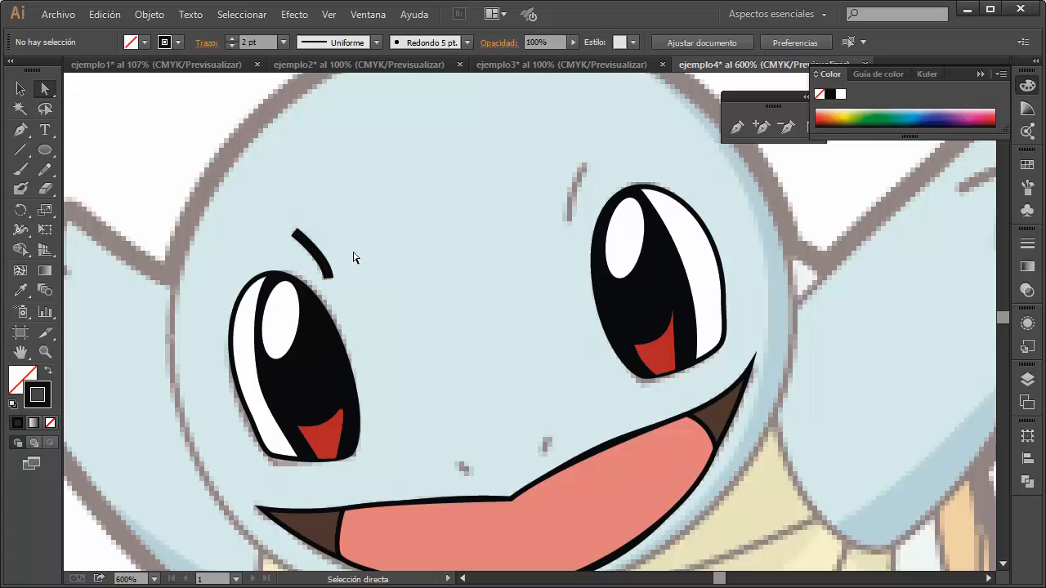
left_click(302, 227)
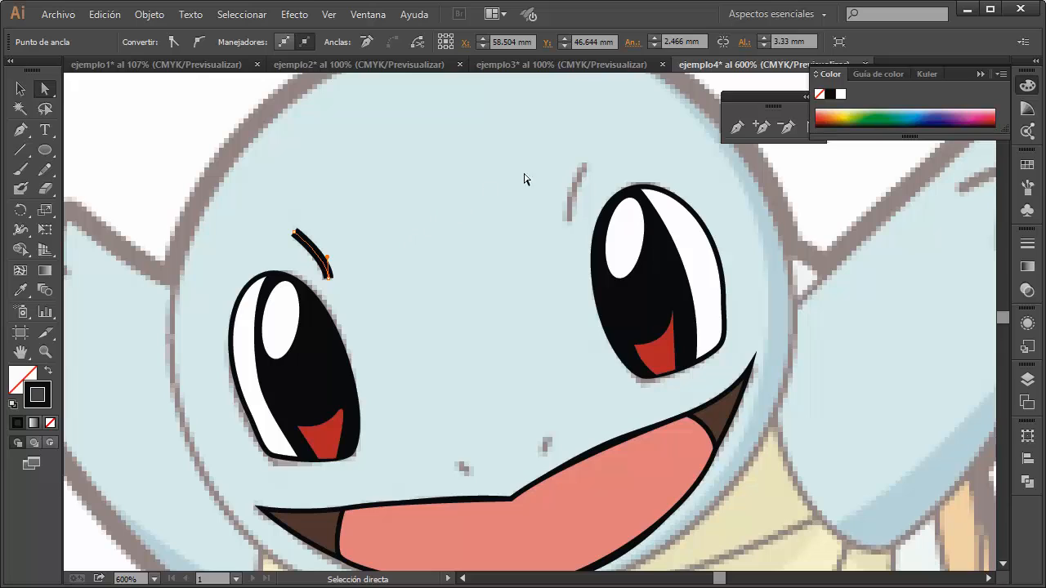
Detach the Stroke (Trazo) panel as a floating panel and expand it to show its full cap, corner and profile options.
left_click(1031, 253)
left_click(1028, 245)
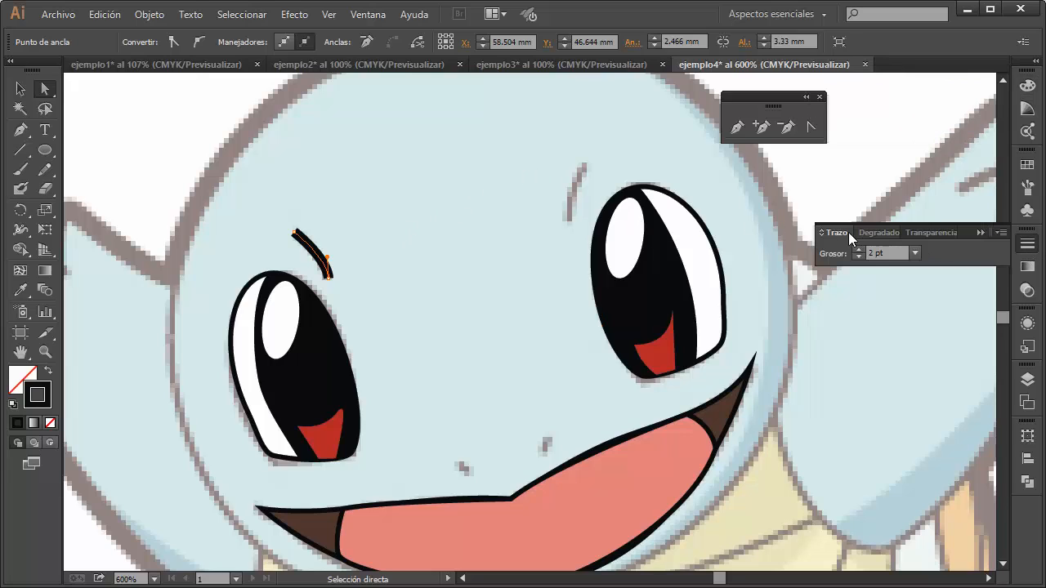
left_click(841, 277)
left_click(1027, 243)
left_click_drag(839, 232, 664, 267)
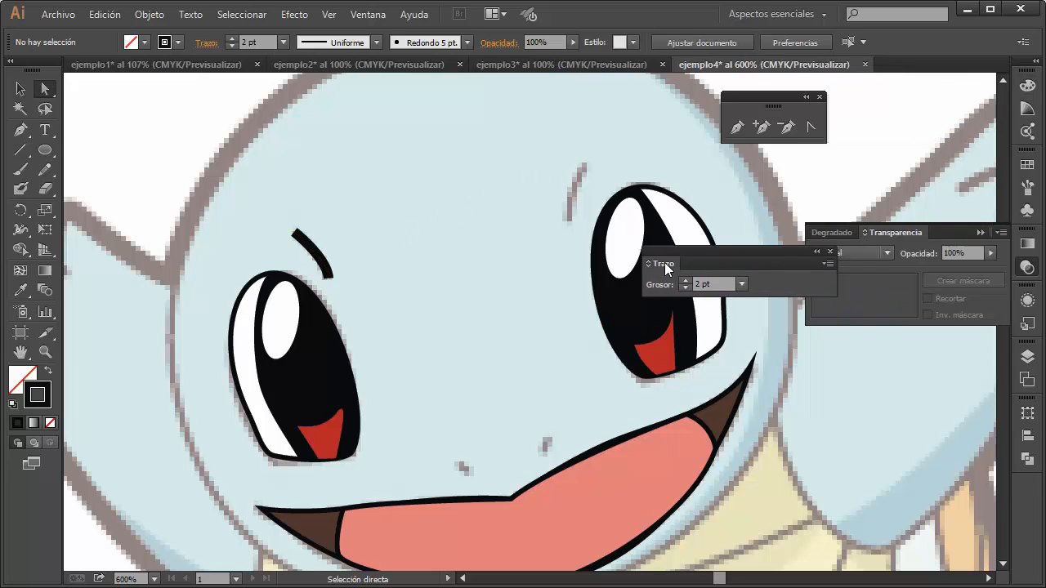
left_click(665, 263)
left_click(664, 263)
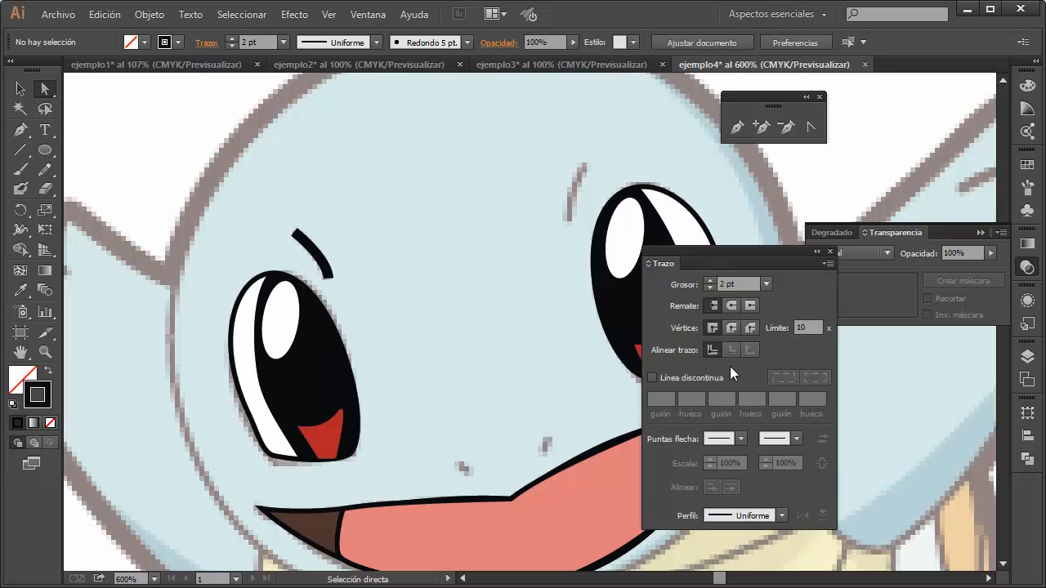
left_click(367, 15)
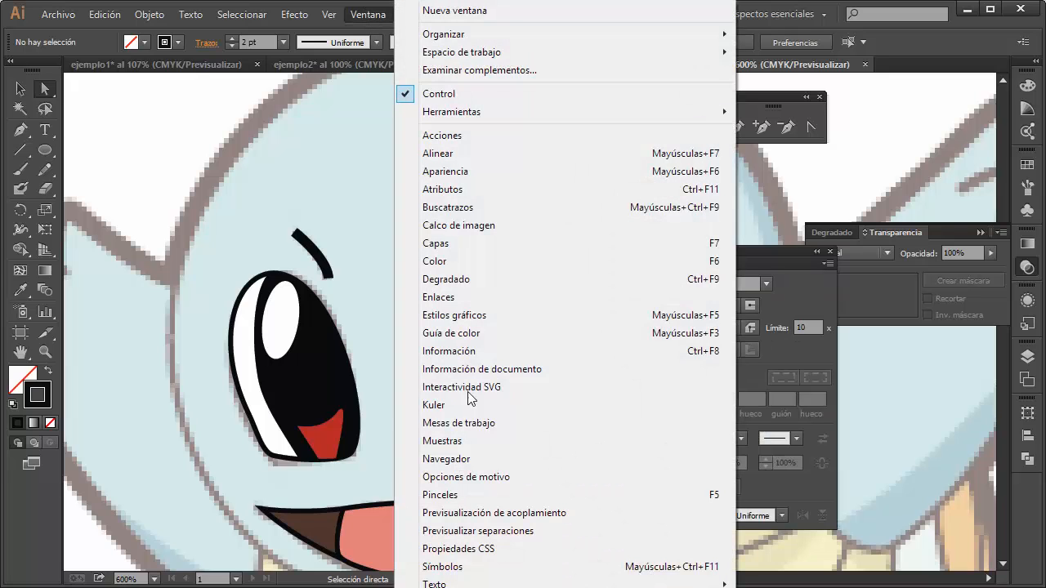
left_click(382, 15)
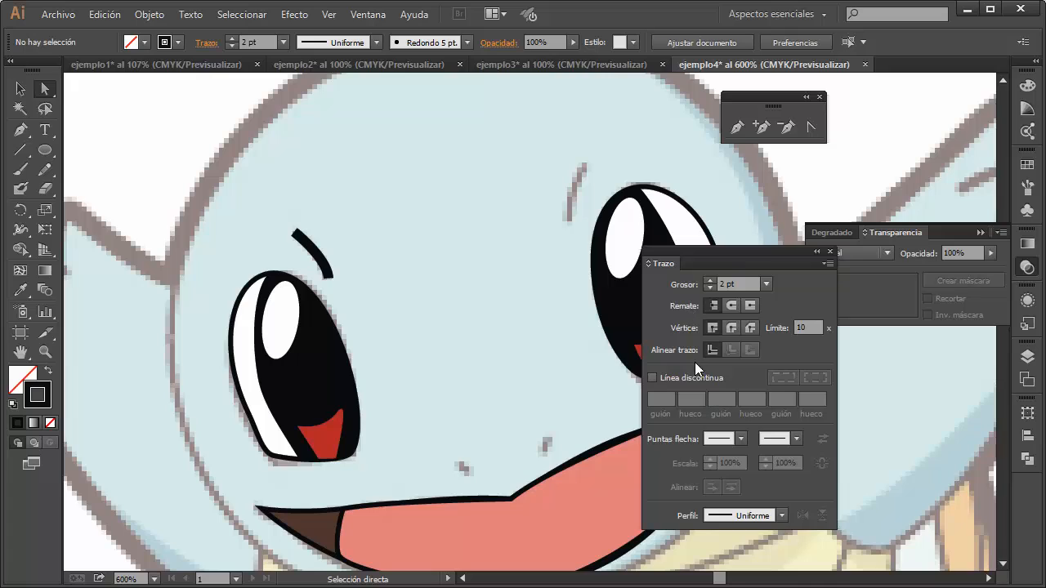
Give the left brow line round end caps and deselect it.
left_click(319, 252)
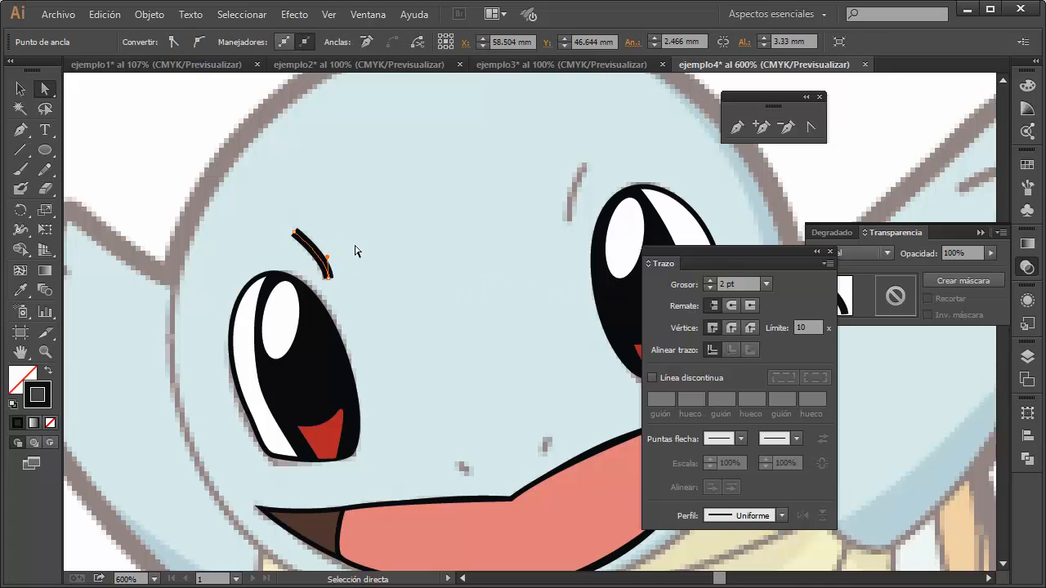
left_click(20, 88)
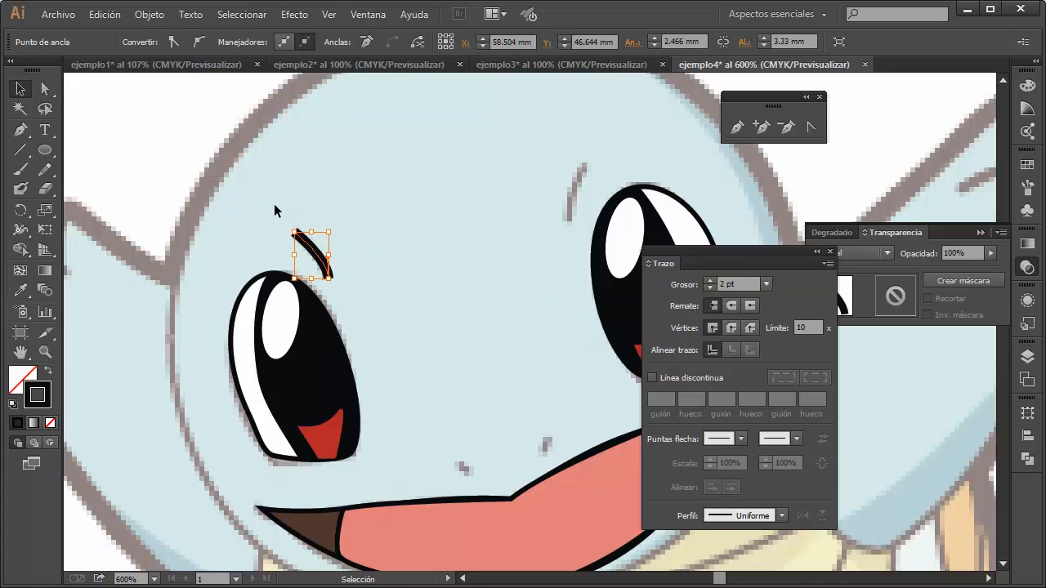
left_click(359, 330)
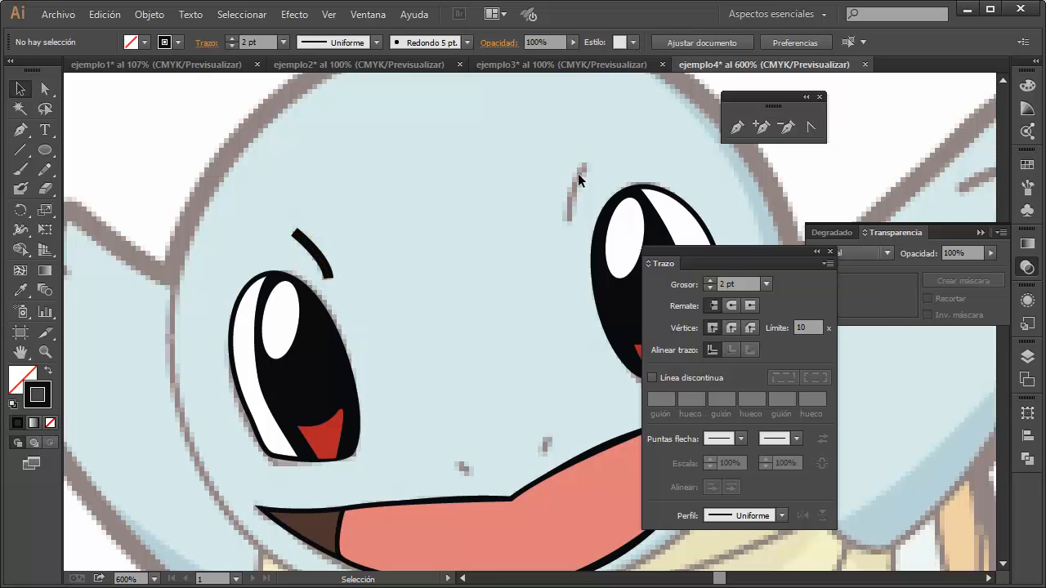
left_click(312, 248)
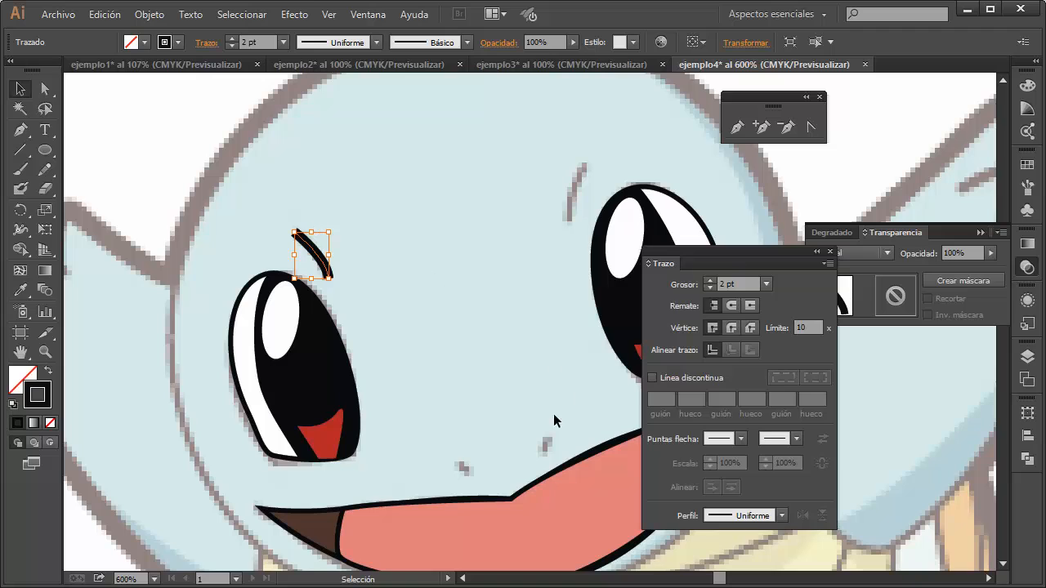
left_click(732, 305)
left_click(459, 287)
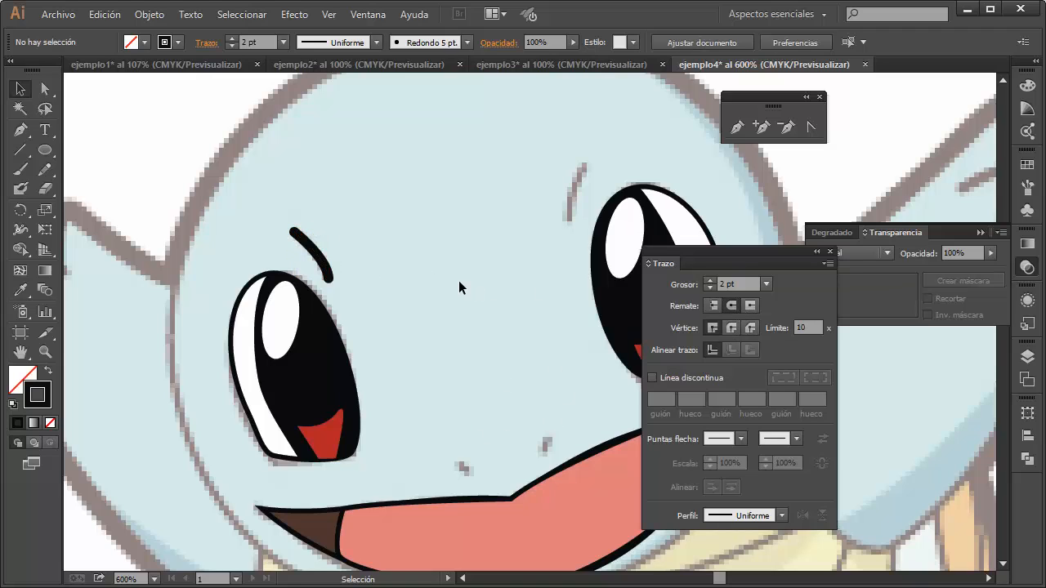
Compare butt and round caps on the left brow line at close range, ending with the round cap.
scroll(299, 244, "up", 2)
scroll(301, 241, "up", 2)
left_click(322, 240)
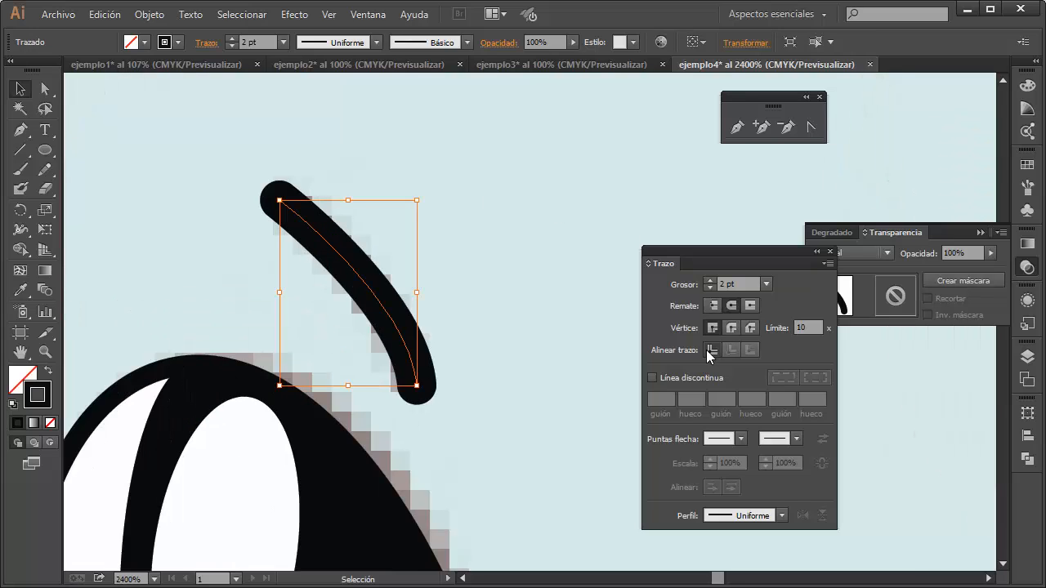
left_click(712, 306)
left_click(458, 286)
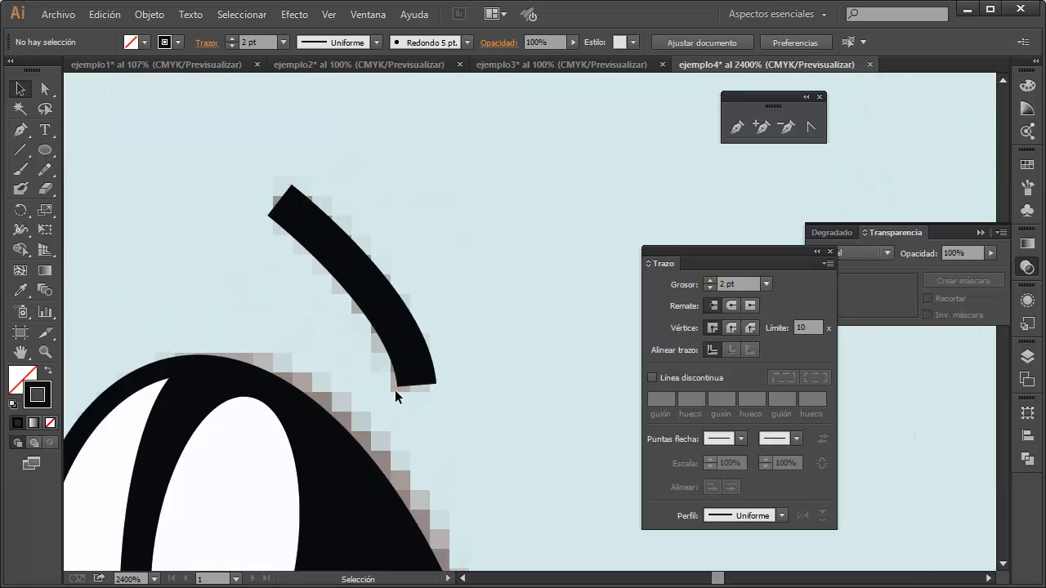
left_click(373, 289)
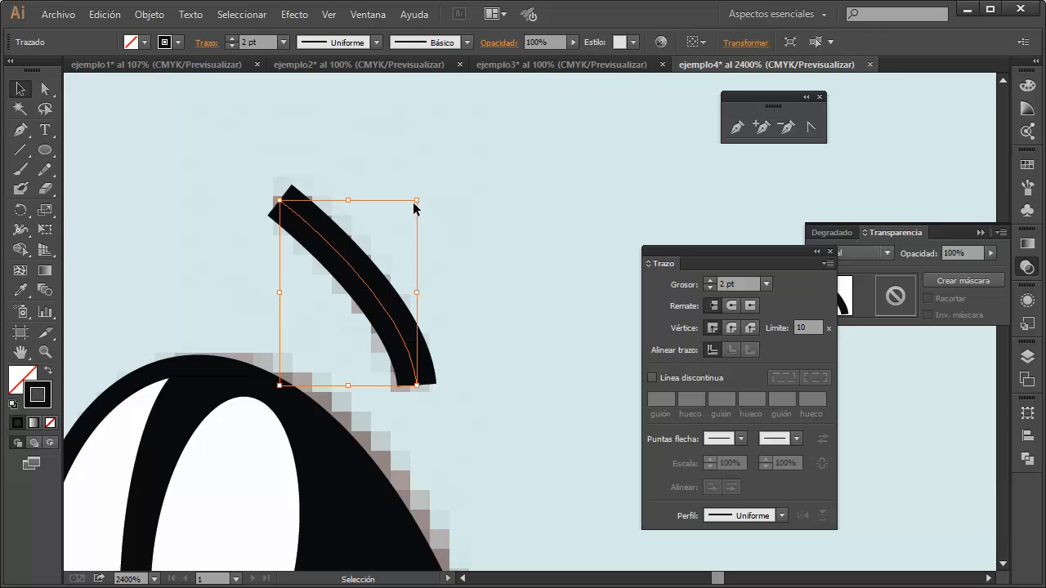
left_click(731, 305)
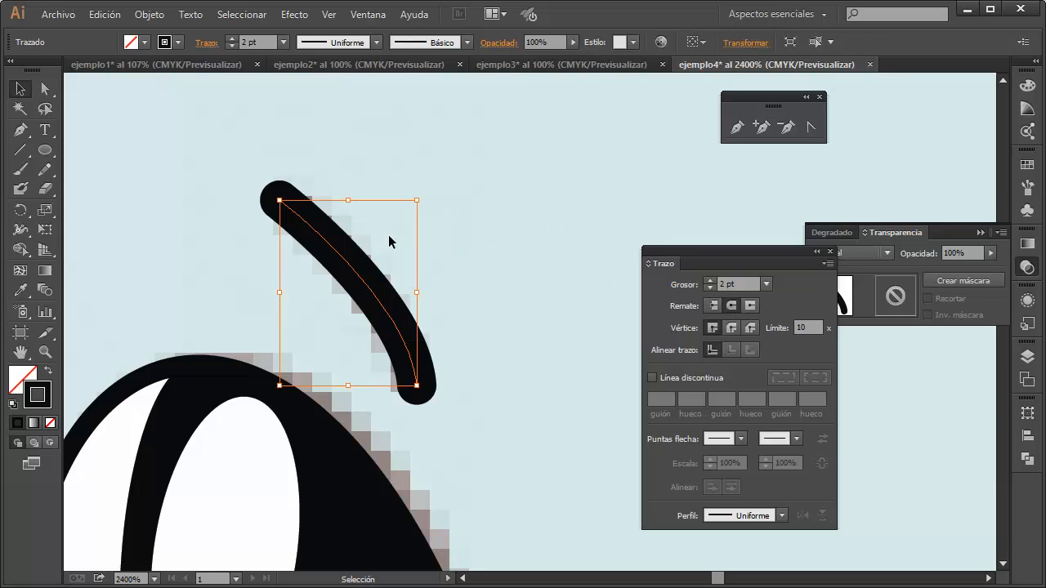
Close the floating Stroke options and deselect the left brow line.
left_click(830, 252)
left_click(367, 14)
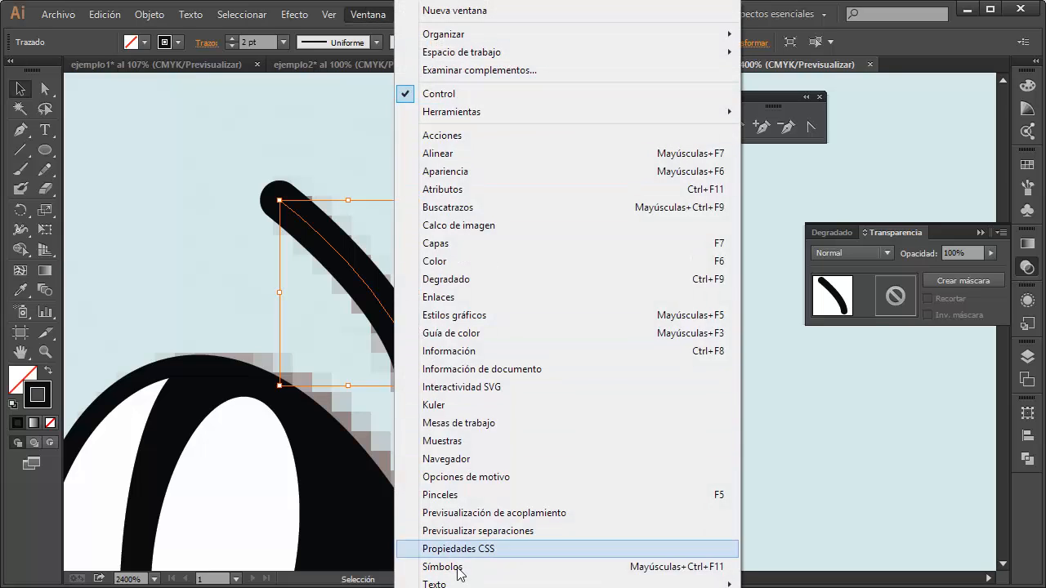
left_click(173, 162)
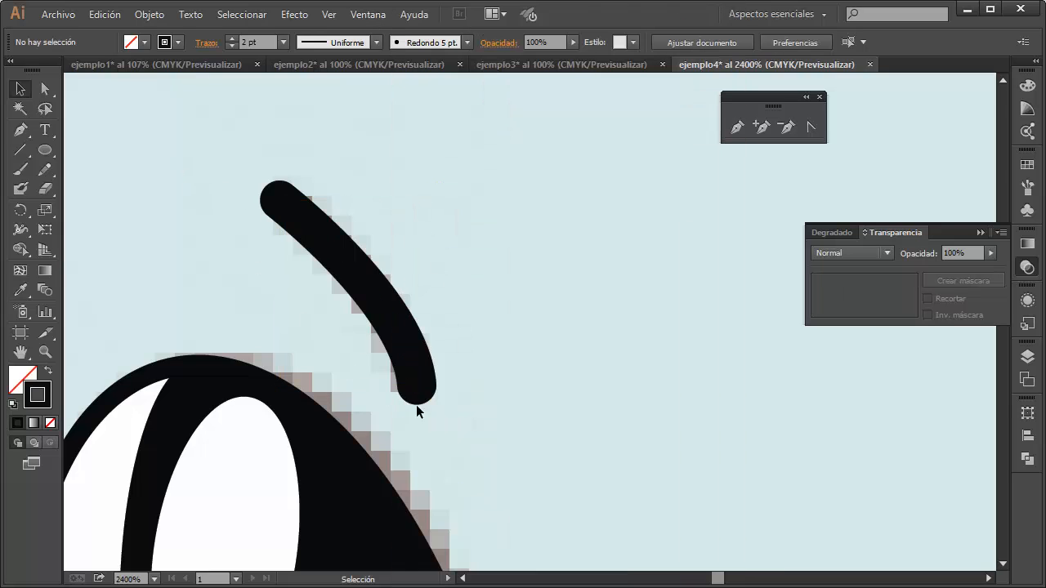
Draw a curved, round-capped 2 pt brow line over the template mark above the right eye with the Pen tool.
key("ctrl+minus")
key("ctrl+minus")
key("ctrl+minus")
key("ctrl+minus")
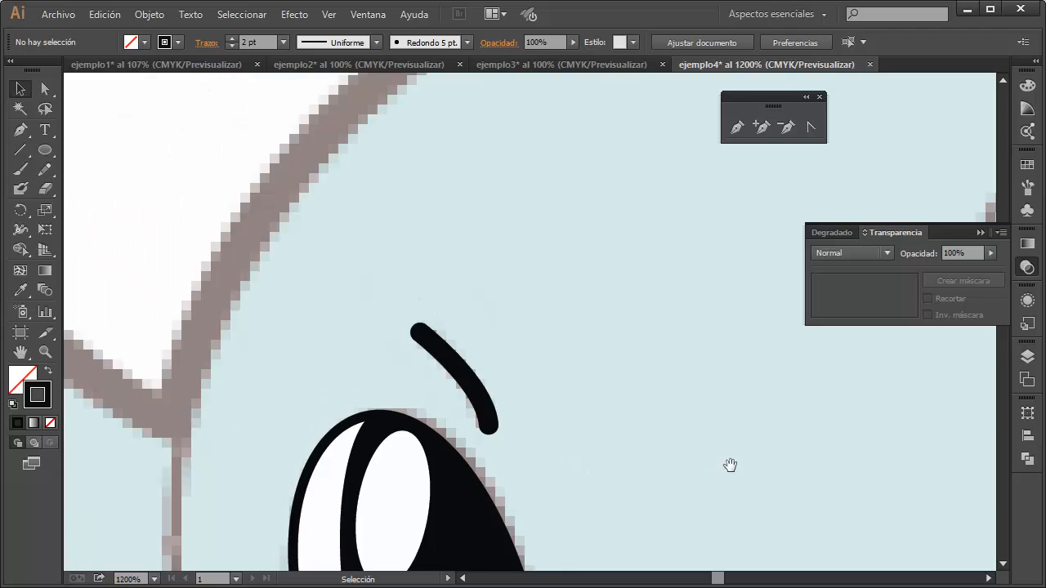
scroll(584, 446, "right", 4)
scroll(548, 368, "up", 2)
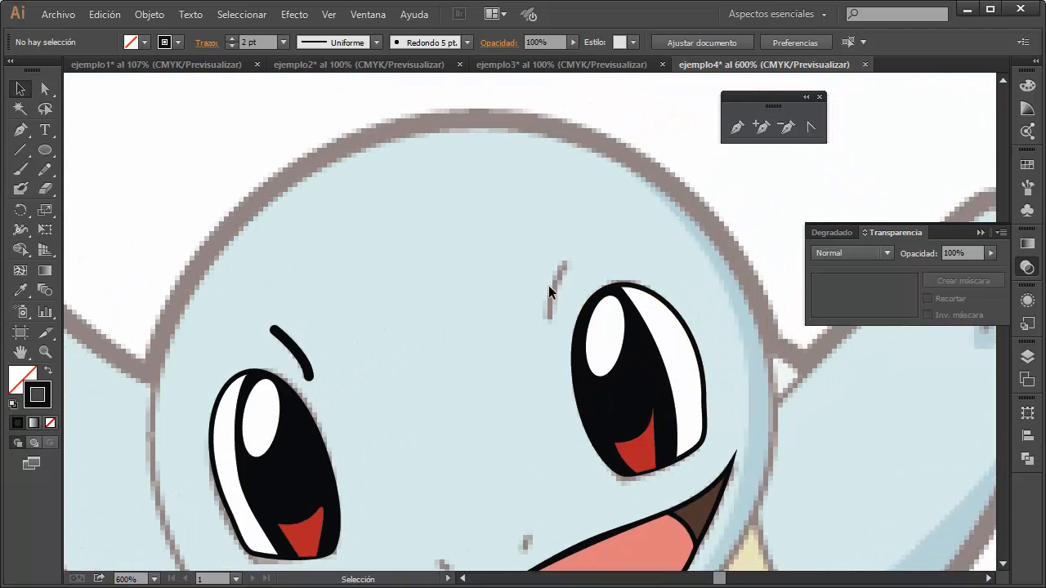
left_click(21, 129)
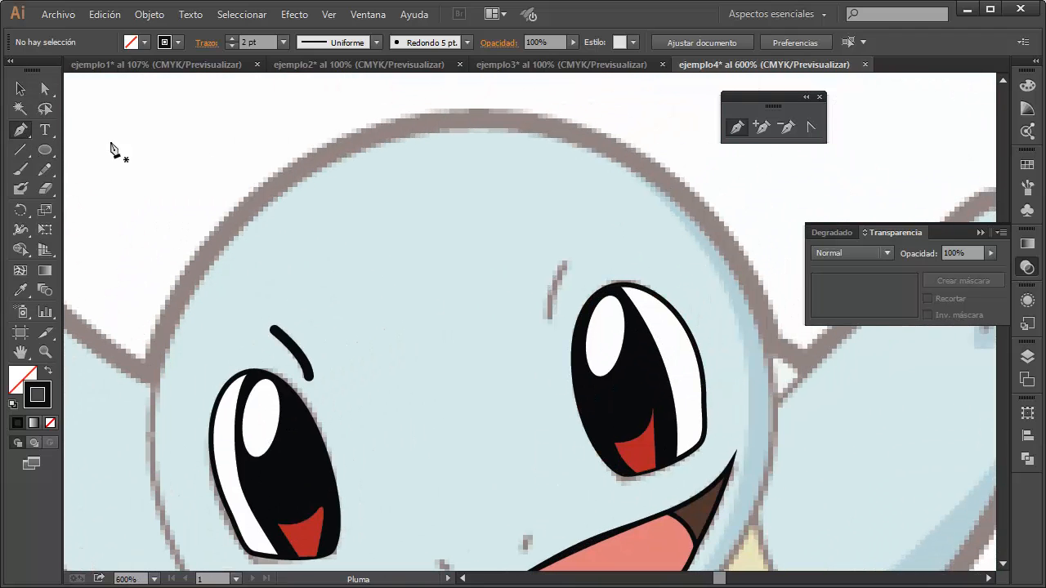
left_click(549, 319)
left_click_drag(564, 263, 581, 241)
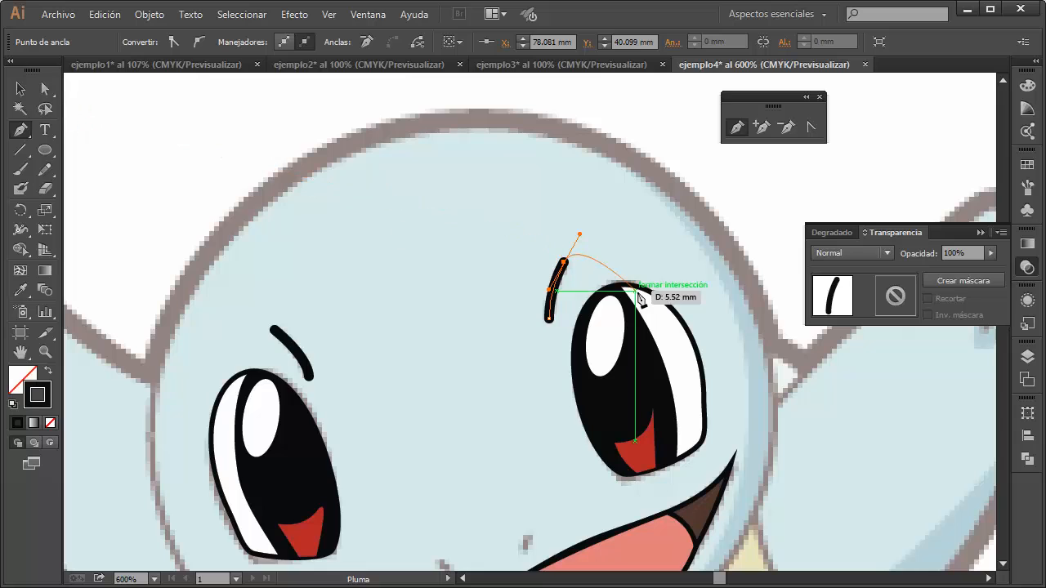
left_click(20, 88)
left_click(537, 441)
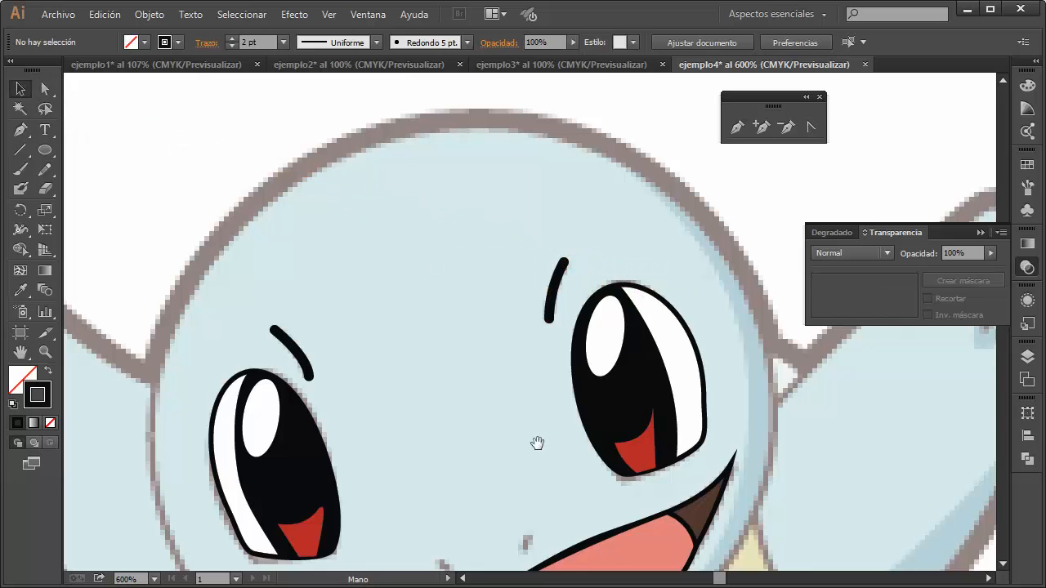
Draw a short curved line over the right nostril mark above the mouth with the Pen tool and end the path.
left_click_drag(537, 441, 514, 282)
left_click_drag(509, 343, 509, 322)
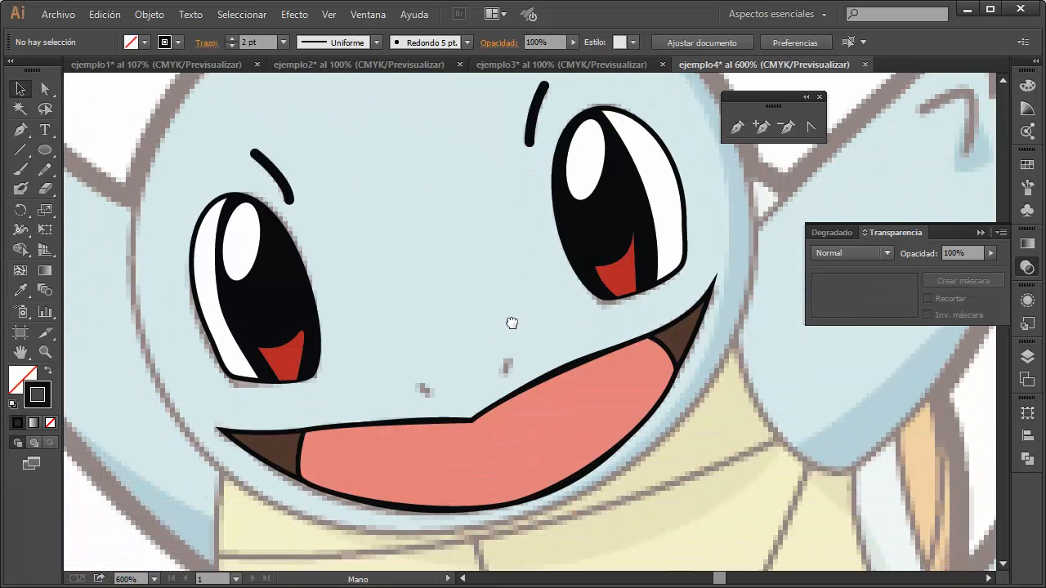
left_click(27, 136)
left_click_drag(432, 414, 432, 367)
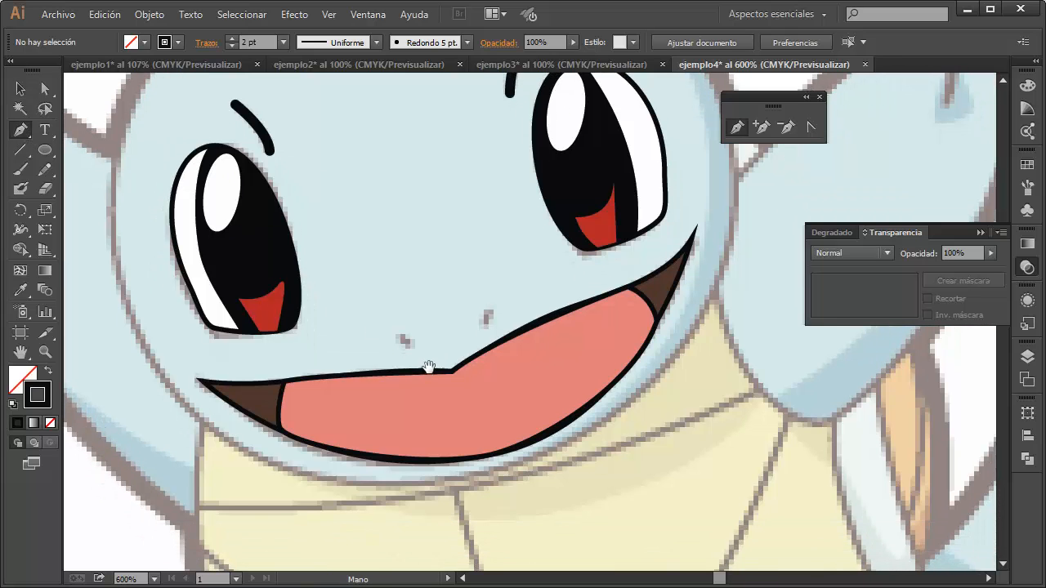
scroll(479, 350, "up", 2)
left_click(468, 311)
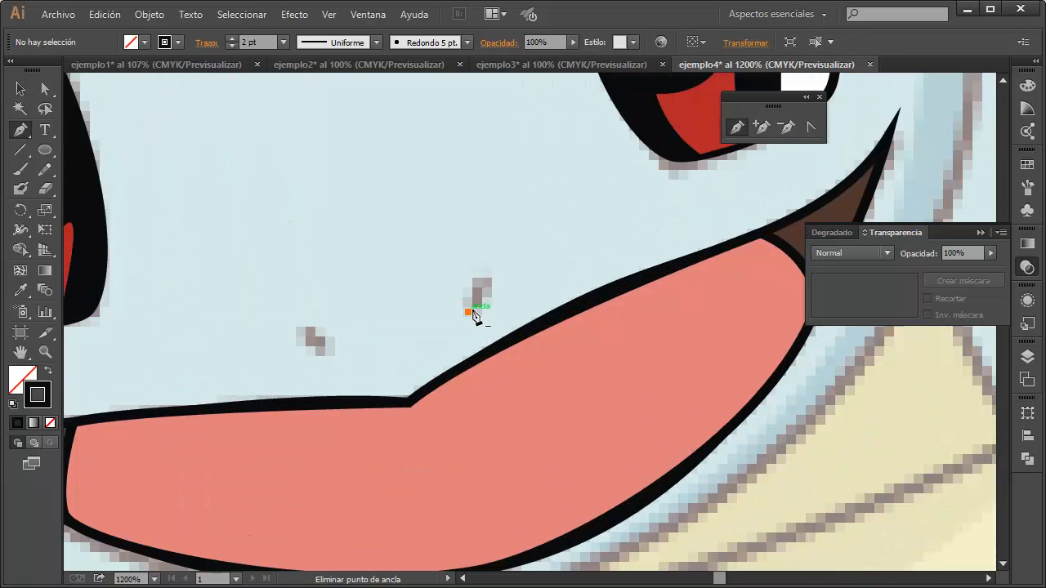
left_click_drag(480, 284, 493, 274)
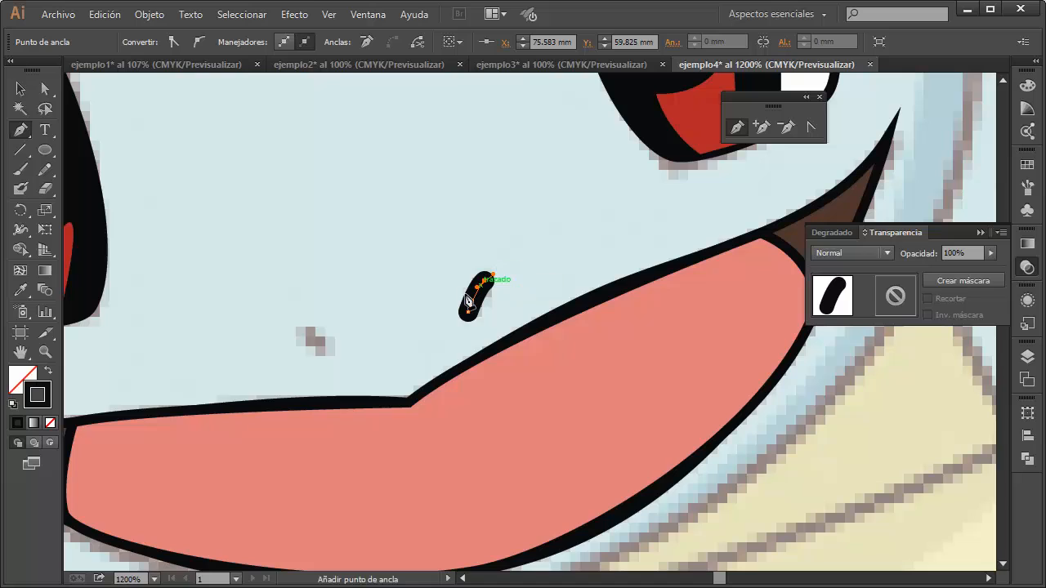
key("Escape")
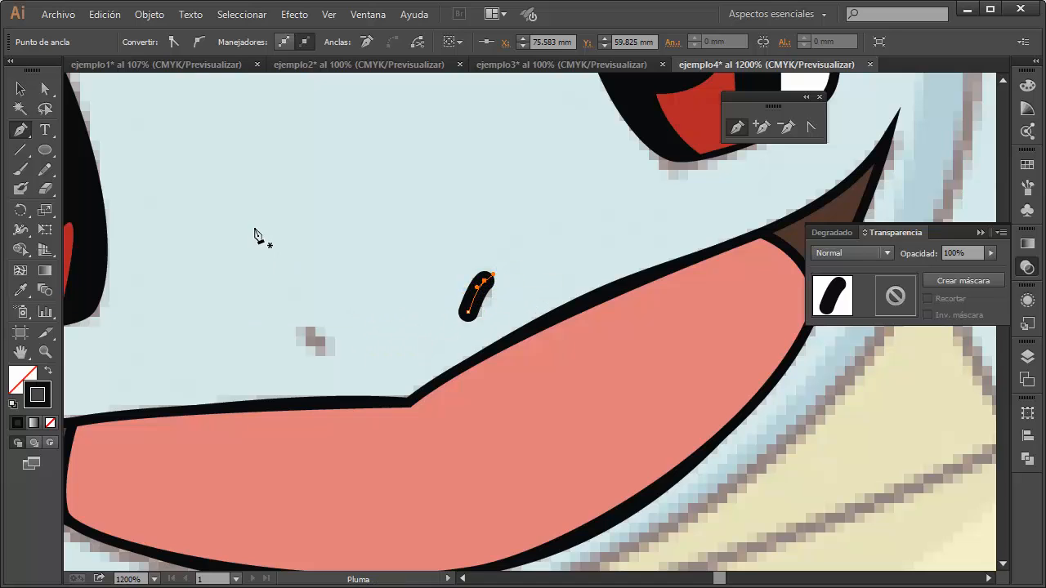
Draw a short curved line over the left nostril mark with the Pen tool.
left_click(302, 328)
left_click(319, 333)
left_click(325, 352)
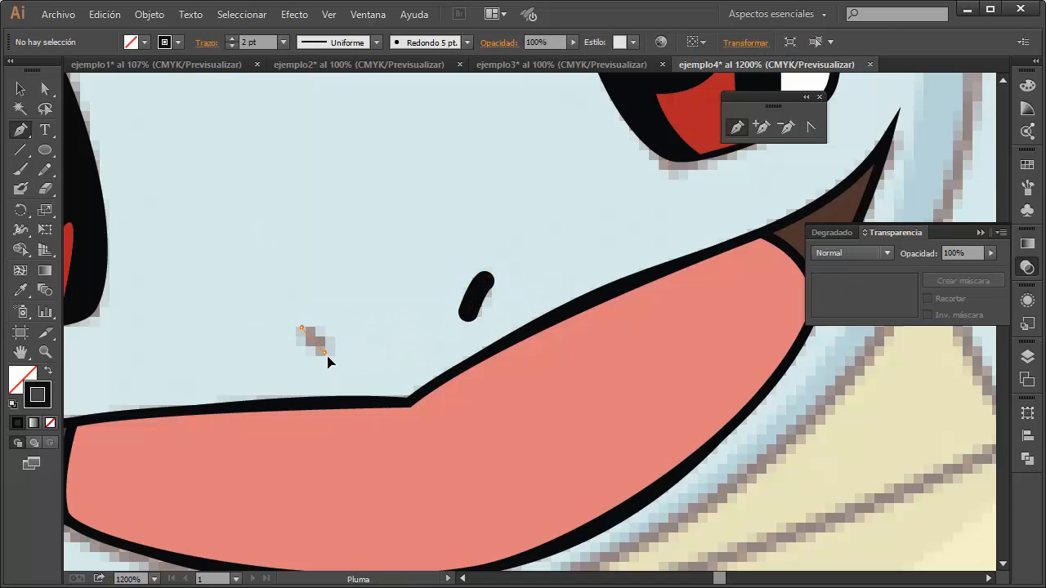
left_click(331, 372)
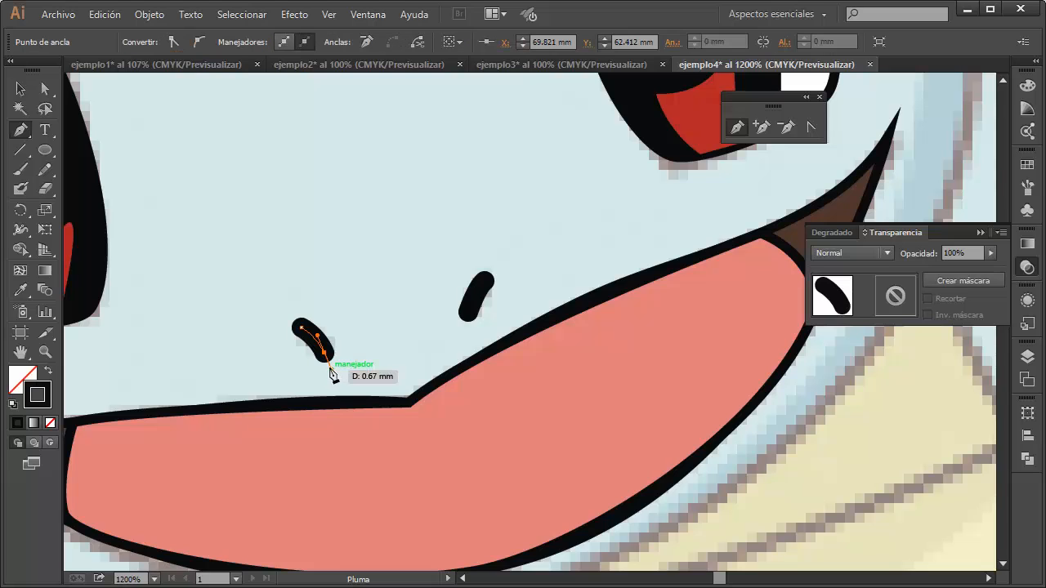
Select both nostril lines together, set their stroke weight to 1.5 pt and deselect them.
key("ctrl")
left_click(311, 333, "ctrl")
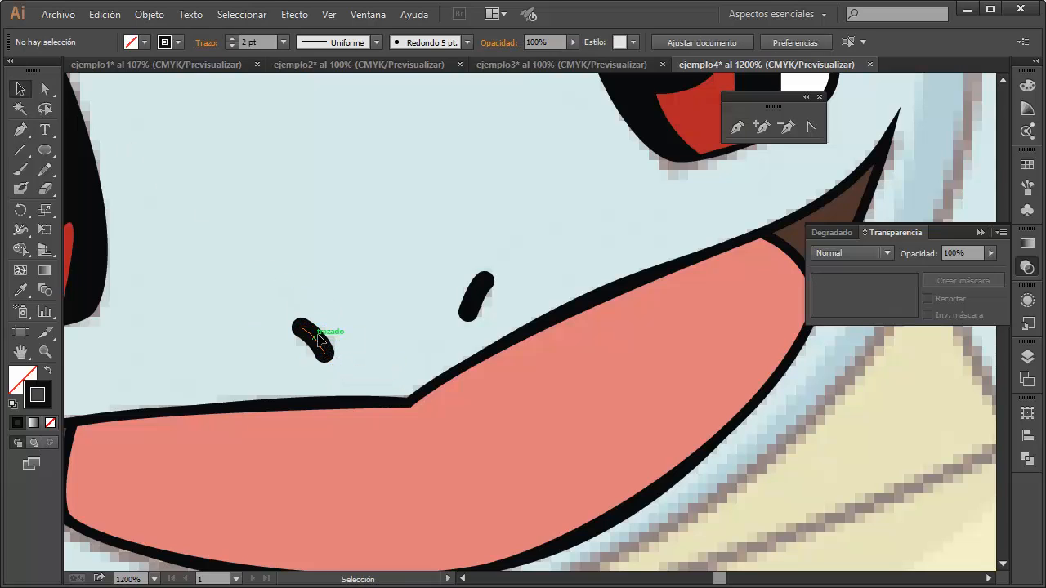
left_click(480, 296, "shift")
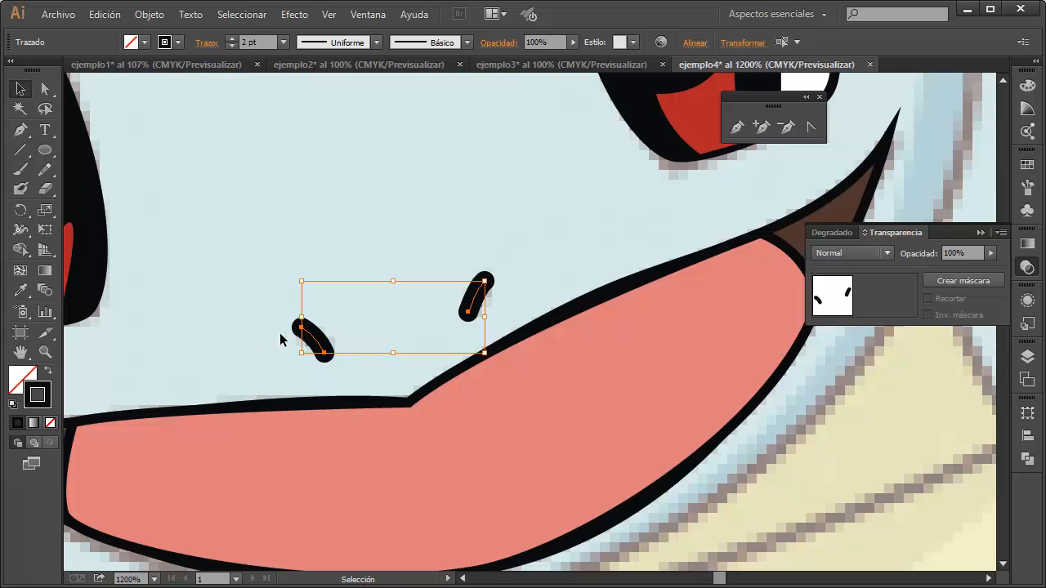
left_click(233, 46)
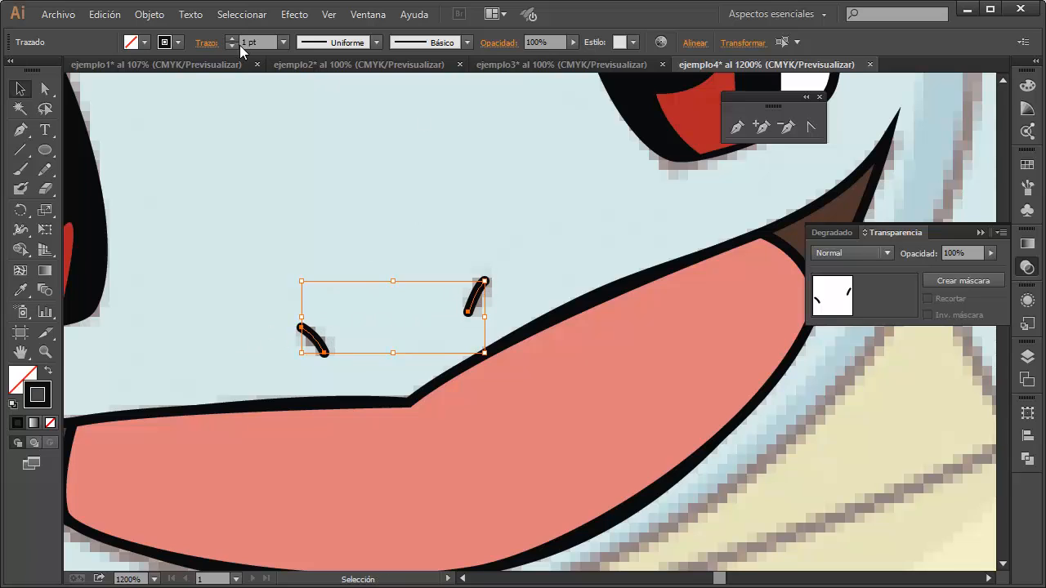
left_click(283, 42)
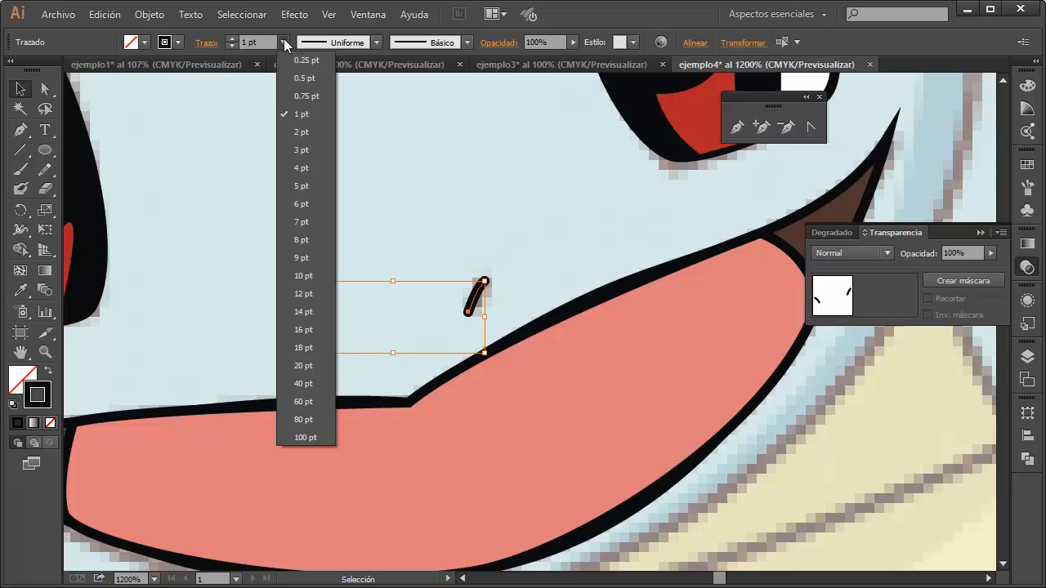
left_click(283, 43)
left_click(234, 44)
type("1")
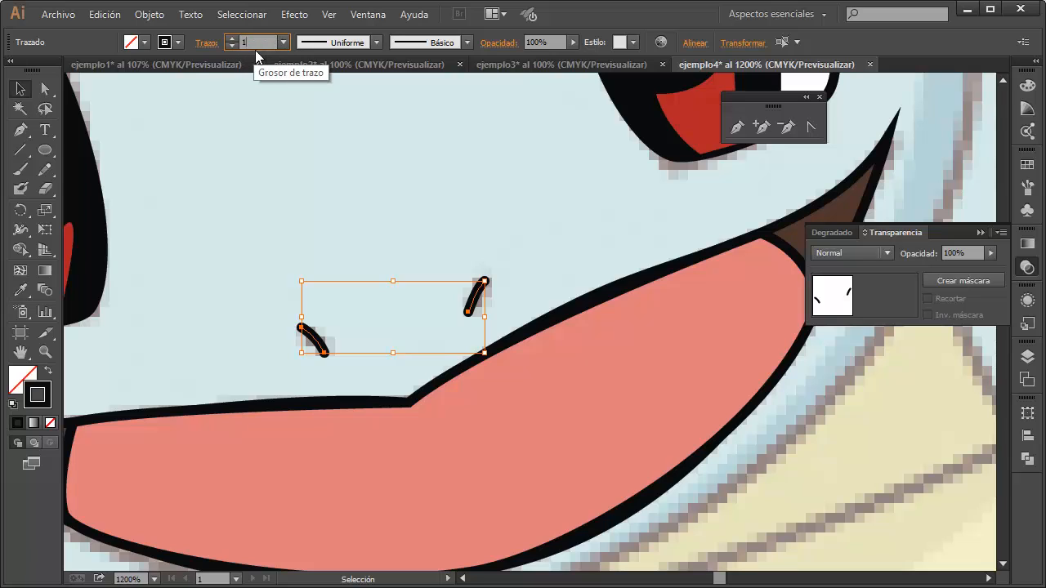
type(".5")
key("Return")
left_click(342, 271)
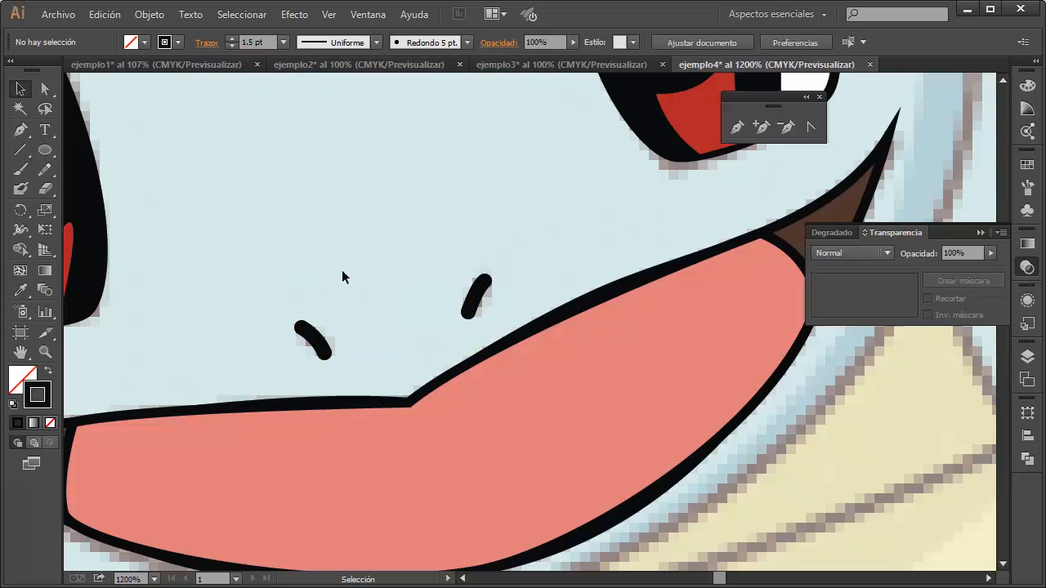
Select both nostril lines together, reduce their stroke weight to 1.25 pt and deselect them.
left_click(269, 45)
type("1.2")
left_click(317, 341)
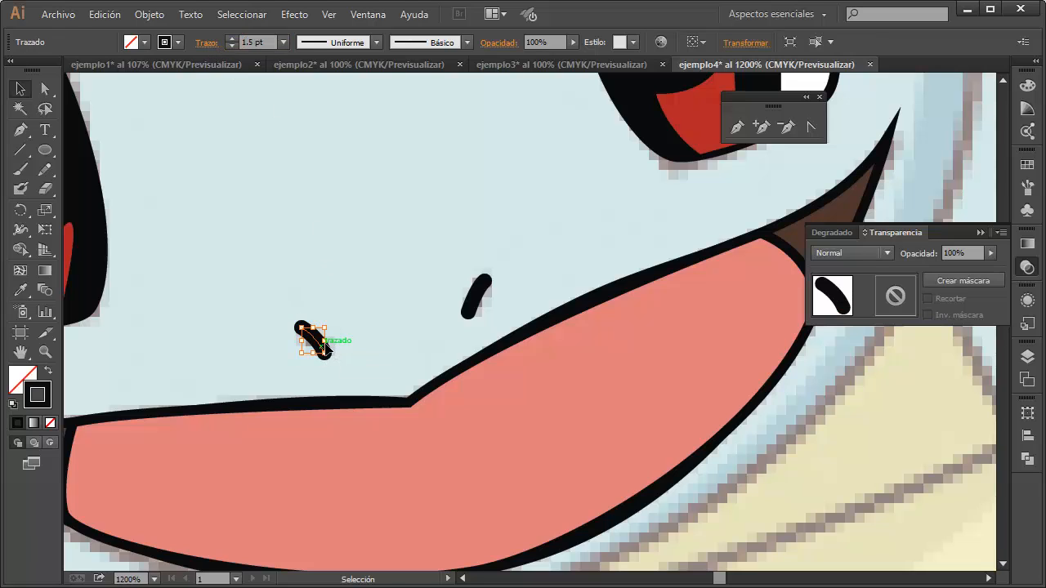
left_click(476, 294, "shift")
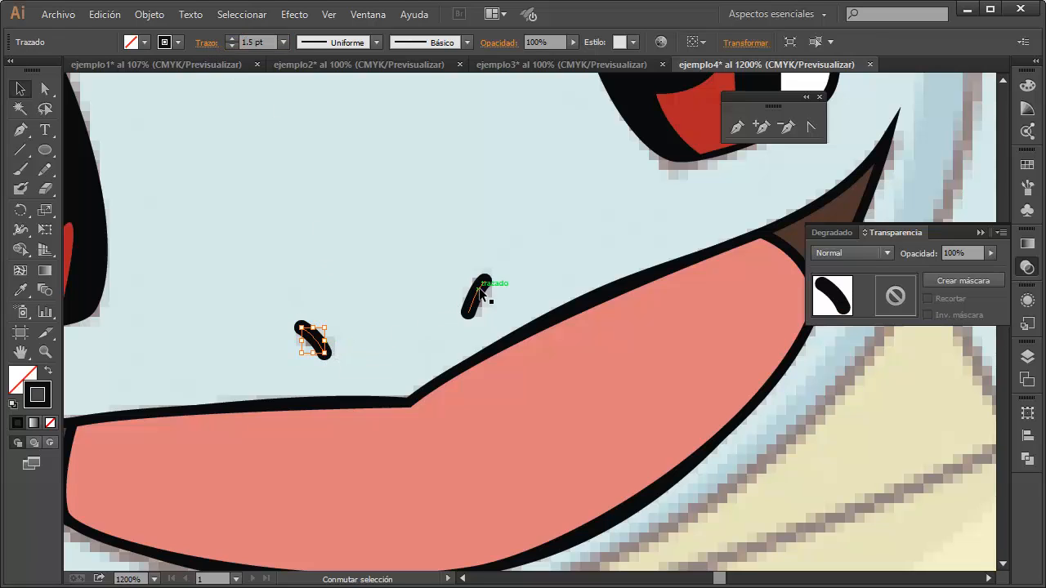
left_click(231, 46)
left_click(360, 302)
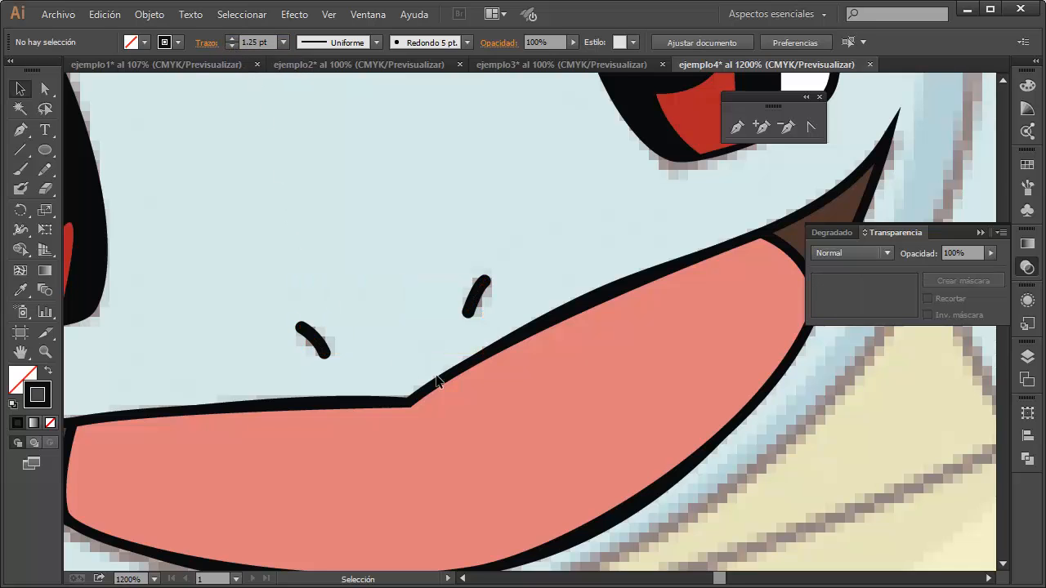
Show the layer list and toggle the "ojos y boca" layer's visibility to compare the traced face with the template.
scroll(500, 454, "down", 1)
scroll(508, 452, "down", 2)
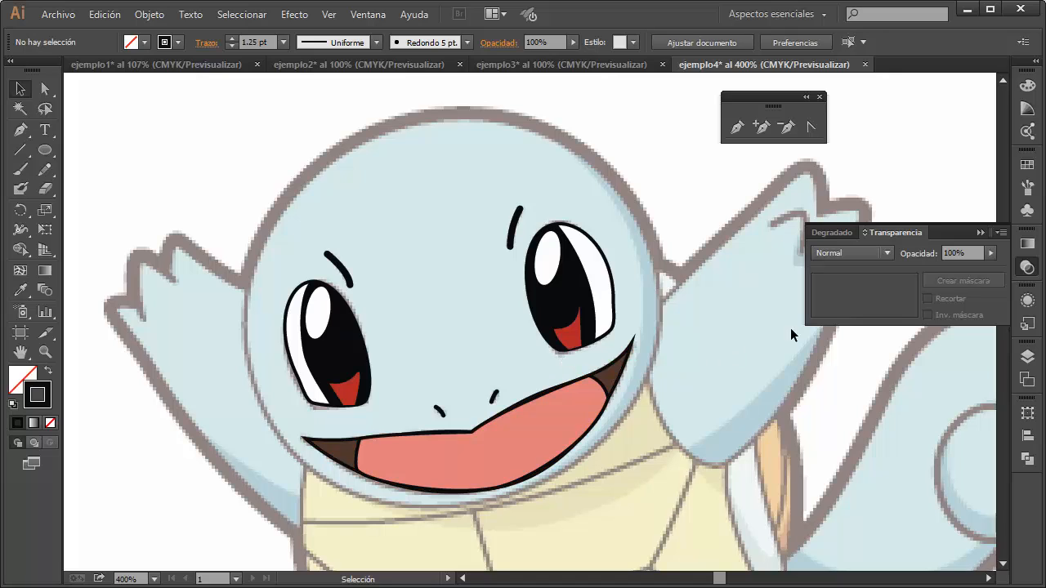
left_click(1027, 356)
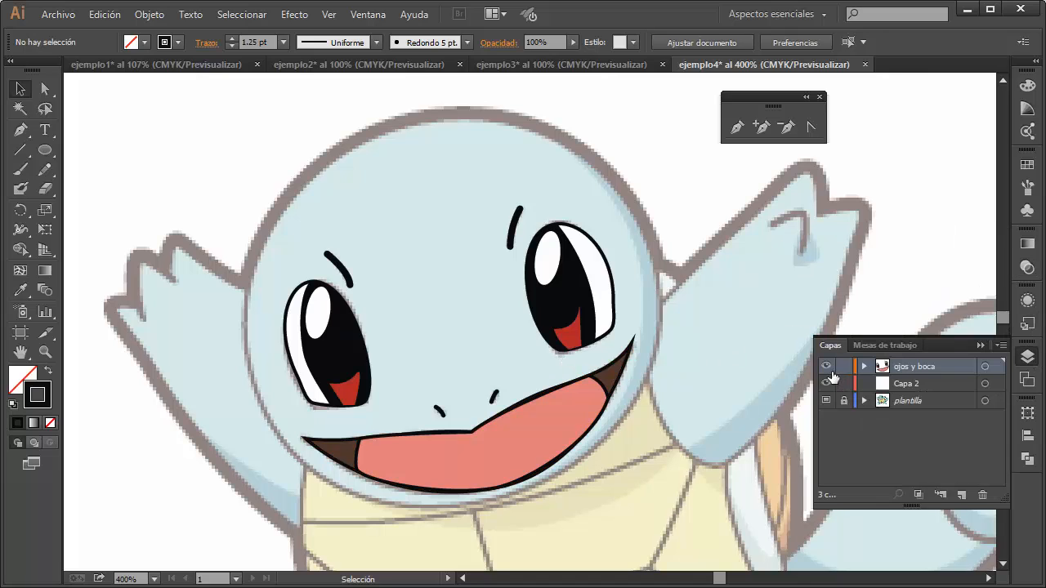
left_click(830, 369)
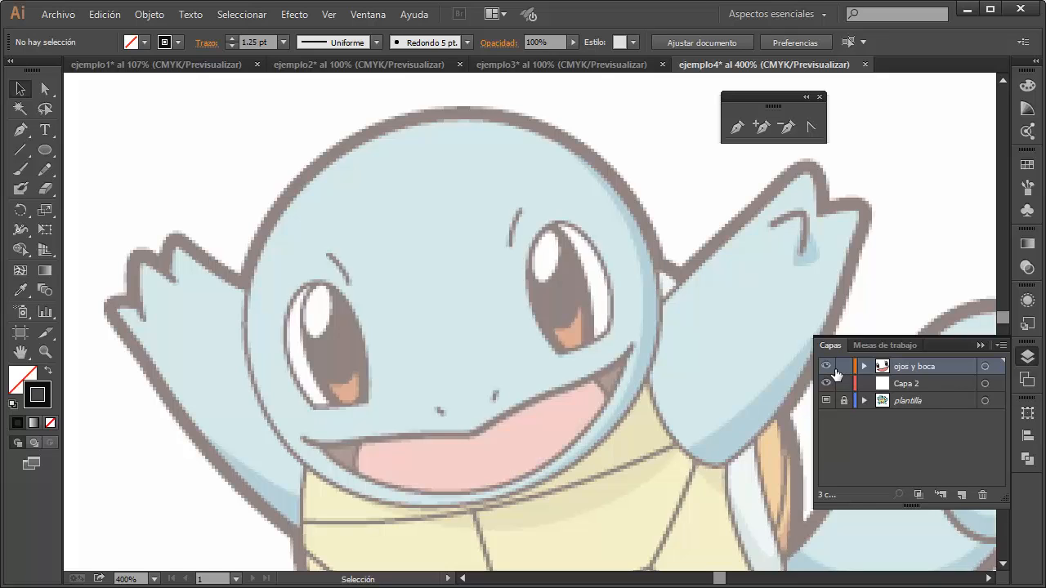
left_click(831, 367)
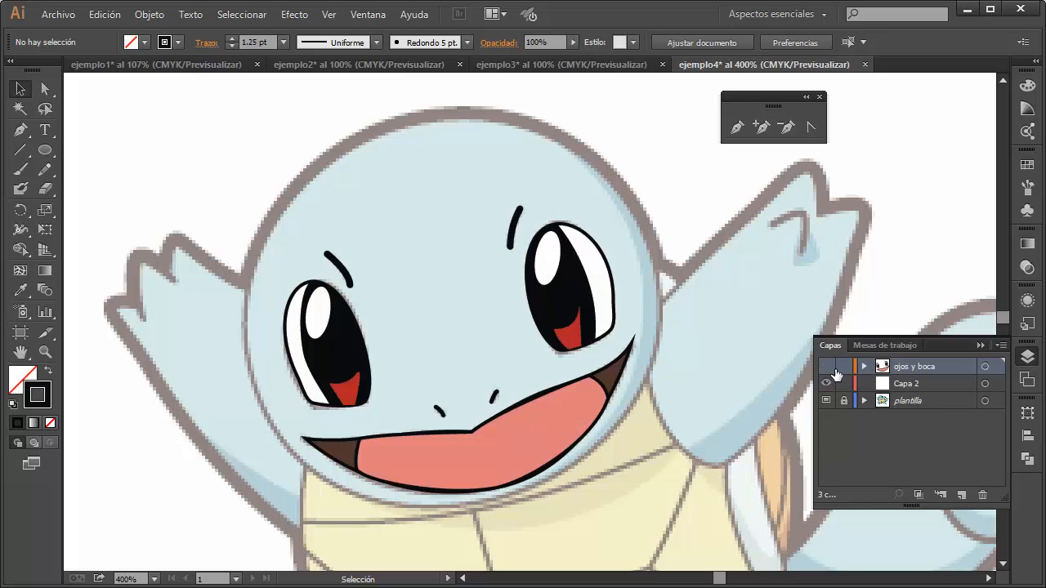
Select both brow lines together, set their stroke weight to 1.5 pt and deselect them.
left_click(338, 269)
left_click(512, 227, "shift")
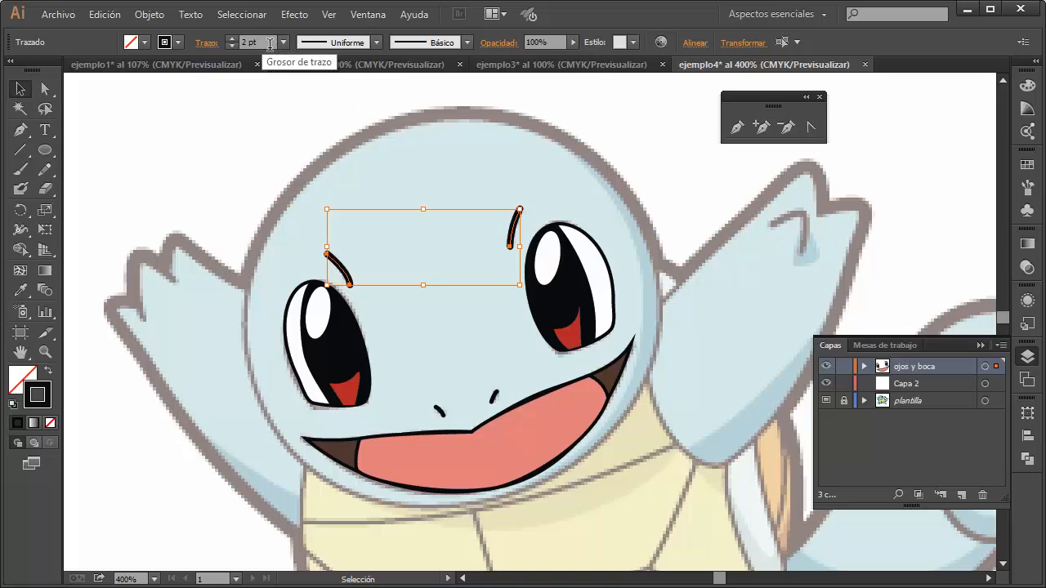
double_click(245, 41)
type("1.5")
key("Return")
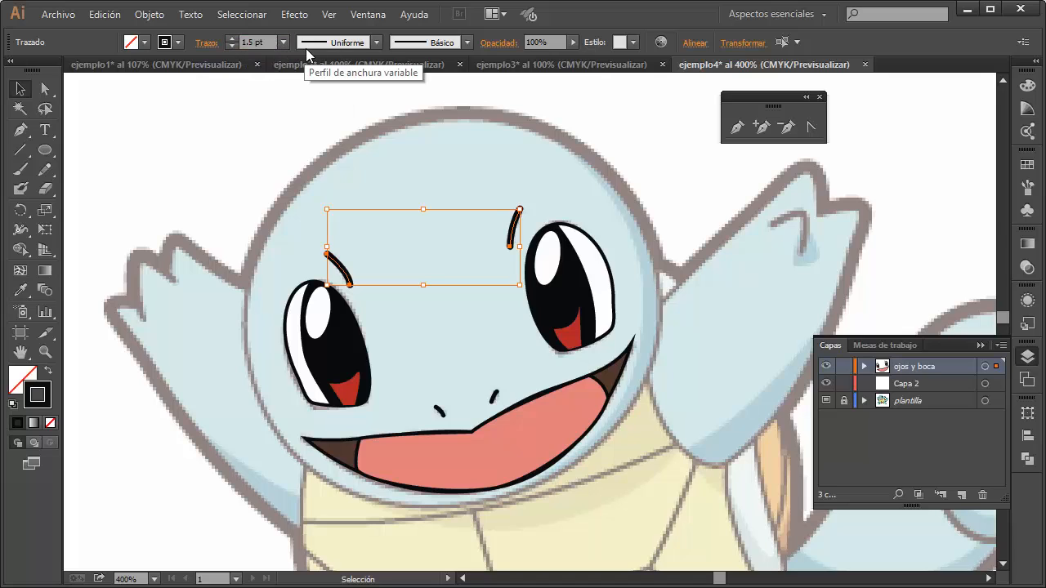
left_click(628, 221)
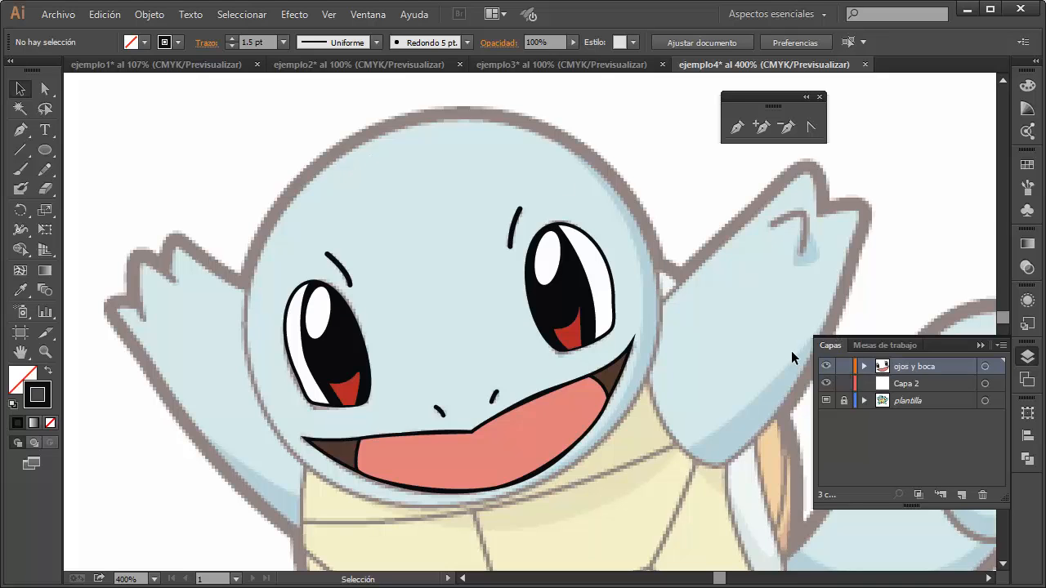
Hide and show the "ojos y boca" layer repeatedly to compare the thinner brow lines with the template.
left_click(827, 367)
left_click(827, 367)
left_click(827, 367)
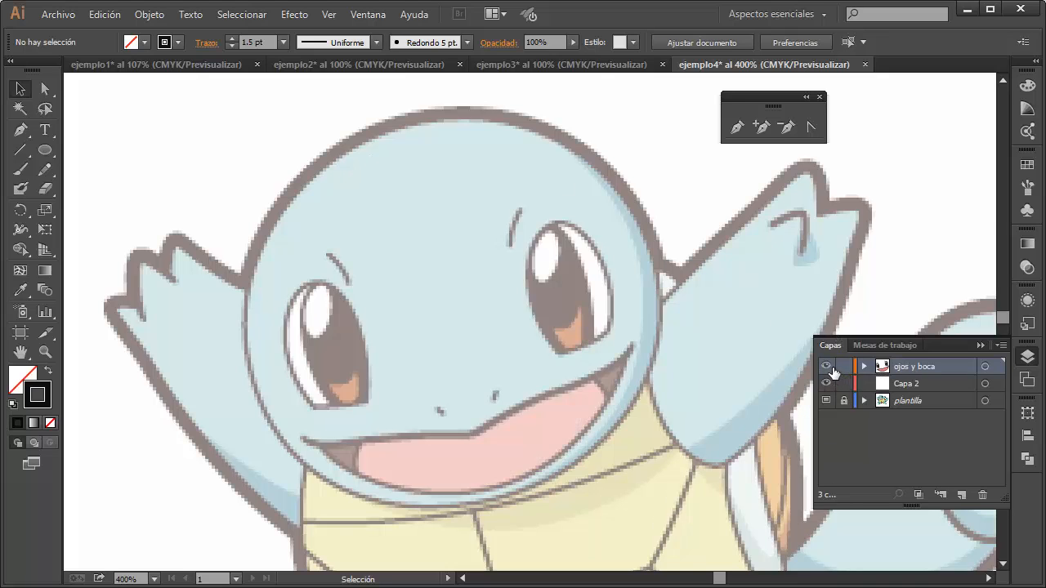
left_click(827, 367)
left_click(827, 367)
left_click(826, 367)
left_click(827, 366)
left_click(827, 367)
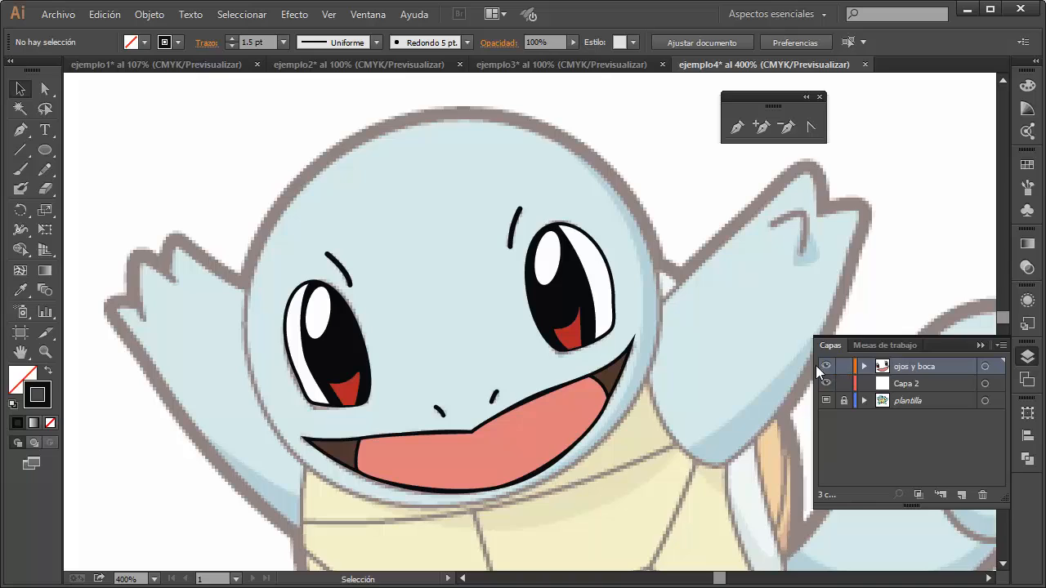
Rename the layer "Capa 2" as "cabeza".
left_click(906, 382)
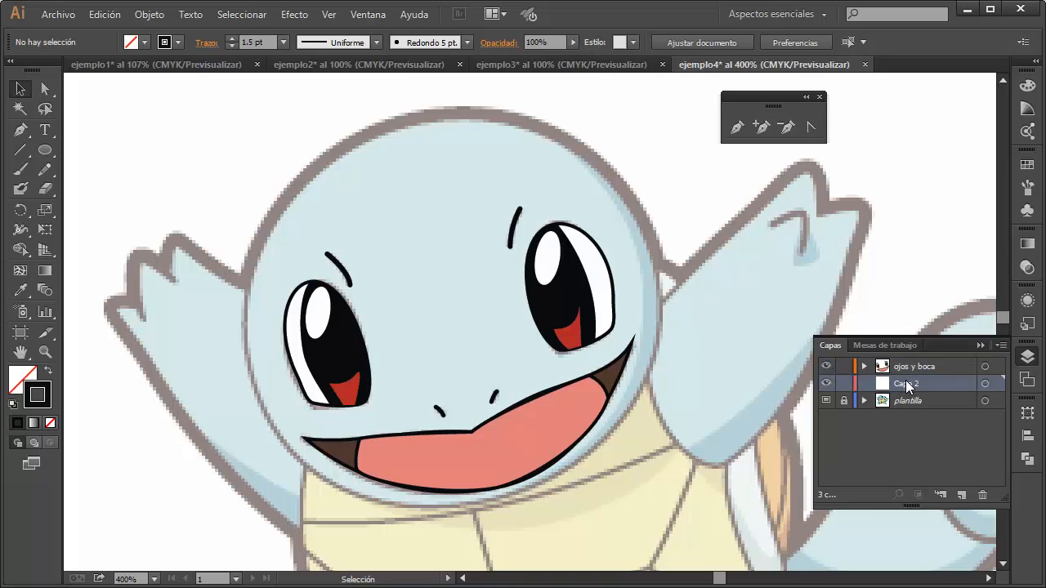
double_click(905, 382)
type("ca")
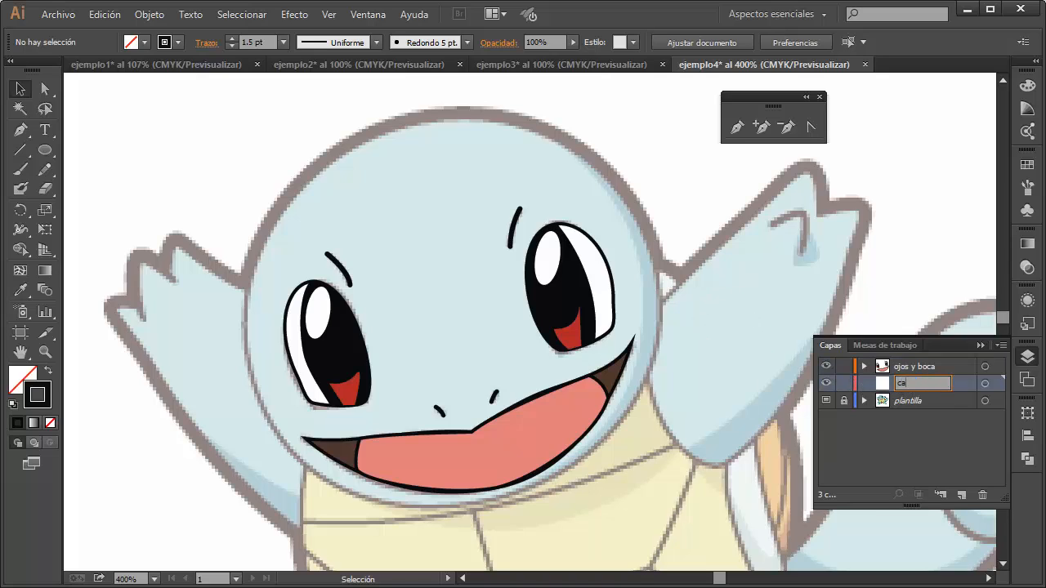
type("beza")
left_click(872, 474)
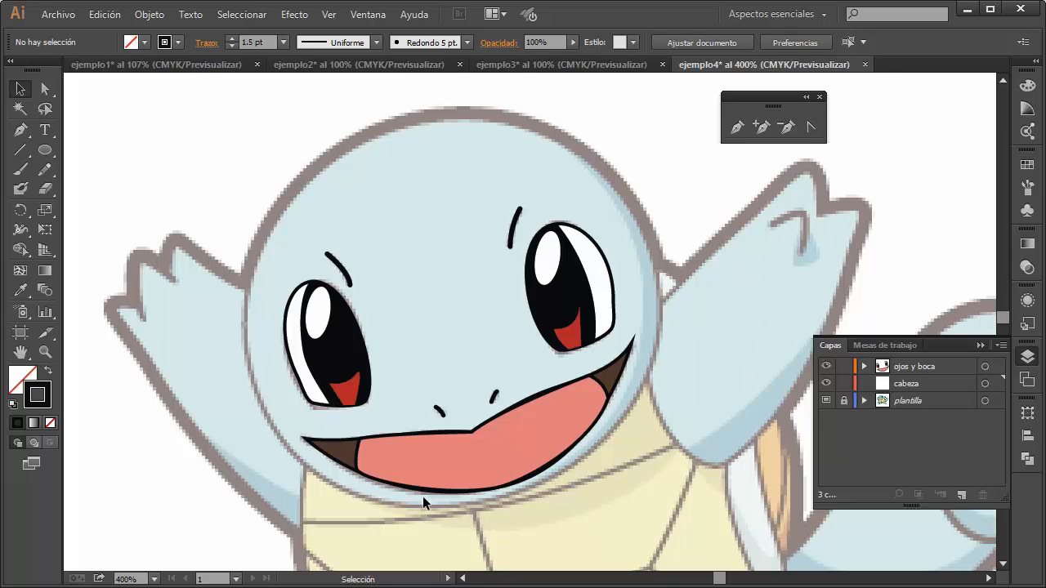
Activate the Ellipse tool, lock the "ojos y boca" layer and toggle its visibility to check the head shape underneath, leaving it shown.
left_click(45, 151)
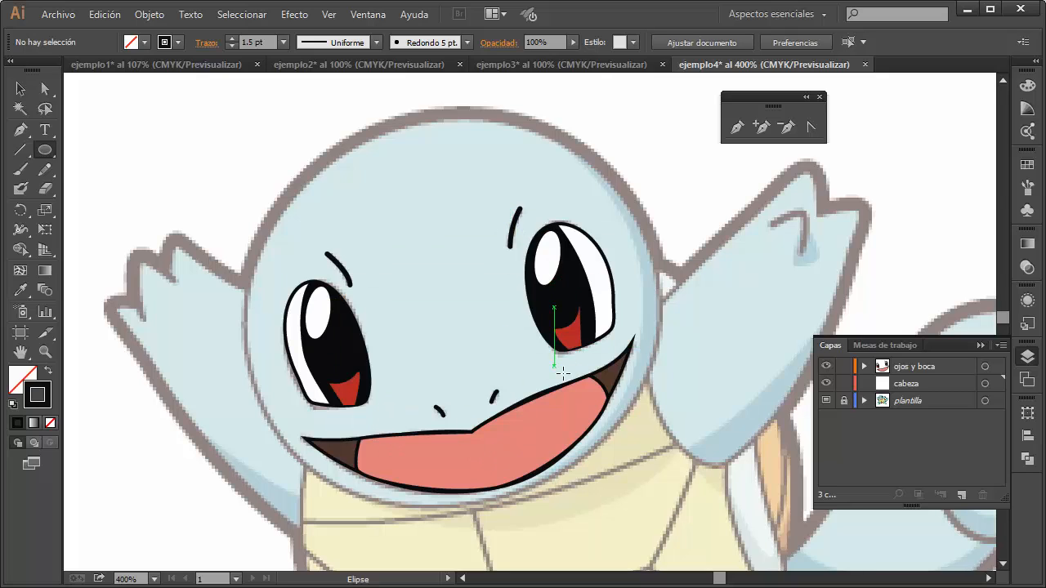
left_click(844, 366)
left_click(825, 367)
left_click(826, 367)
left_click(826, 367)
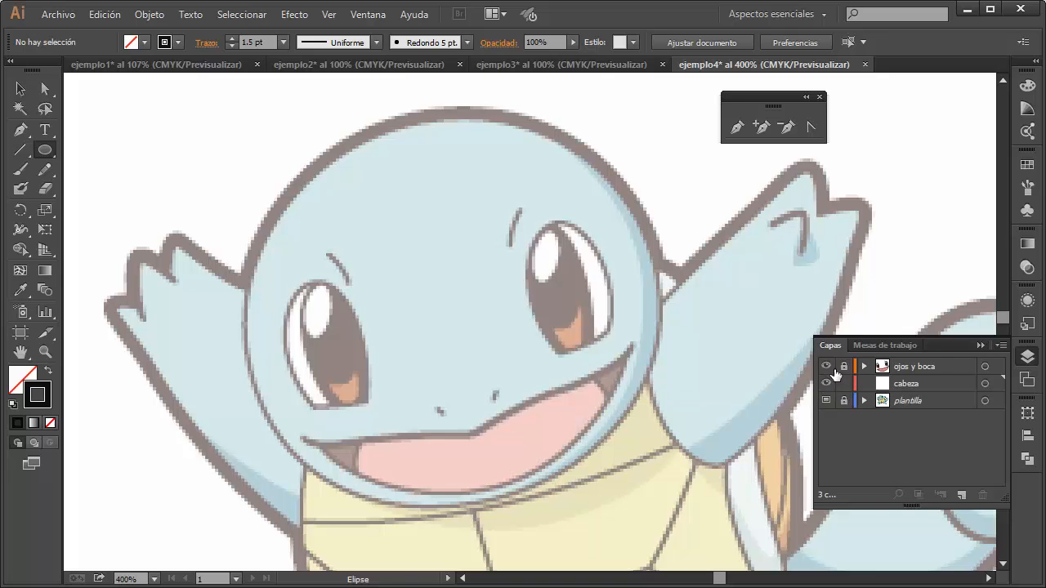
left_click(826, 366)
left_click(826, 367)
left_click(827, 367)
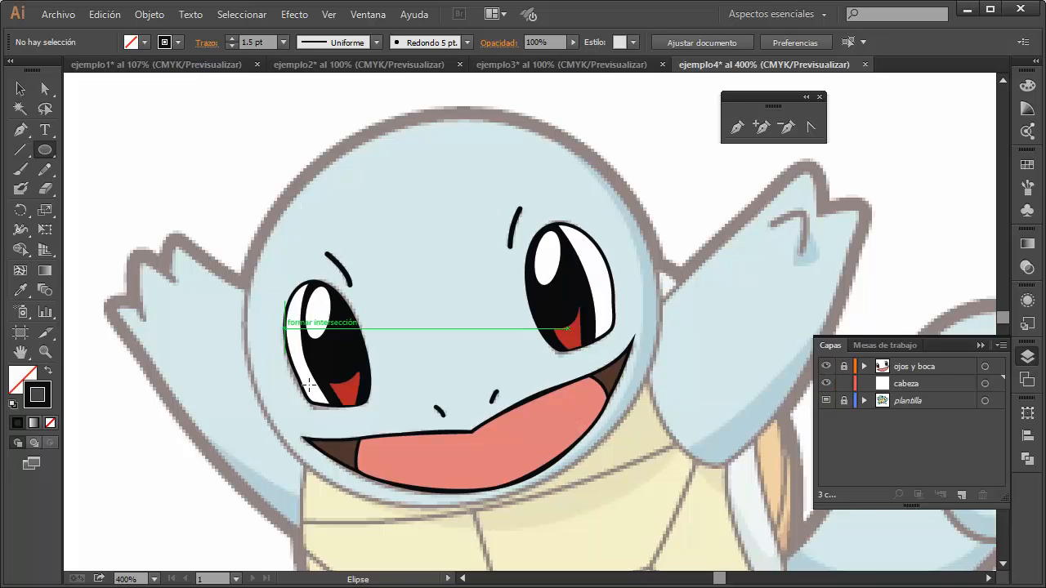
Draw a 1.5 pt unfilled ellipse around the head and raise its top and right anchor points toward the template outline.
left_click_drag(269, 161, 669, 516)
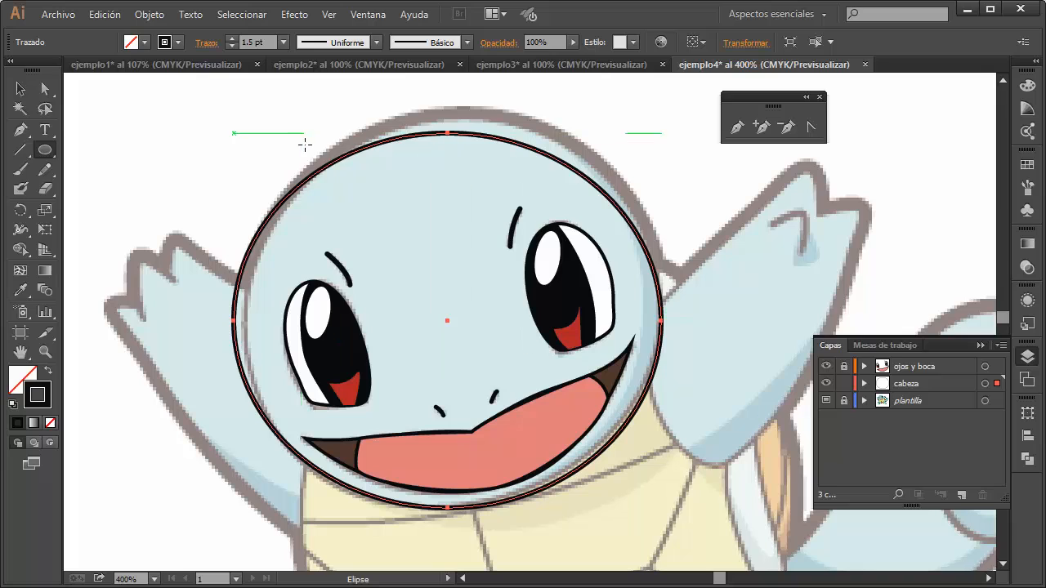
left_click(45, 90)
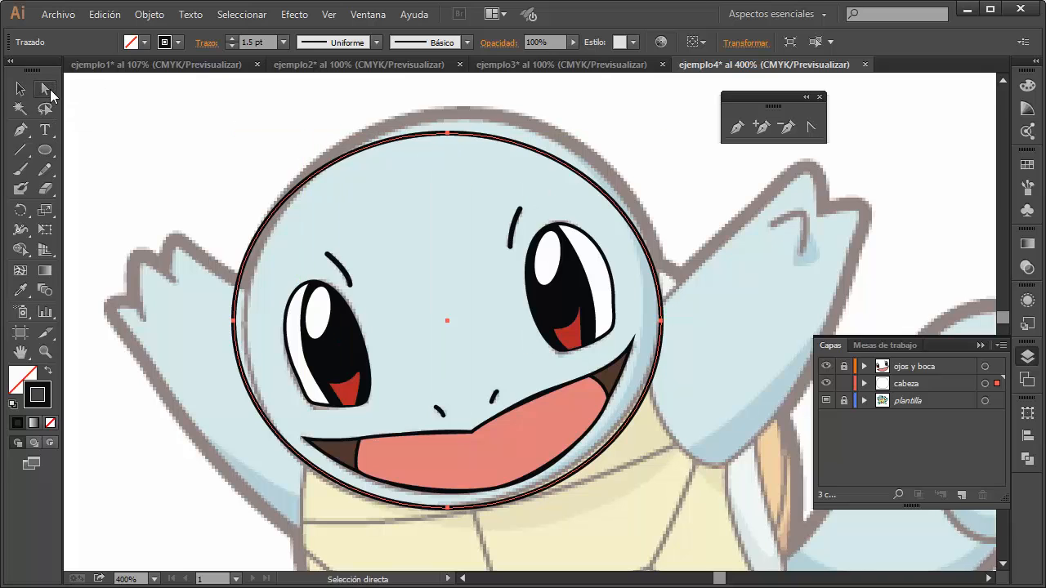
left_click(448, 134)
left_click_drag(447, 133, 452, 114)
left_click_drag(661, 321, 661, 301)
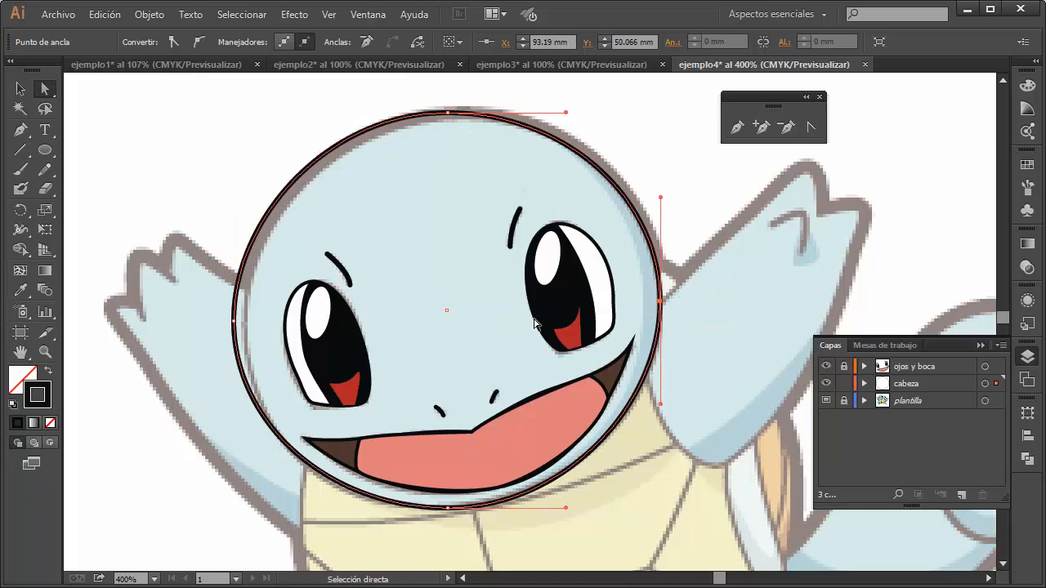
Move the head ellipse's left anchor inward, lower its top anchor slightly and nudge its bottom anchor right to fit the template.
left_click_drag(236, 324, 246, 328)
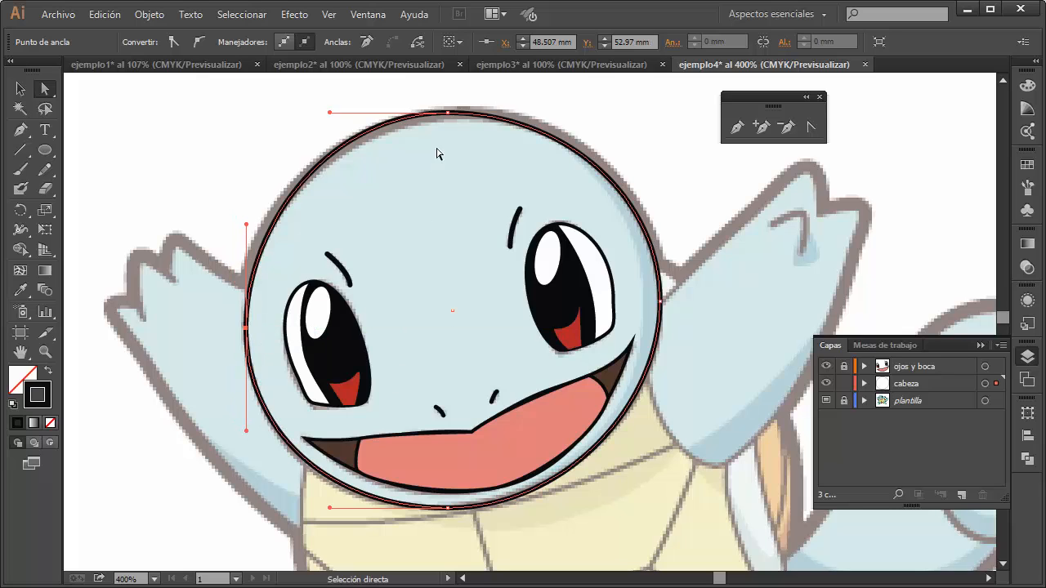
left_click_drag(449, 111, 449, 123)
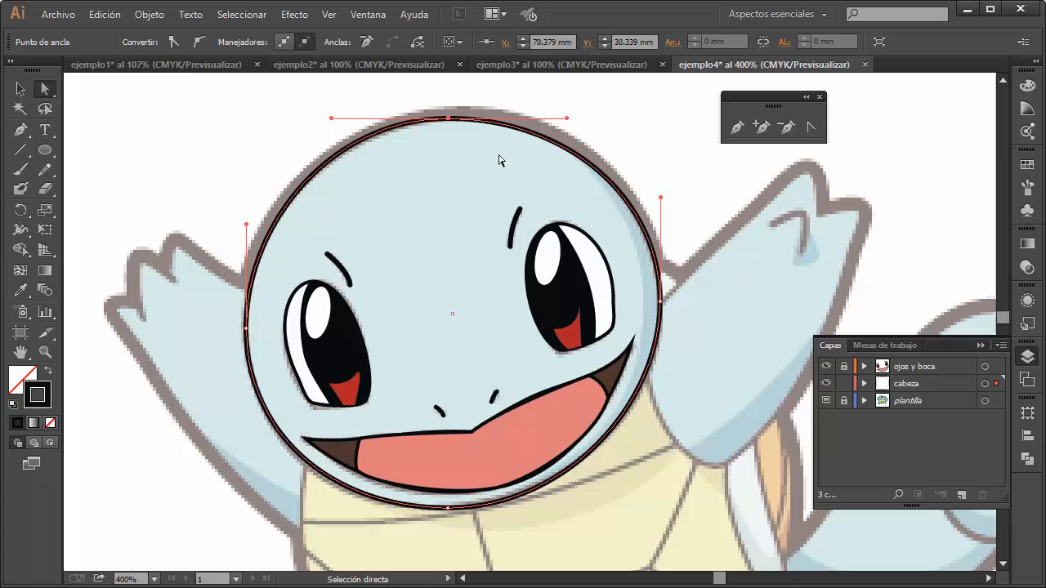
left_click(448, 509)
left_click_drag(448, 509, 454, 511)
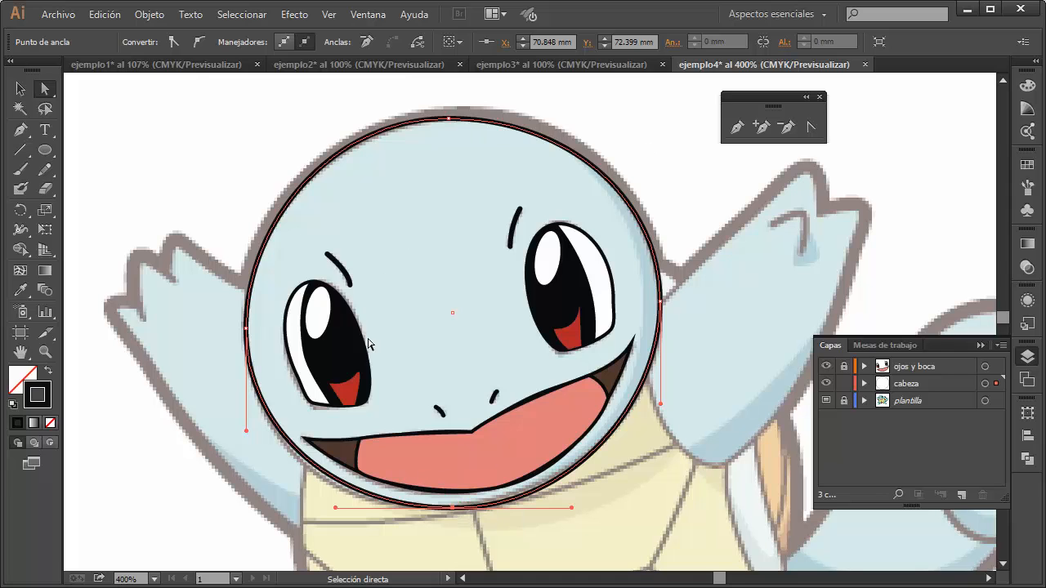
Add an anchor point on the lower-left curve of the head outline, move it onto the template edge and deselect.
scroll(343, 507, "up", 5)
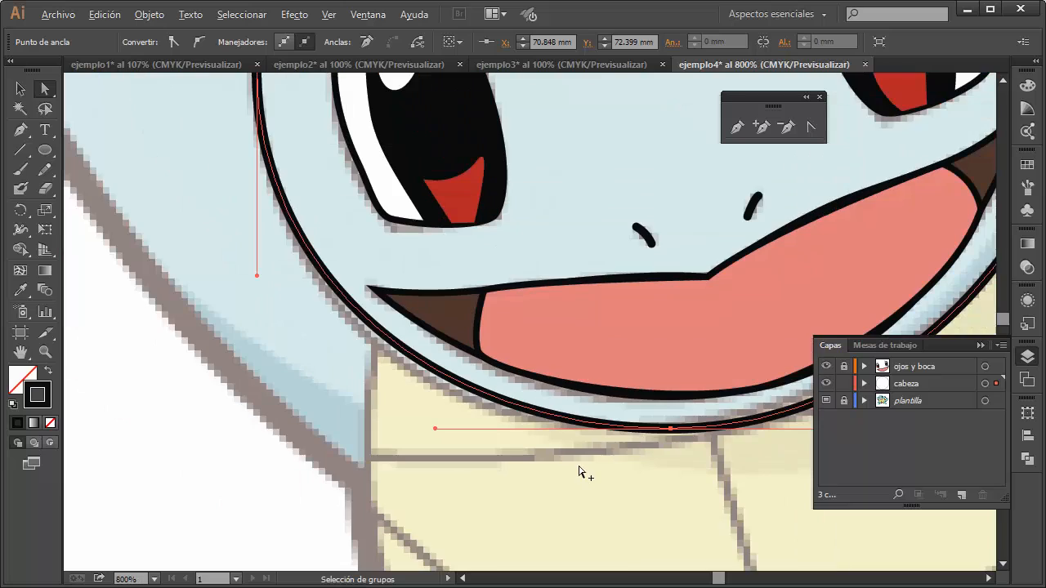
left_click(670, 428)
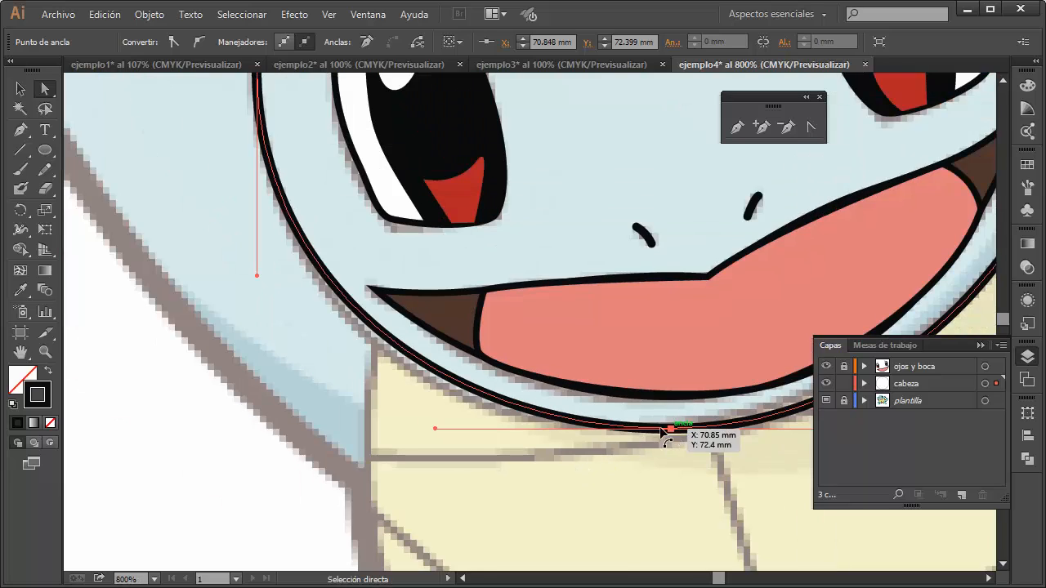
left_click(761, 126)
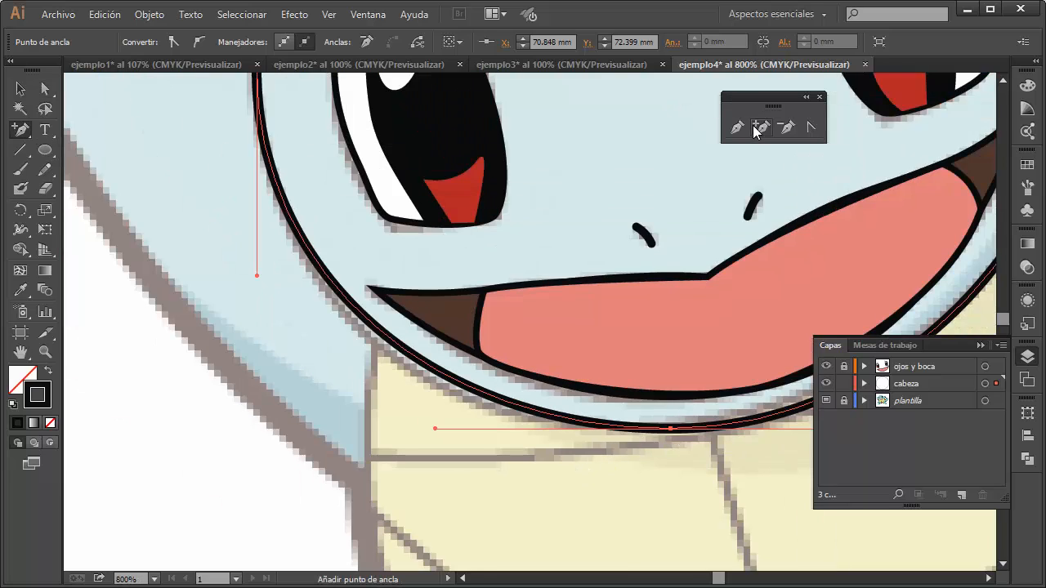
left_click(419, 361)
left_click_drag(419, 361, 411, 362)
left_click(397, 413)
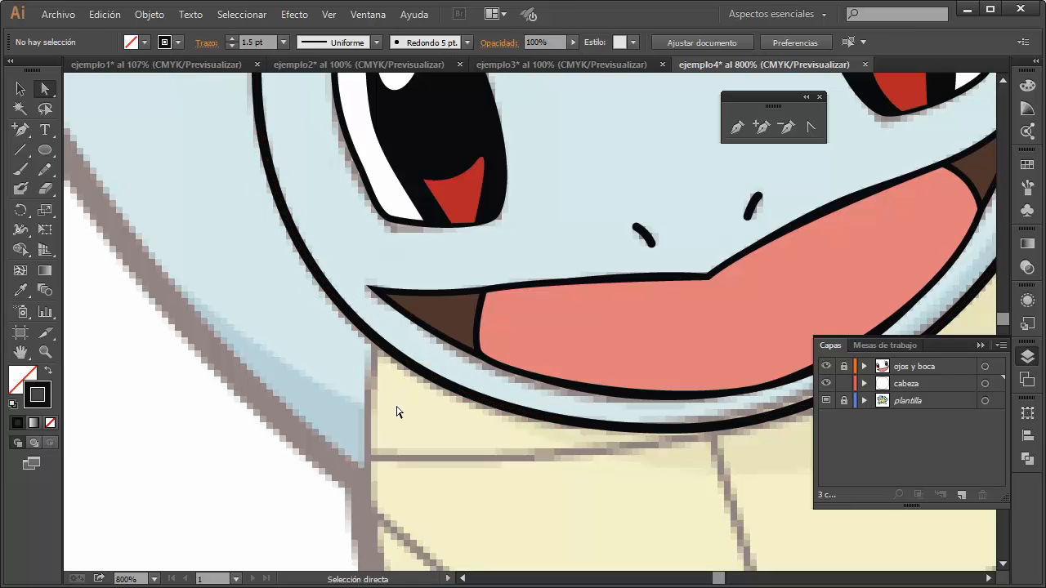
Examine the traced head outline along its lower edge, sides and top against the template.
left_click_drag(652, 449, 325, 470)
left_click_drag(621, 220, 762, 509)
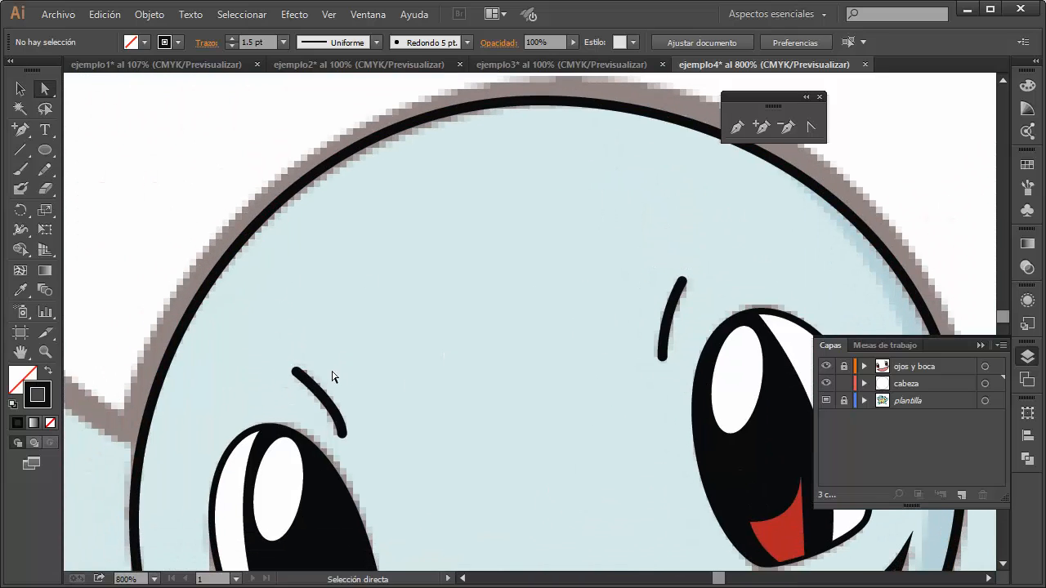
key("space")
scroll(408, 391, "down", 2)
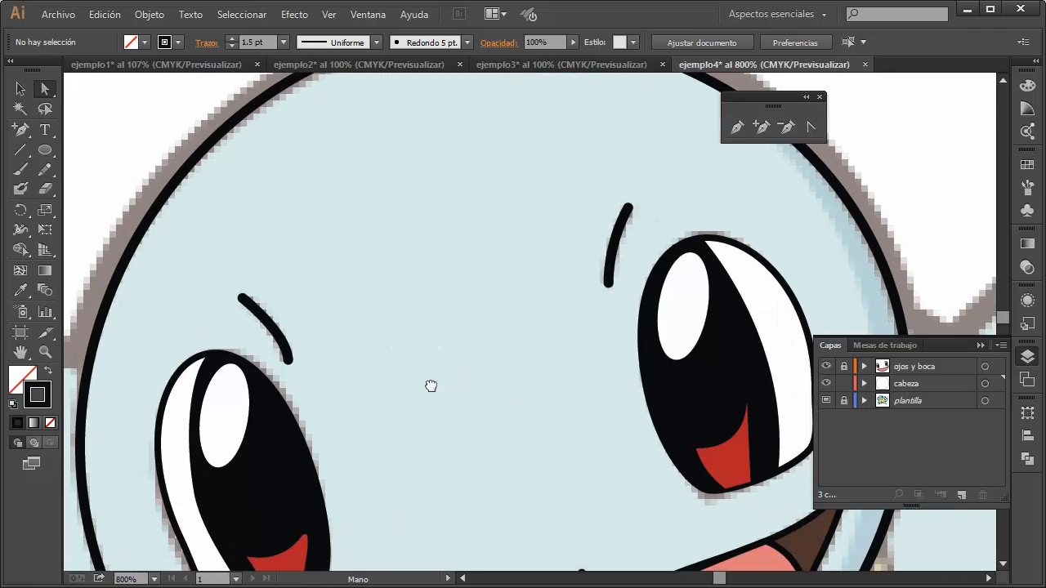
scroll(436, 408, "up", 4)
key("ctrl+minus")
key("ctrl+minus")
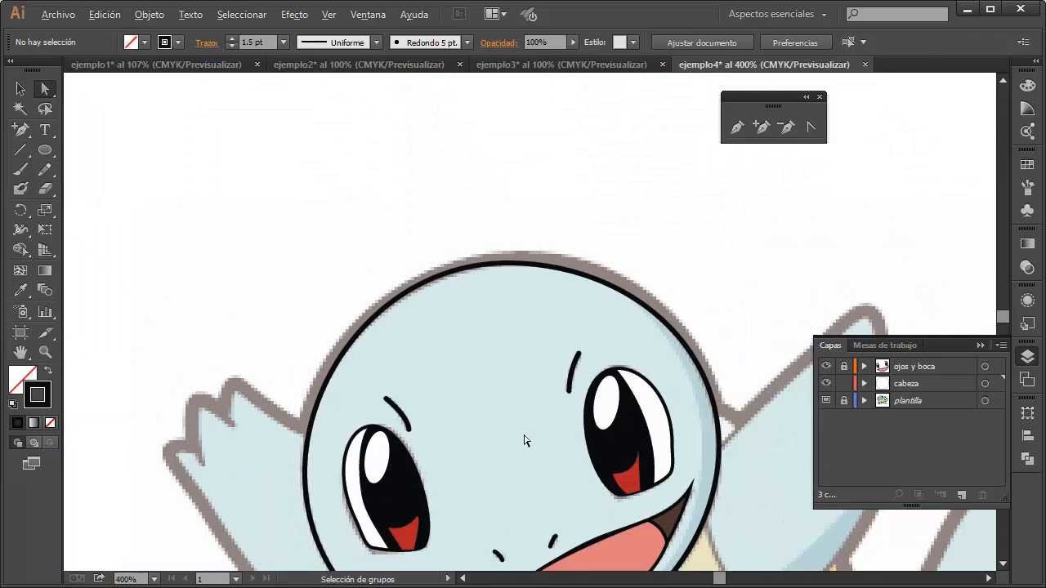
scroll(525, 438, "down", 2)
Fill the head outline with the blue skin colour sampled from the template using the Eyedropper.
key("v")
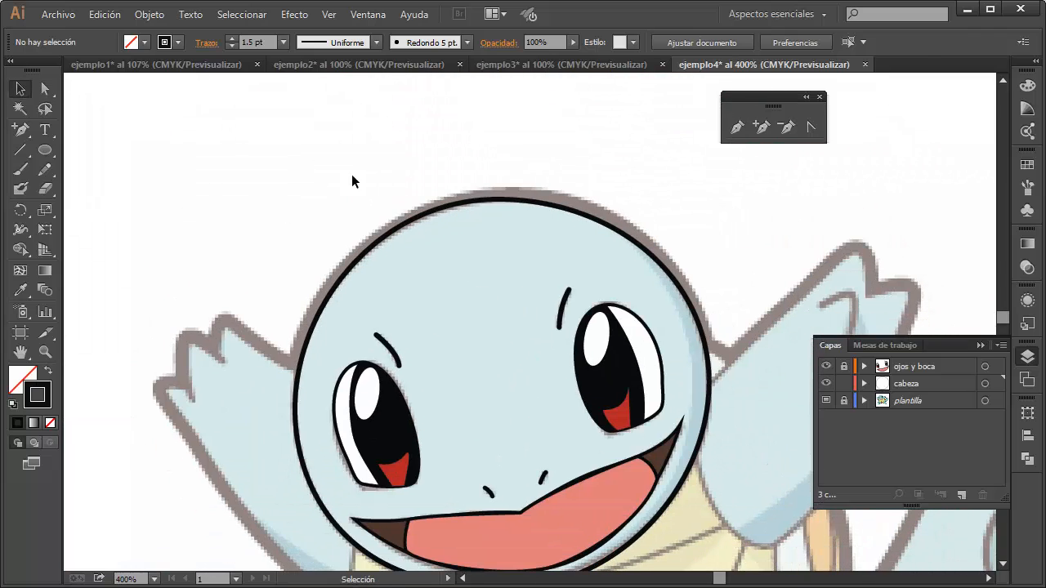
left_click(429, 210)
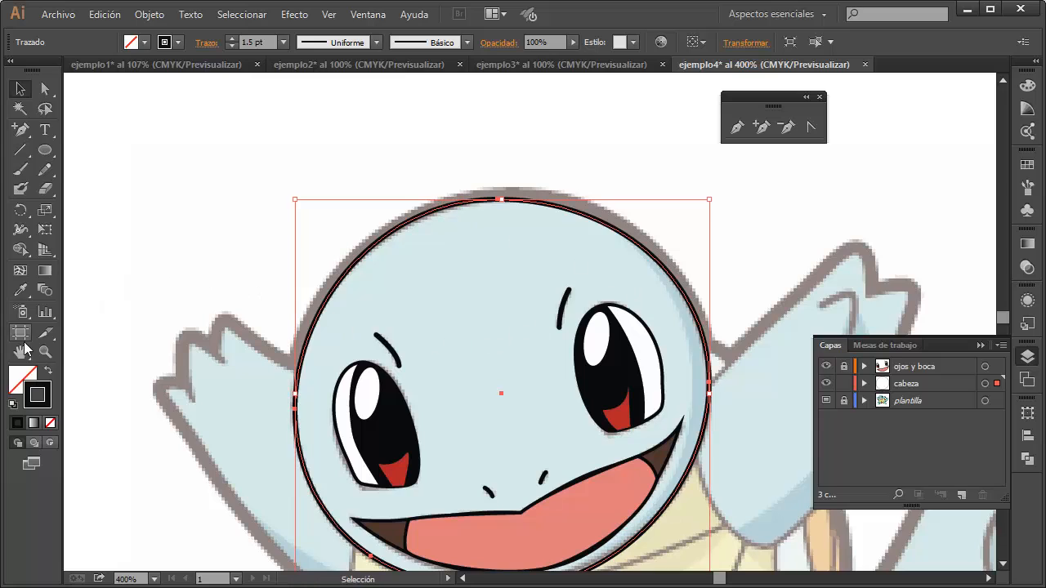
left_click(23, 380)
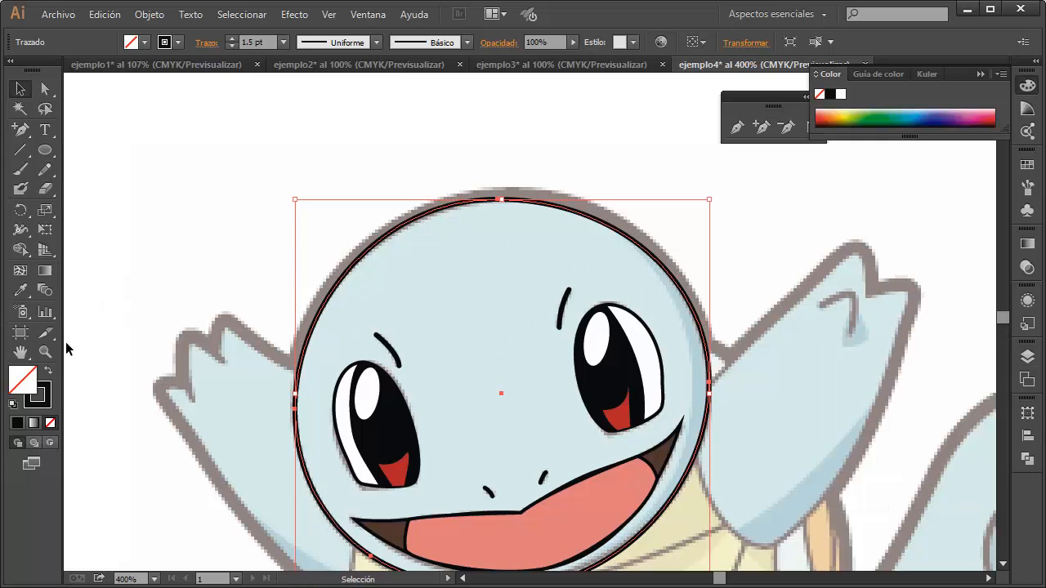
left_click(20, 290)
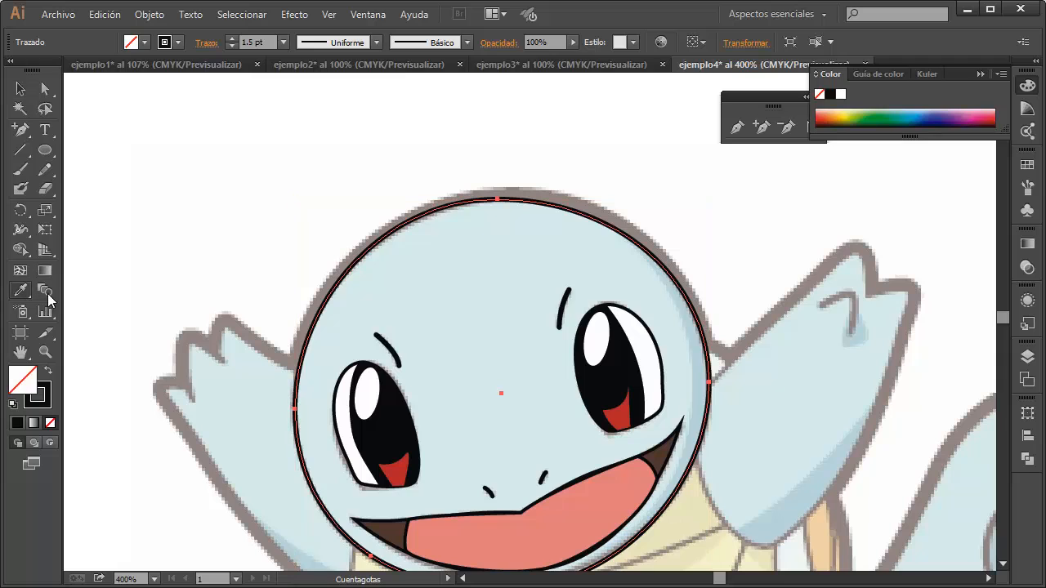
left_click(429, 291)
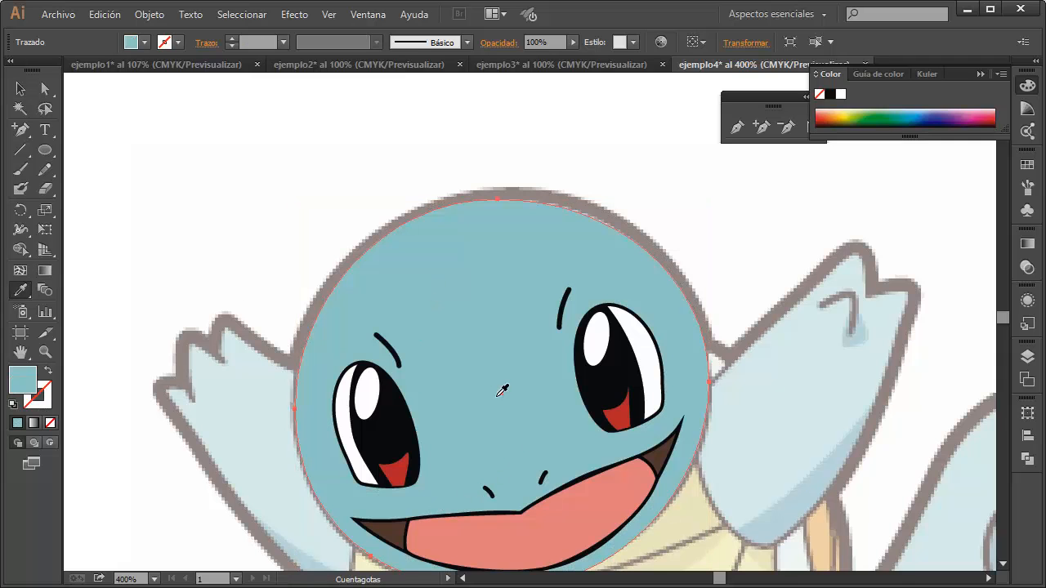
left_click_drag(561, 455, 509, 369)
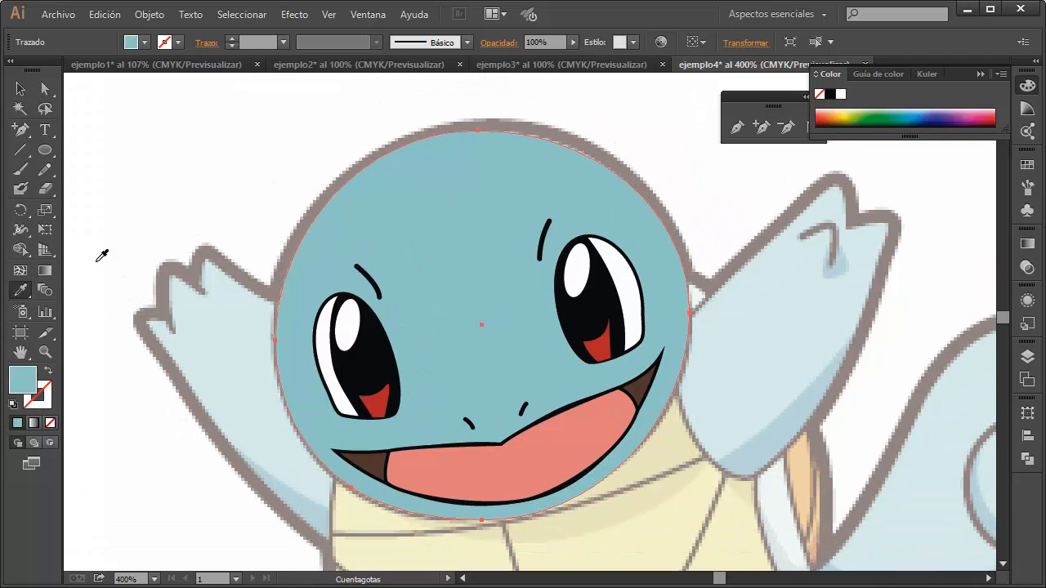
Set the head shape's stroke colour to near-black #020202 and deselect it.
double_click(50, 406)
left_click(476, 521)
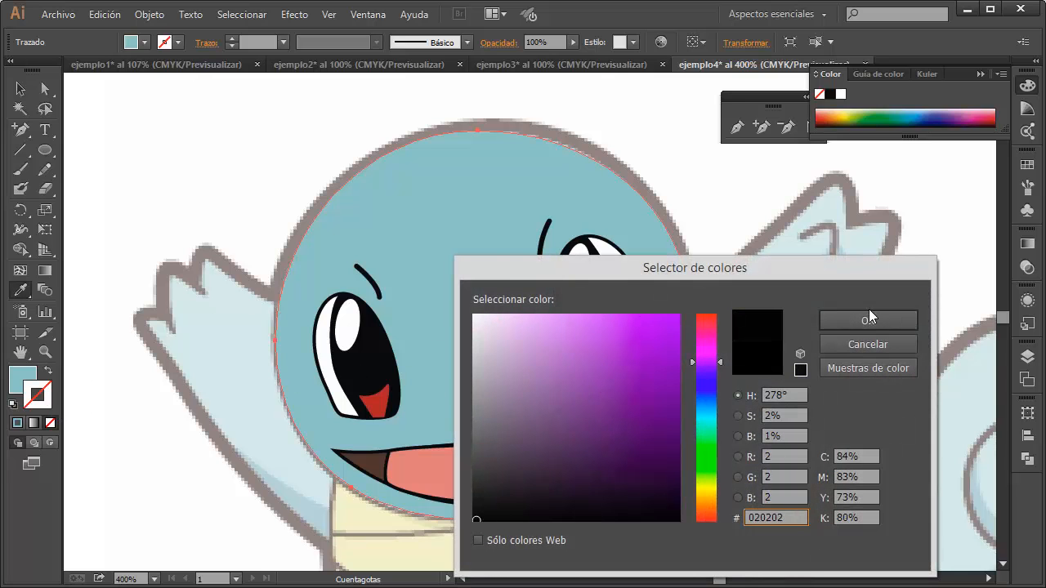
left_click(869, 318)
left_click(20, 88)
left_click(228, 152)
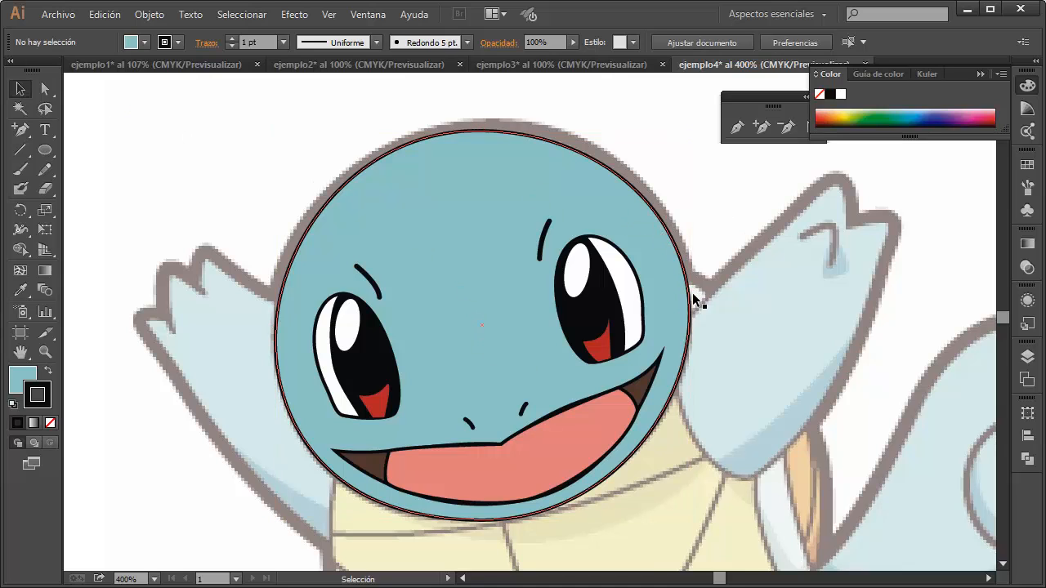
Set the head outline's stroke weight to 1.5 pt and deselect the shape.
left_click(664, 401)
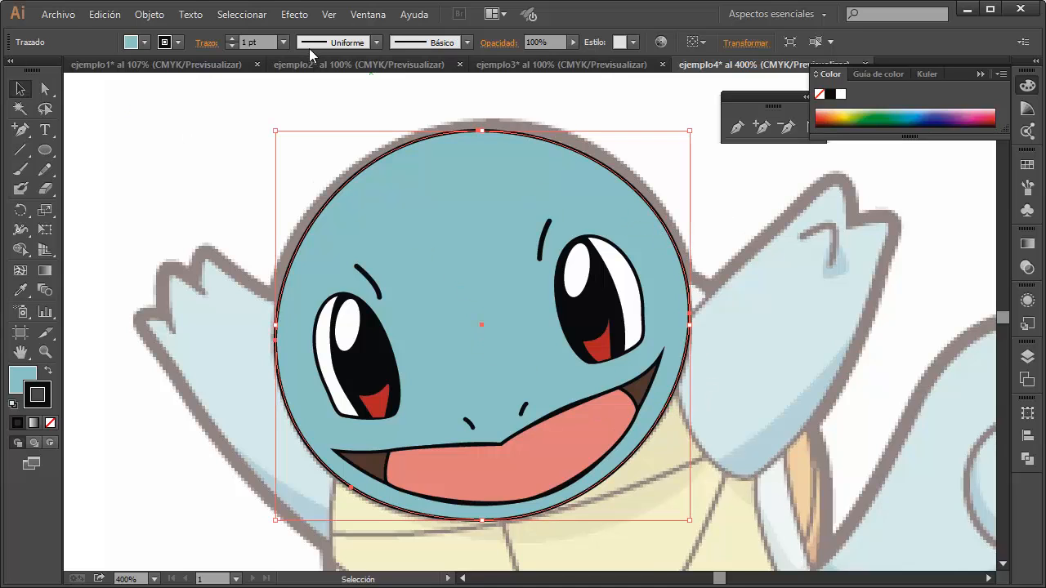
left_click(242, 45)
type("1.5")
key("Return")
left_click(425, 102)
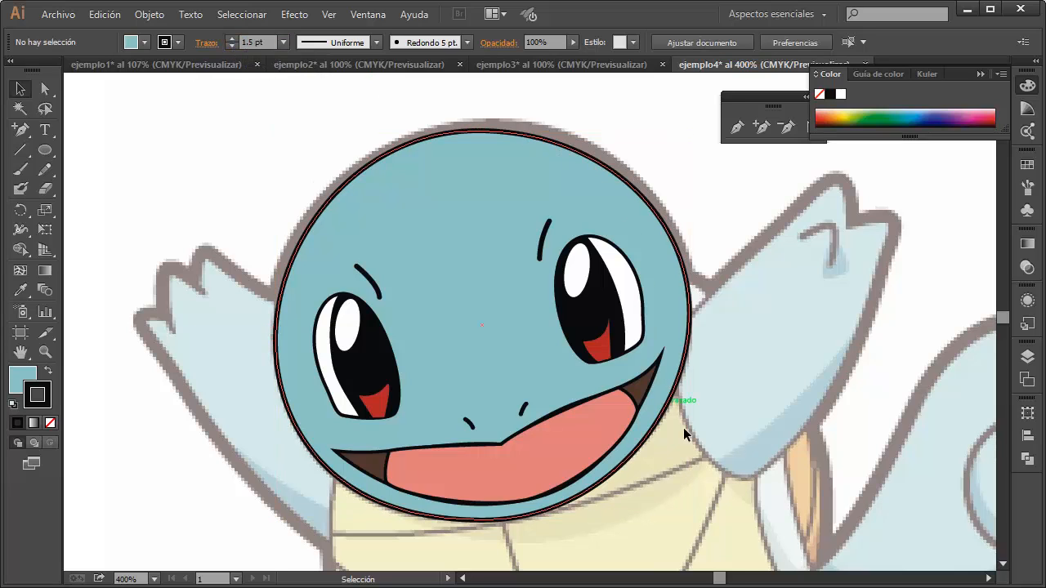
Compare the ojos y boca and cabeza layers against the template by toggling their visibility repeatedly, leaving both shown.
left_click_drag(805, 368, 652, 328)
scroll(694, 398, "down", 2)
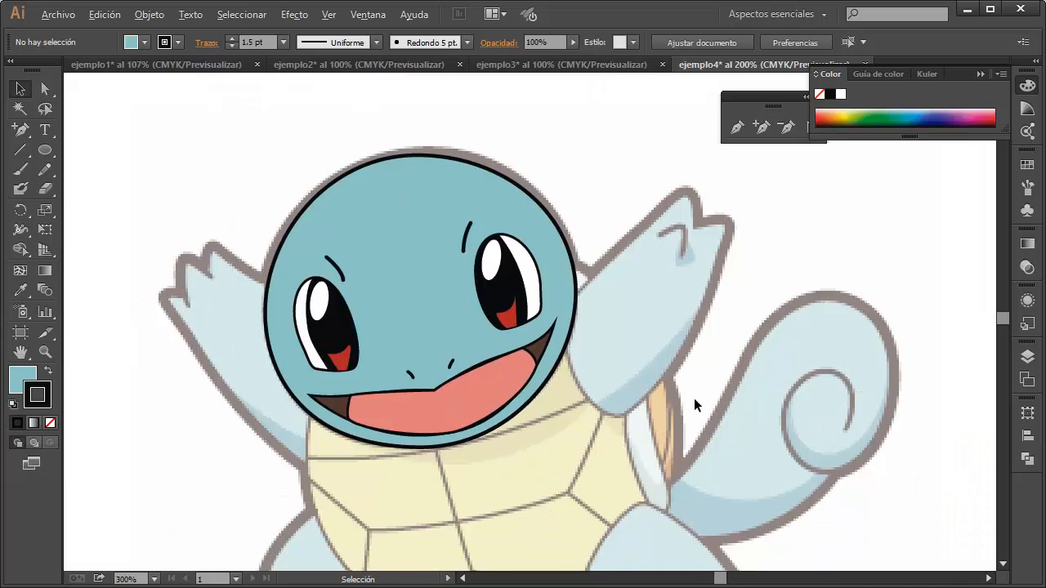
scroll(694, 398, "down", 1)
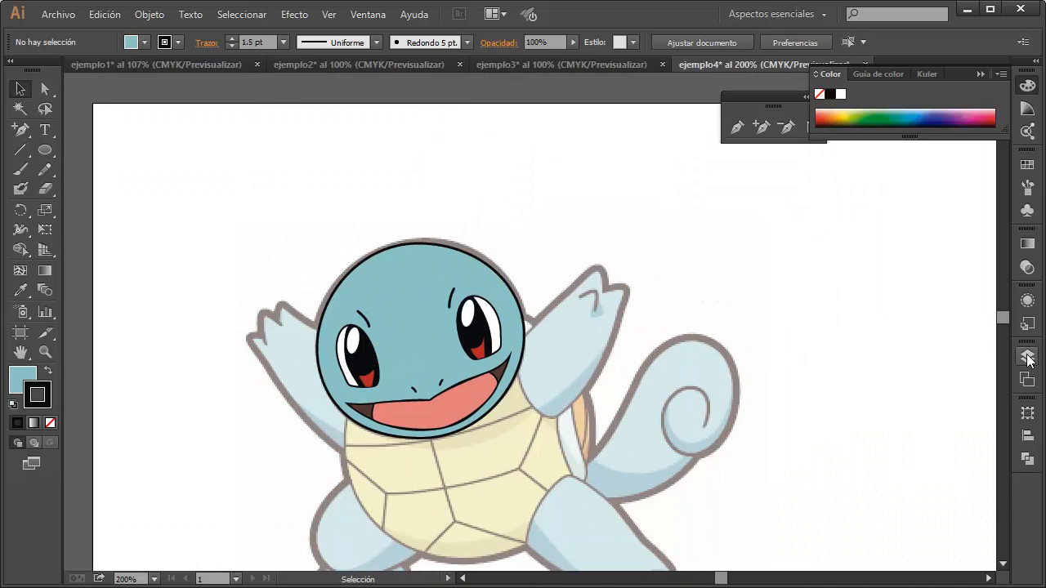
left_click(1027, 357)
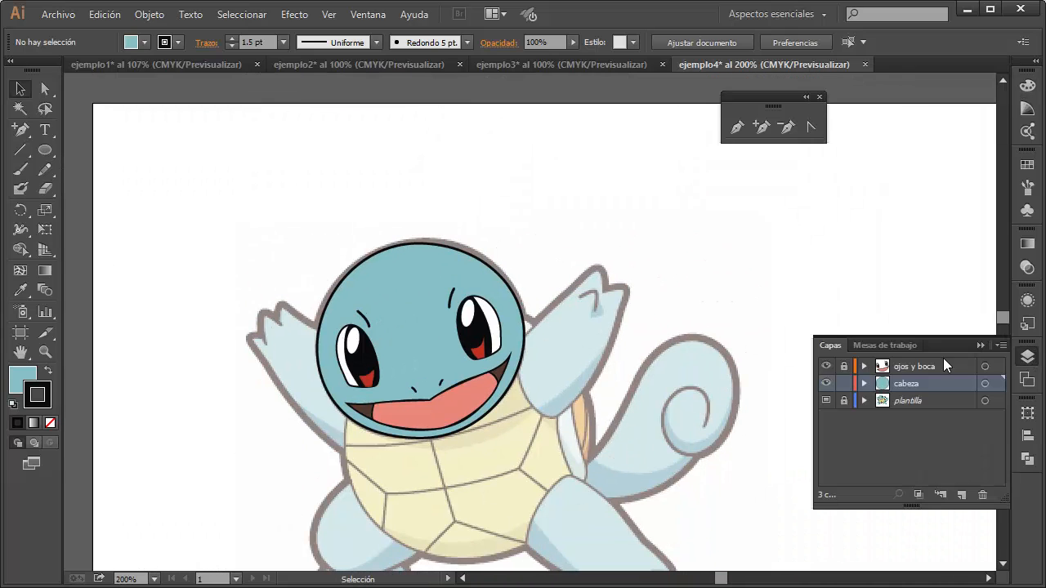
left_click(832, 369)
left_click(832, 369)
left_click(833, 369)
left_click(832, 369)
left_click(833, 369)
left_click(830, 382)
left_click(830, 382)
left_click(830, 383)
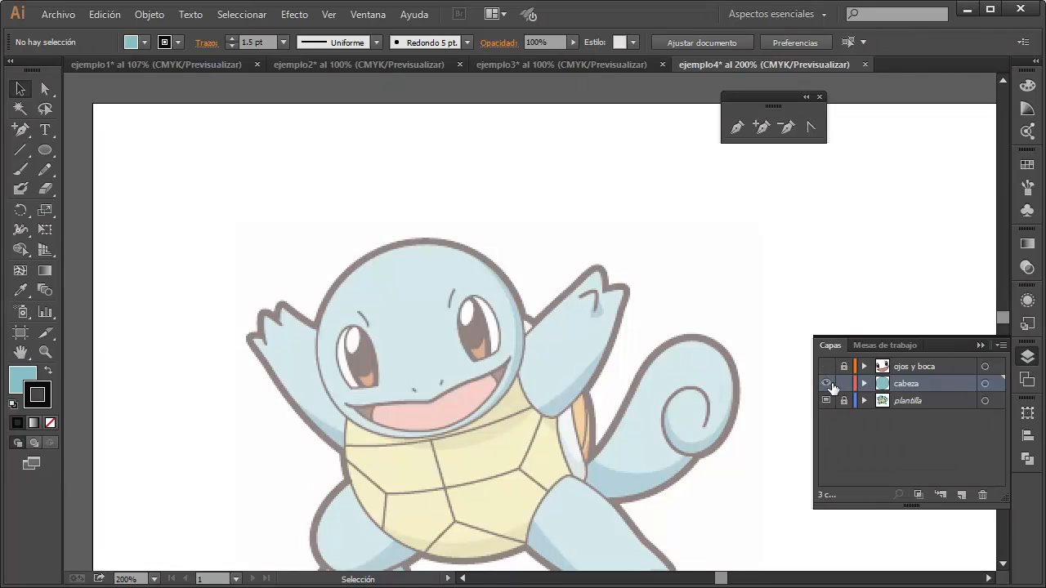
left_click(830, 382)
left_click(833, 370)
left_click(830, 382)
left_click(830, 382)
left_click(833, 369)
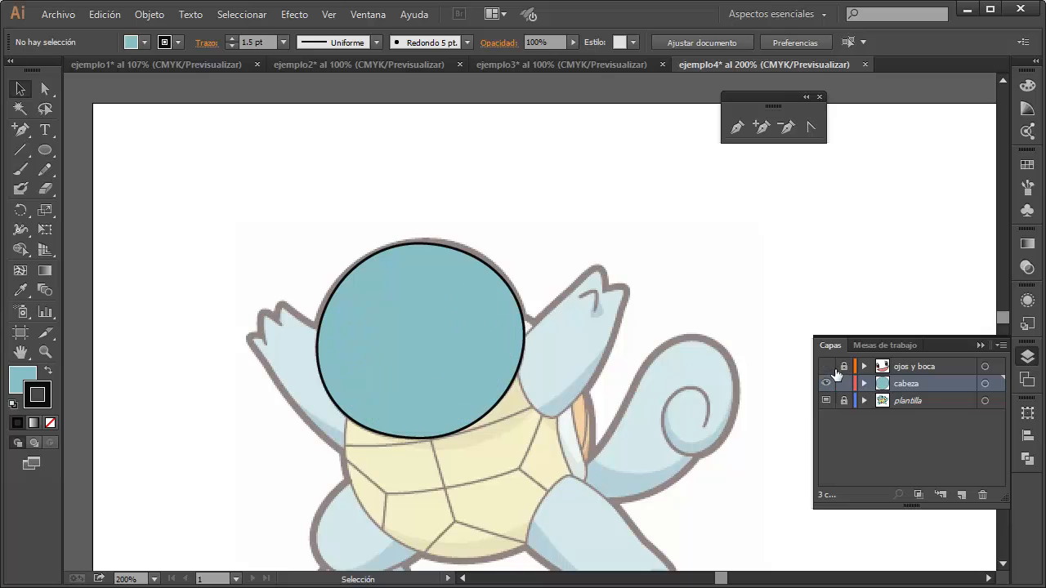
left_click(830, 382)
left_click(833, 369)
left_click(830, 383)
scroll(535, 431, "up", 1)
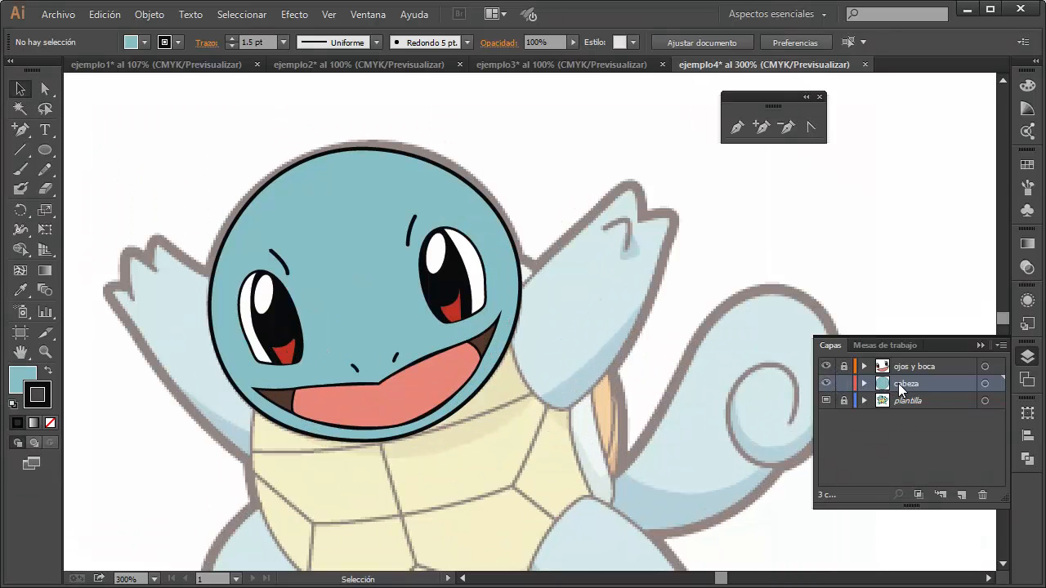
Try the cabeza layer above ojos y boca, toggle its visibility, and return it beneath the facial features.
left_click_drag(898, 384, 914, 364)
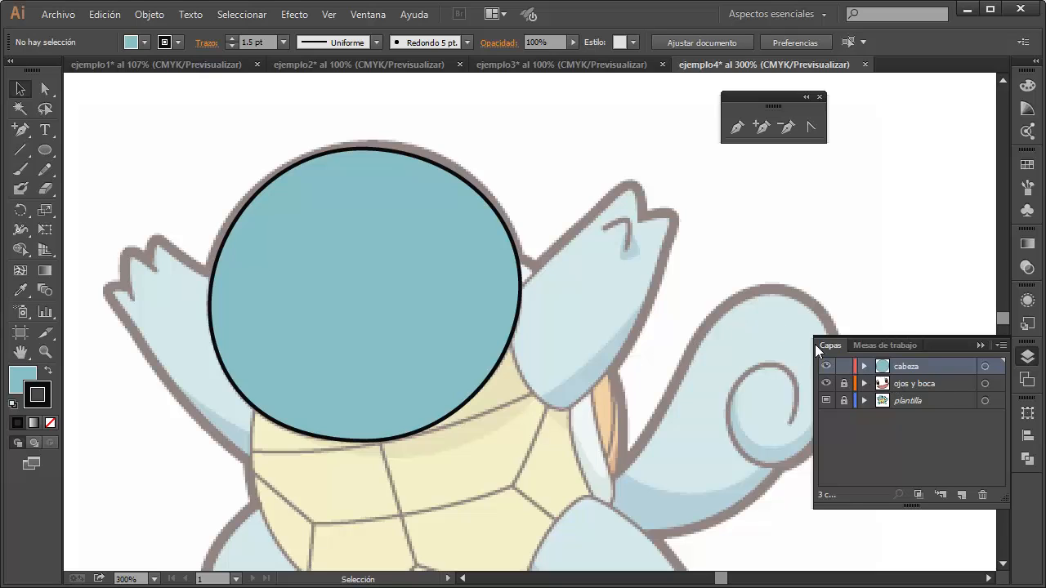
left_click(826, 366)
left_click(826, 367)
left_click(826, 367)
left_click(826, 366)
left_click_drag(912, 367, 907, 390)
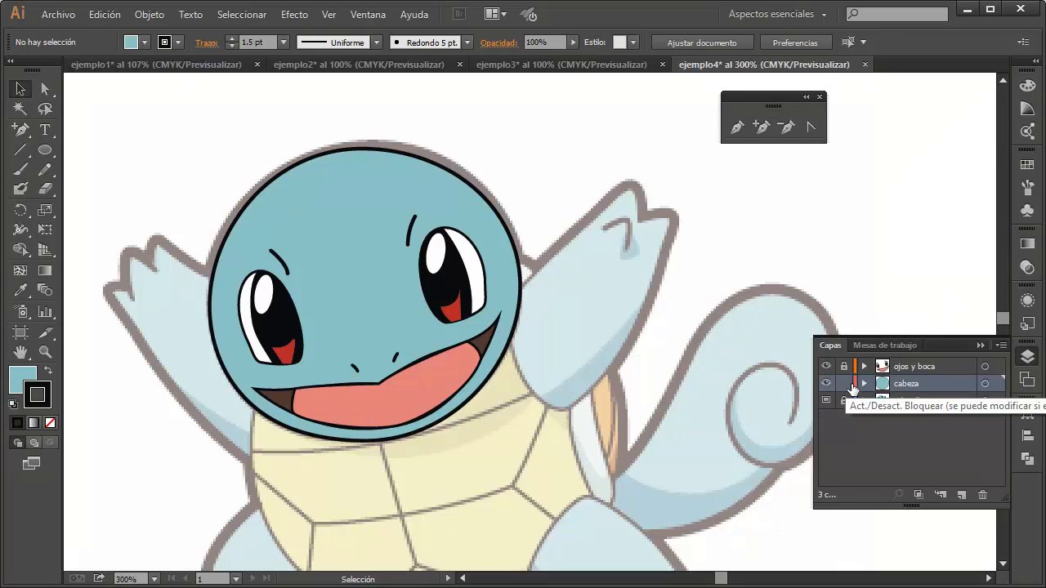
Inspect the paths in outline view with cabeza above ojos y boca and plantilla hidden, and return cabeza beneath in preview view.
mouse_move(913, 387)
left_mouse_down()
mouse_move(911, 375)
mouse_move(920, 376)
mouse_move(907, 368)
left_mouse_up()
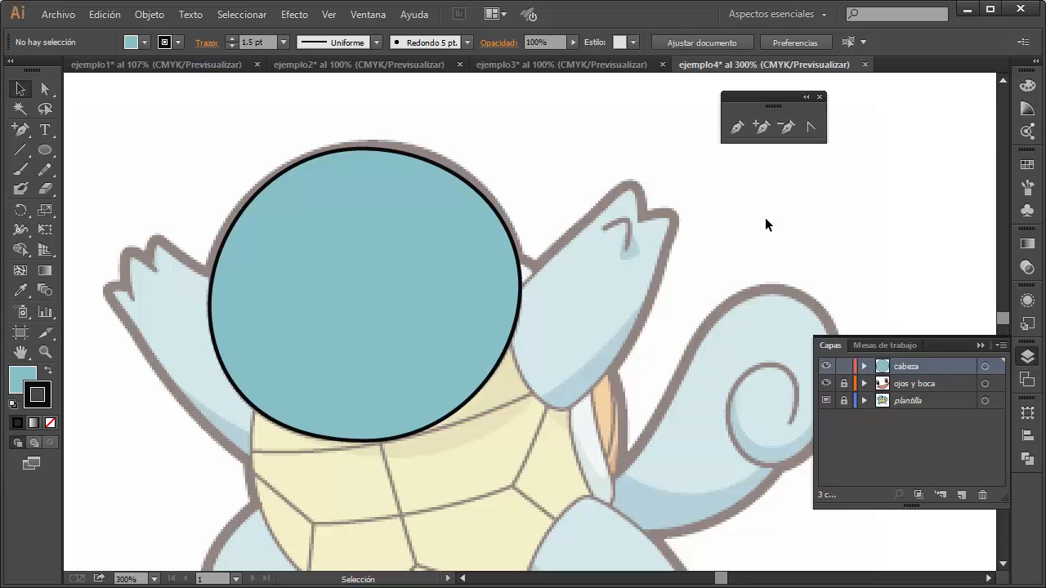
key("ctrl+y")
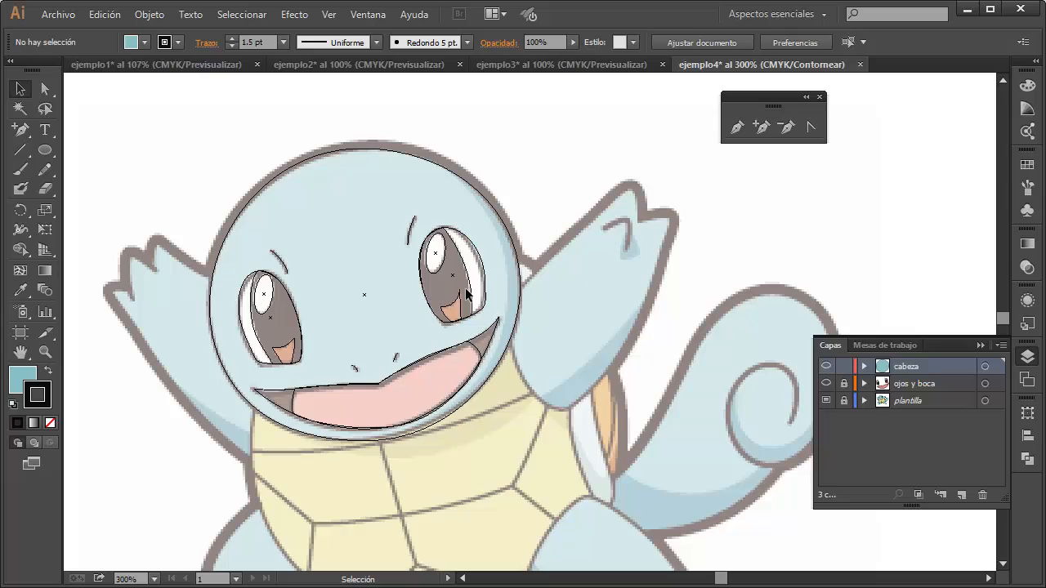
left_click(830, 403)
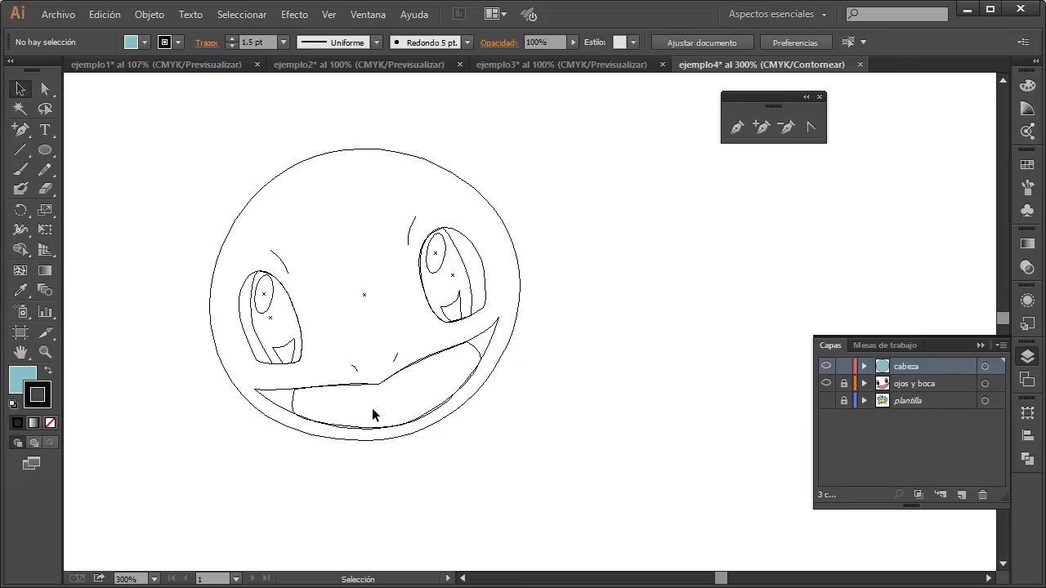
scroll(563, 361, "up", 2)
mouse_move(564, 361)
left_mouse_down()
mouse_move(526, 338)
mouse_move(712, 456)
mouse_move(777, 354)
left_mouse_up()
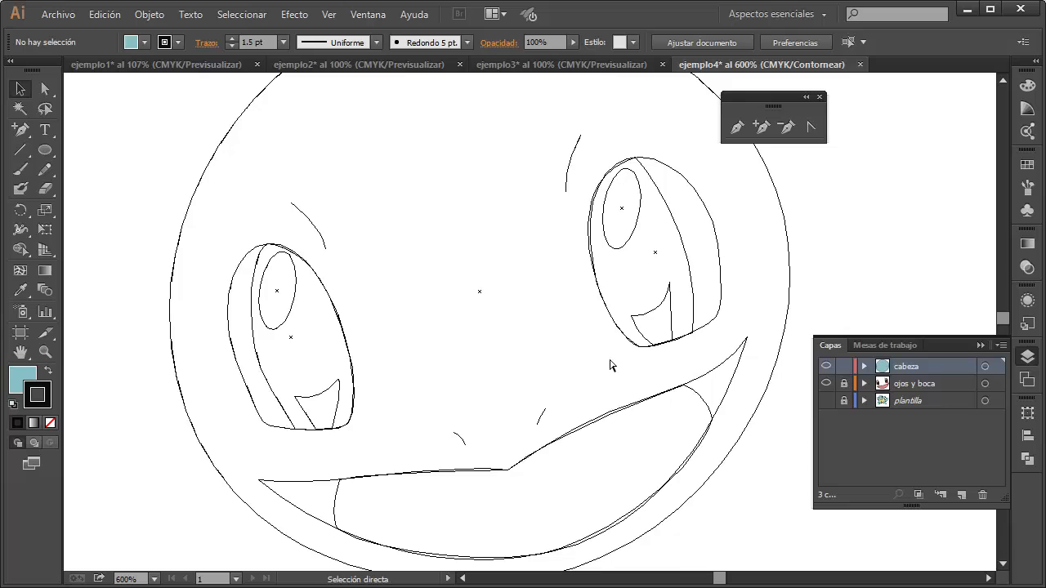
key("ctrl+y")
left_click_drag(902, 366, 903, 395)
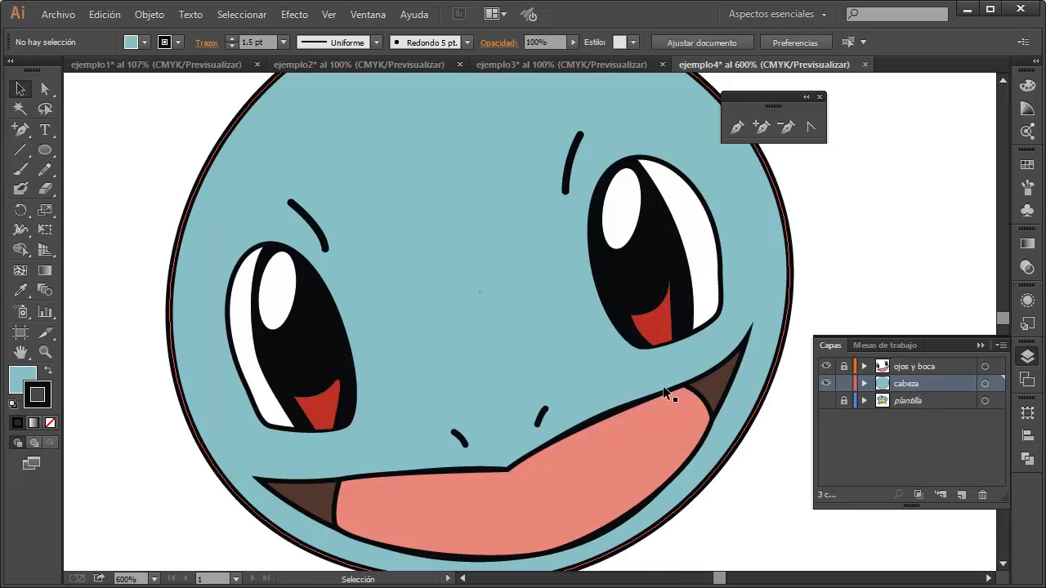
Compare the face artwork in outline and preview views, finishing in preview.
key("ctrl+y")
key("ctrl+y")
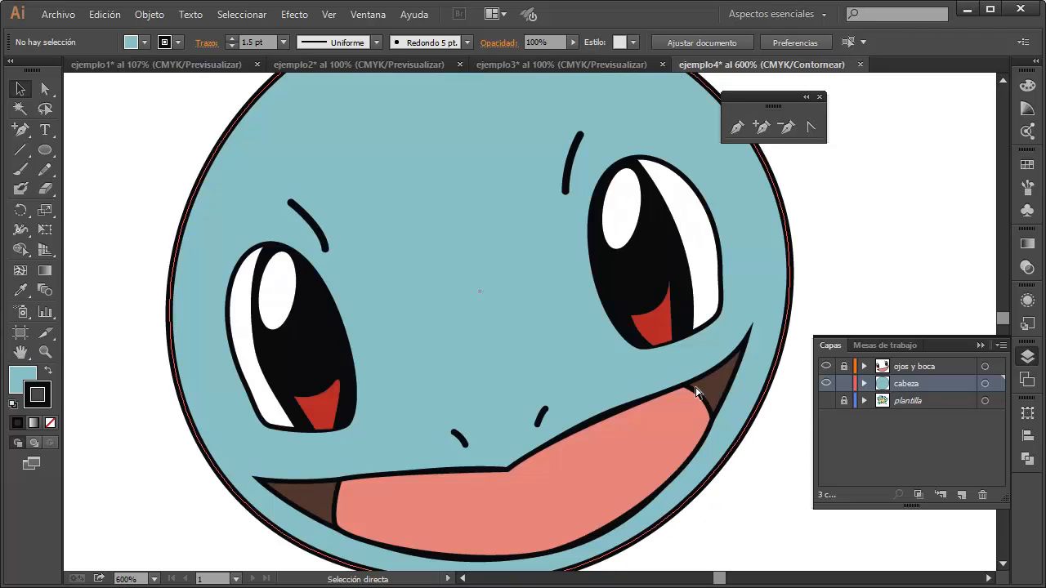
key("ctrl+y")
key("ctrl+y")
key("ctrl+y")
key("ctrl+y")
key("ctrl+y")
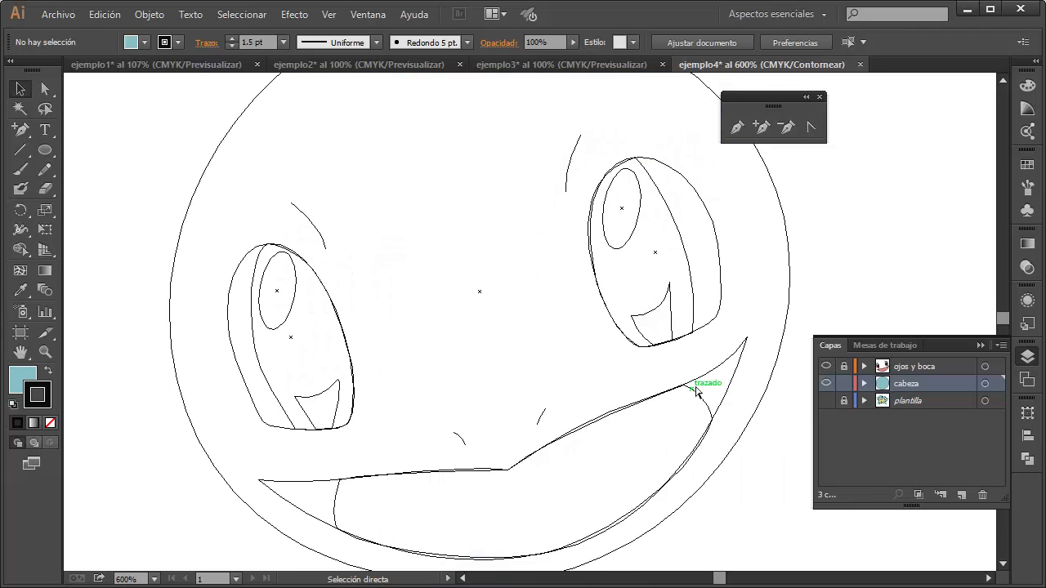
key("ctrl+y")
key("ctrl+y")
key("ctrl+y")
key("ctrl+y")
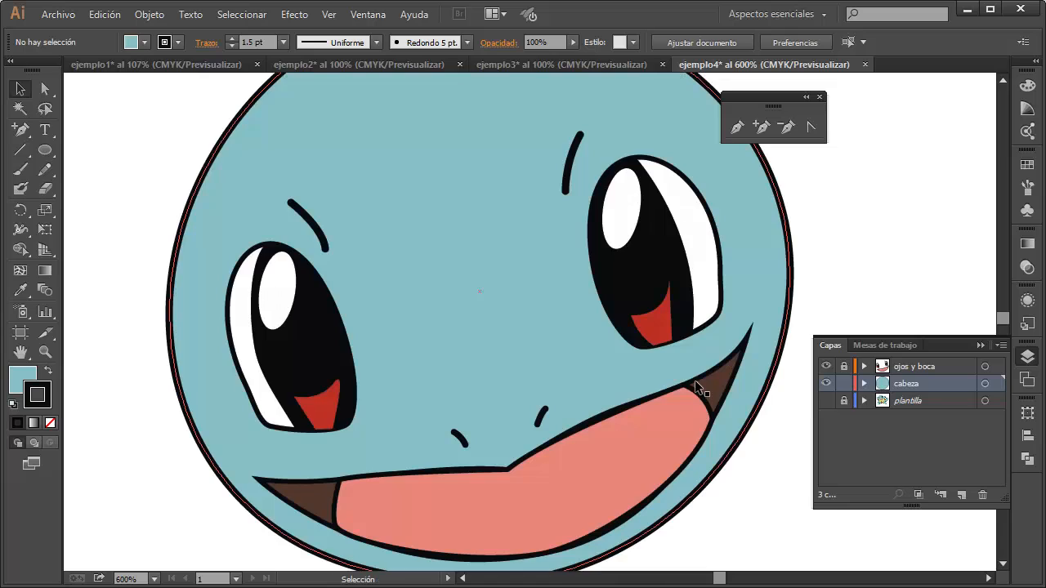
Examine the coloured head without the template, inspecting the mouth's linework up close.
key("ctrl+minus")
key("space")
left_click_drag(707, 498, 666, 467)
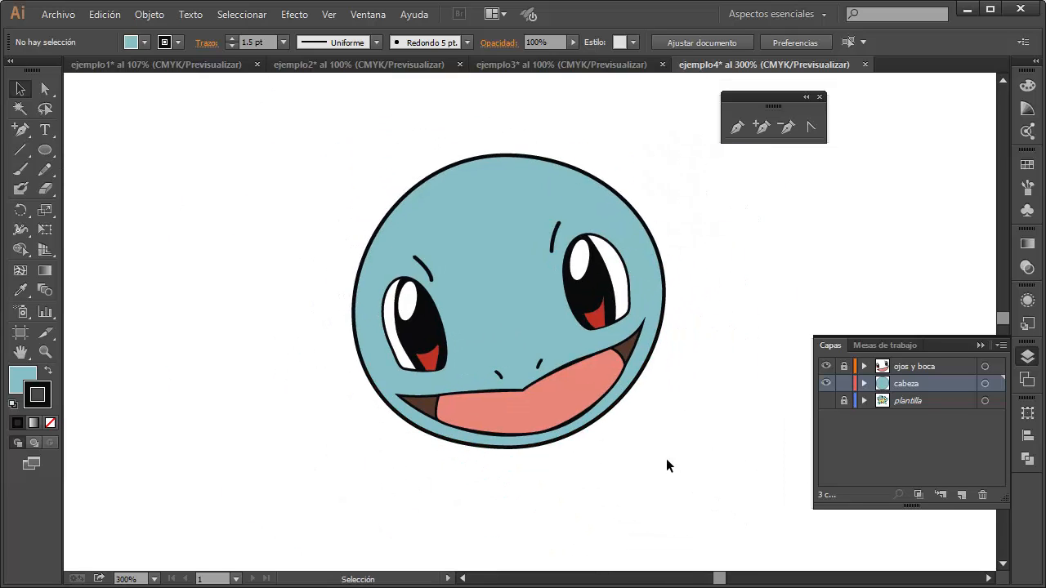
scroll(581, 399, "up", 1)
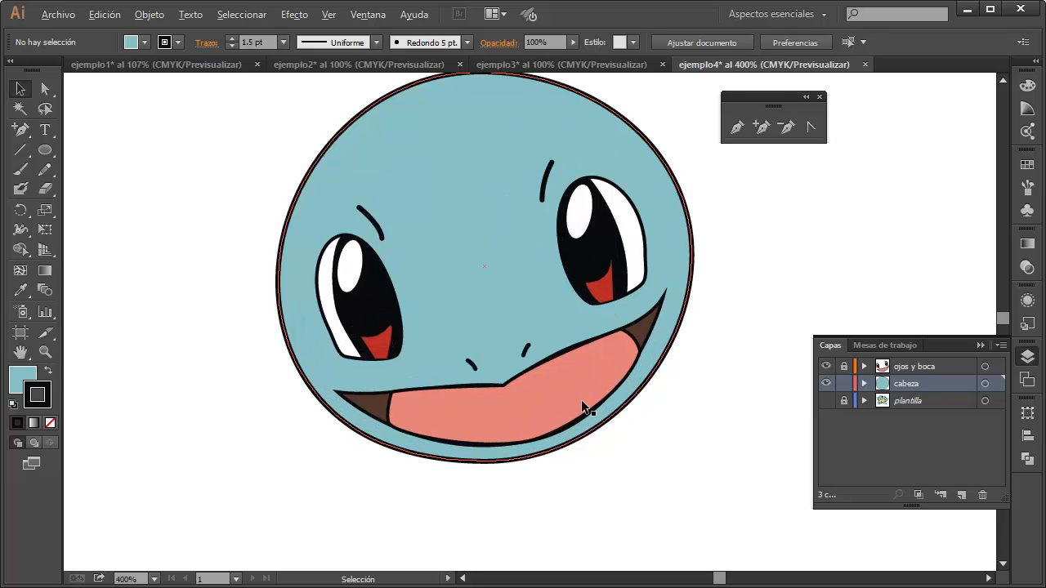
scroll(607, 325, "up", 6)
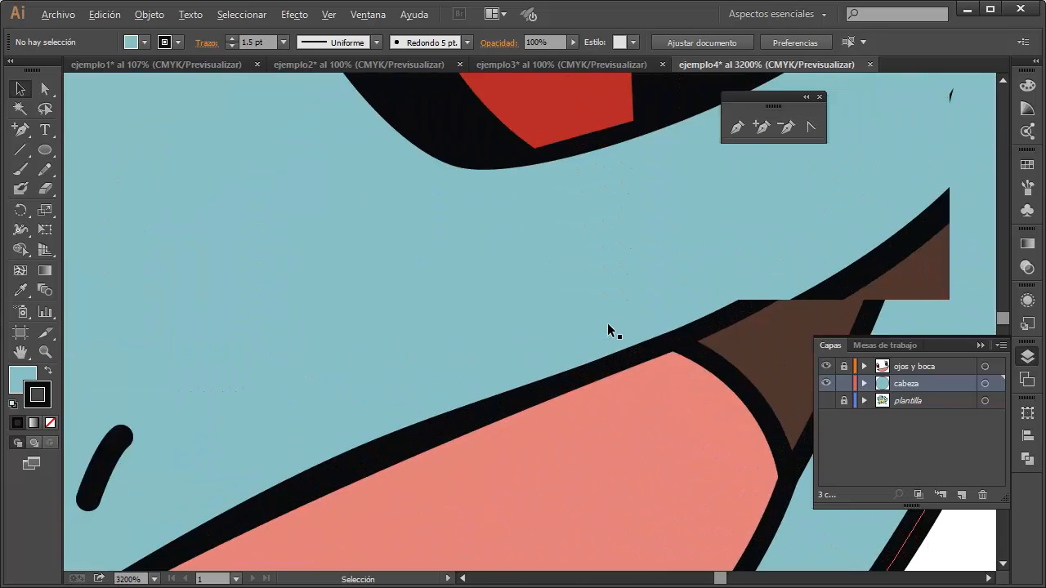
scroll(646, 349, "up", 2)
scroll(706, 410, "down", 8)
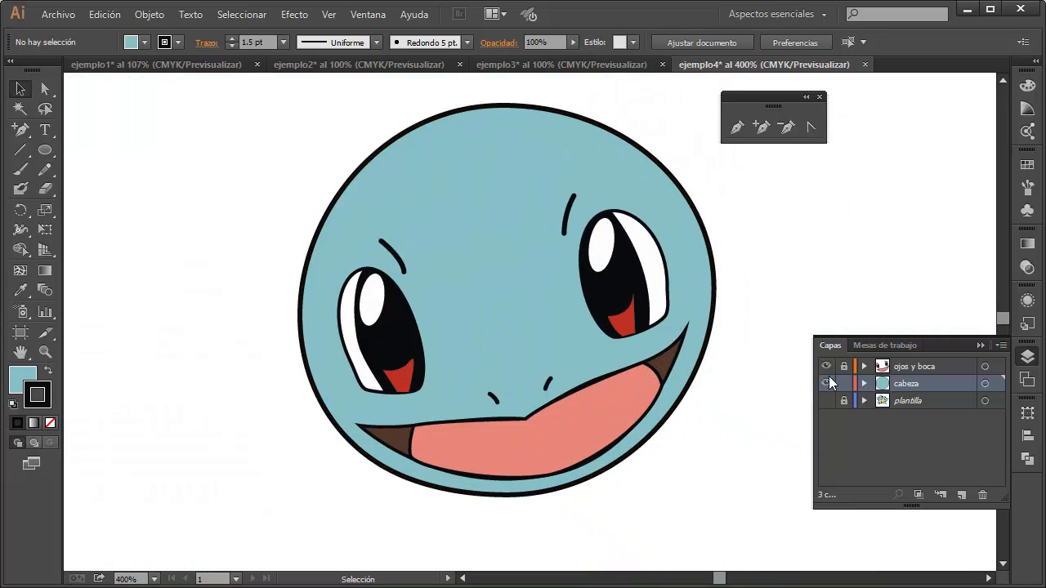
Show the plantilla layer again and bring the whole Squirtle template into view.
left_click(834, 400)
scroll(616, 380, "down", 2)
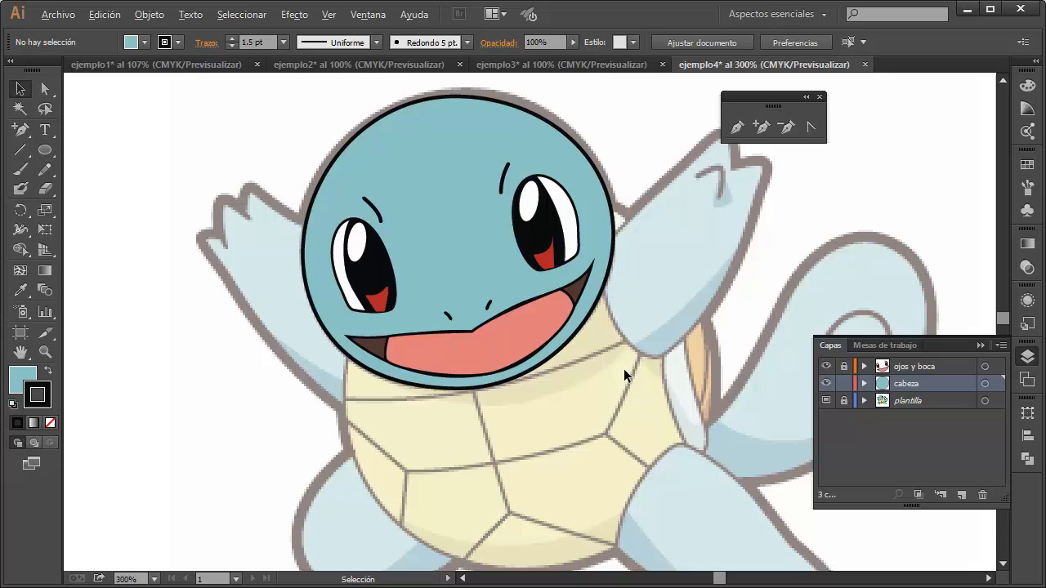
scroll(622, 375, "down", 1)
left_click_drag(430, 349, 382, 306)
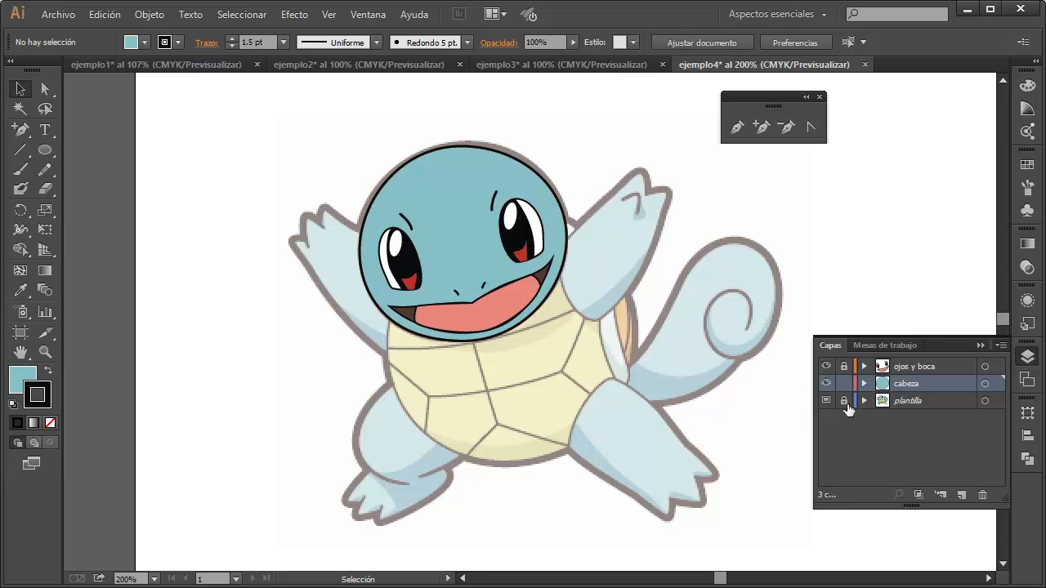
Hide the cabeza and ojos y boca layers and examine the template's shadow along the head's lower-right edge.
left_click_drag(832, 384, 835, 371)
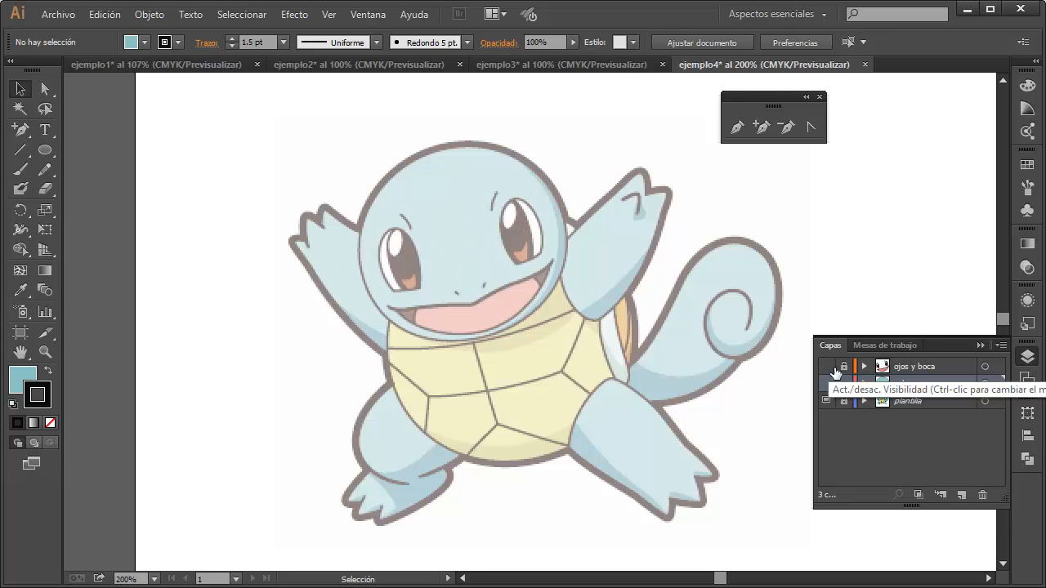
scroll(556, 292, "up", 2)
scroll(556, 293, "up", 3)
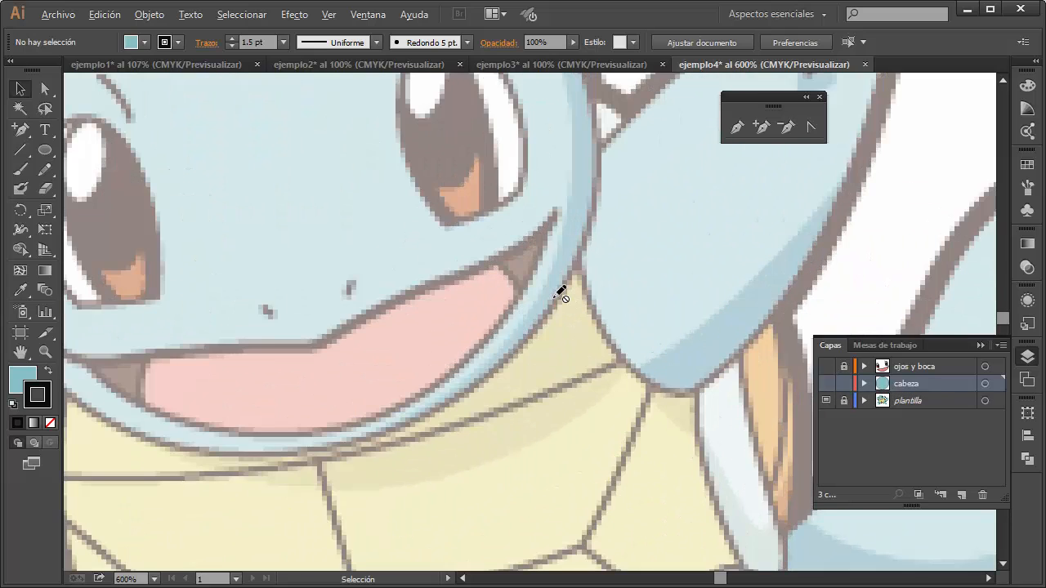
scroll(558, 359, "down", 3)
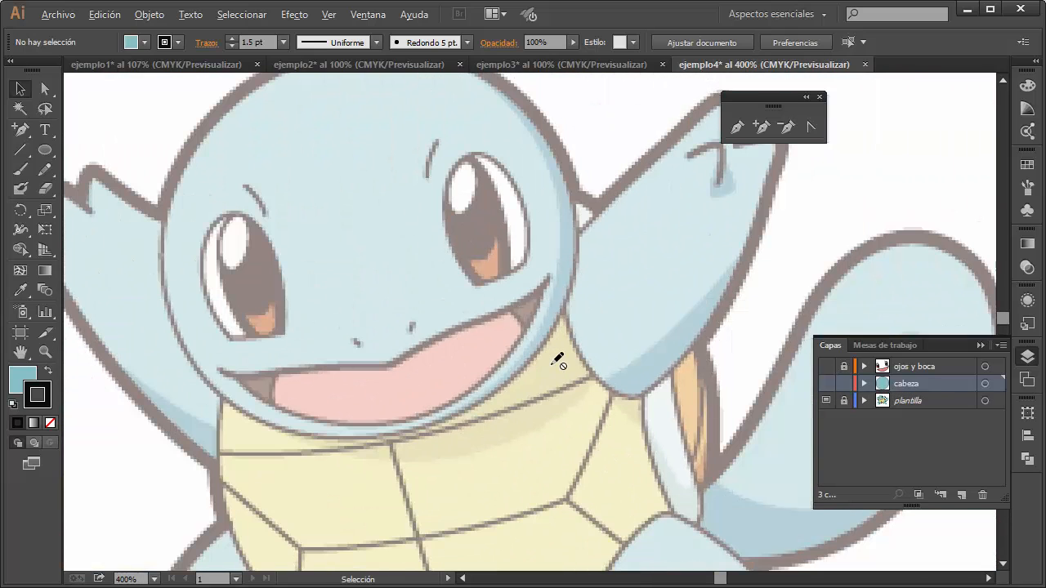
Show the cabeza and ojos y boca layers again, toggling cabeza to compare the head with the template's shading.
left_click_drag(827, 391, 826, 366)
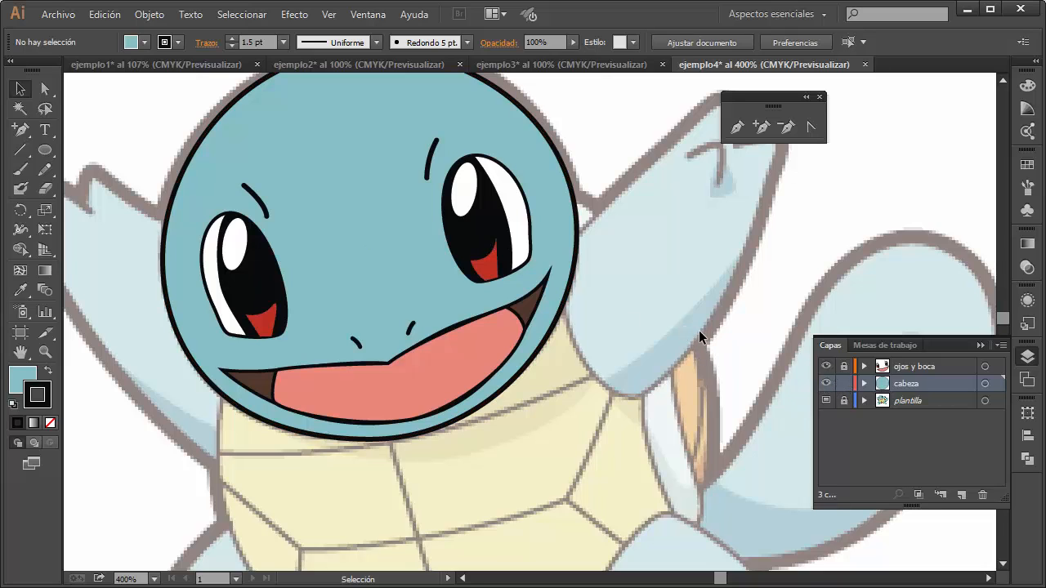
left_click(830, 388)
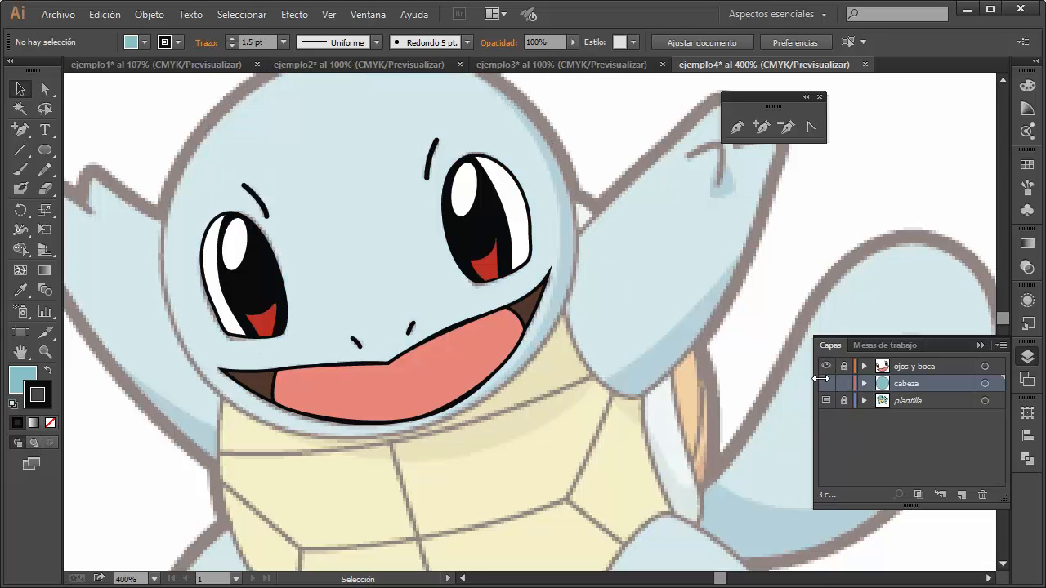
left_click(826, 384)
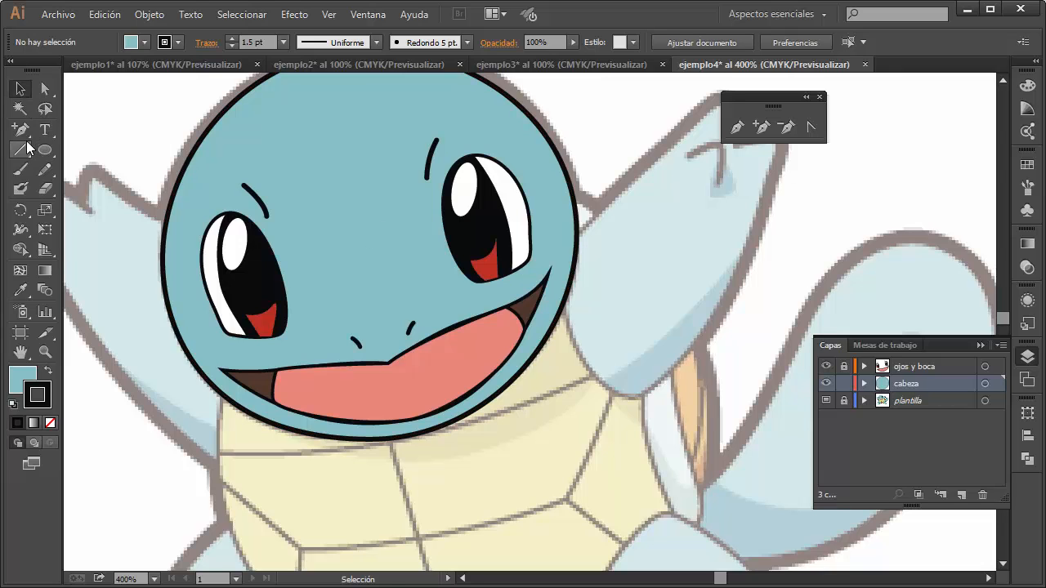
Prepare the Pen tool with a yellow-green fill and no stroke, with the document's layers in view.
mouse_move(20, 129)
left_mouse_down()
mouse_move(41, 143)
mouse_move(30, 146)
left_mouse_up()
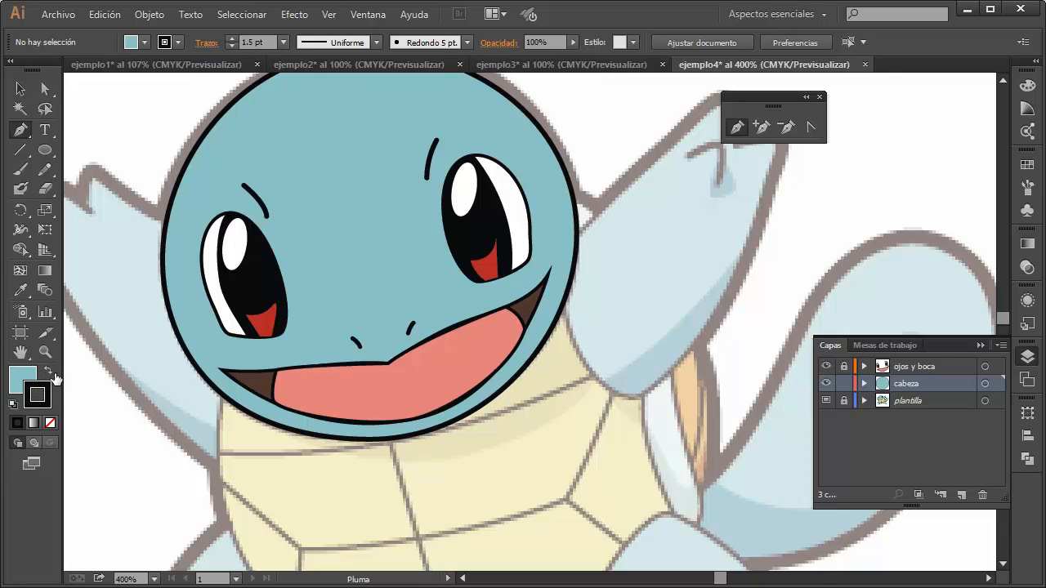
left_click(49, 422)
double_click(22, 377)
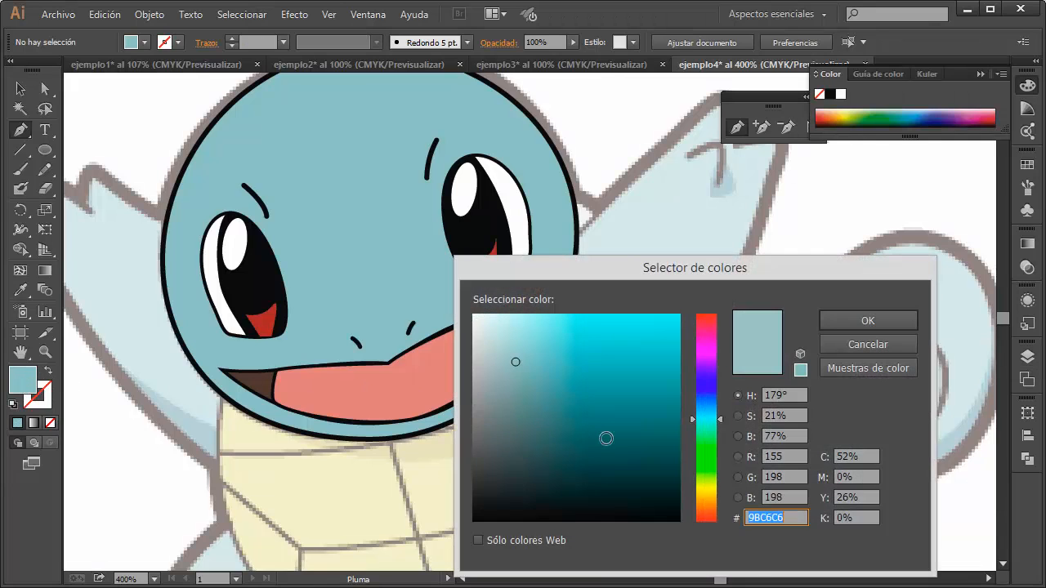
left_click(703, 478)
left_click(678, 319)
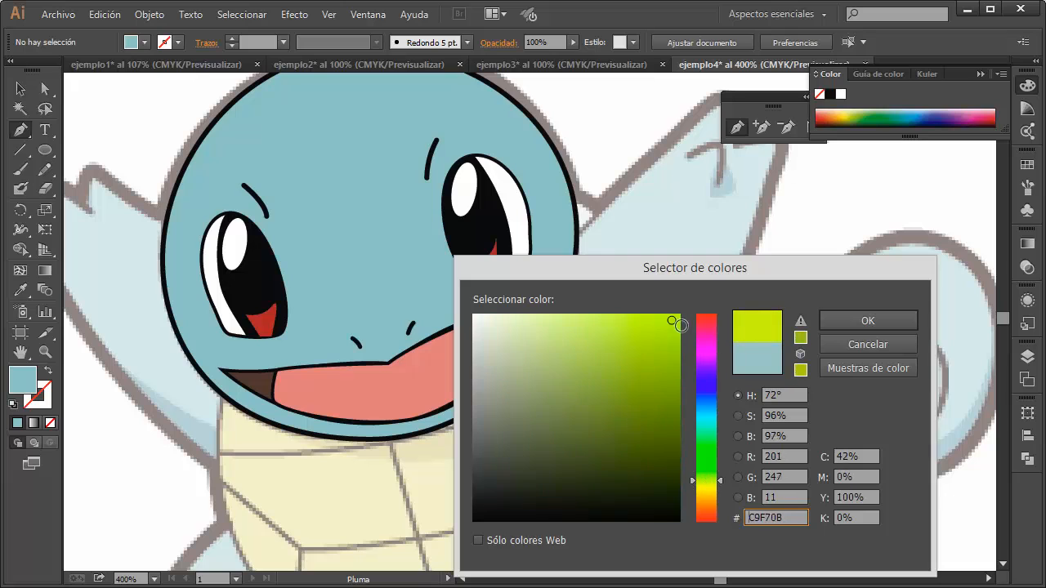
left_click(878, 322)
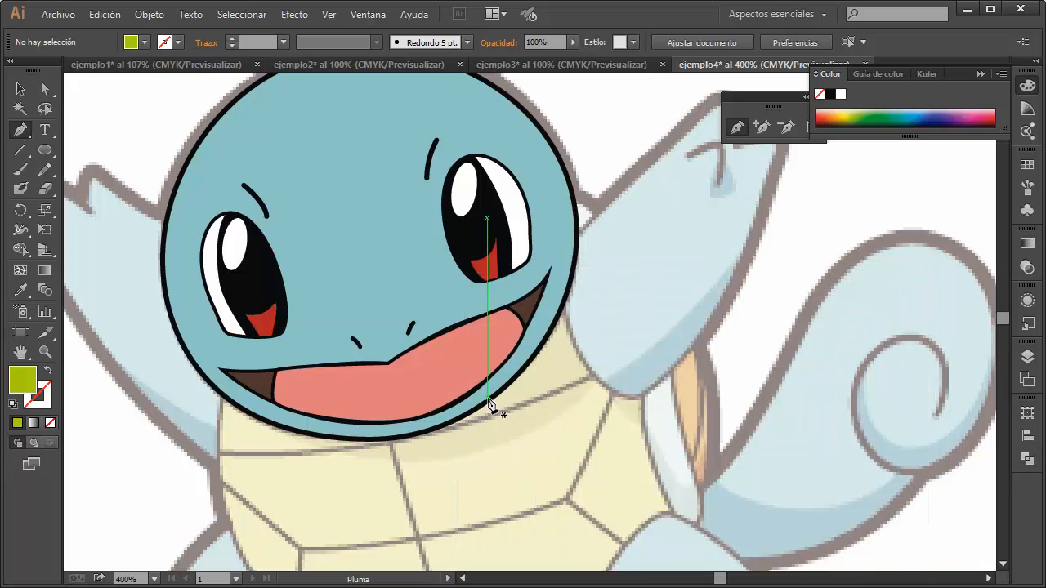
left_click(1033, 356)
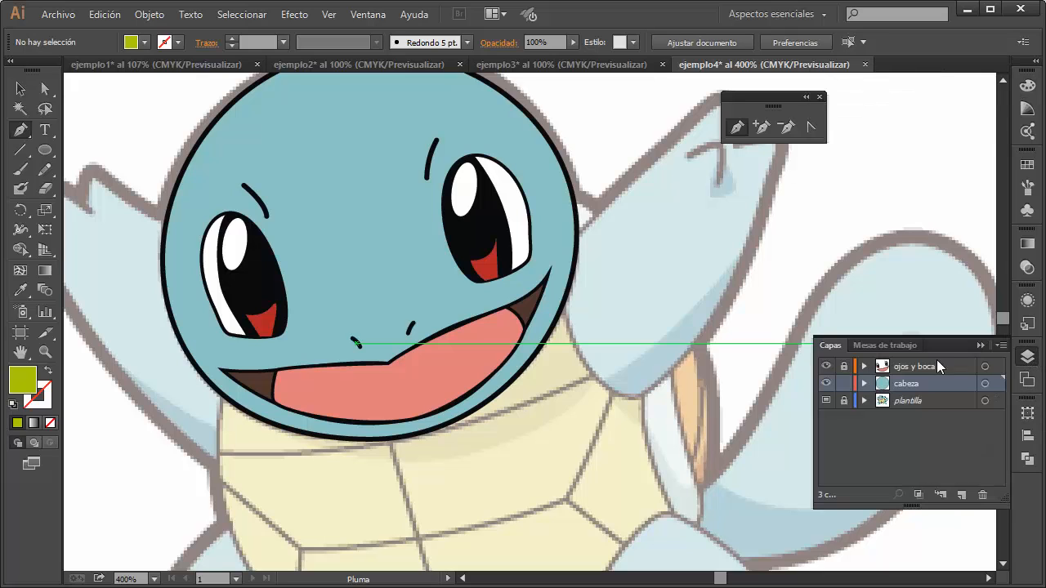
Try the selected head shape without a fill over the template, and restore its blue fill.
key("v")
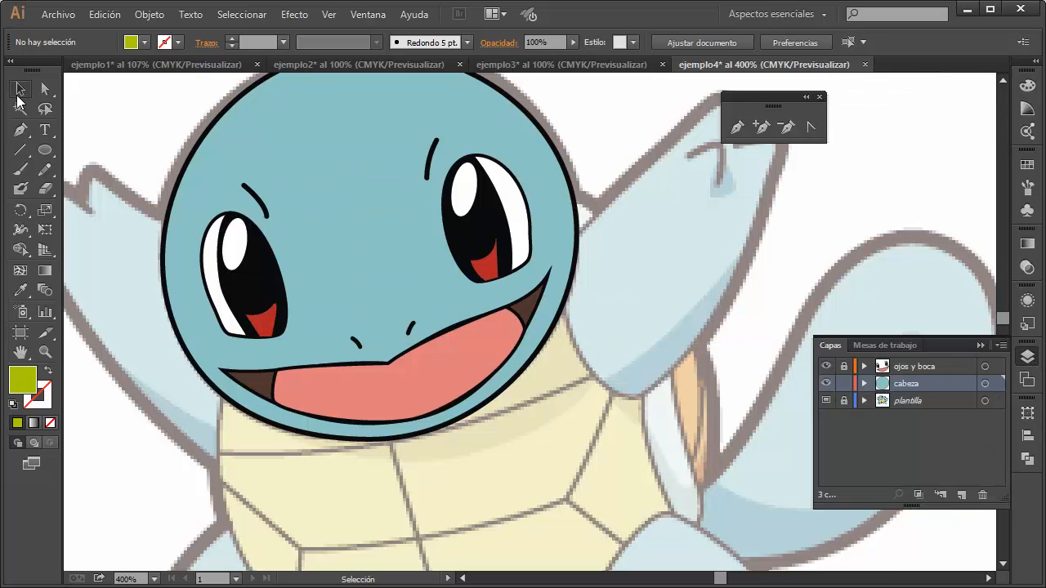
left_click(197, 145)
left_click(198, 144)
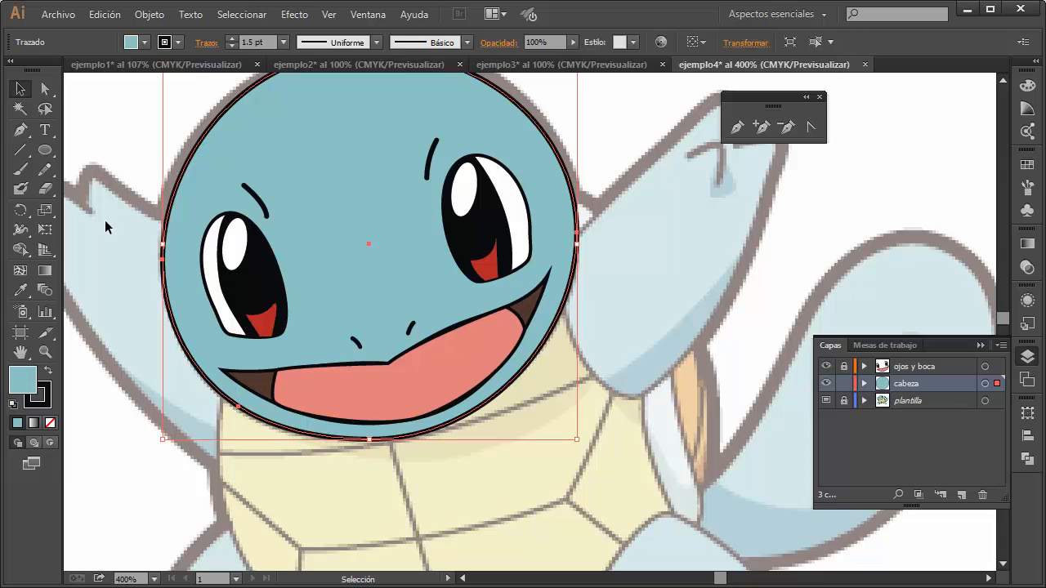
left_click(49, 423)
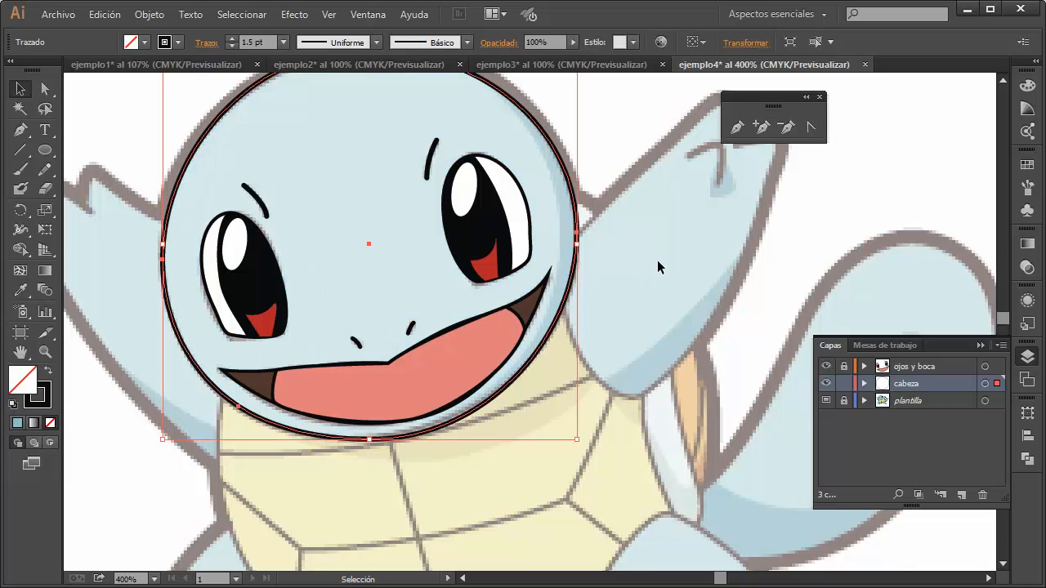
left_click_drag(657, 266, 666, 317)
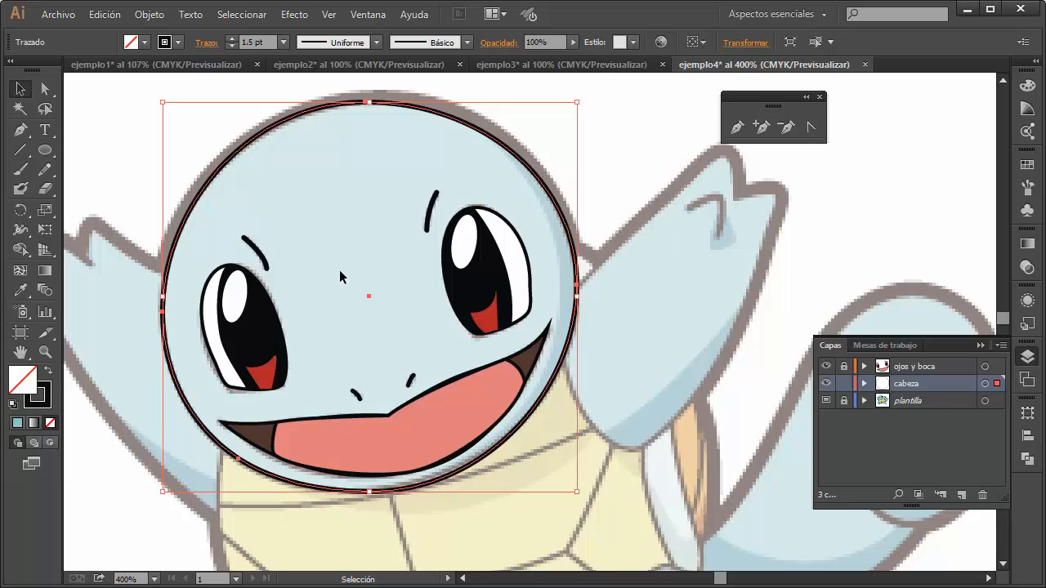
left_click(17, 422)
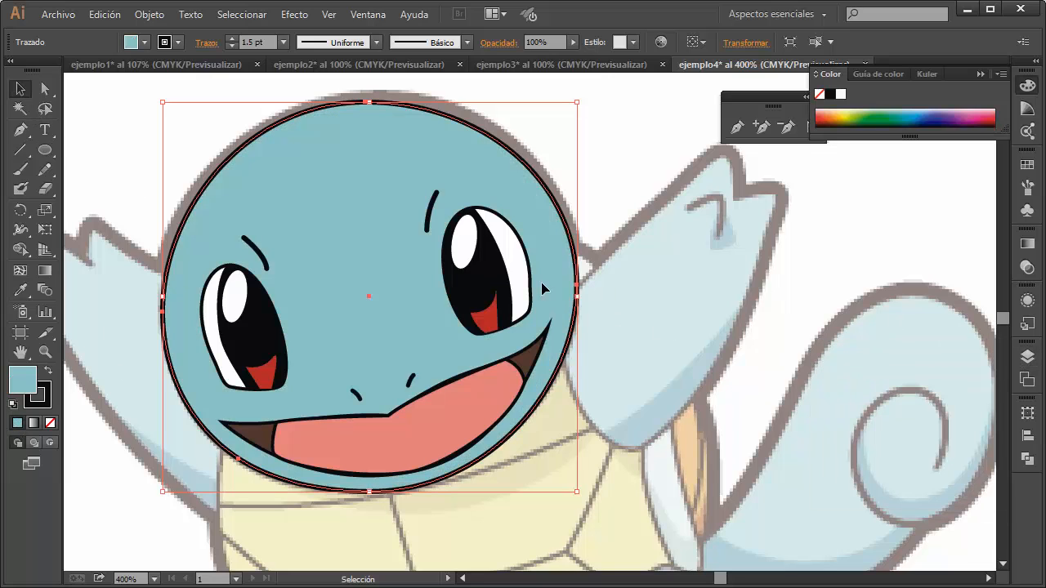
left_click(1027, 356)
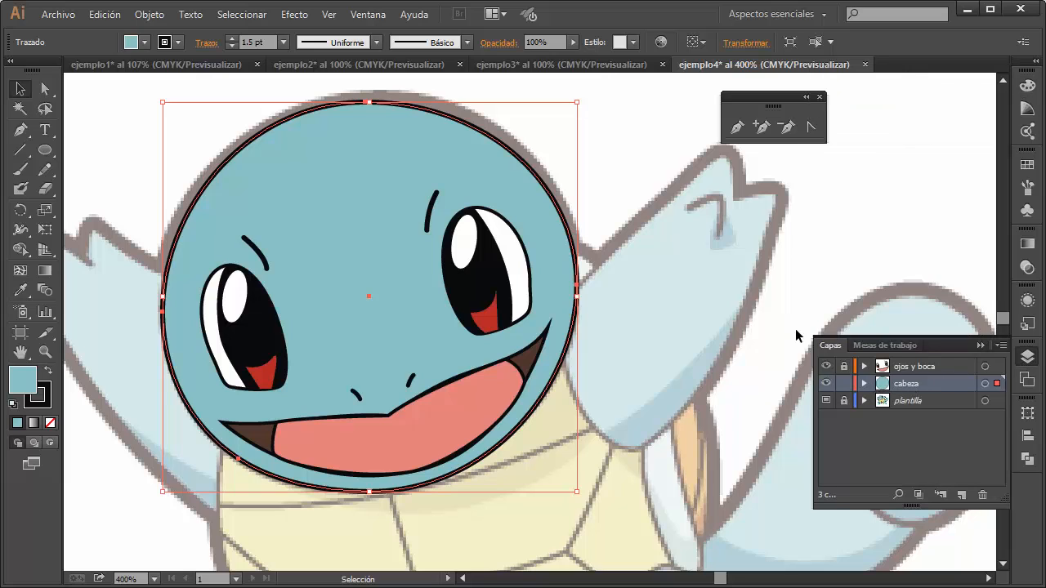
Lower the head shape's opacity to 6% so the template's shading can be traced.
left_click_drag(573, 42, 508, 61)
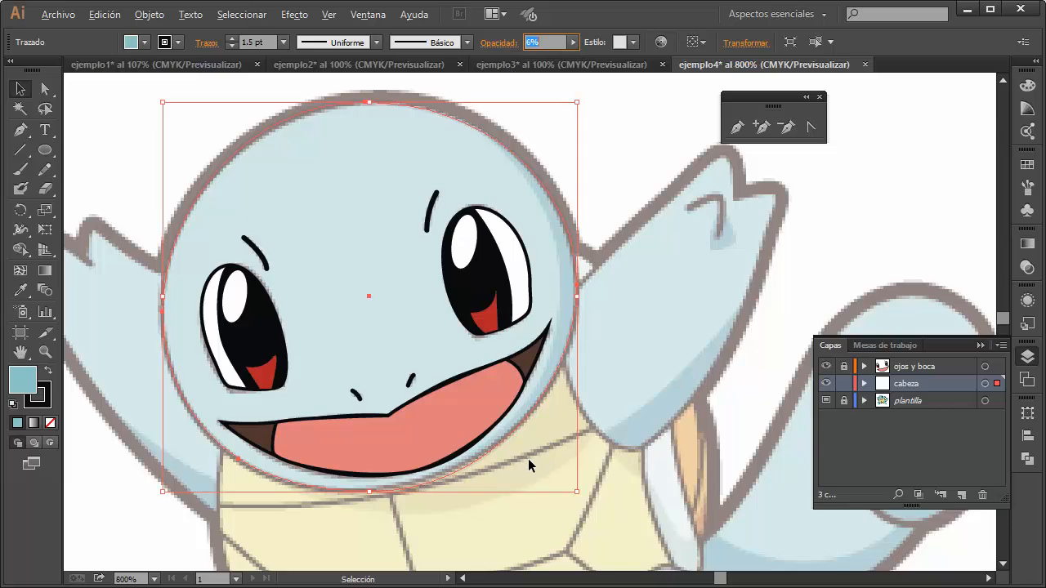
scroll(528, 459, "up", 4)
scroll(566, 418, "down", 4)
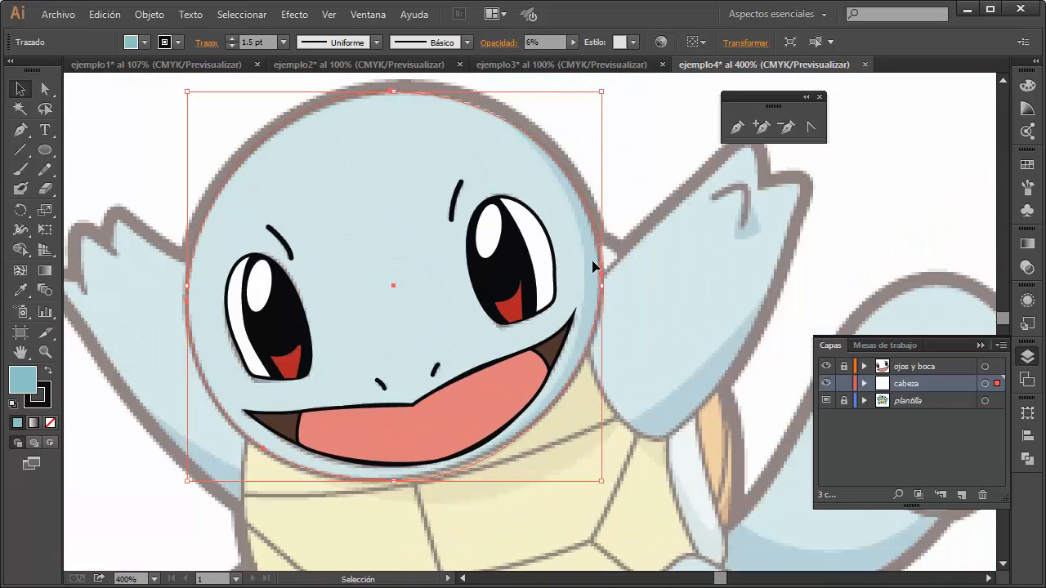
Try removing the fill with the Pen tool active, undo the change to the head, and clear the selection.
left_click(20, 129)
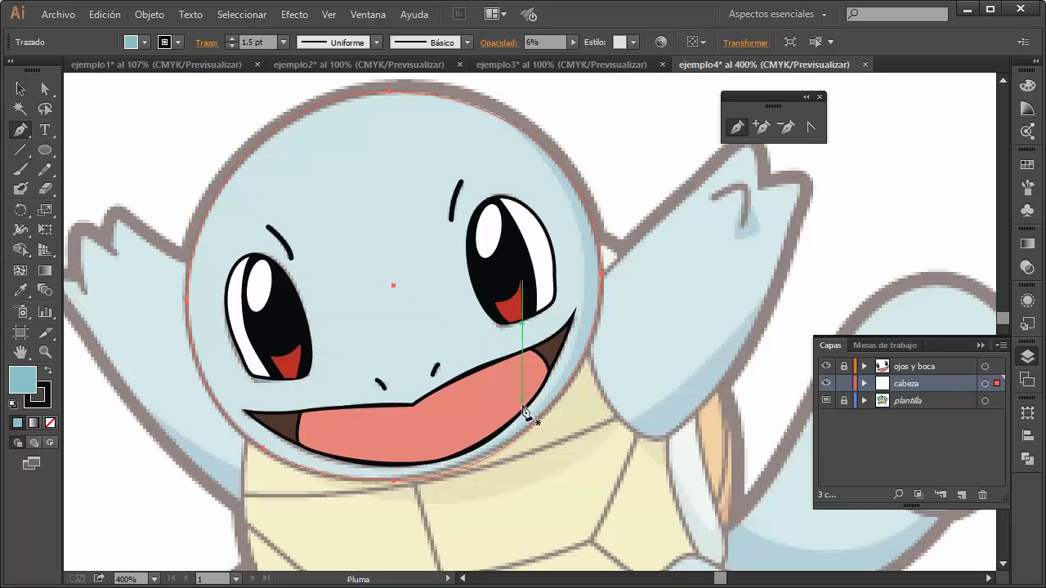
left_click(50, 422)
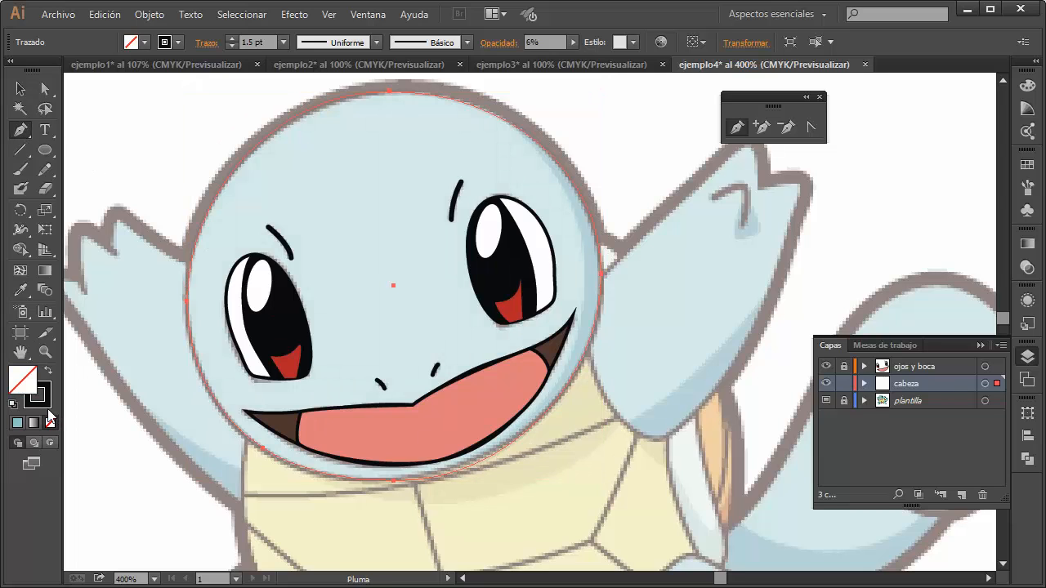
key("ctrl+z")
left_click(20, 88)
left_click(145, 119)
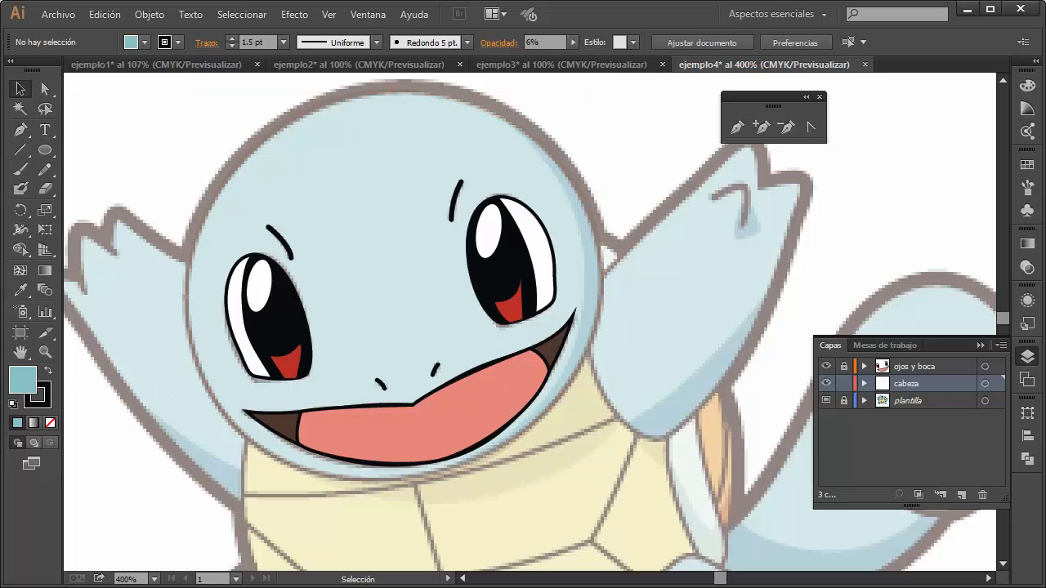
Set the drawing colours to a bright yellow fill with no stroke for tracing the shadow.
left_click(45, 400)
left_click(50, 422)
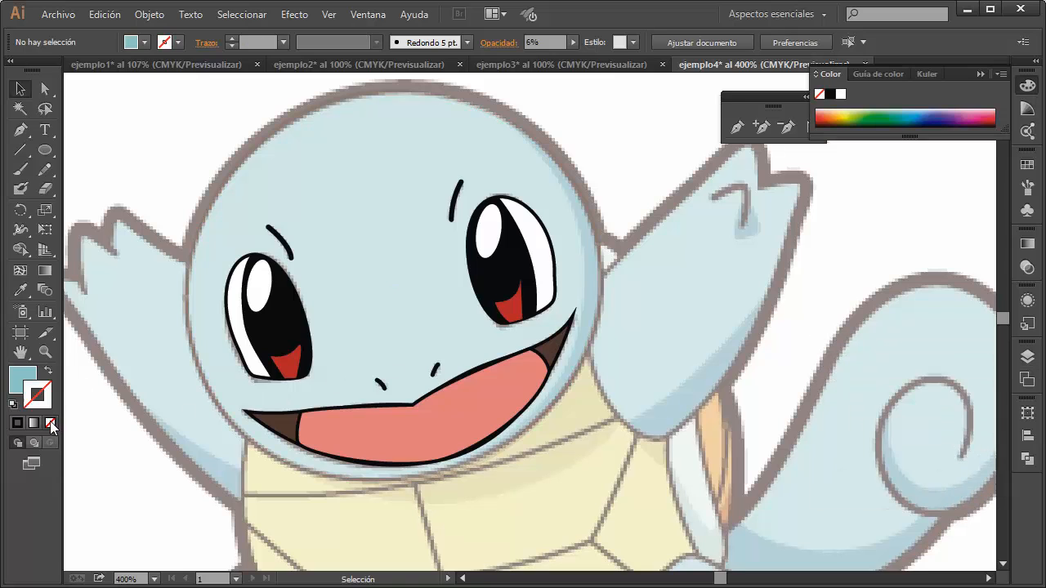
left_click(22, 379)
double_click(22, 379)
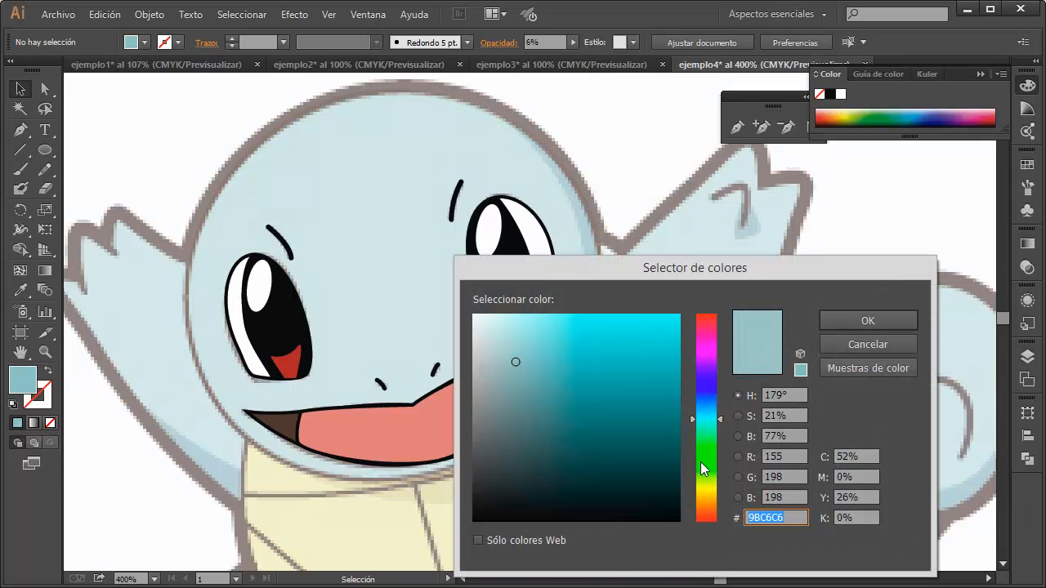
left_click_drag(700, 461, 704, 490)
left_click_drag(621, 352, 679, 315)
left_click(866, 320)
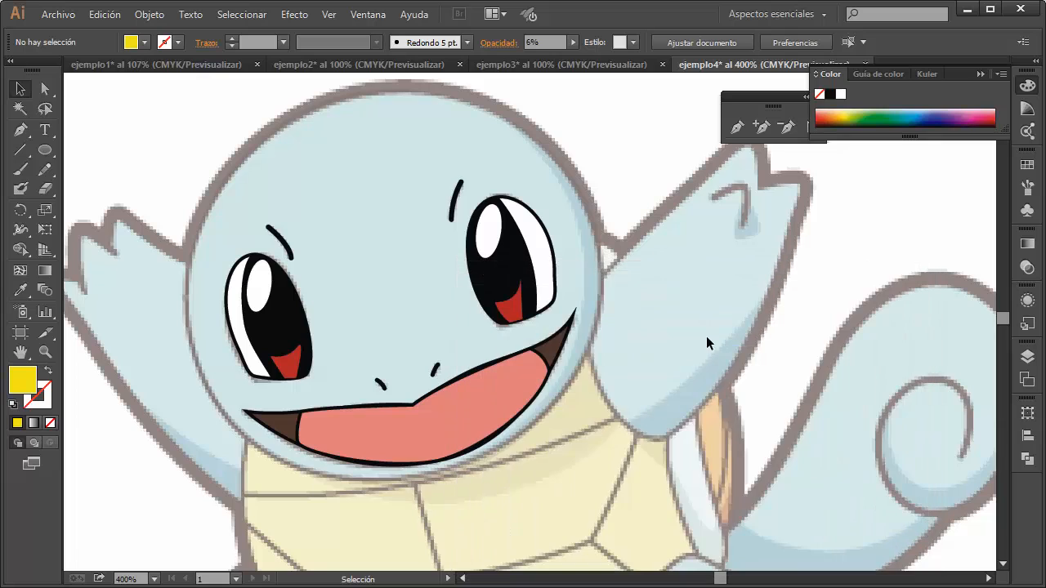
scroll(547, 416, "up", 2)
left_click(1027, 356)
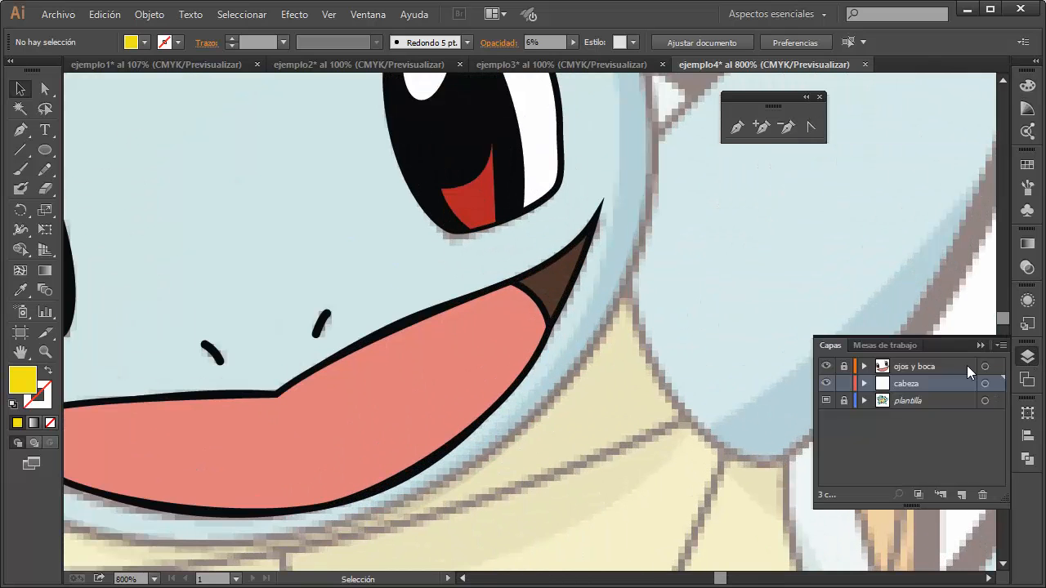
Try raising the opacity to 72% with nothing selected.
left_click_drag(573, 41, 522, 51)
left_click_drag(570, 47, 557, 63)
scroll(664, 440, "down", 5)
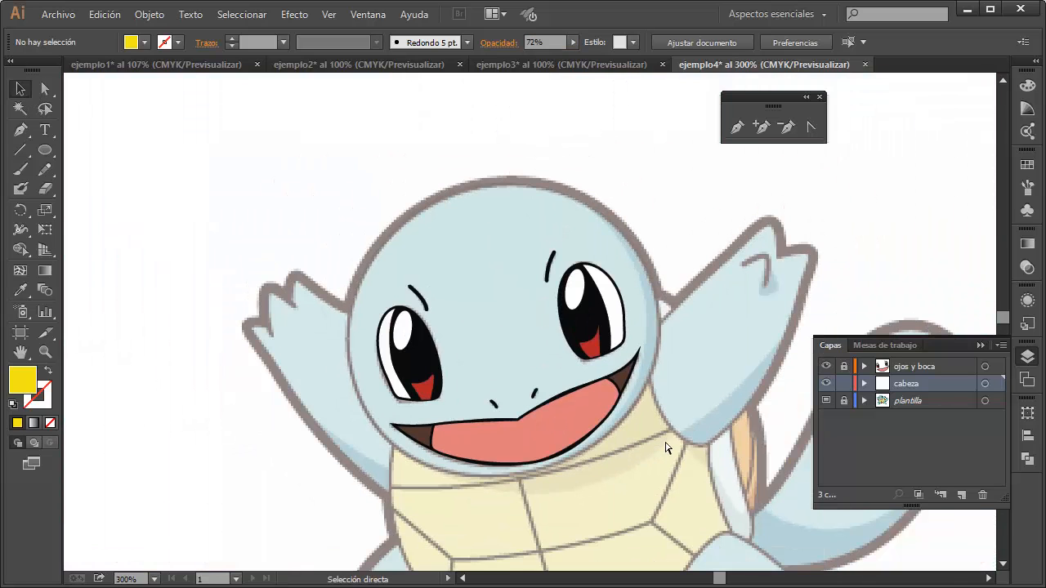
key("ctrl+a")
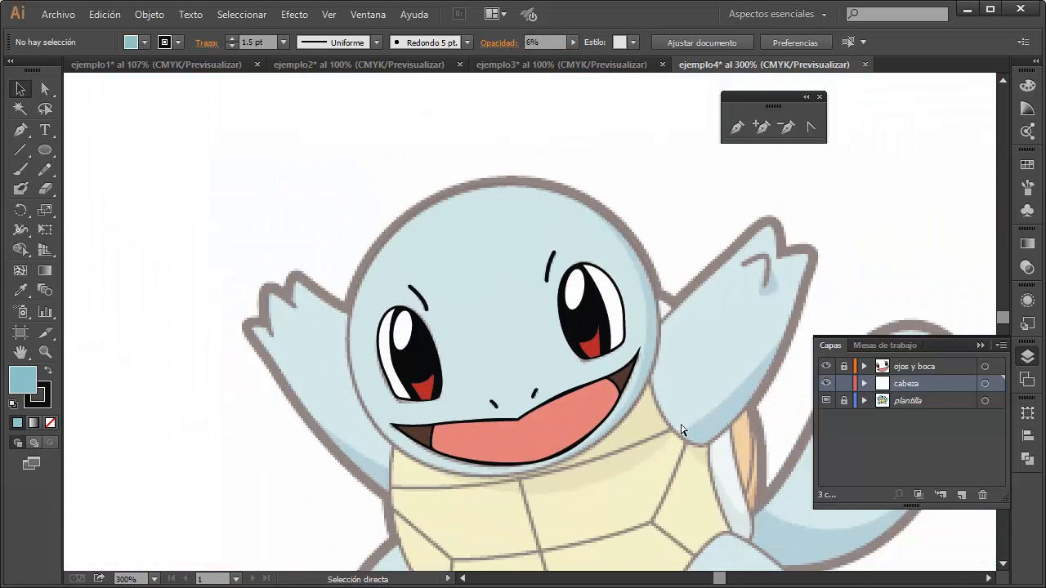
Select the head shape and set its opacity to 48%, checking the template's shadow near the mouth.
key("v")
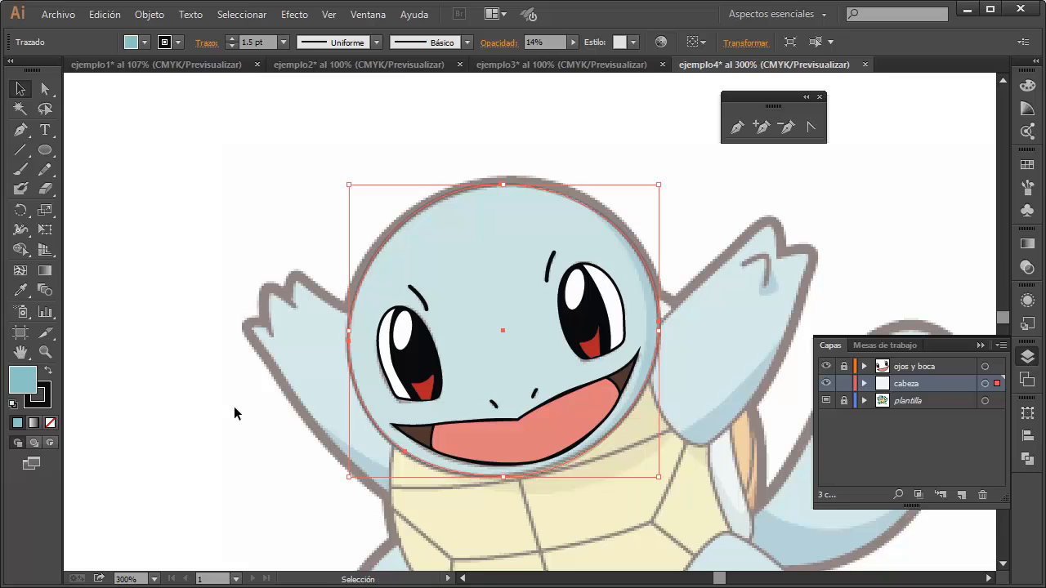
left_click(573, 42)
left_click(570, 63)
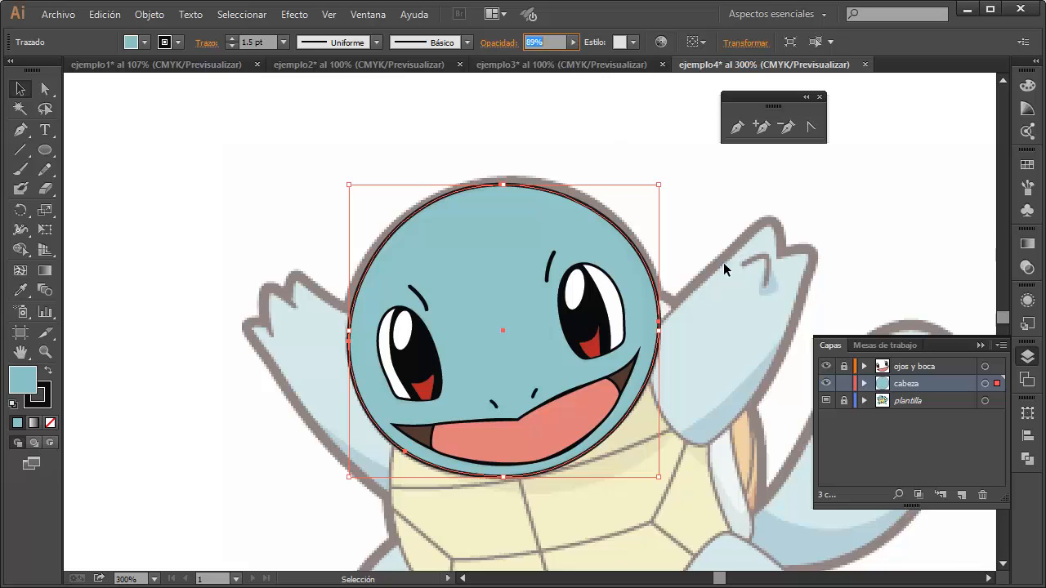
type("61")
key("Return")
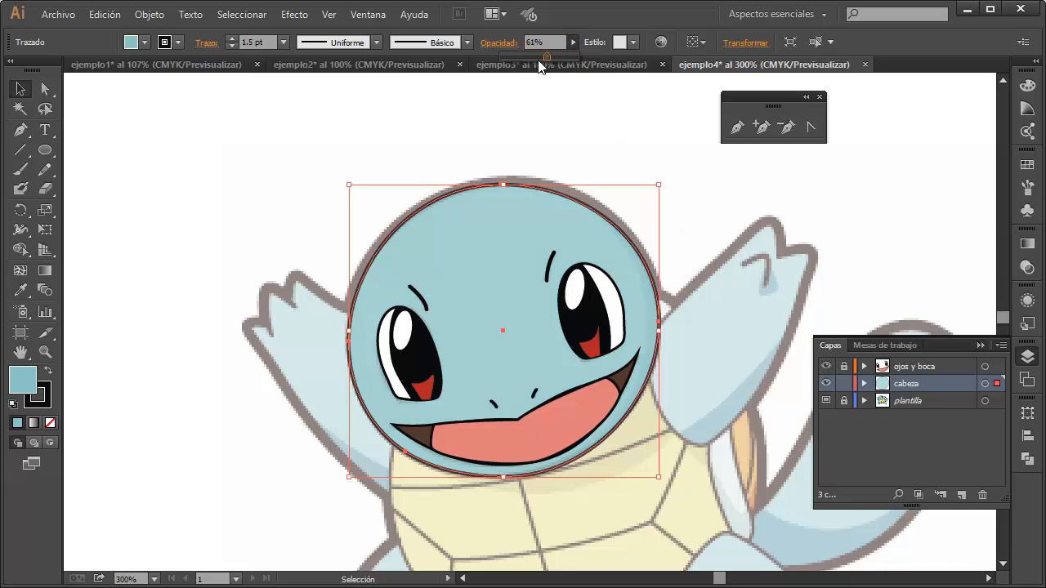
scroll(642, 454, "up", 2)
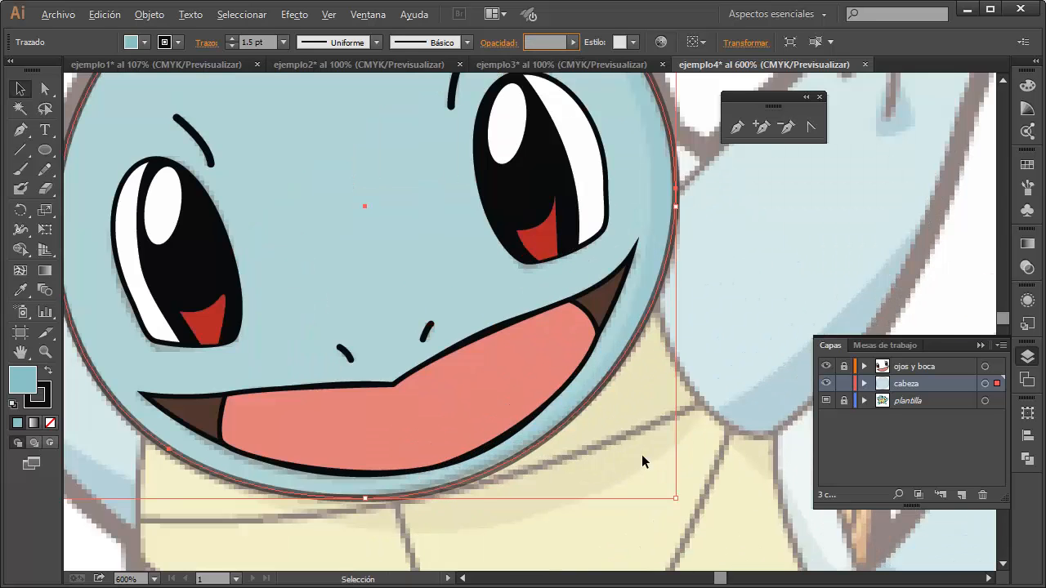
scroll(641, 455, "up", 1)
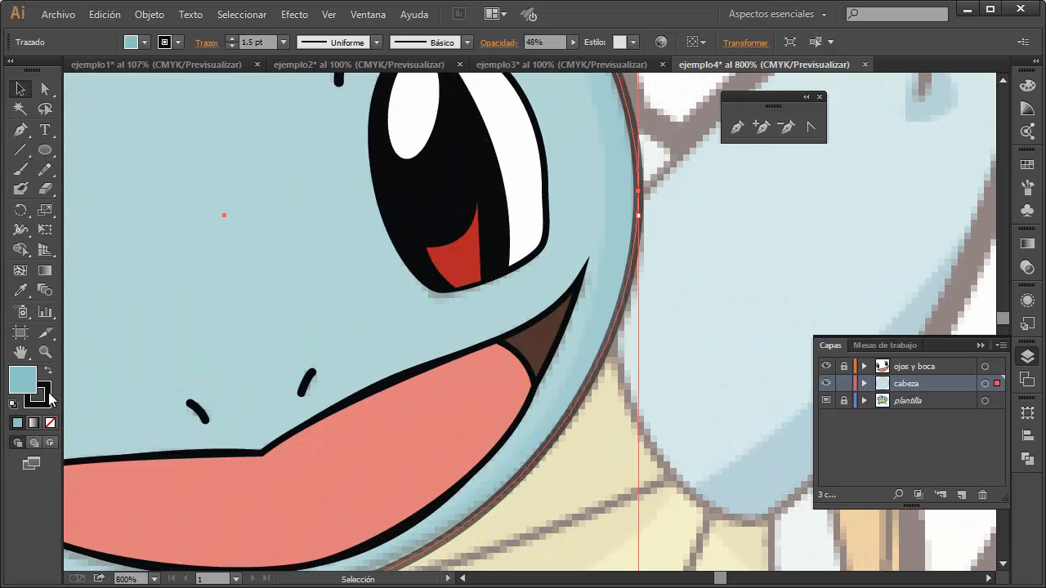
Deselect the head and prepare the Pen tool with a yellow fill of about DBD112 and no stroke.
left_click(688, 441)
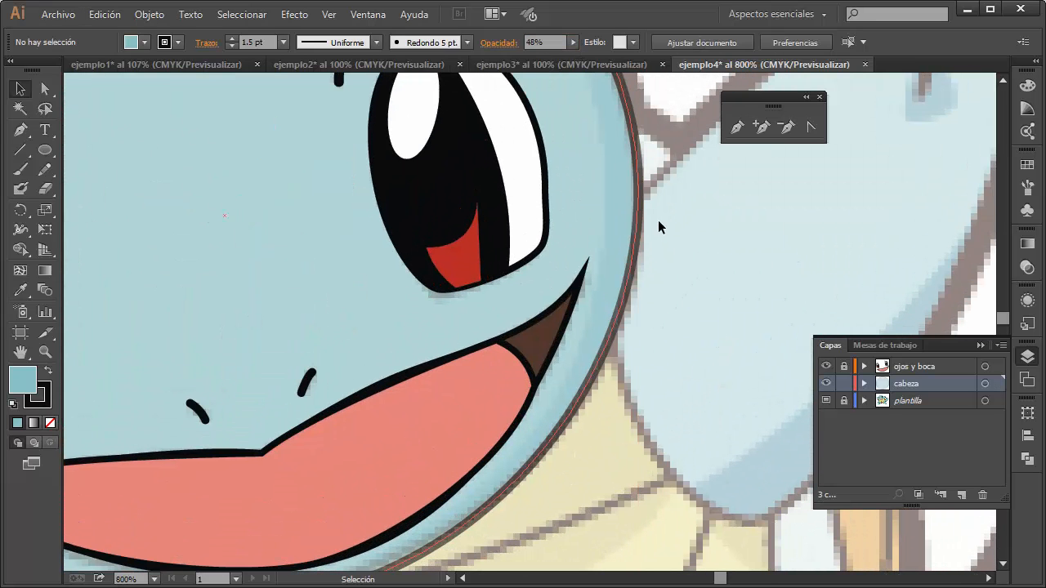
left_click(50, 423)
double_click(22, 378)
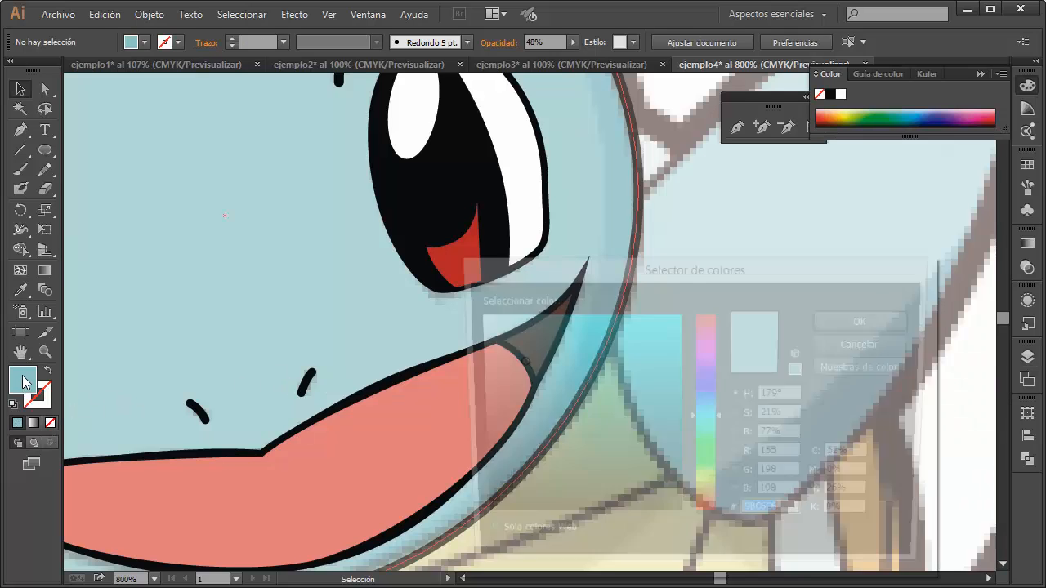
left_click(705, 489)
left_click(666, 343)
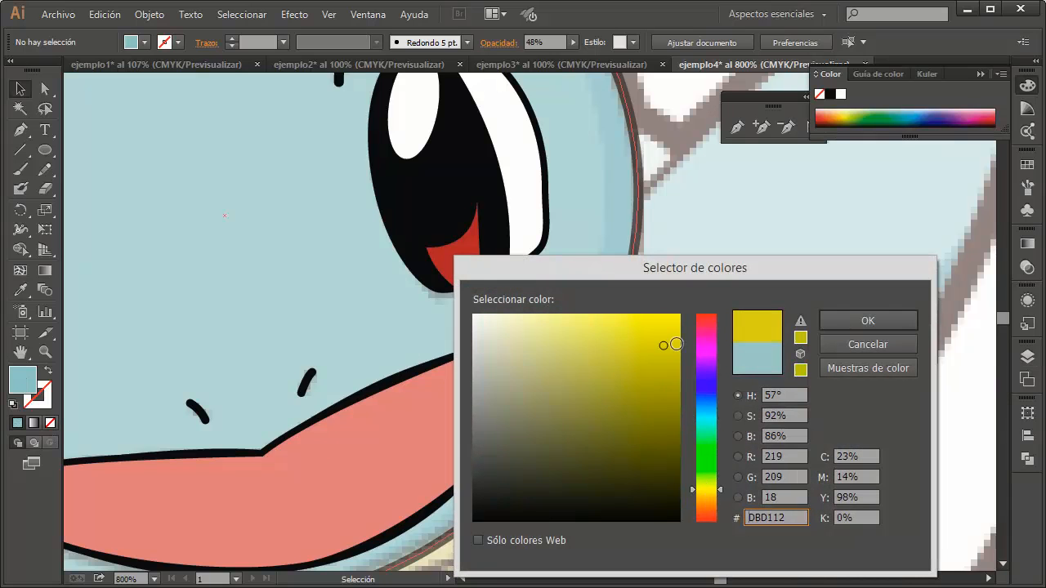
left_click(866, 321)
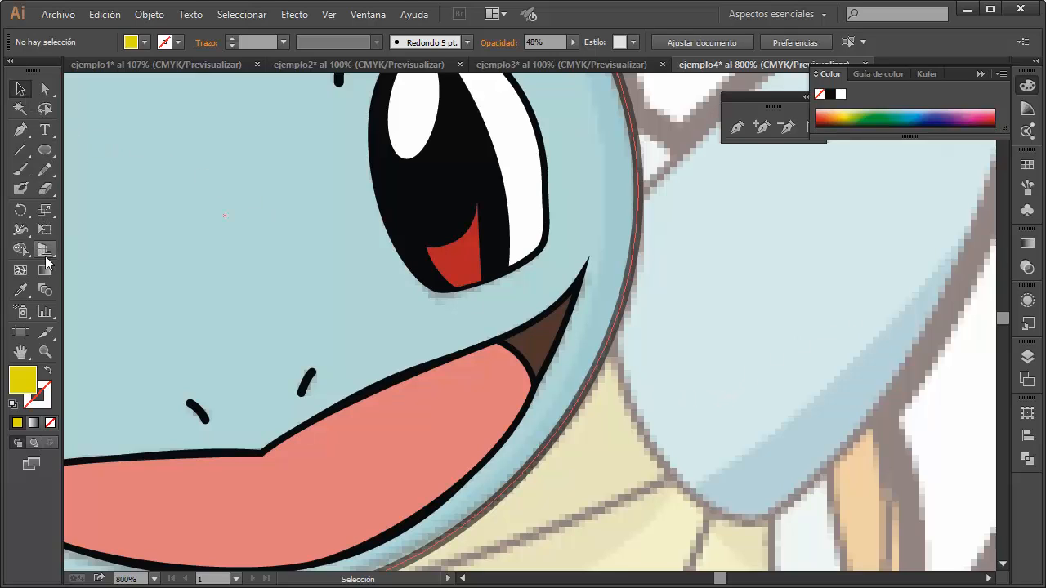
left_click(21, 129)
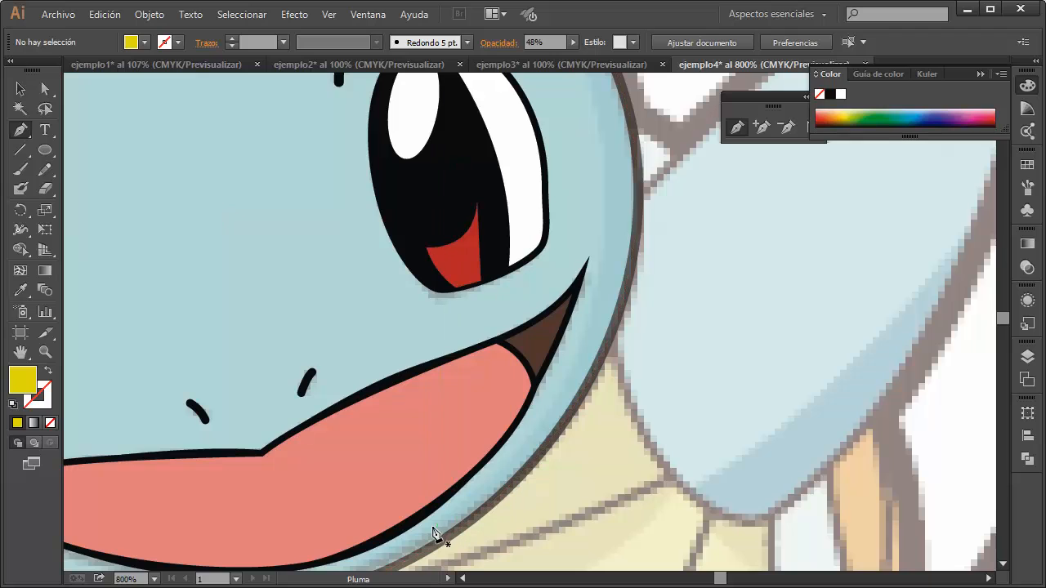
Trace the shadow's inner edge with the Pen tool, from the head's lower outline below the mouth up to the outline above the eye.
left_click_drag(450, 532, 490, 397)
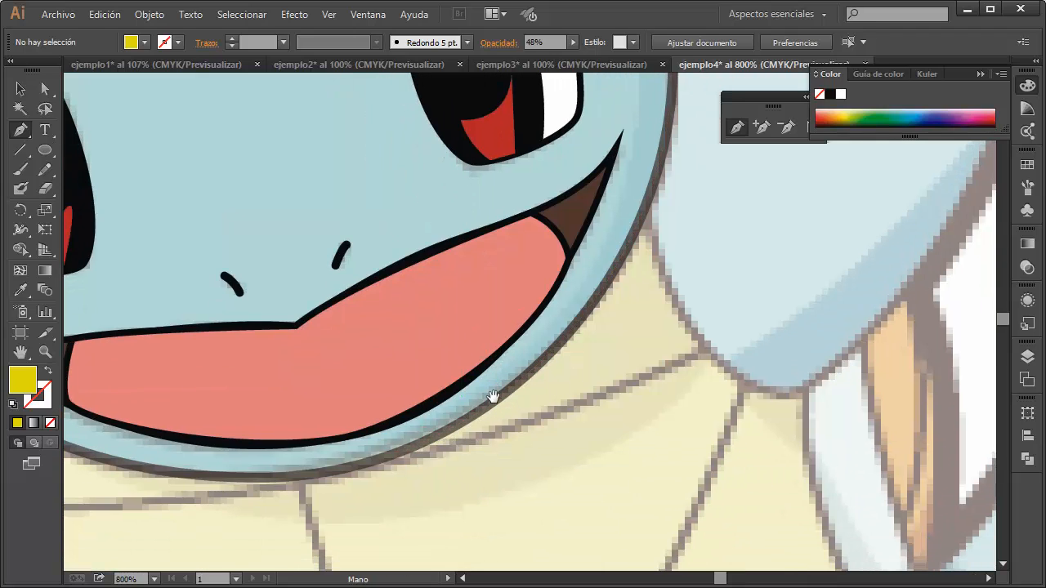
left_click(431, 441)
left_click_drag(637, 210, 520, 480)
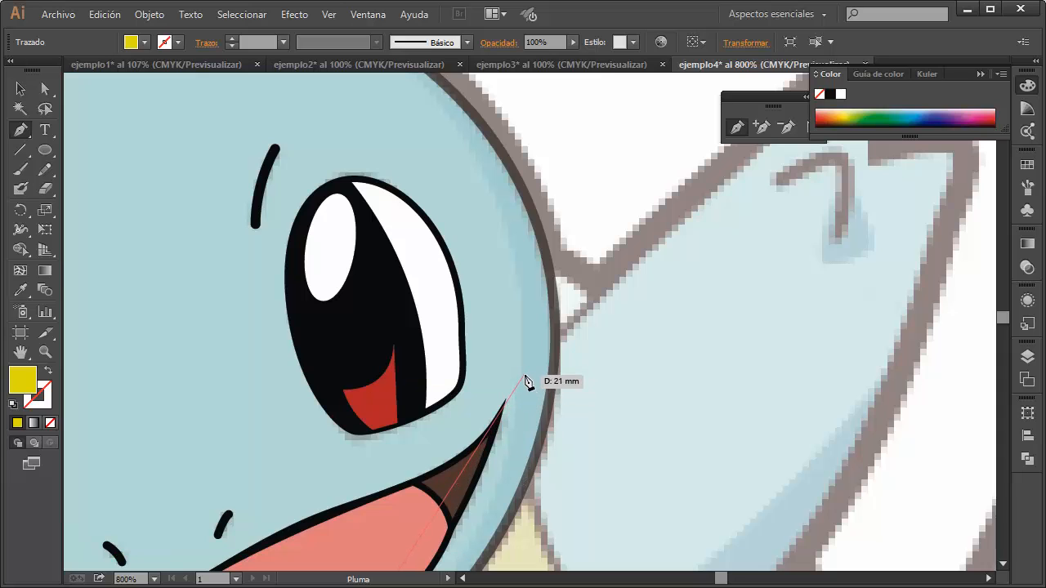
left_click_drag(524, 375, 536, 196)
scroll(536, 201, "up", 2)
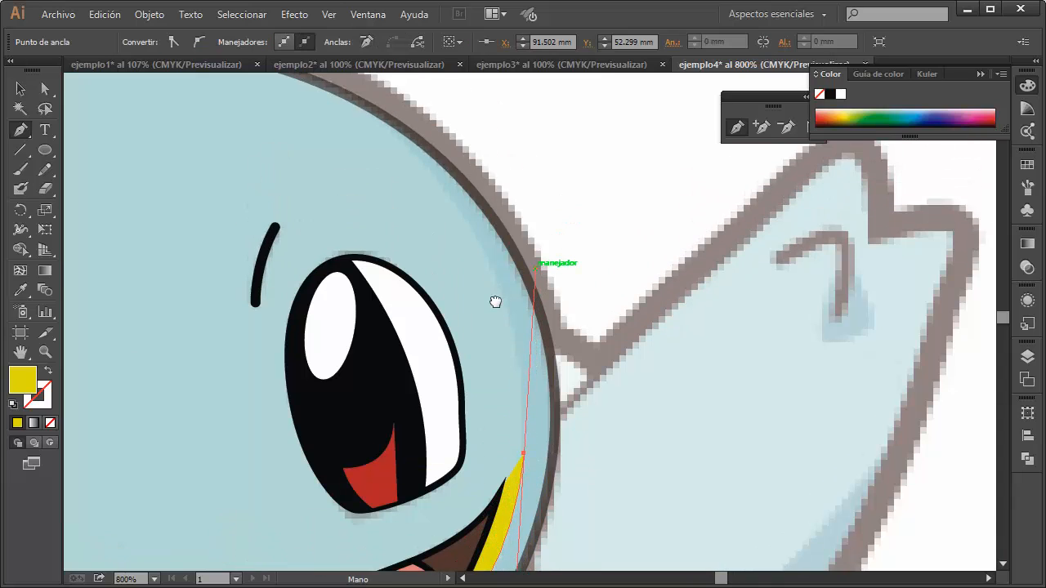
left_click(394, 132)
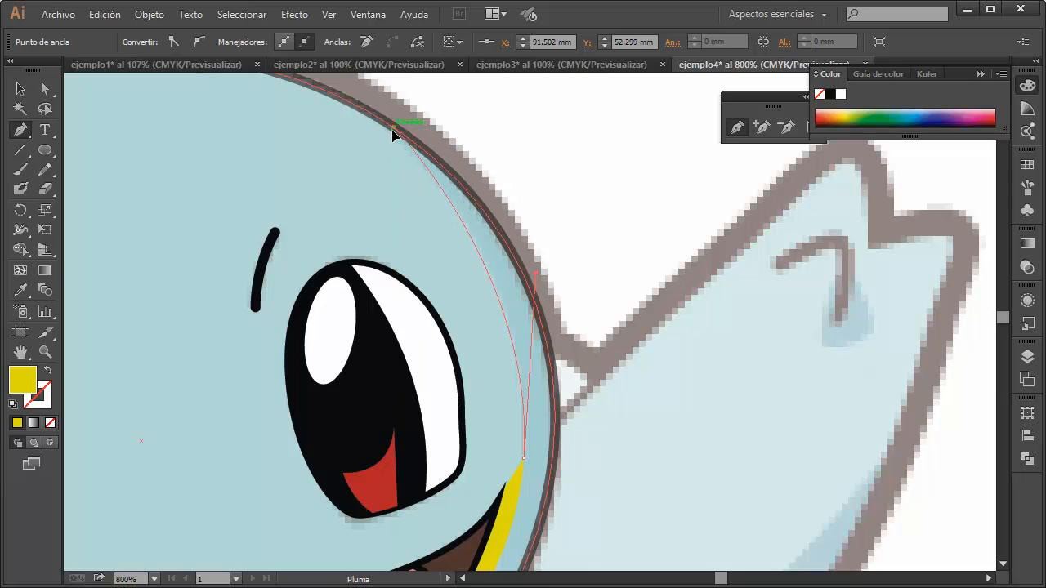
left_click(394, 131)
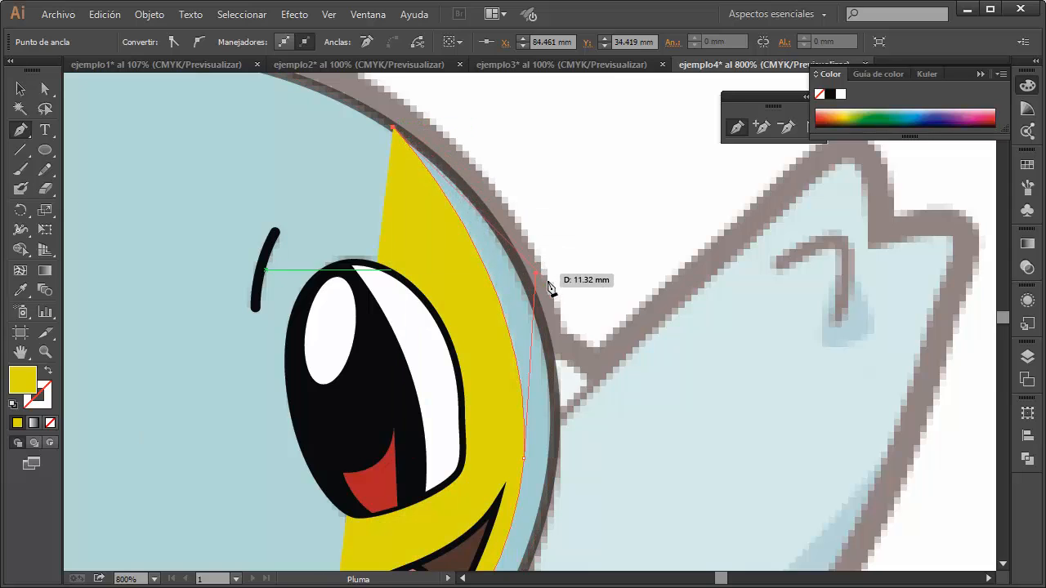
Close the yellow shadow shape along the head's outer outline back to its starting anchor and deselect it.
left_click_drag(570, 483, 612, 316)
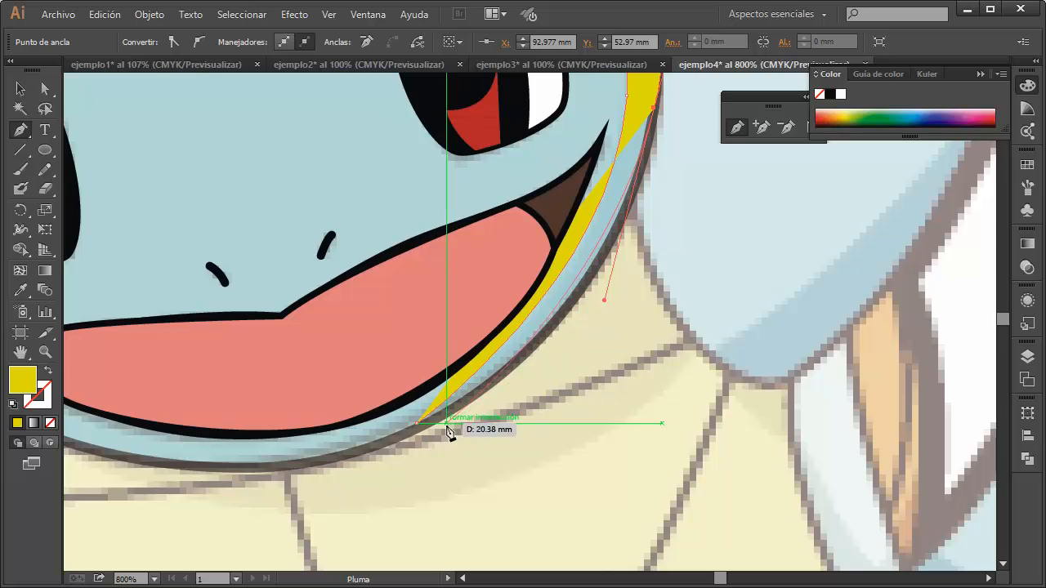
left_click_drag(418, 427, 342, 449)
scroll(643, 415, "down", 3)
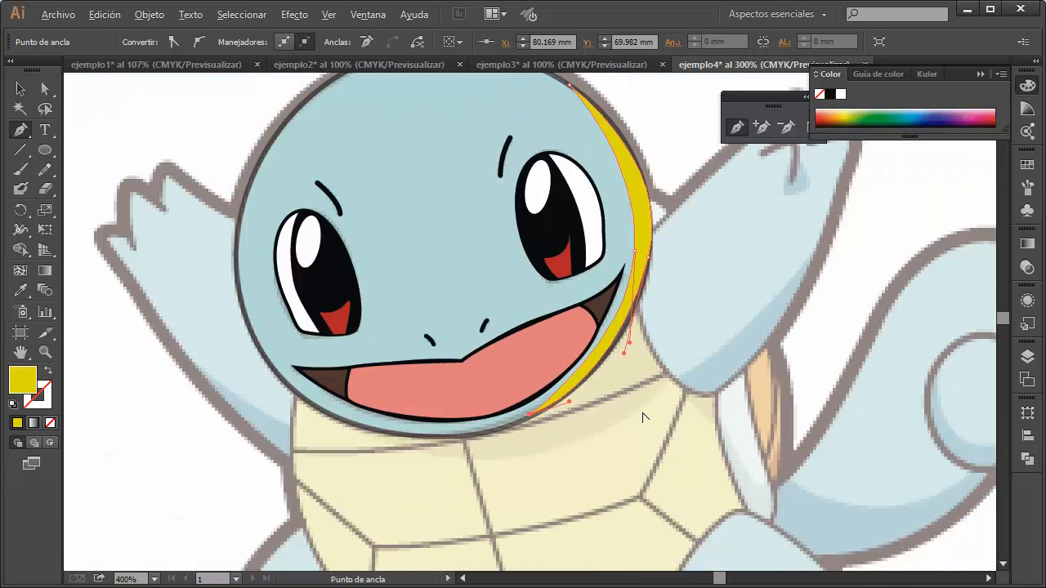
left_click(21, 88)
left_click(286, 145)
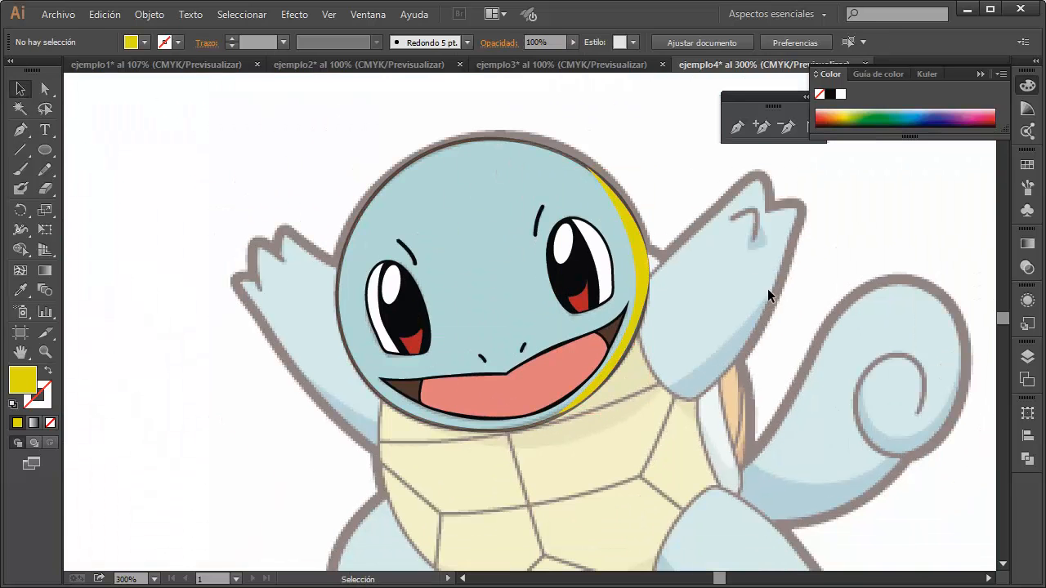
Try the yellow shadow shape at 38% opacity, restore it to 100% and deselect it.
key("space")
left_click_drag(728, 302, 623, 350)
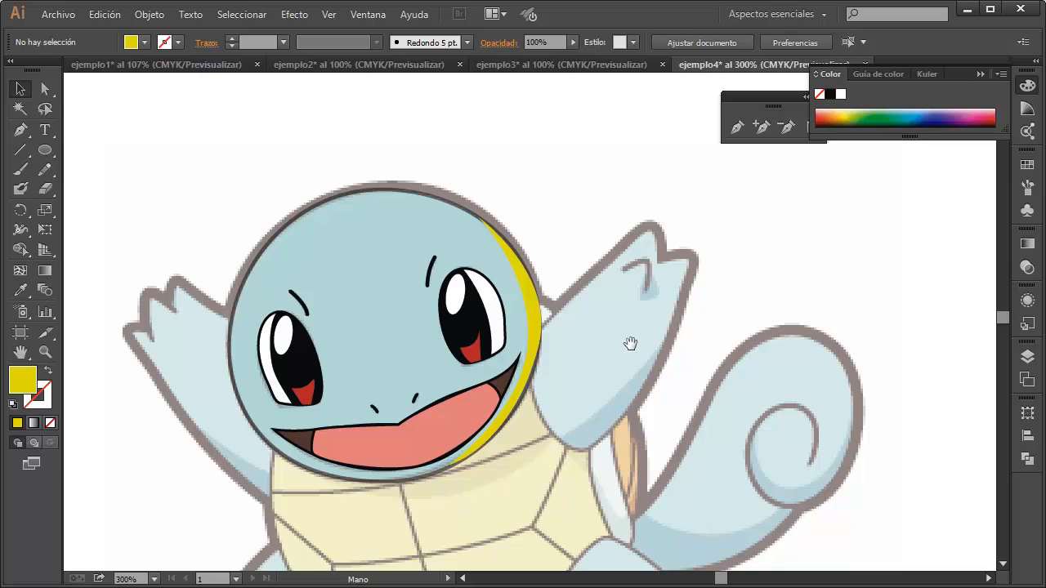
left_click(532, 312)
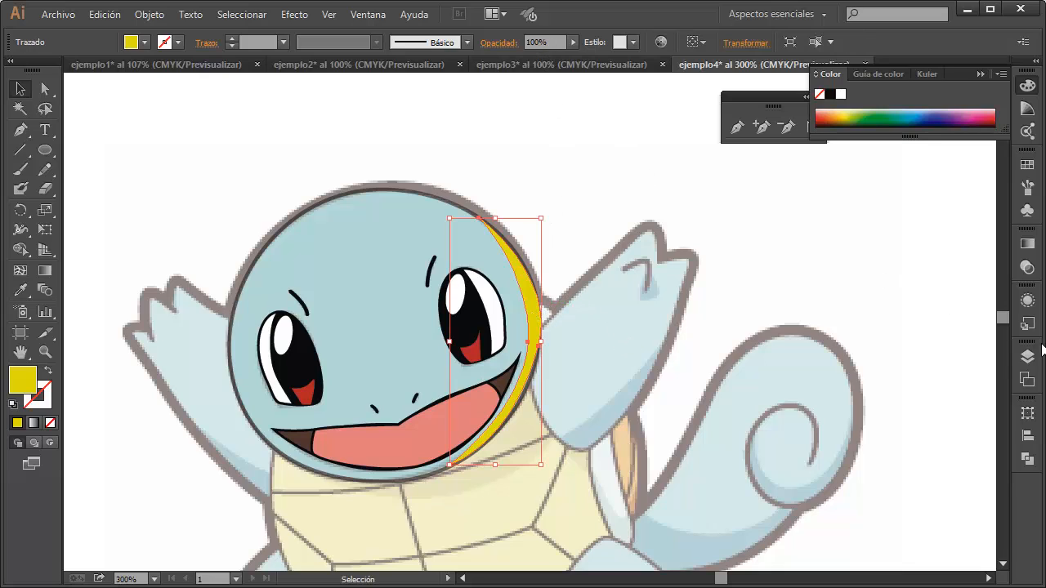
left_click(573, 42)
left_click(531, 56)
left_click(515, 50)
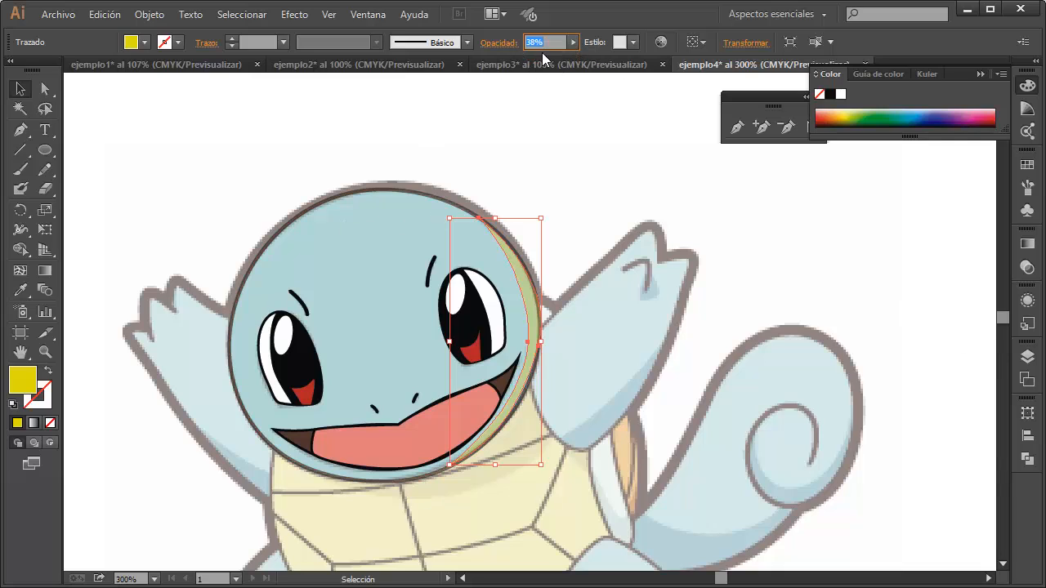
left_click(572, 42)
left_click_drag(532, 56, 574, 55)
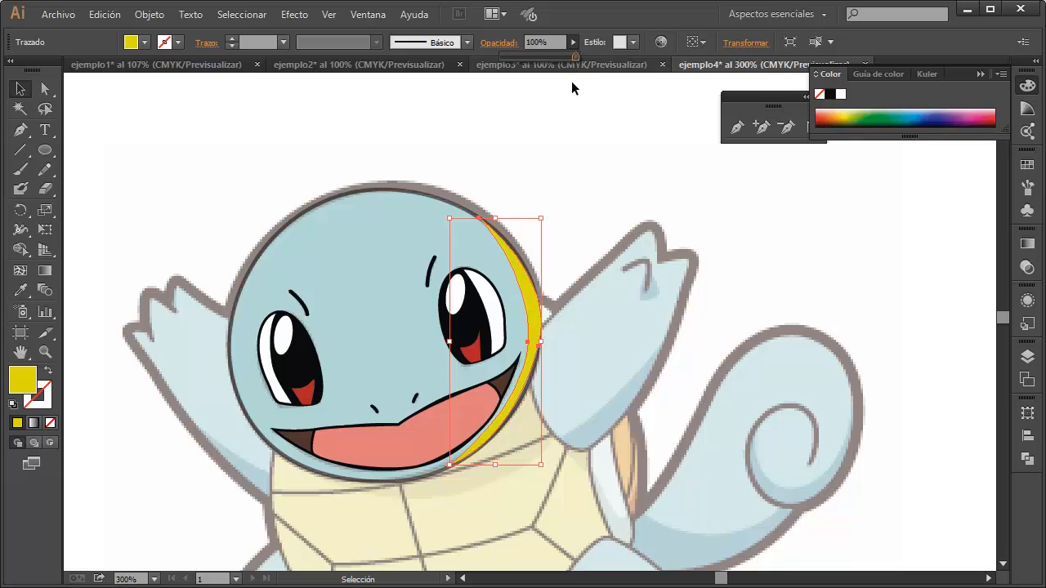
left_click(556, 246)
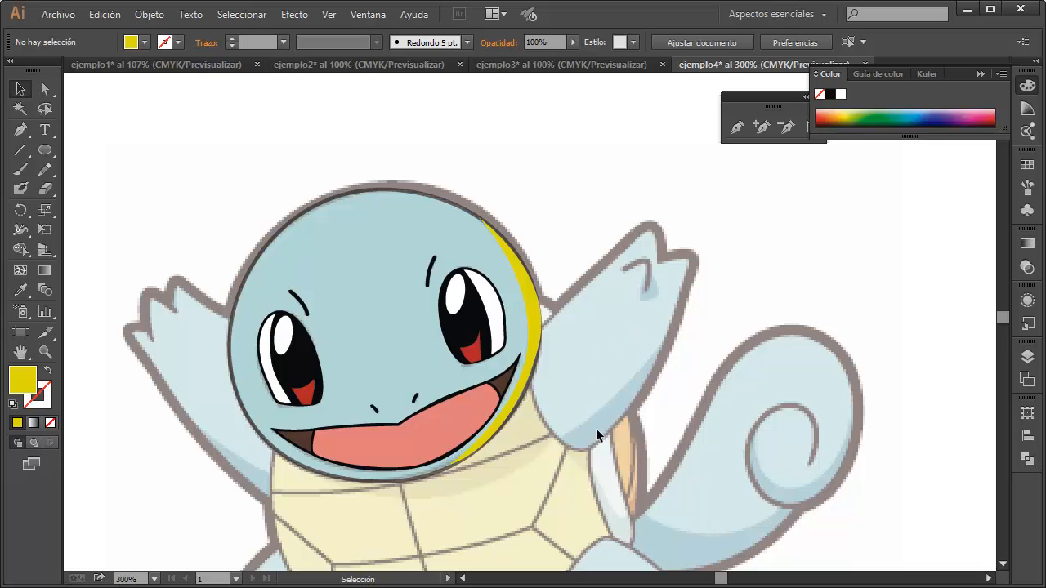
Select the shadow shape and change its fill colour to black.
left_click(528, 286)
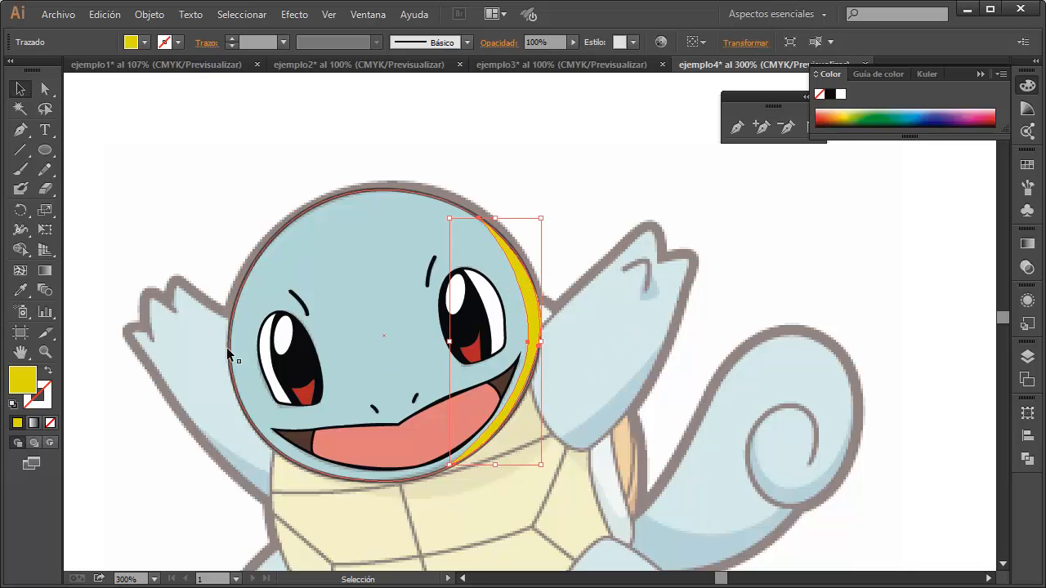
double_click(18, 382)
left_click_drag(537, 379, 474, 518)
left_click(849, 321)
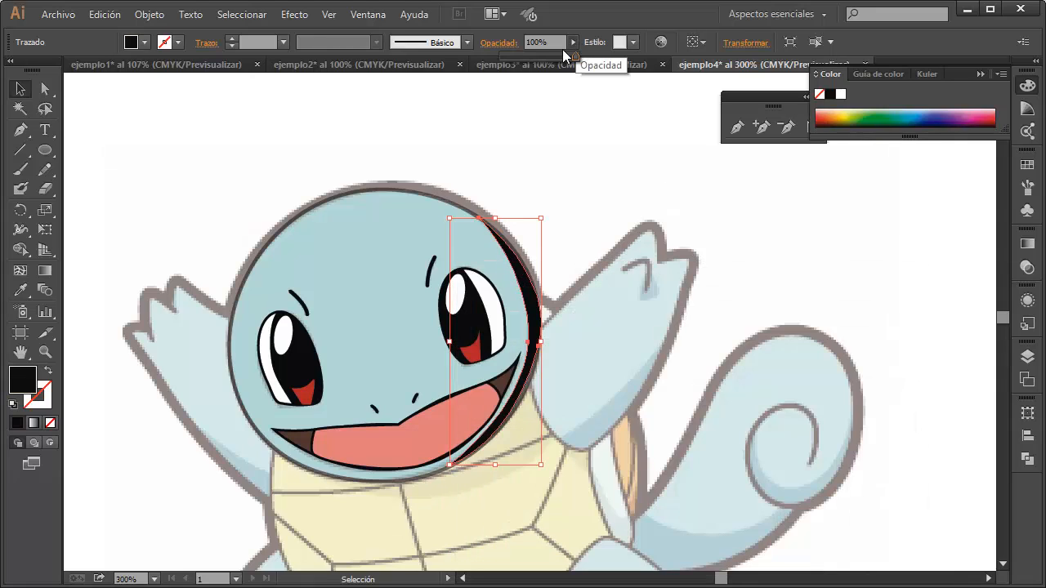
Lower the black shadow shape's opacity to 8% and deselect it.
left_click(572, 41)
left_click_drag(578, 56, 508, 64)
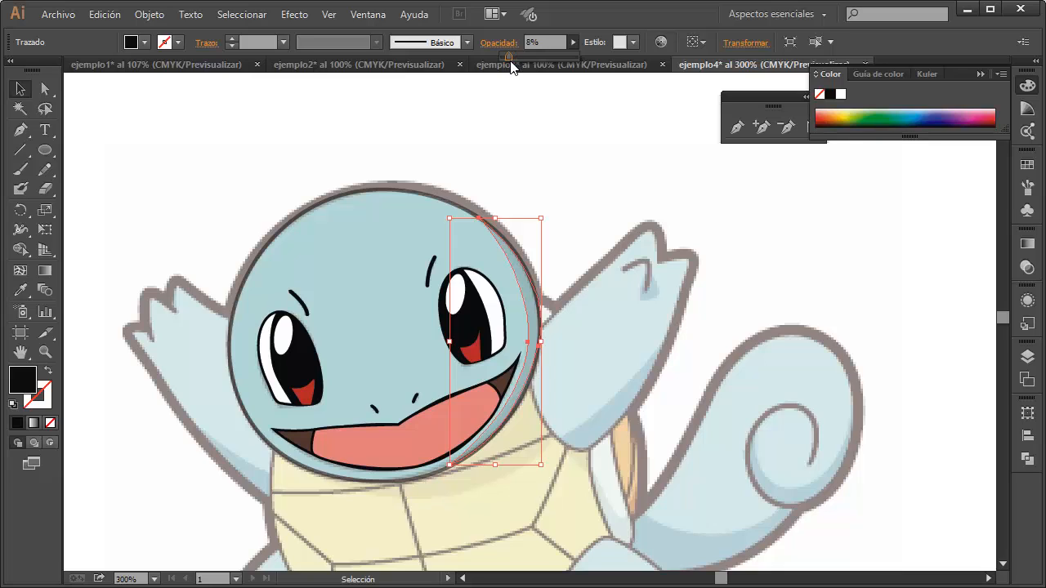
left_click(626, 200)
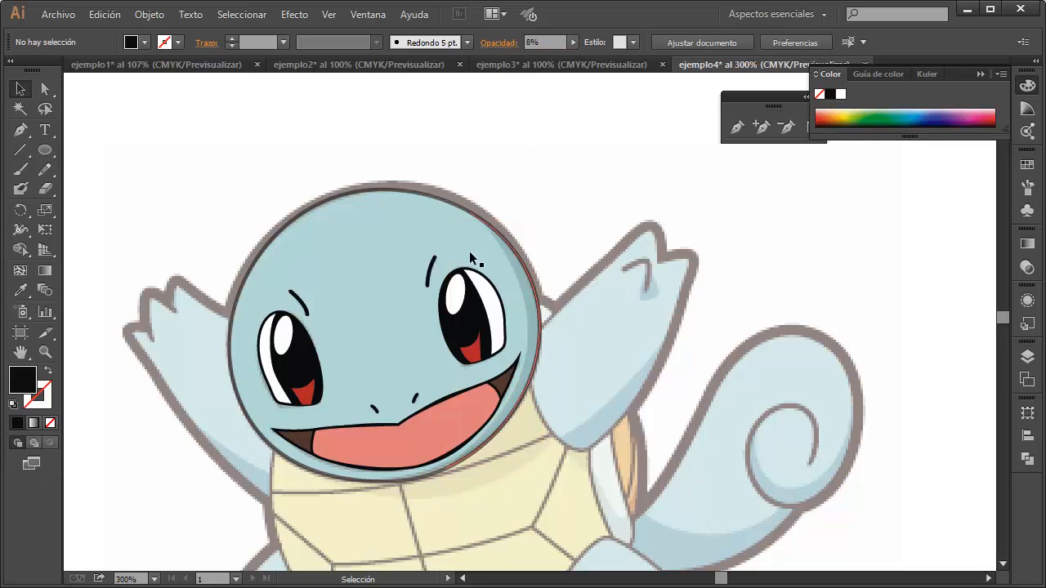
Show the layer list, select the head shape on the cabeza layer and restore its opacity to 100%.
left_click(1027, 356)
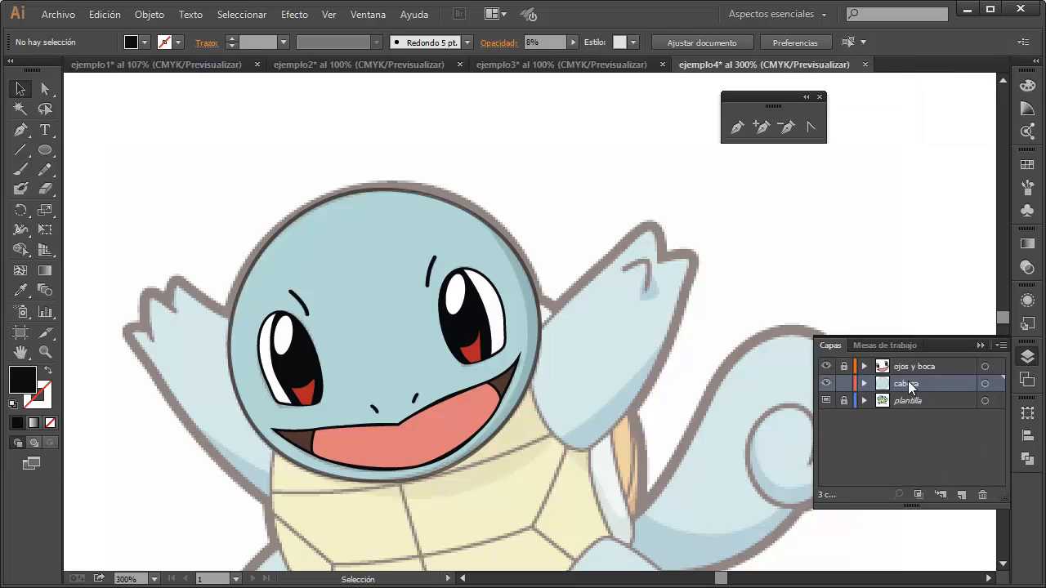
left_click(572, 42)
left_click_drag(564, 54, 582, 54)
left_click(451, 238)
left_click(513, 124)
left_click(455, 236)
left_click_drag(573, 41, 586, 59)
left_click(602, 247)
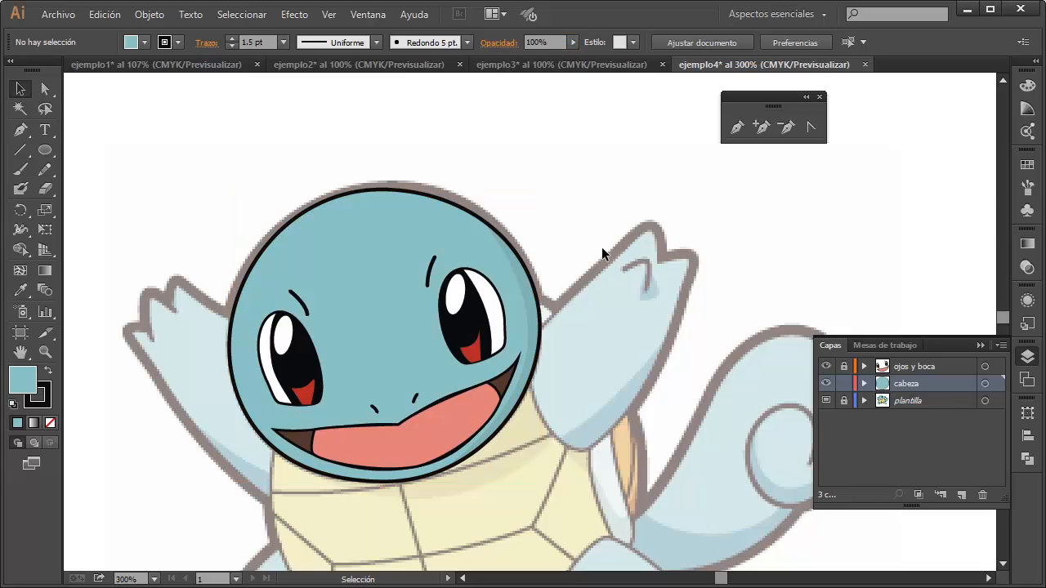
Select the black shadow shape on the head, set its opacity to 14% and deselect it.
left_click(529, 291)
left_click(551, 322)
scroll(549, 394, "up", 2)
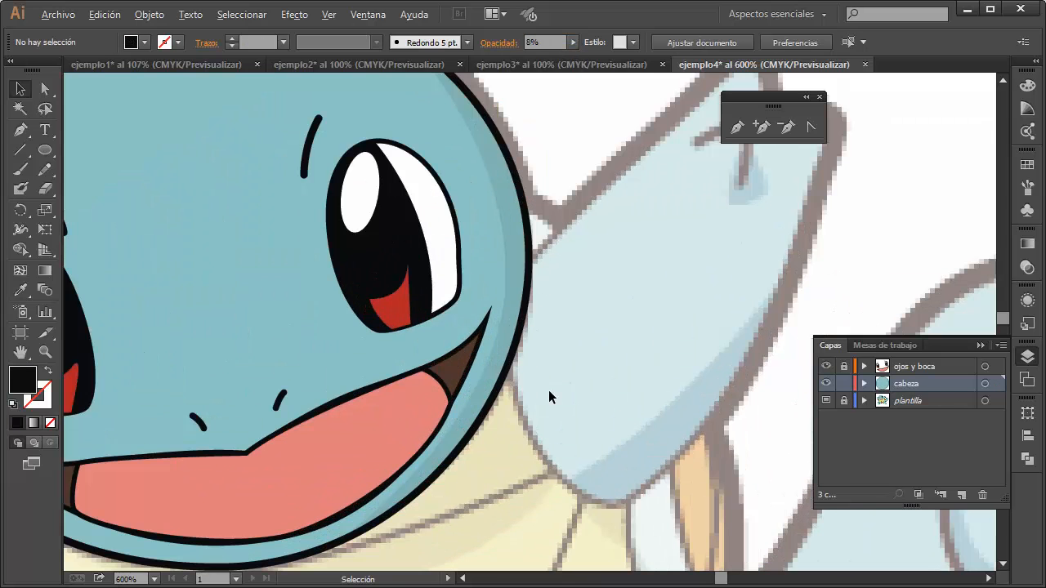
left_click(516, 248)
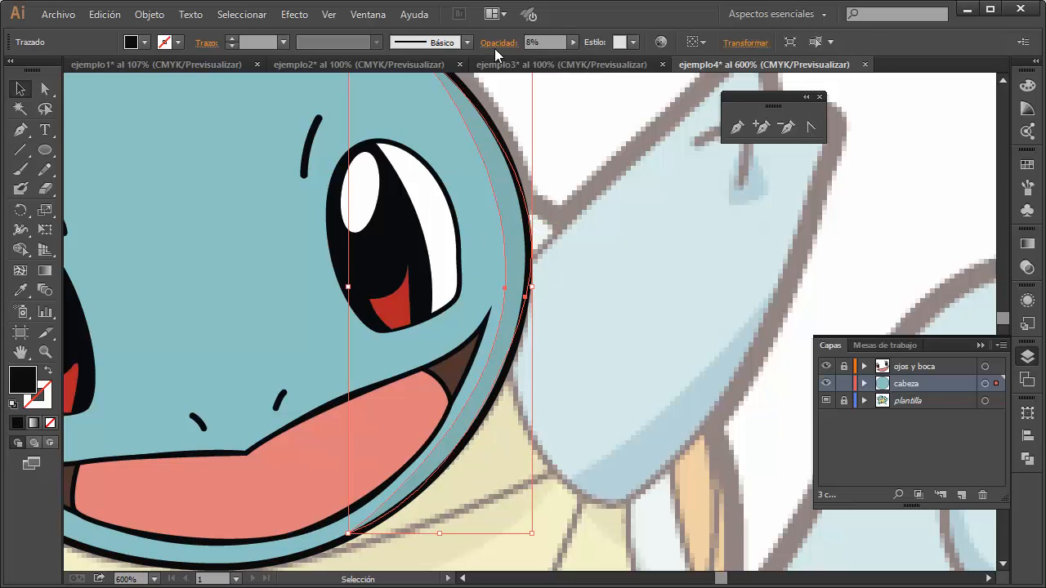
left_click(574, 44)
left_click(579, 54)
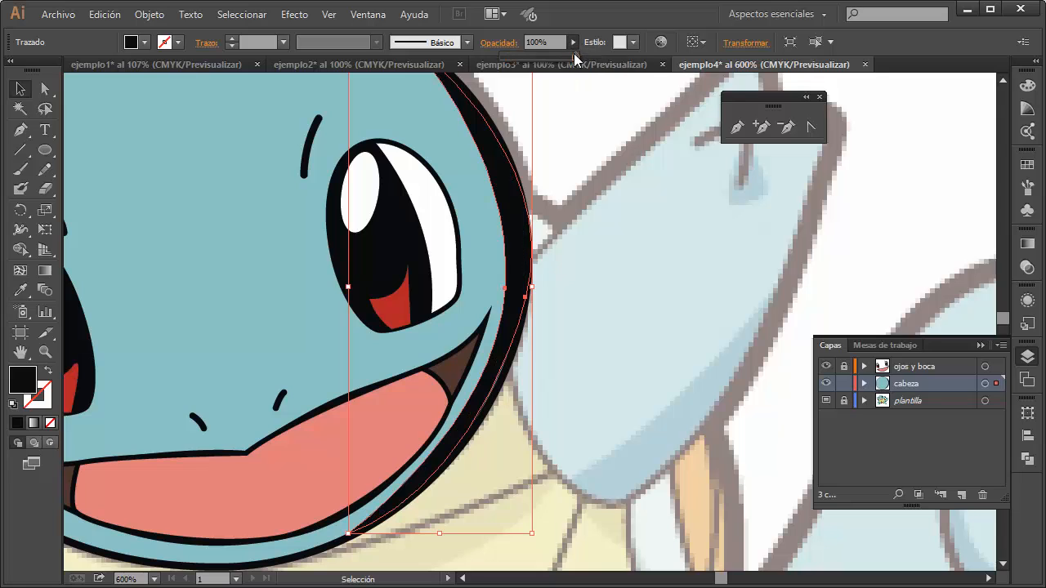
left_click_drag(573, 53, 512, 59)
left_click(637, 249)
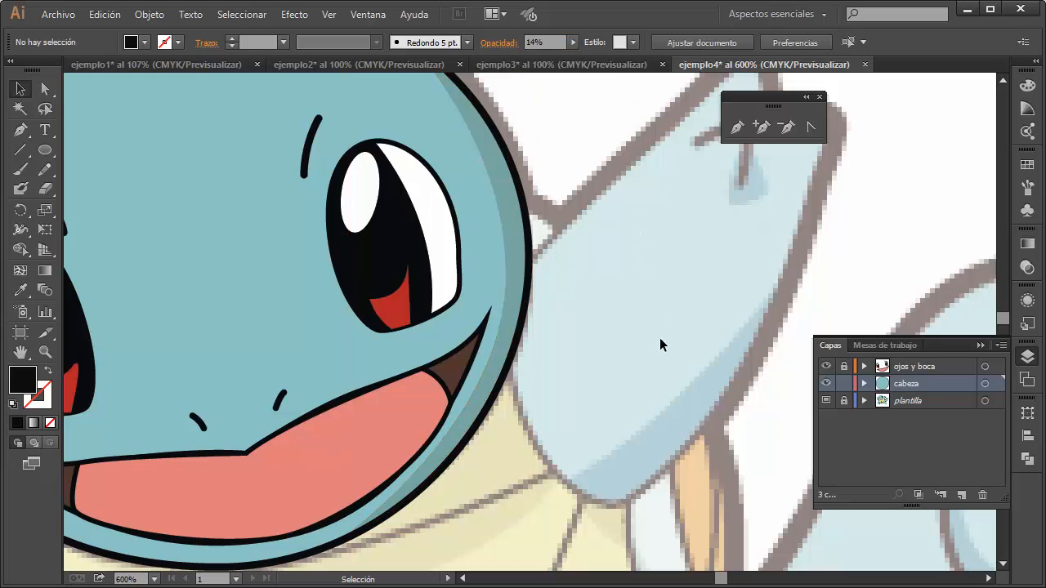
Examine the shaded head against the rest of the Squirtle template, checking the shadow shape's opacity setting.
scroll(647, 421, "down", 1)
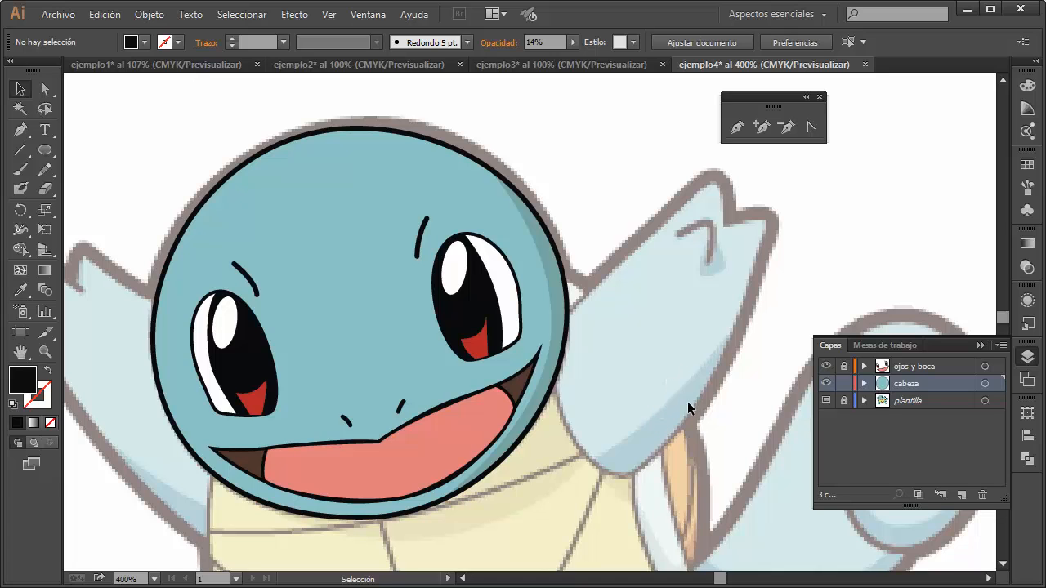
left_click_drag(687, 401, 655, 351)
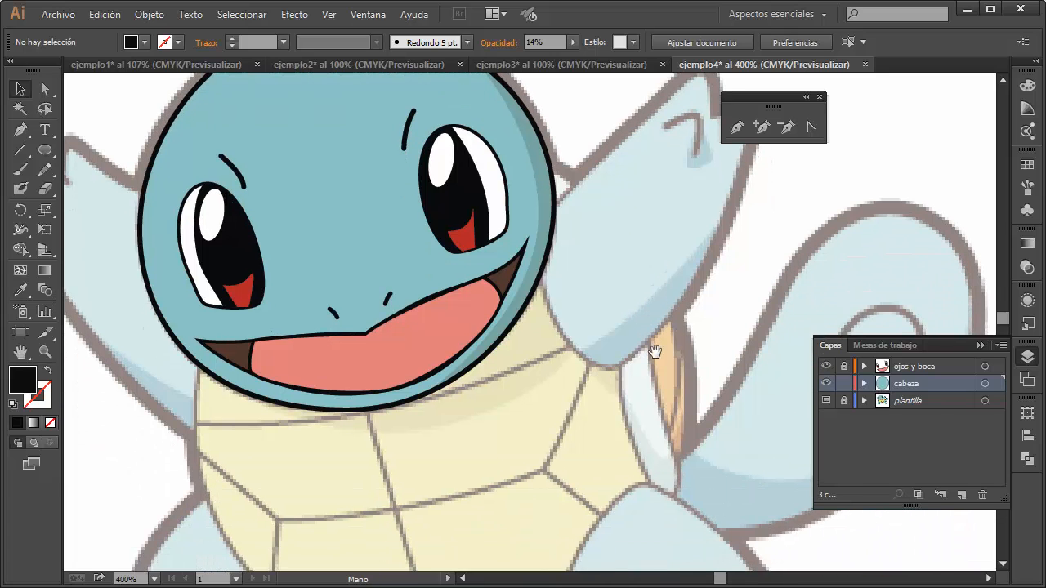
scroll(655, 351, "down", 2)
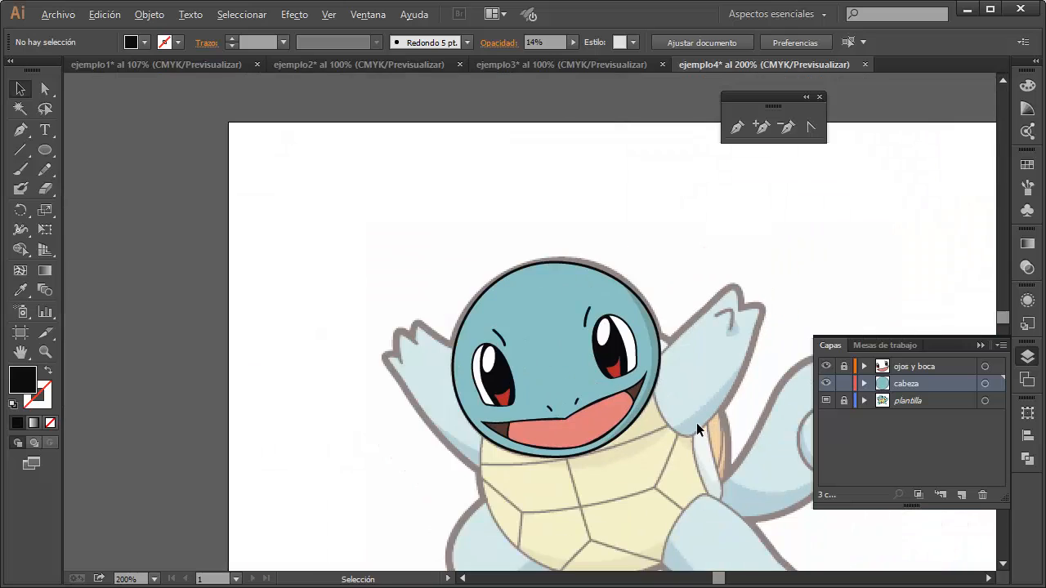
left_click_drag(697, 422, 657, 363)
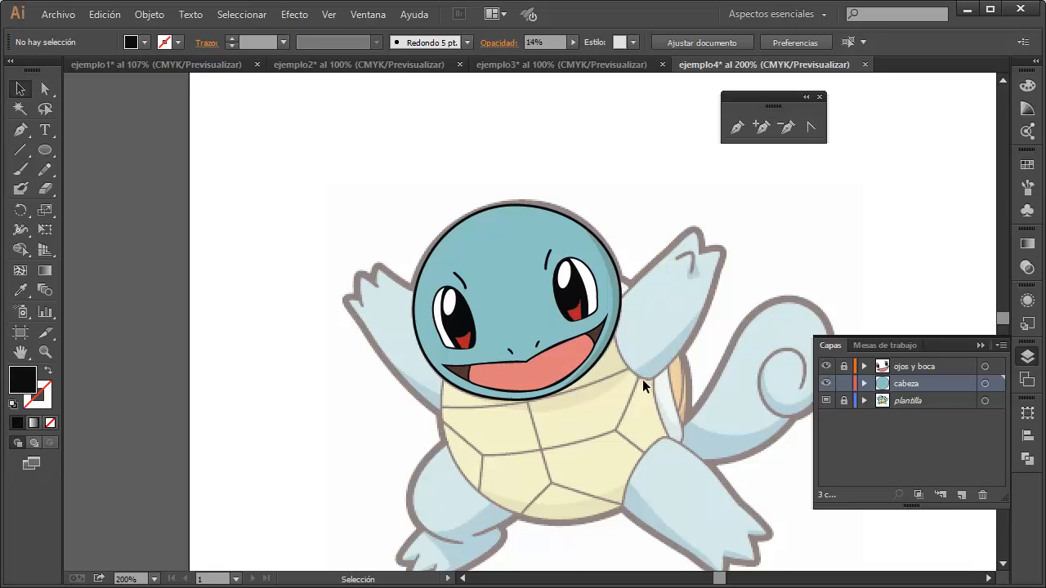
scroll(618, 363, "right", 2)
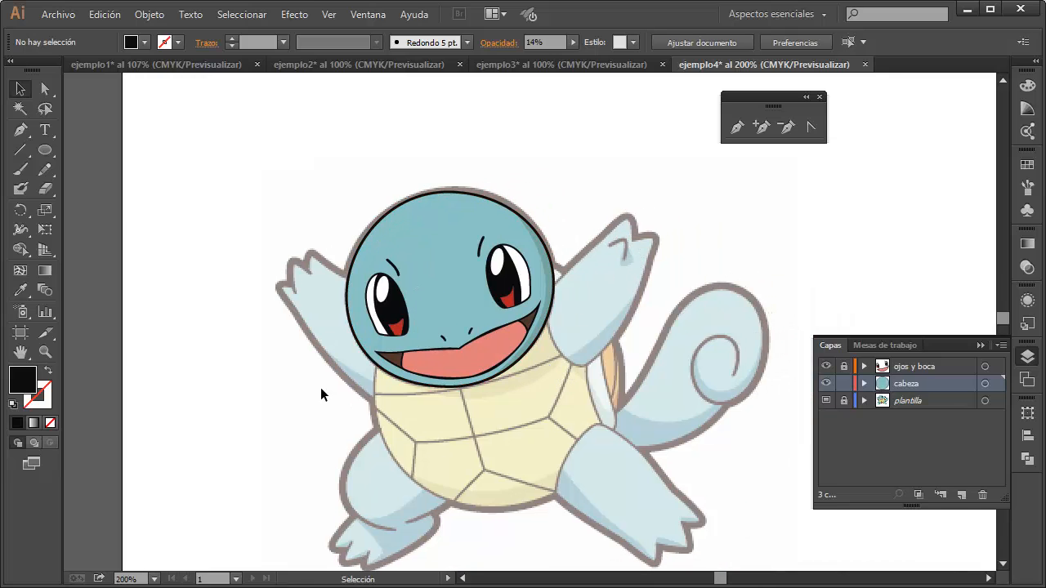
left_click(548, 257)
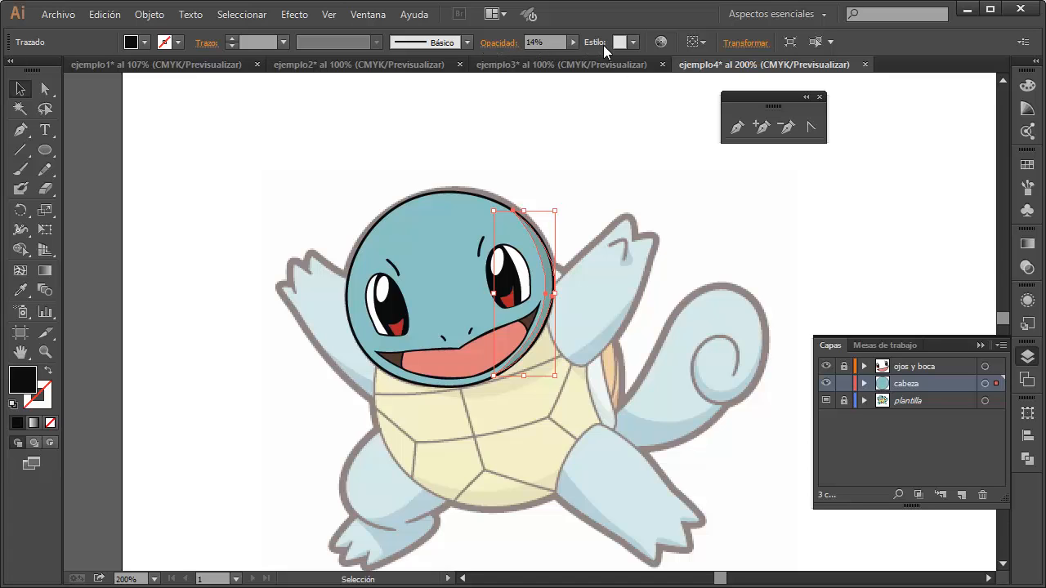
left_click(653, 414)
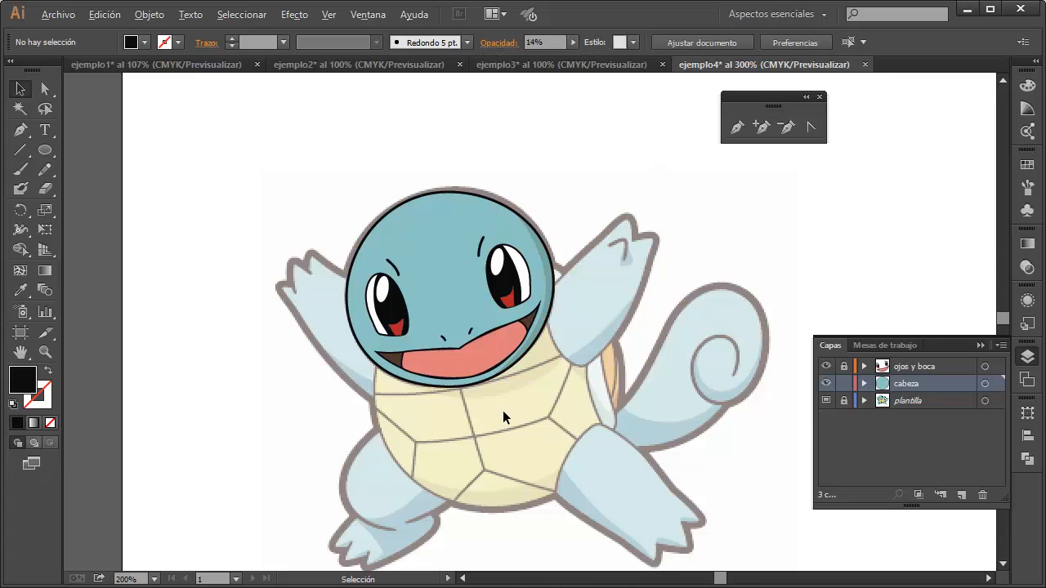
Hide the plantilla layer to review the finished head on its own, and show the template again.
scroll(503, 410, "up", 1)
left_click(826, 401)
scroll(658, 390, "up", 2)
scroll(658, 390, "left", 2)
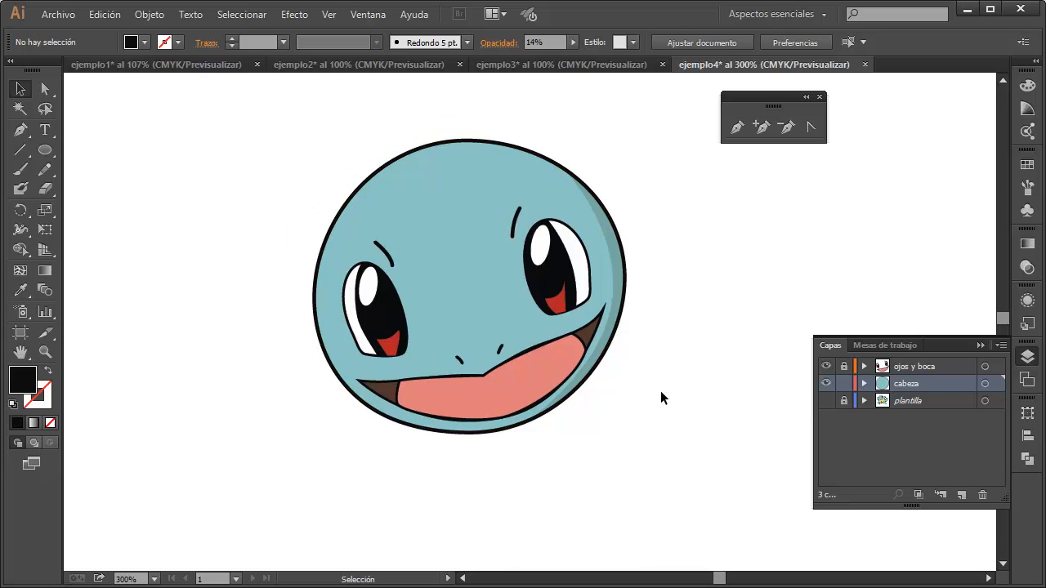
left_click(833, 402)
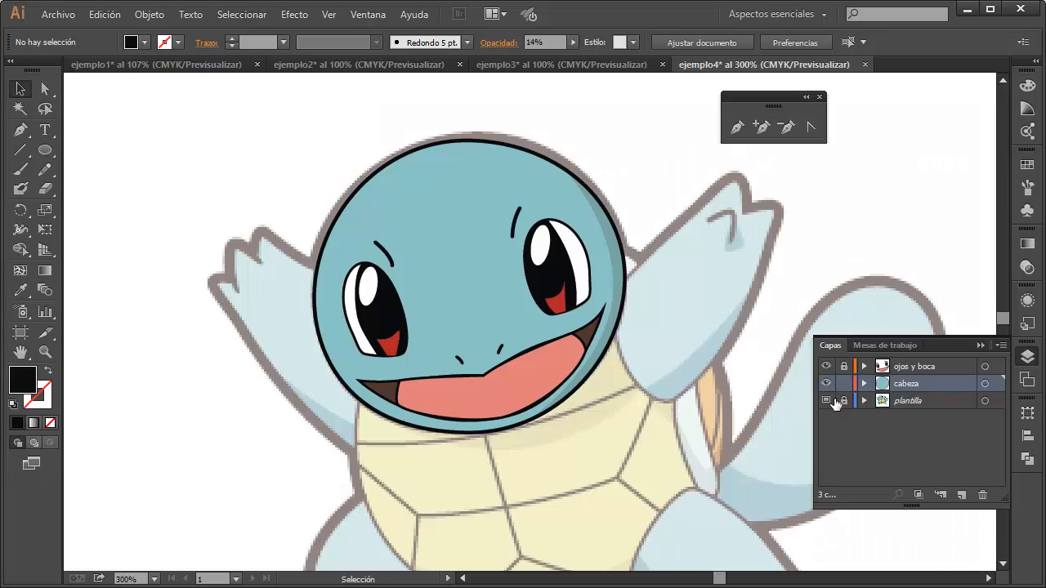